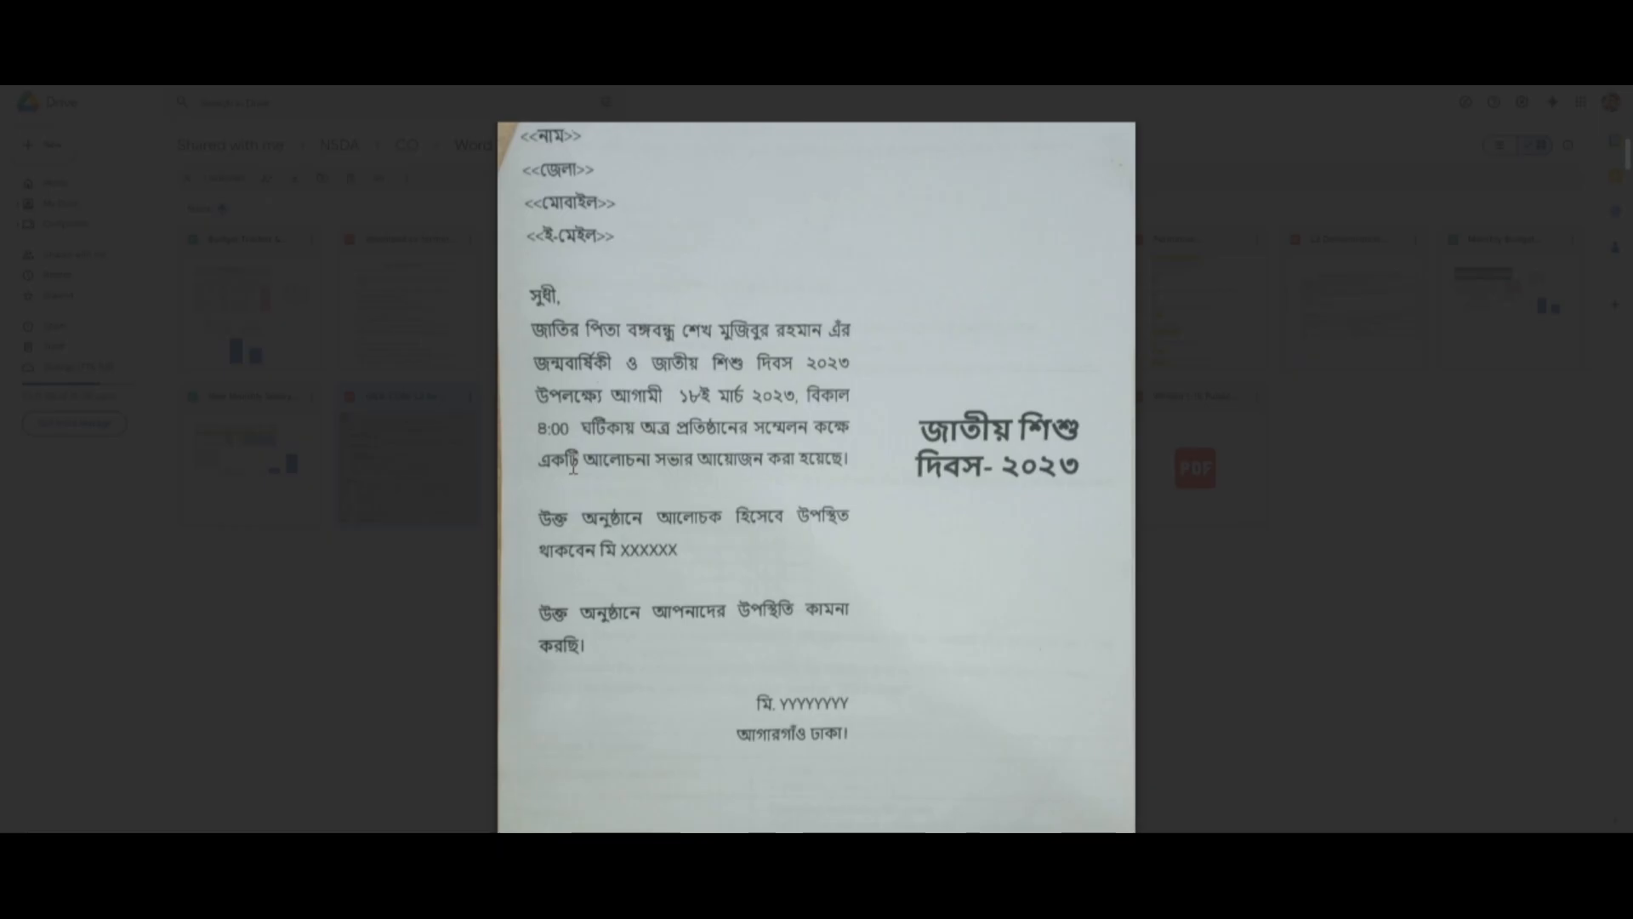
Step: Scroll the spec sheet PDF back to page 1 and zoom in twice for easier reading
{"action": "scroll", "coordinate": [996, 319], "scroll_direction": "up", "scroll_amount": 10}
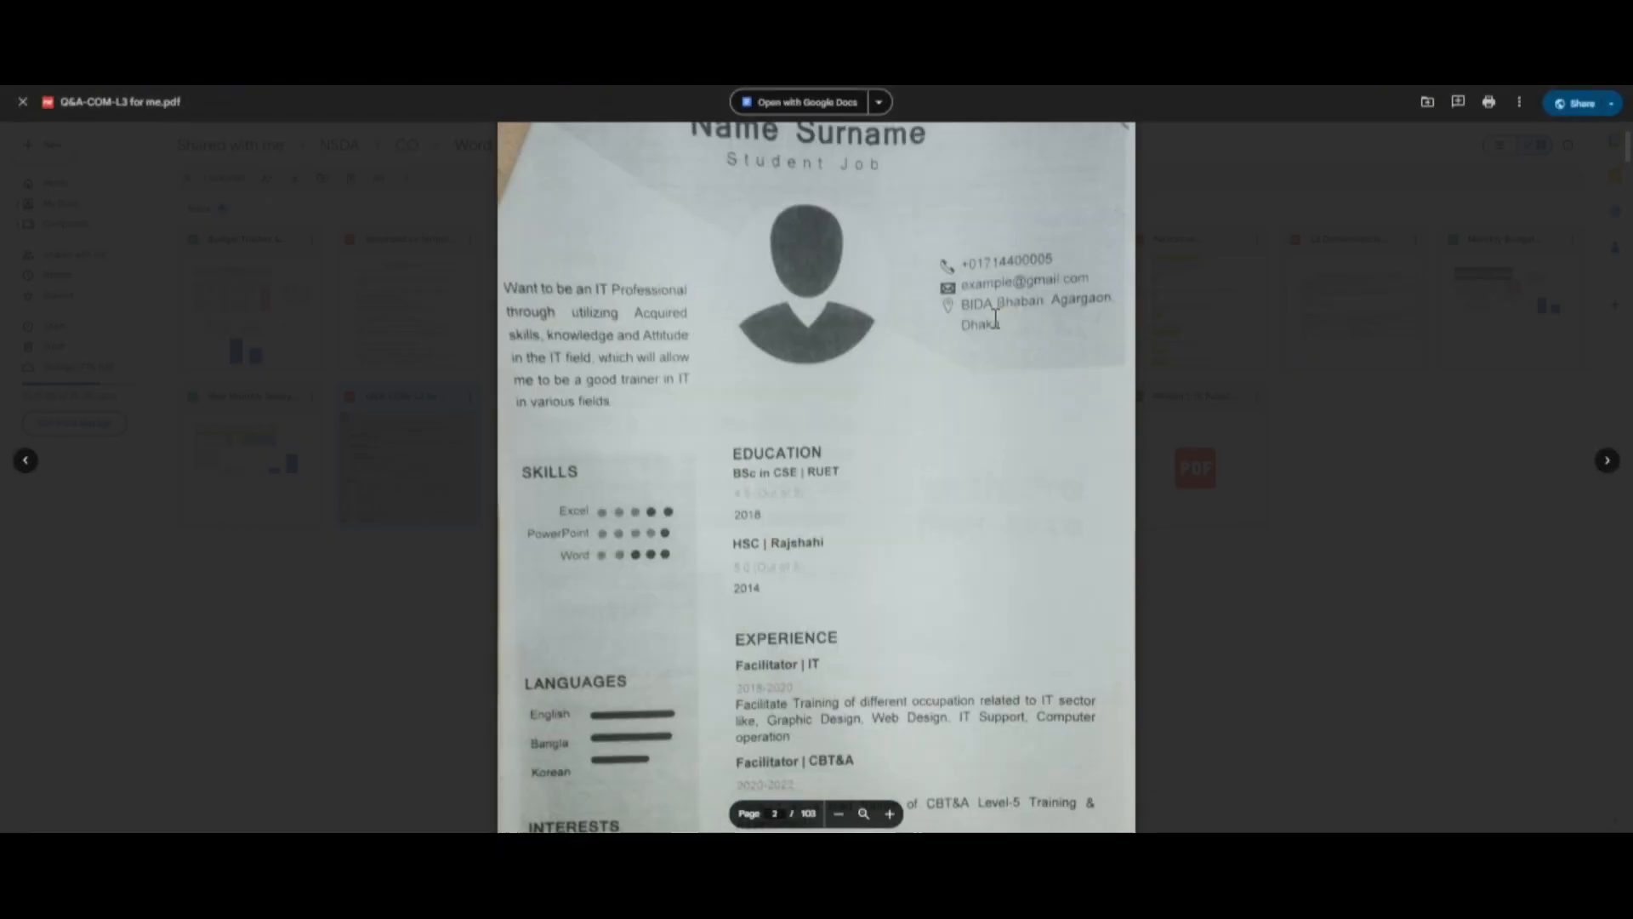
{"action": "scroll", "coordinate": [996, 319], "scroll_direction": "up", "scroll_amount": 8}
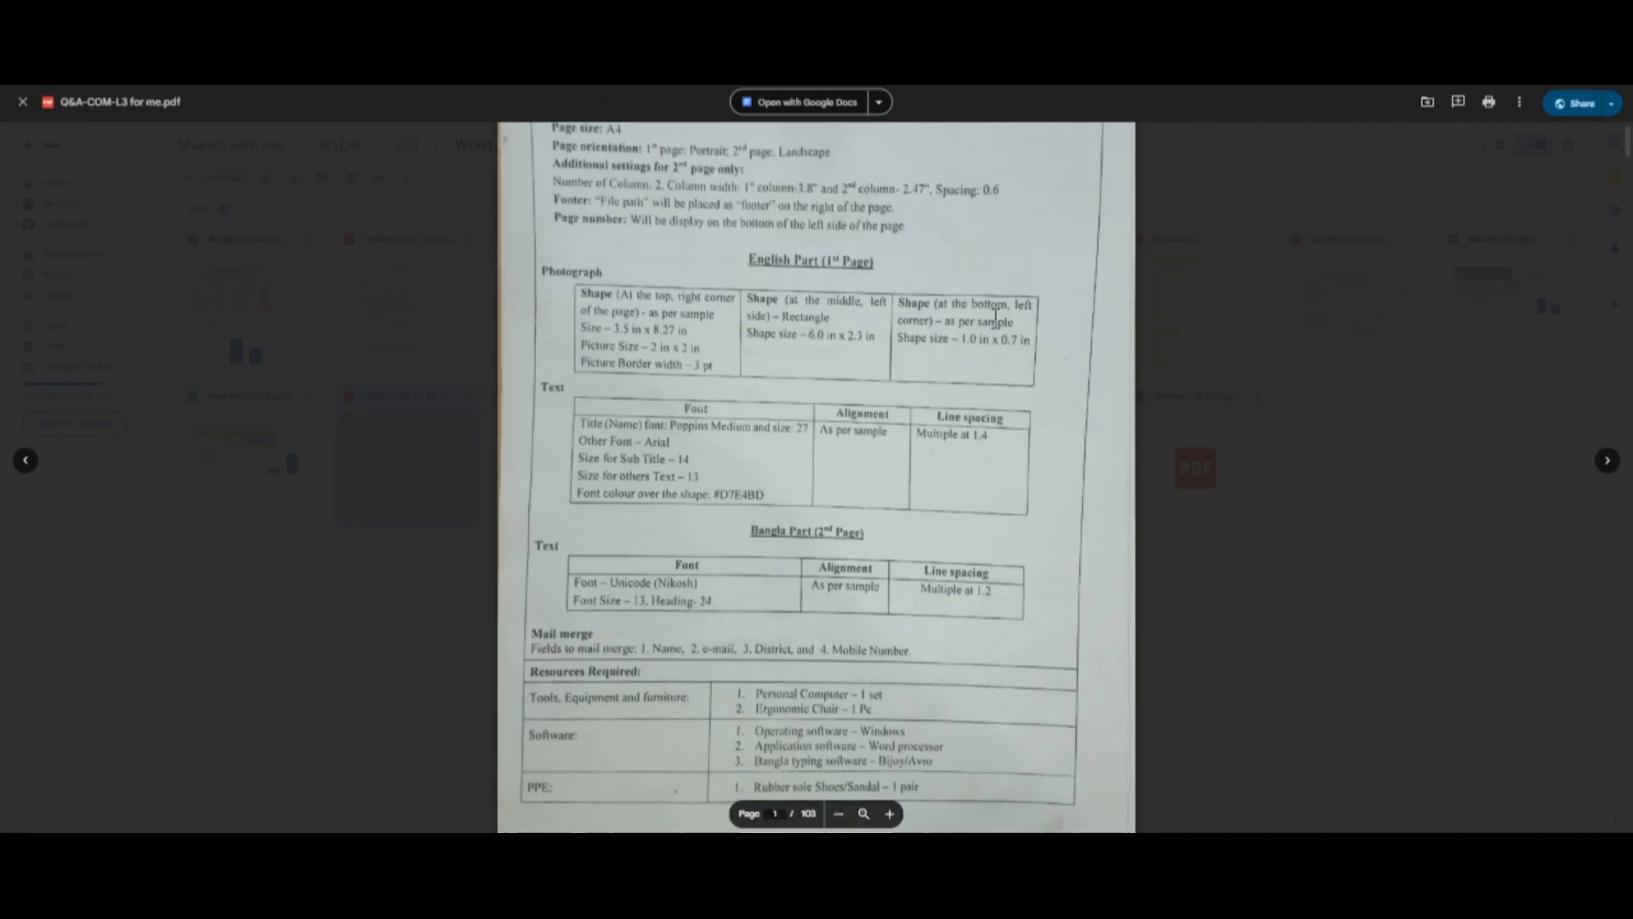
{"action": "scroll", "coordinate": [996, 319], "scroll_direction": "up", "scroll_amount": 2}
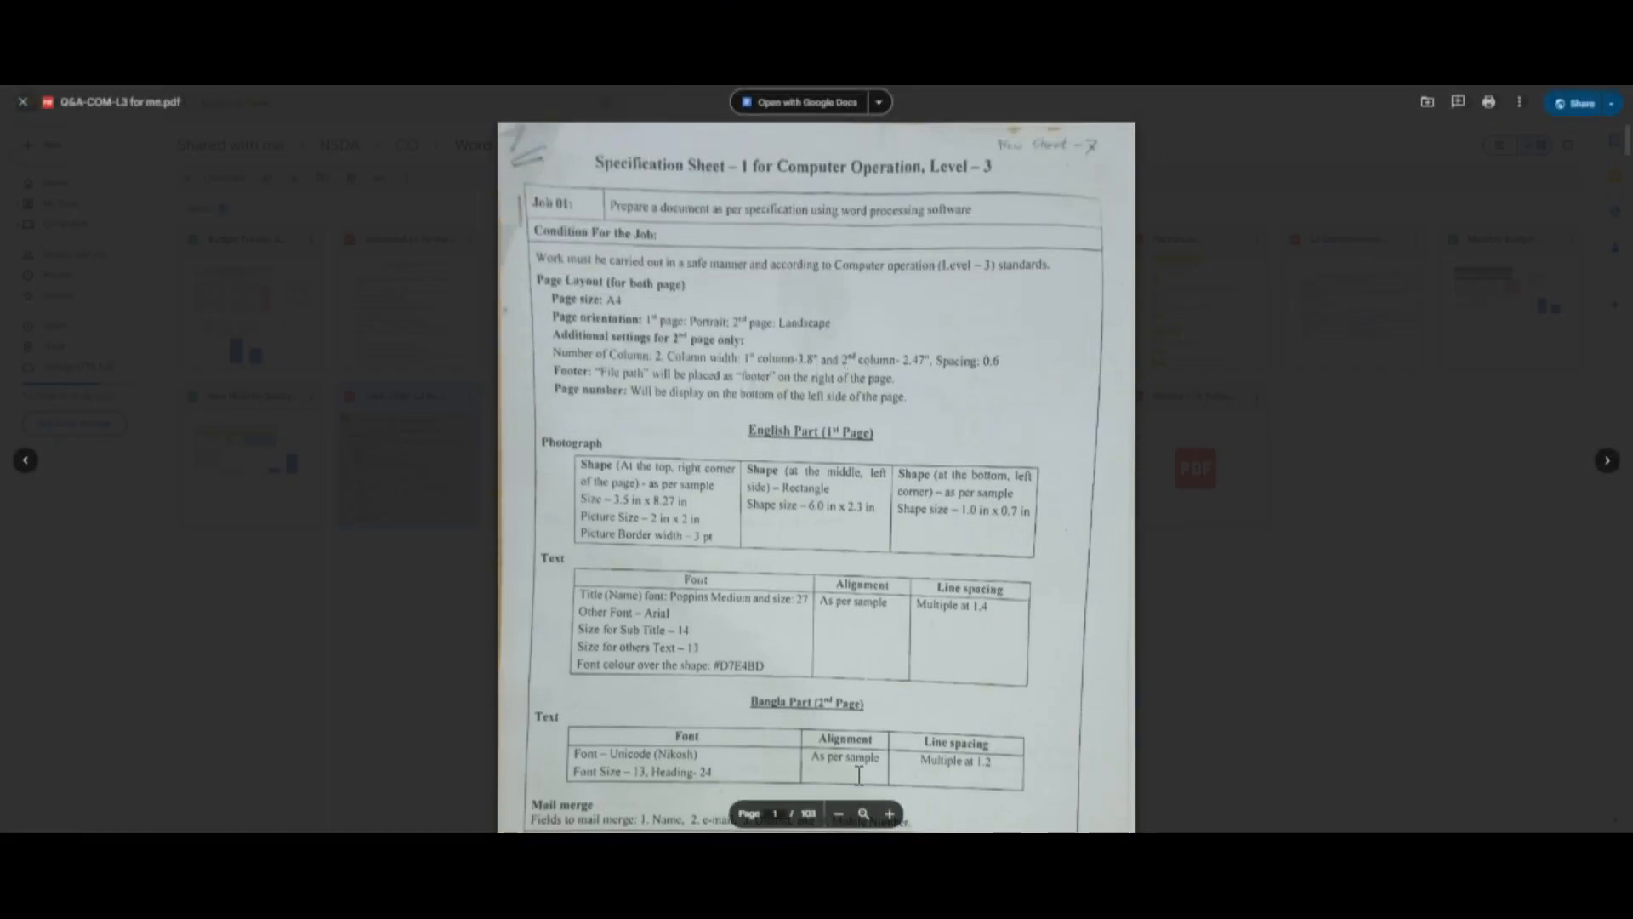
{"action": "left_click", "coordinate": [890, 814]}
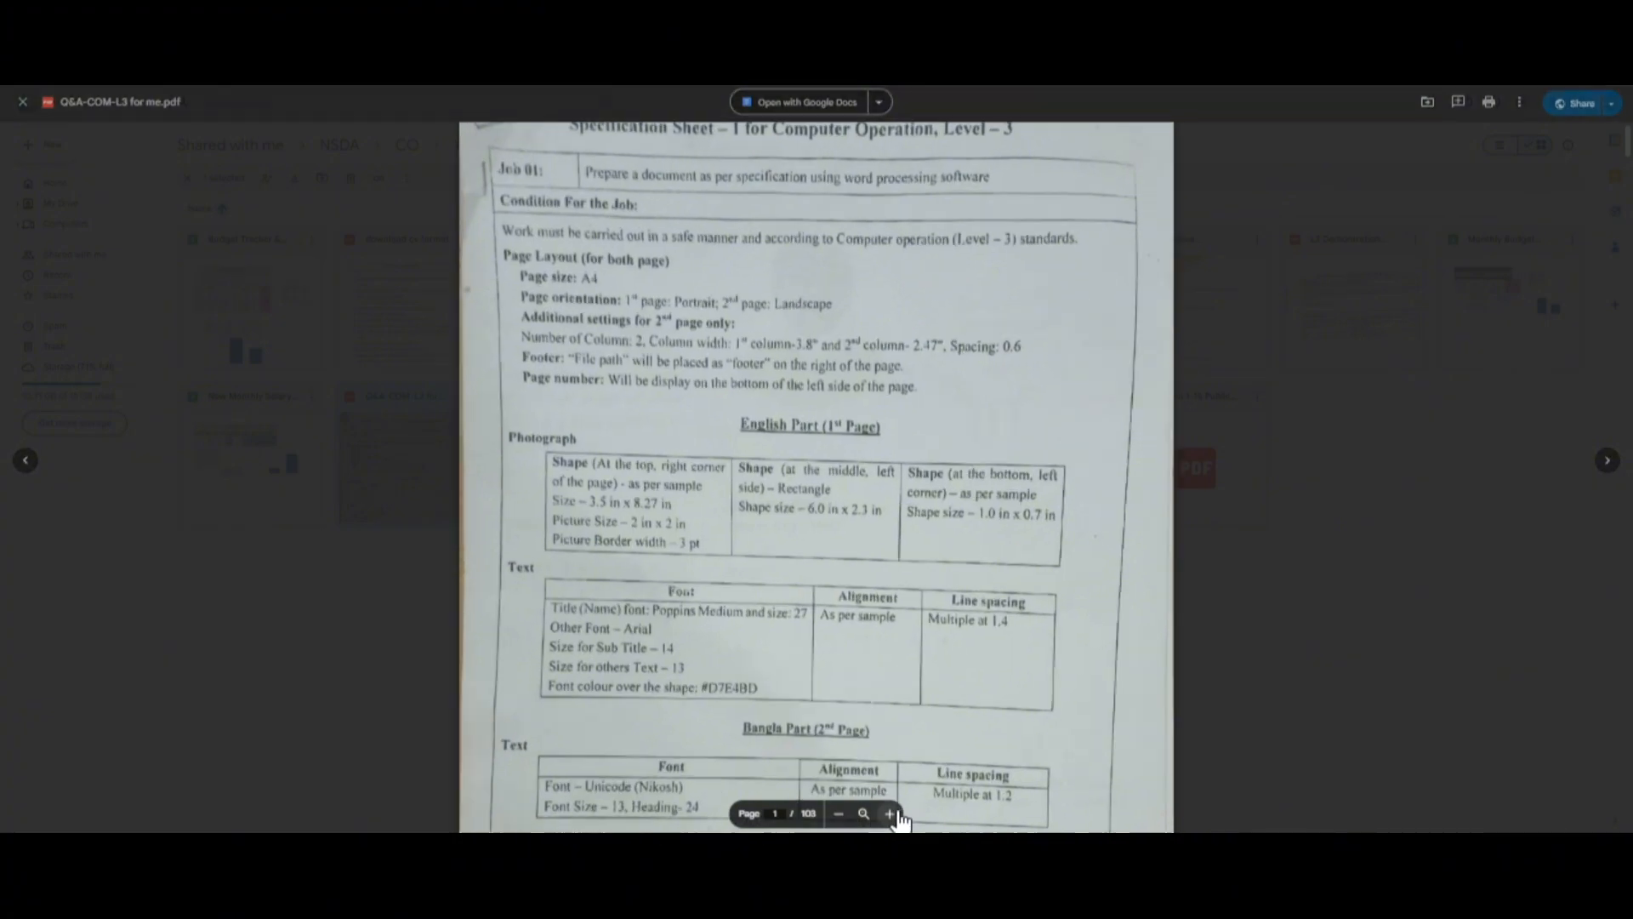
{"action": "left_click", "coordinate": [890, 814]}
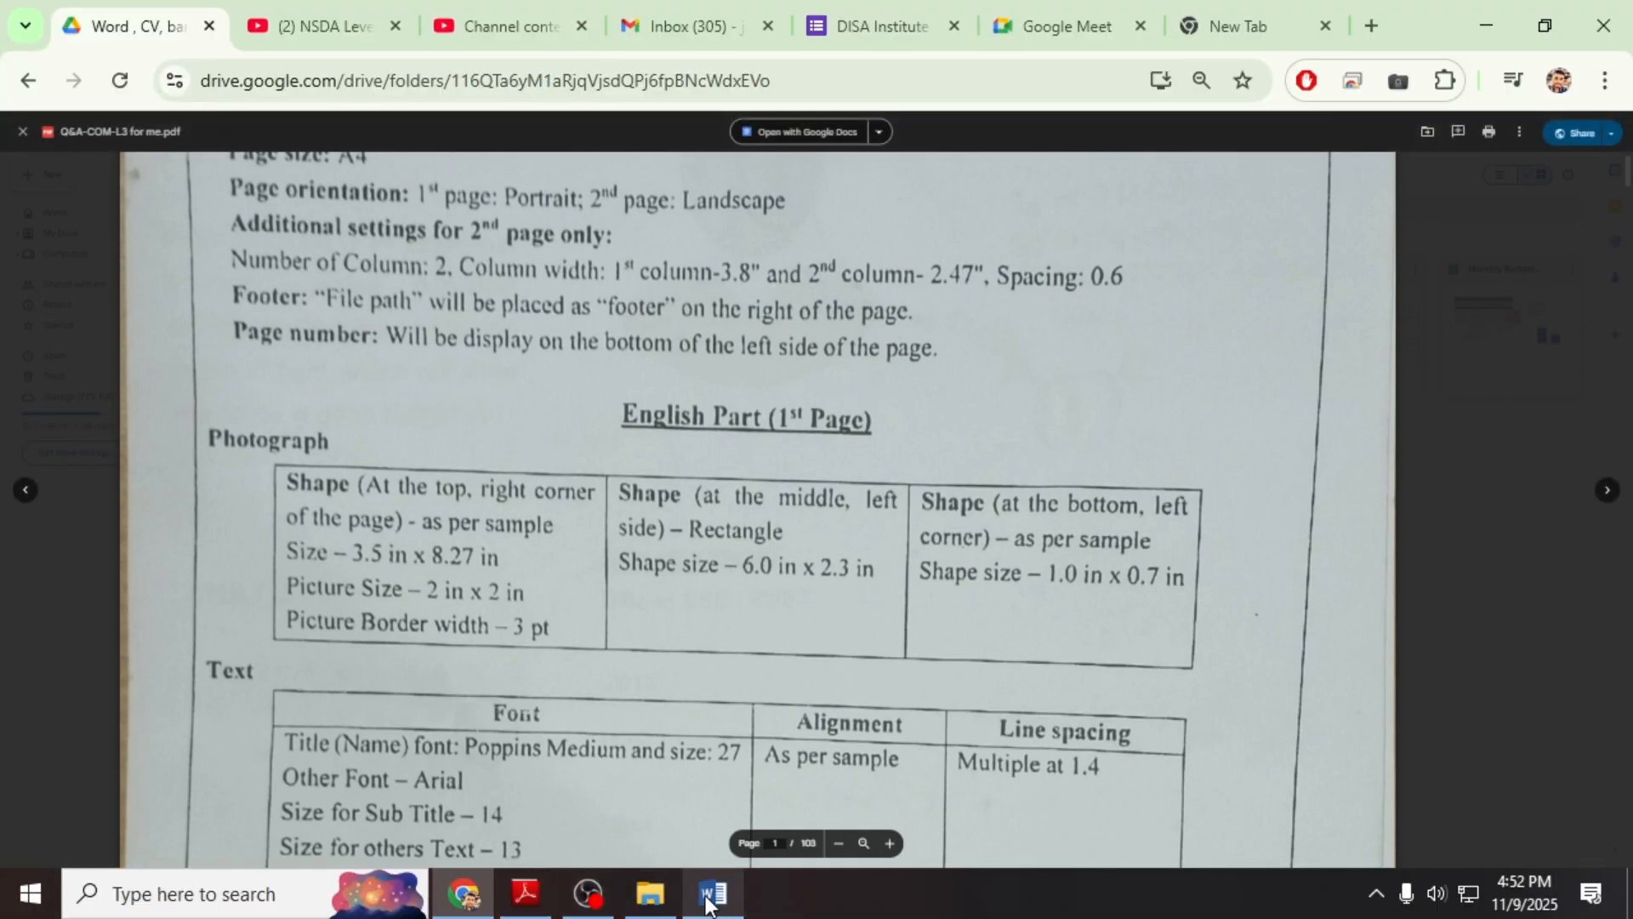
Step: Bring the blank Document1 to the front and show its Layout tab options
{"action": "left_click", "coordinate": [708, 898]}
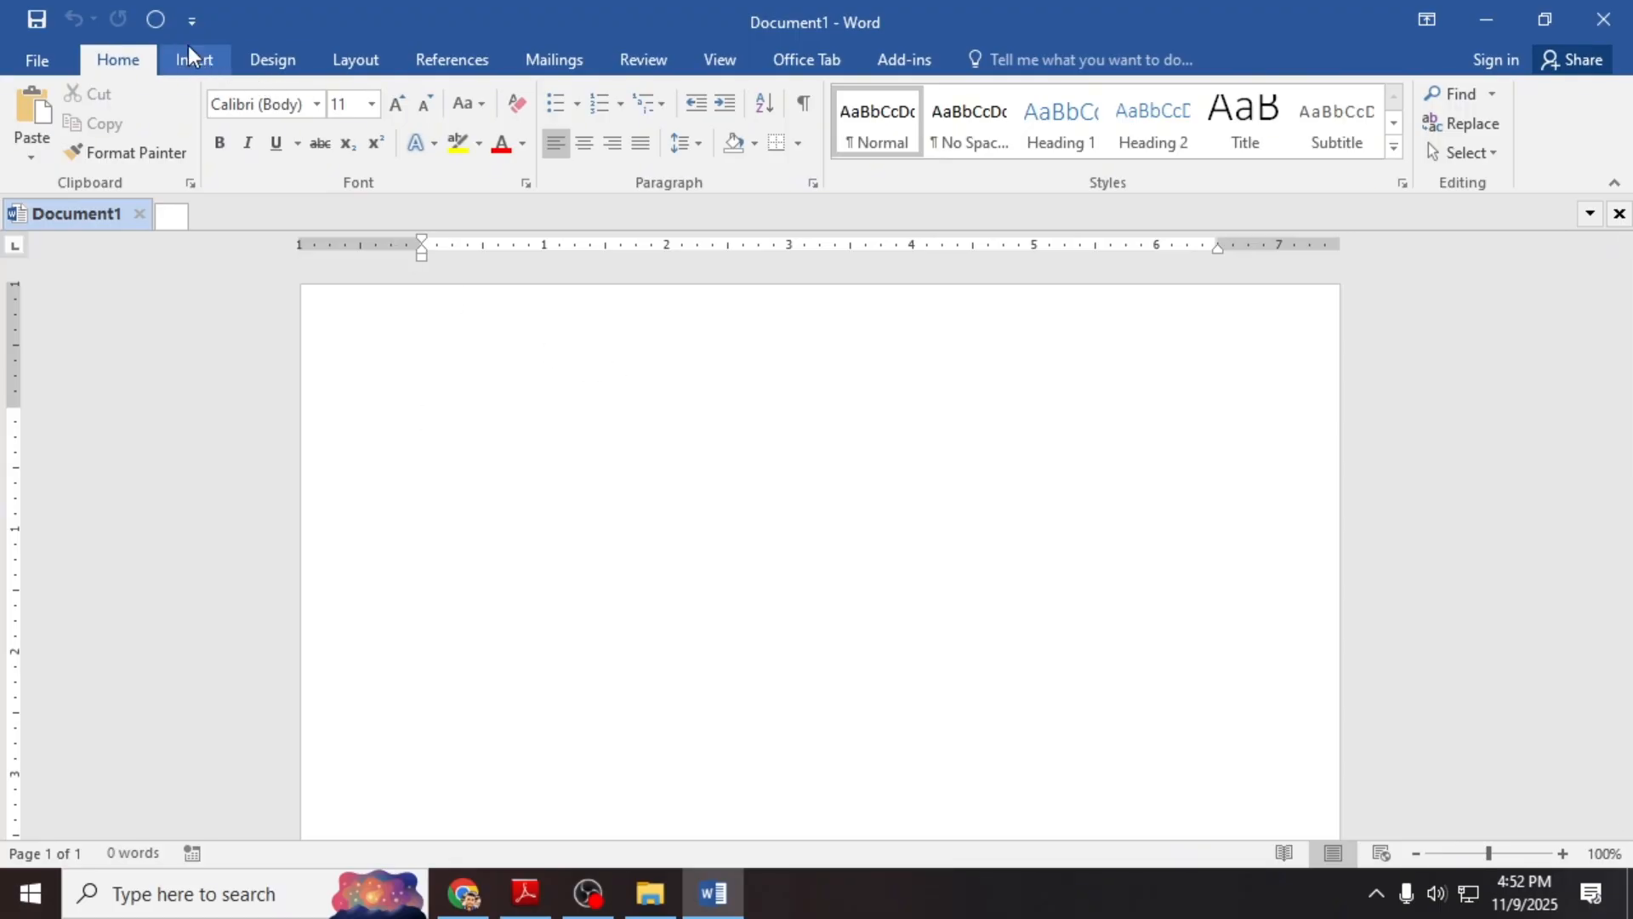
{"action": "left_click", "coordinate": [371, 57]}
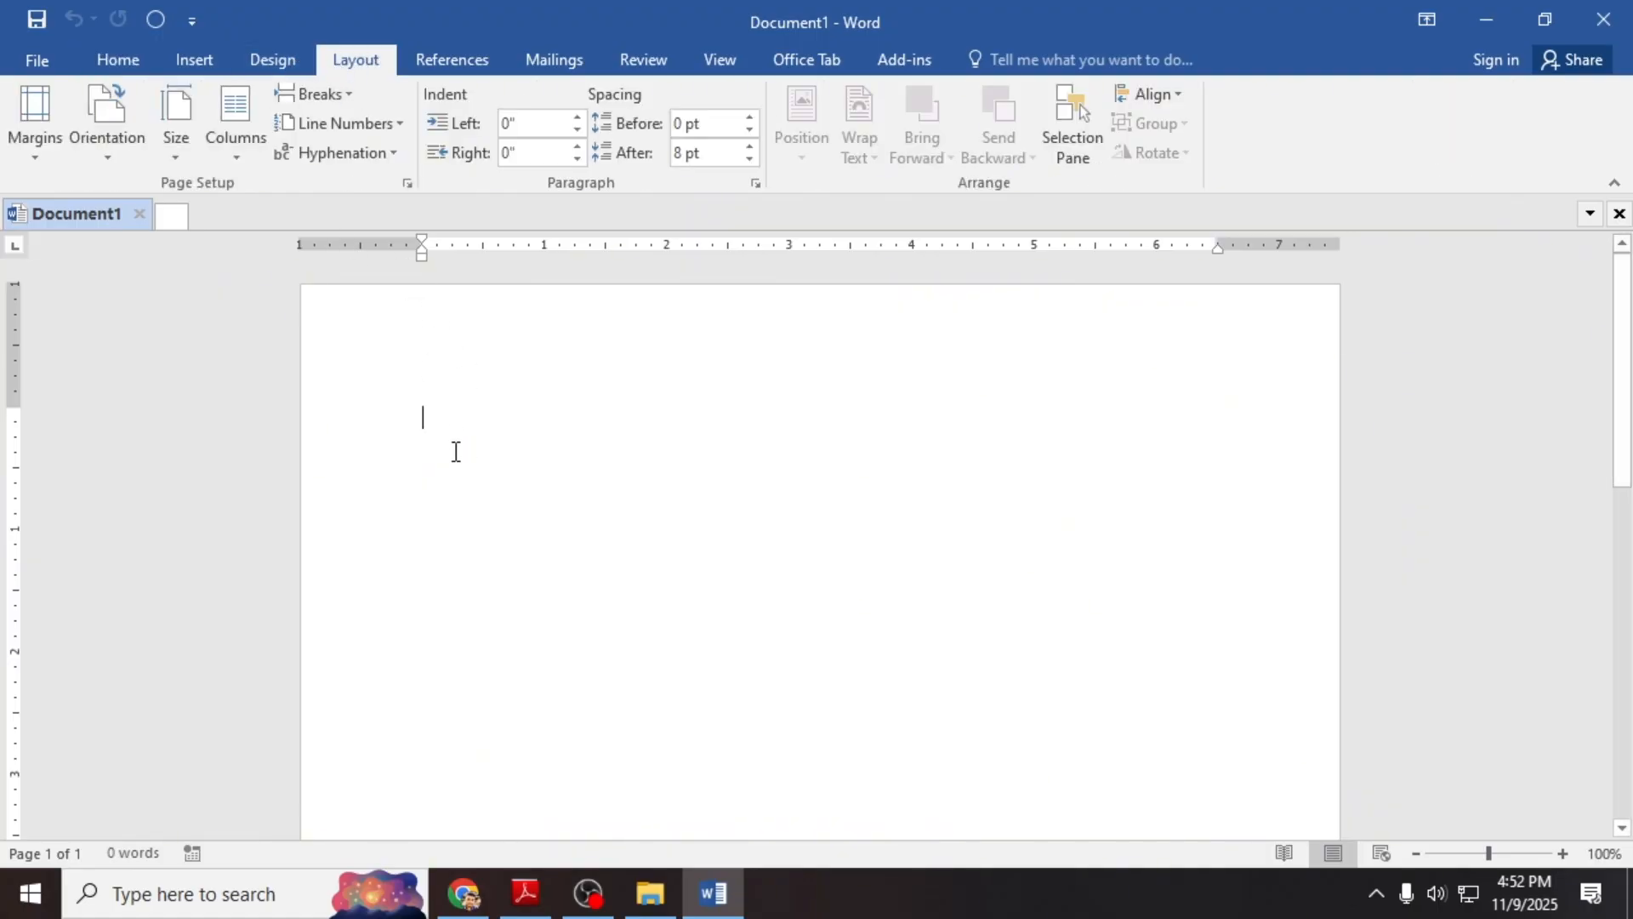
{"action": "scroll", "coordinate": [494, 460], "scroll_direction": "down", "scroll_amount": 4}
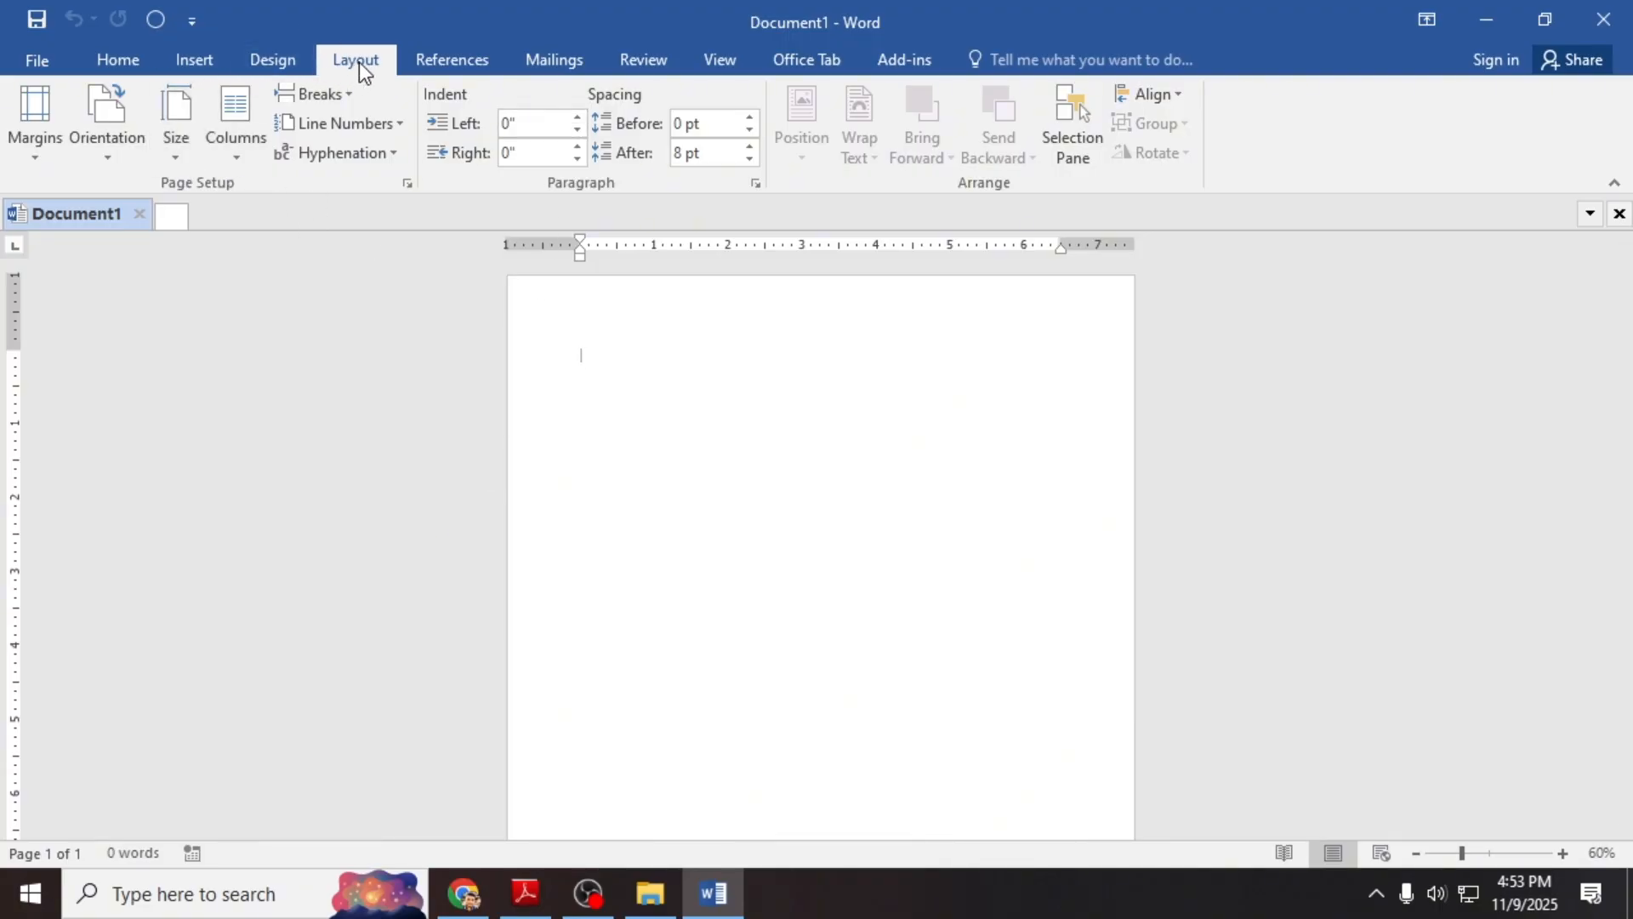
Step: Pick the Two-column preset, then in More Columns set the column count to 2
{"action": "left_click", "coordinate": [221, 155]}
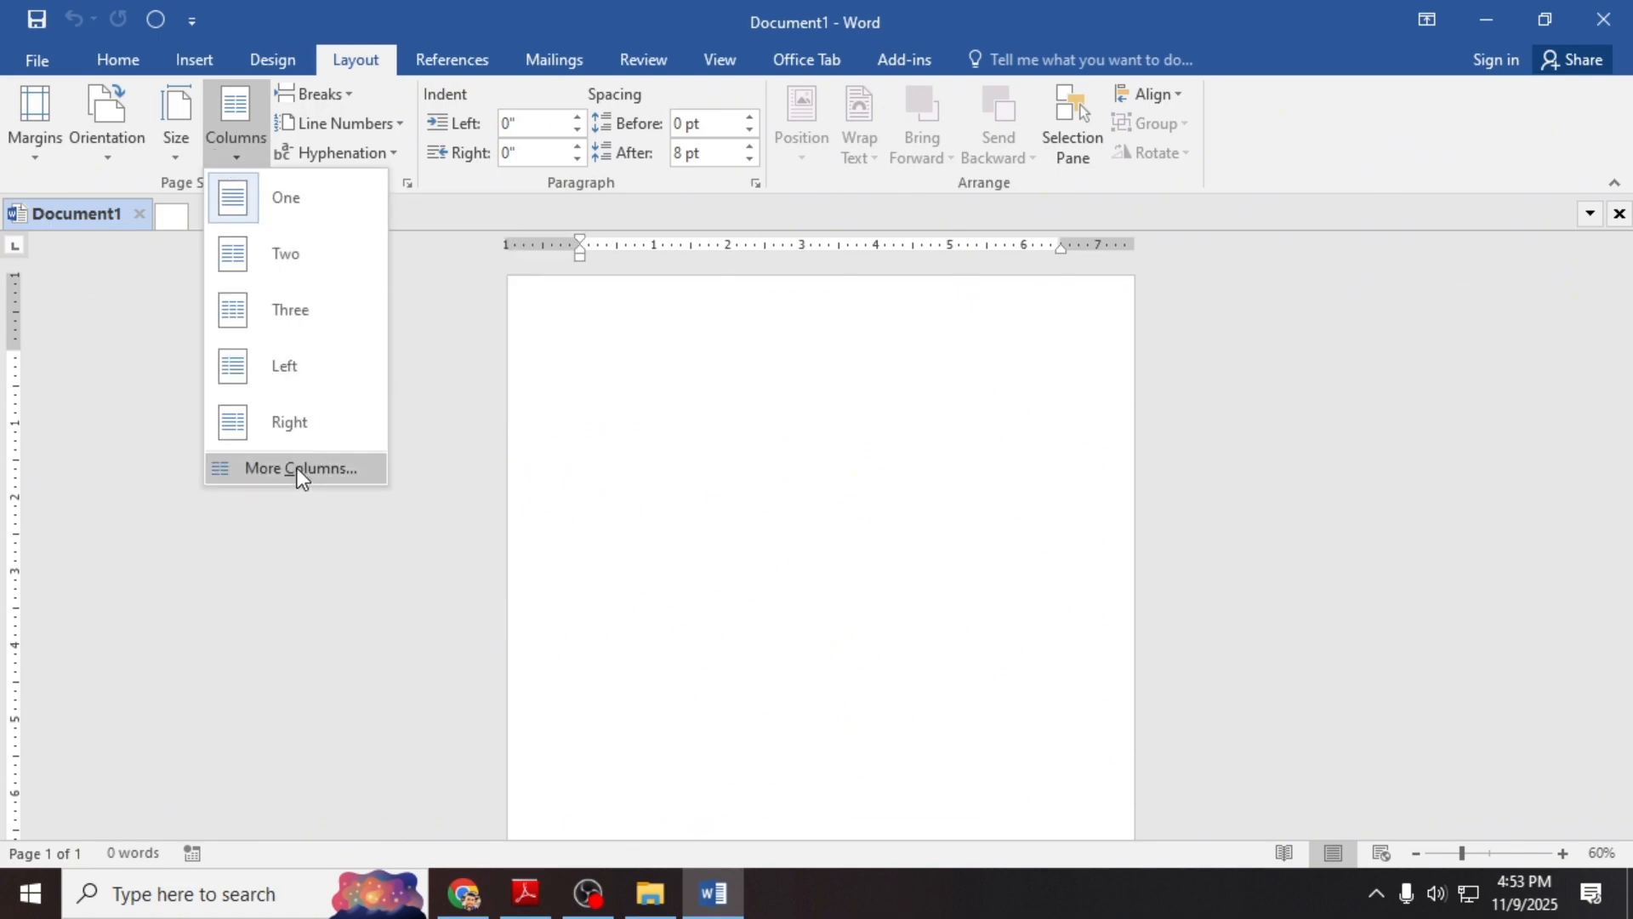
{"action": "left_click", "coordinate": [284, 264]}
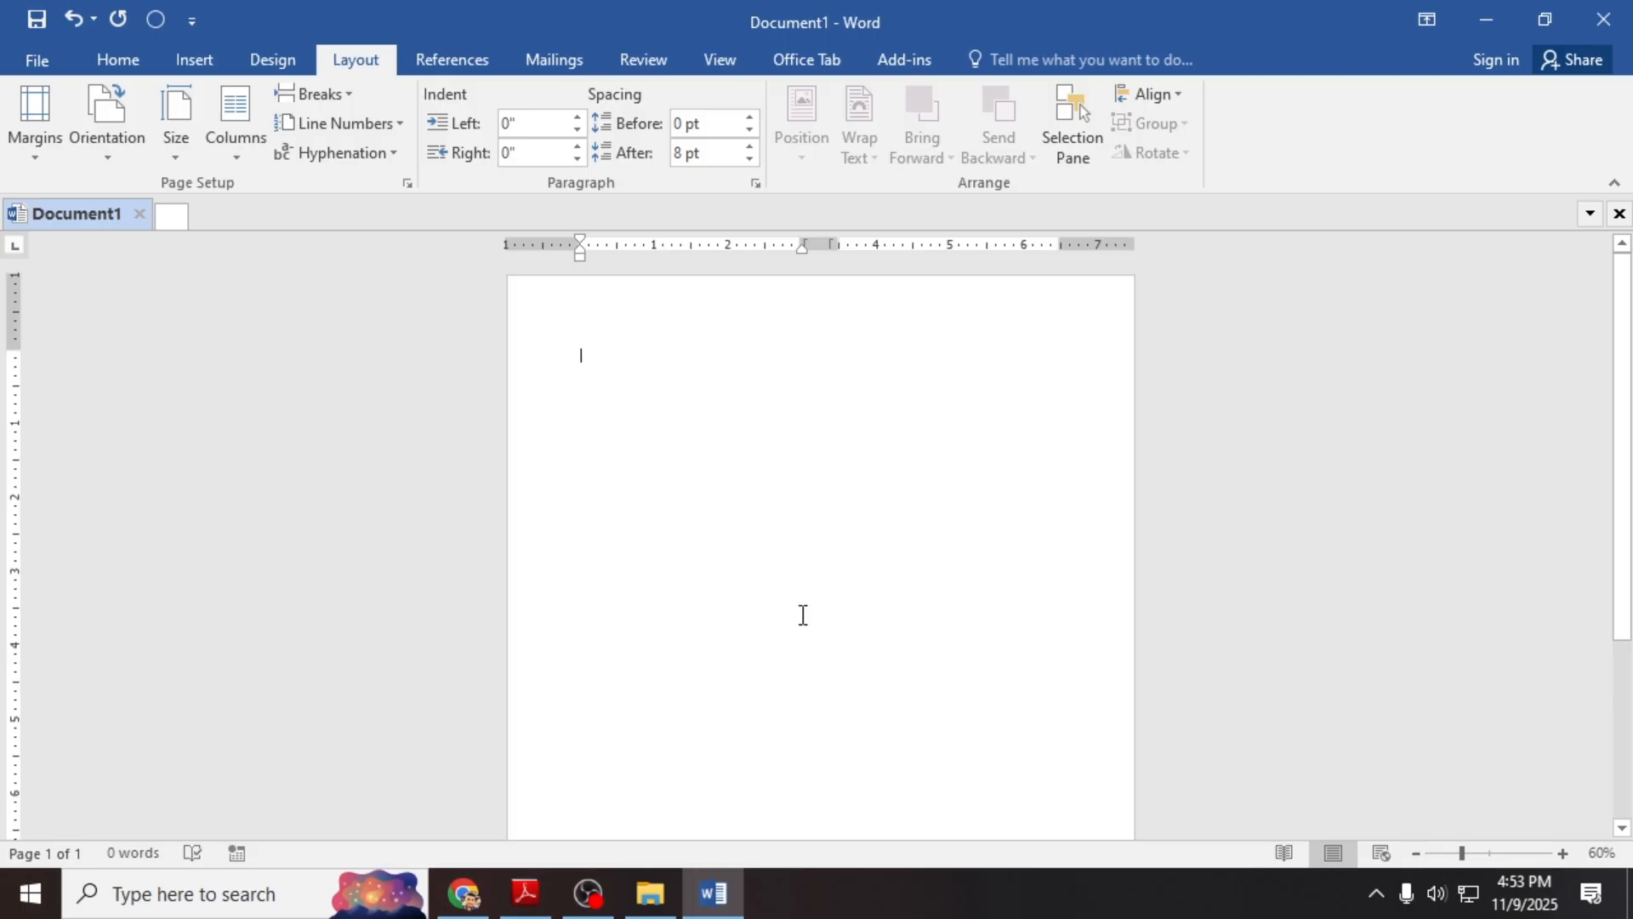
{"action": "left_click", "coordinate": [228, 159]}
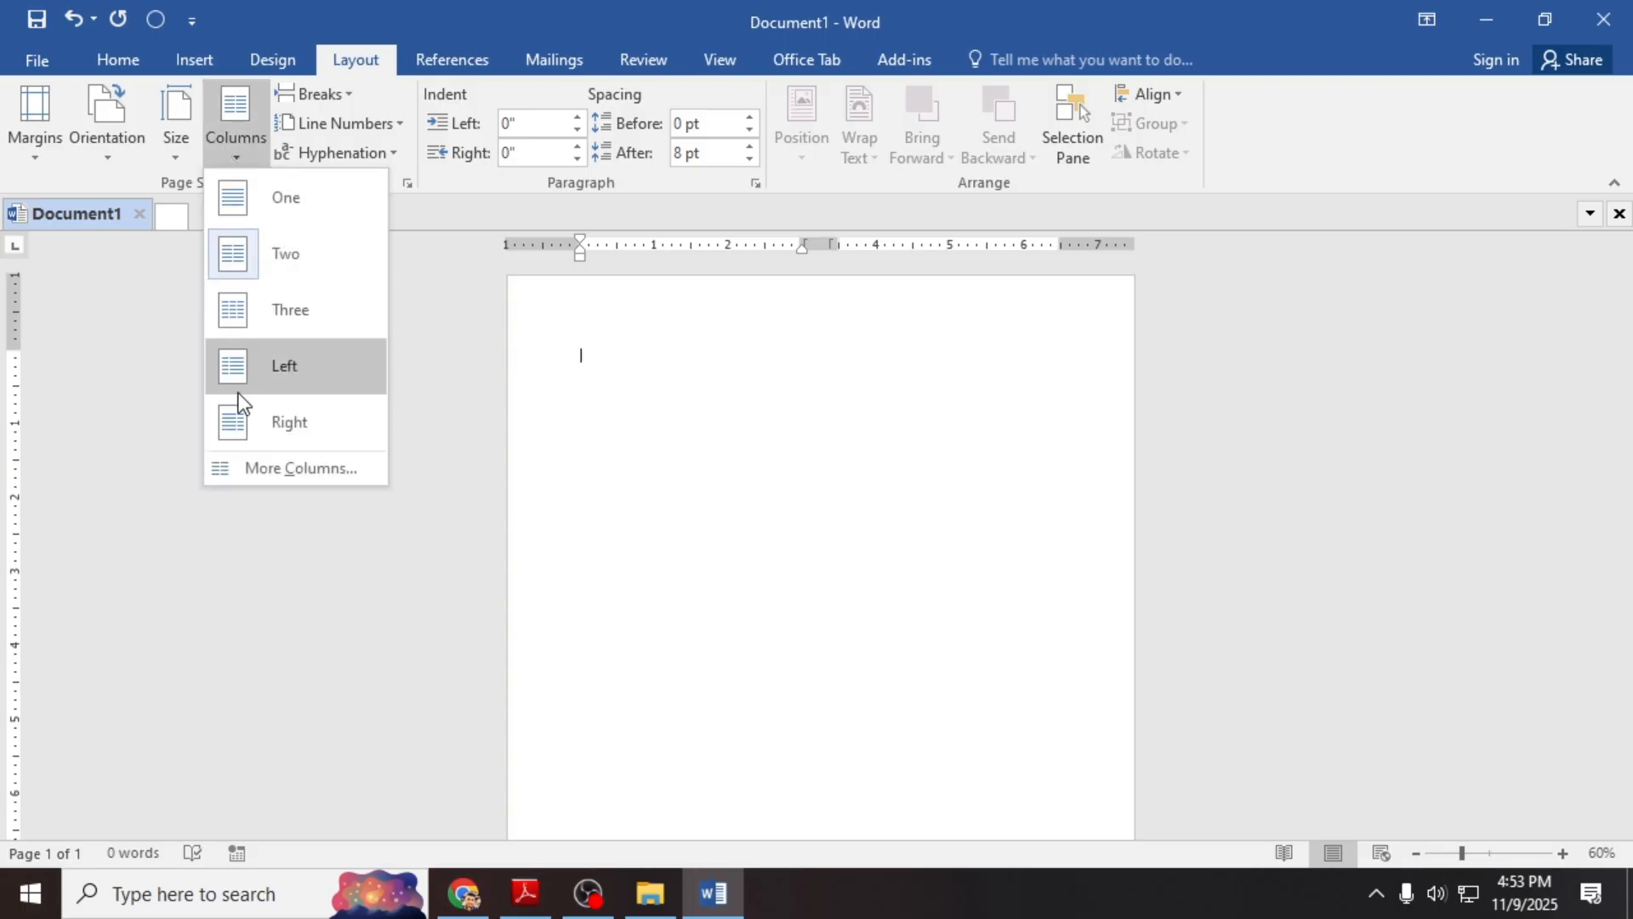
{"action": "left_click", "coordinate": [278, 478]}
{"action": "left_click_drag", "start_coordinate": [1225, 273], "coordinate": [824, 279]}
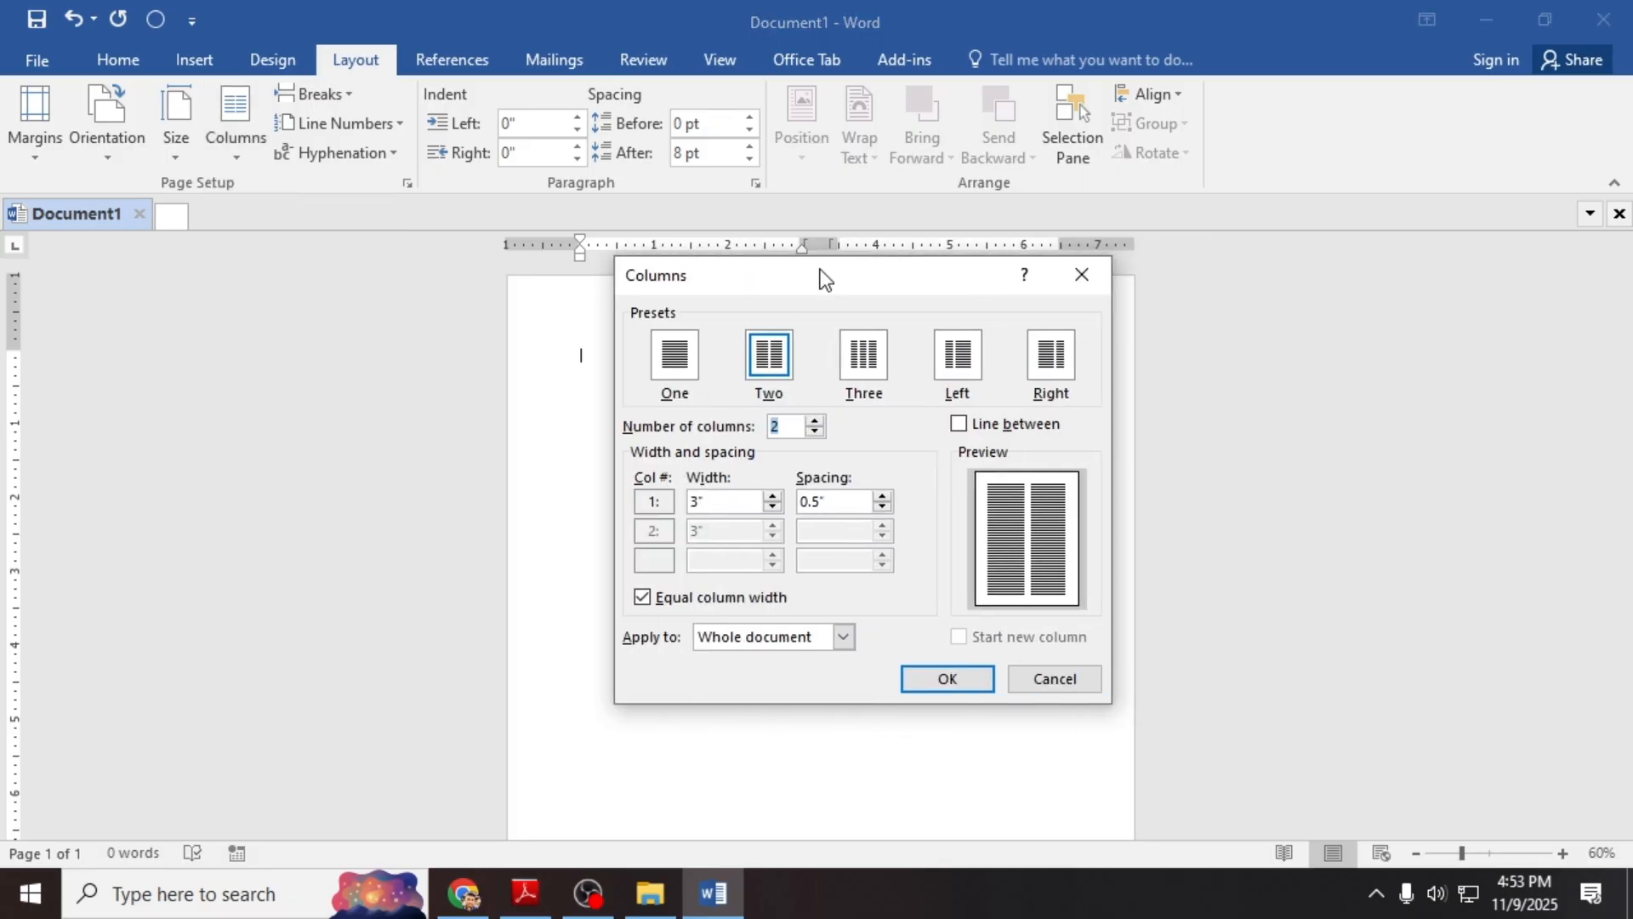
{"action": "left_click", "coordinate": [864, 380]}
{"action": "left_click", "coordinate": [769, 370]}
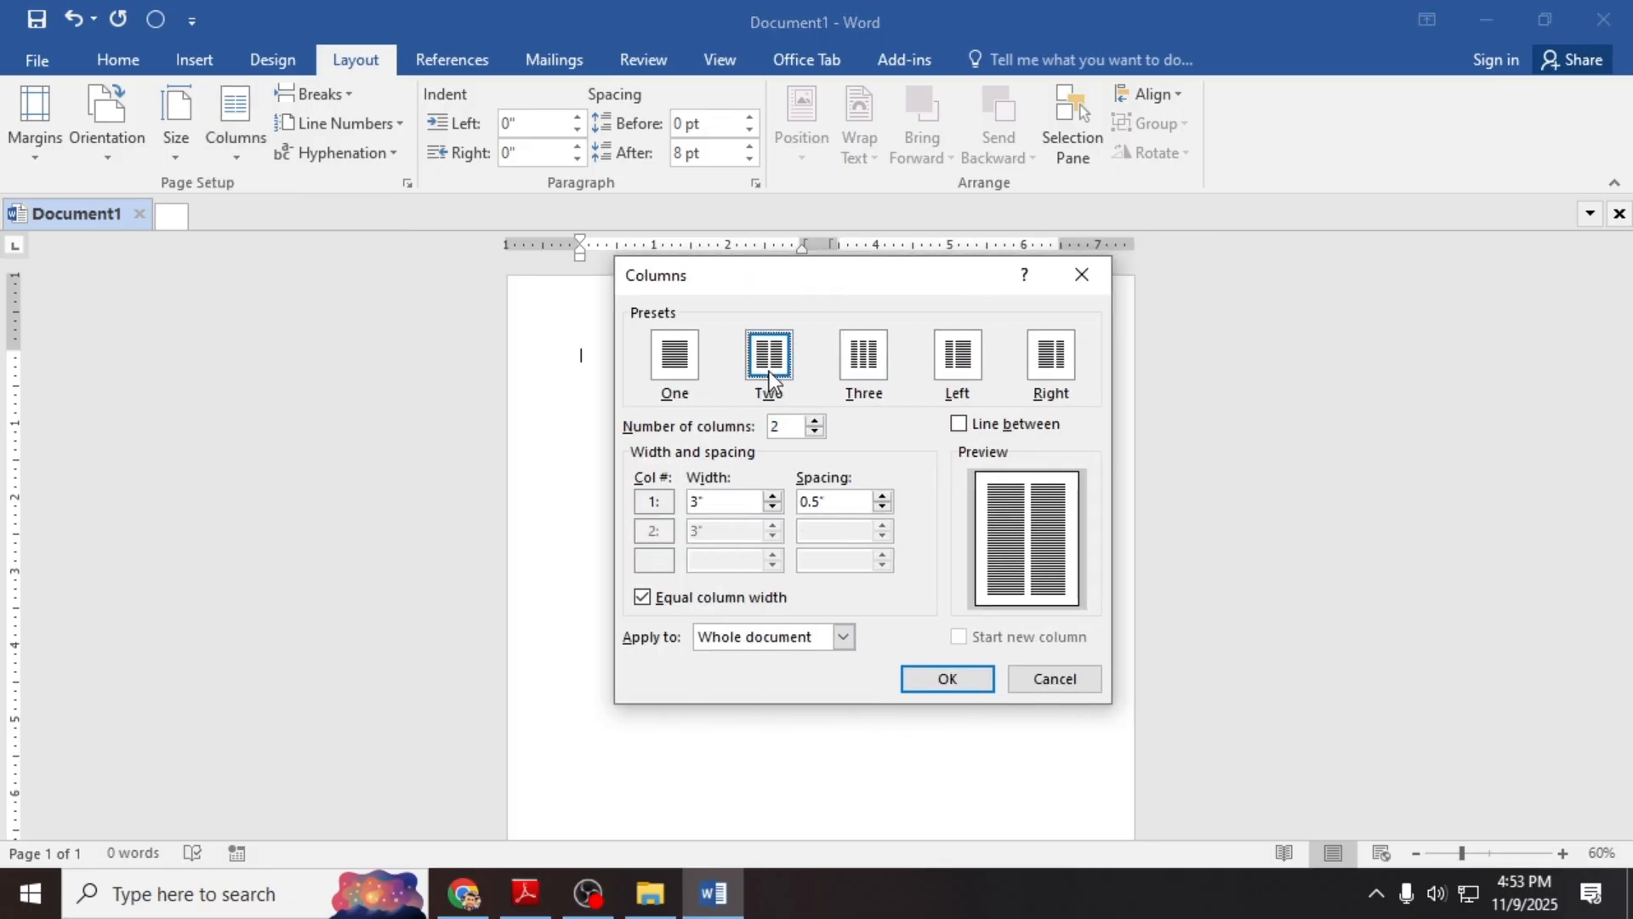
{"action": "left_click", "coordinate": [815, 421]}
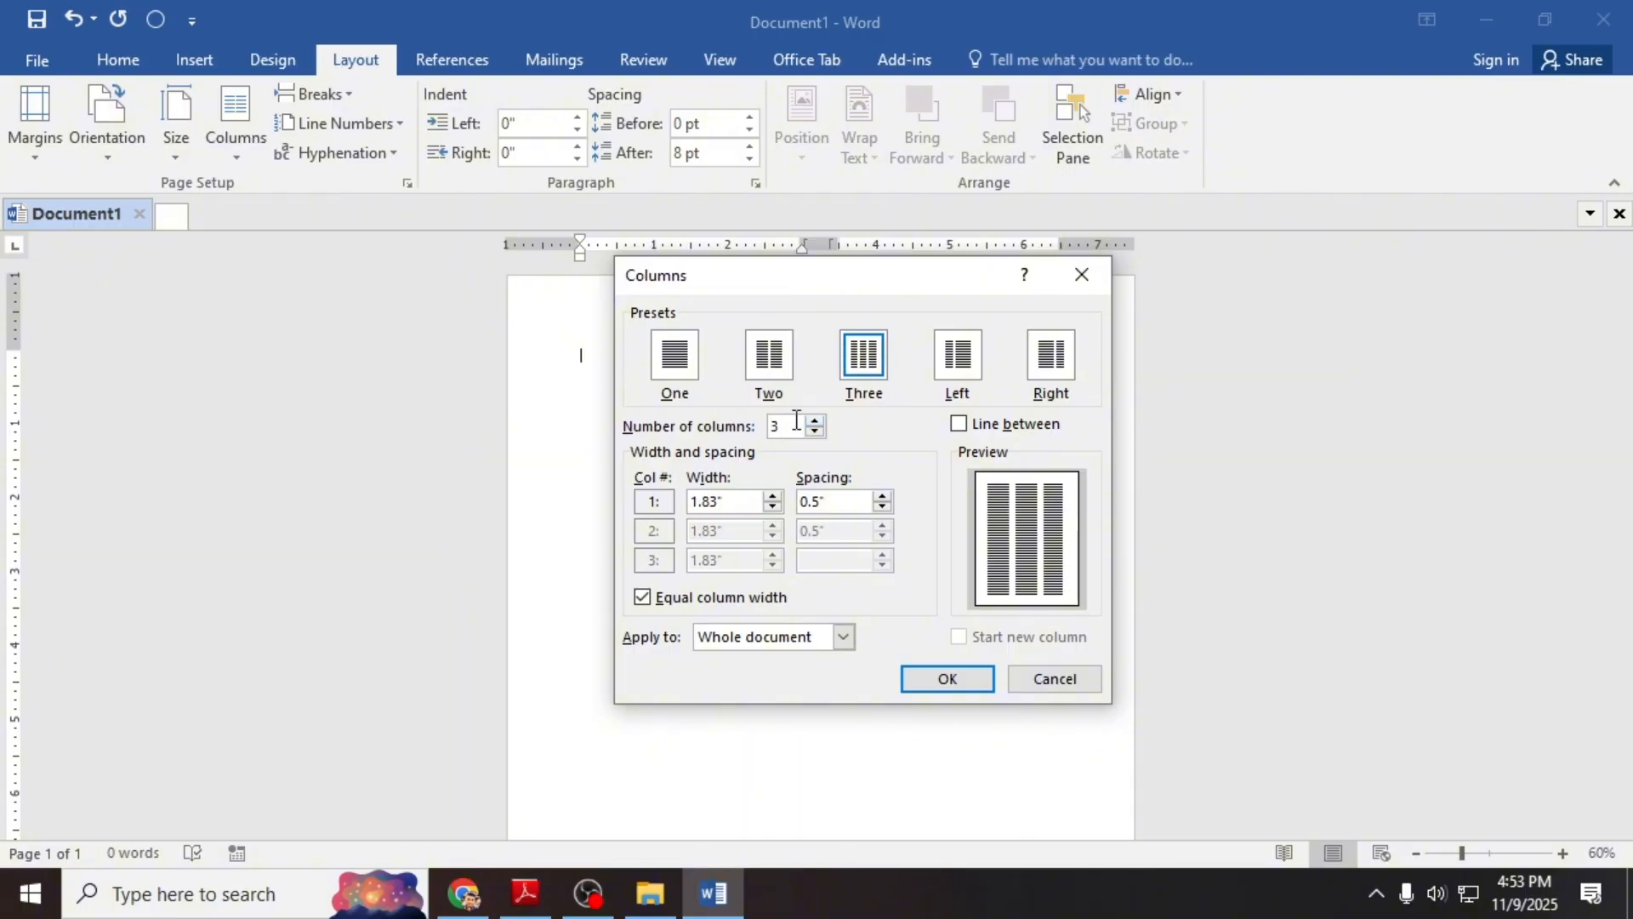
{"action": "left_click_drag", "start_coordinate": [791, 425], "coordinate": [742, 425]}
{"action": "type", "text": "2"}
{"action": "left_click", "coordinate": [736, 502]}
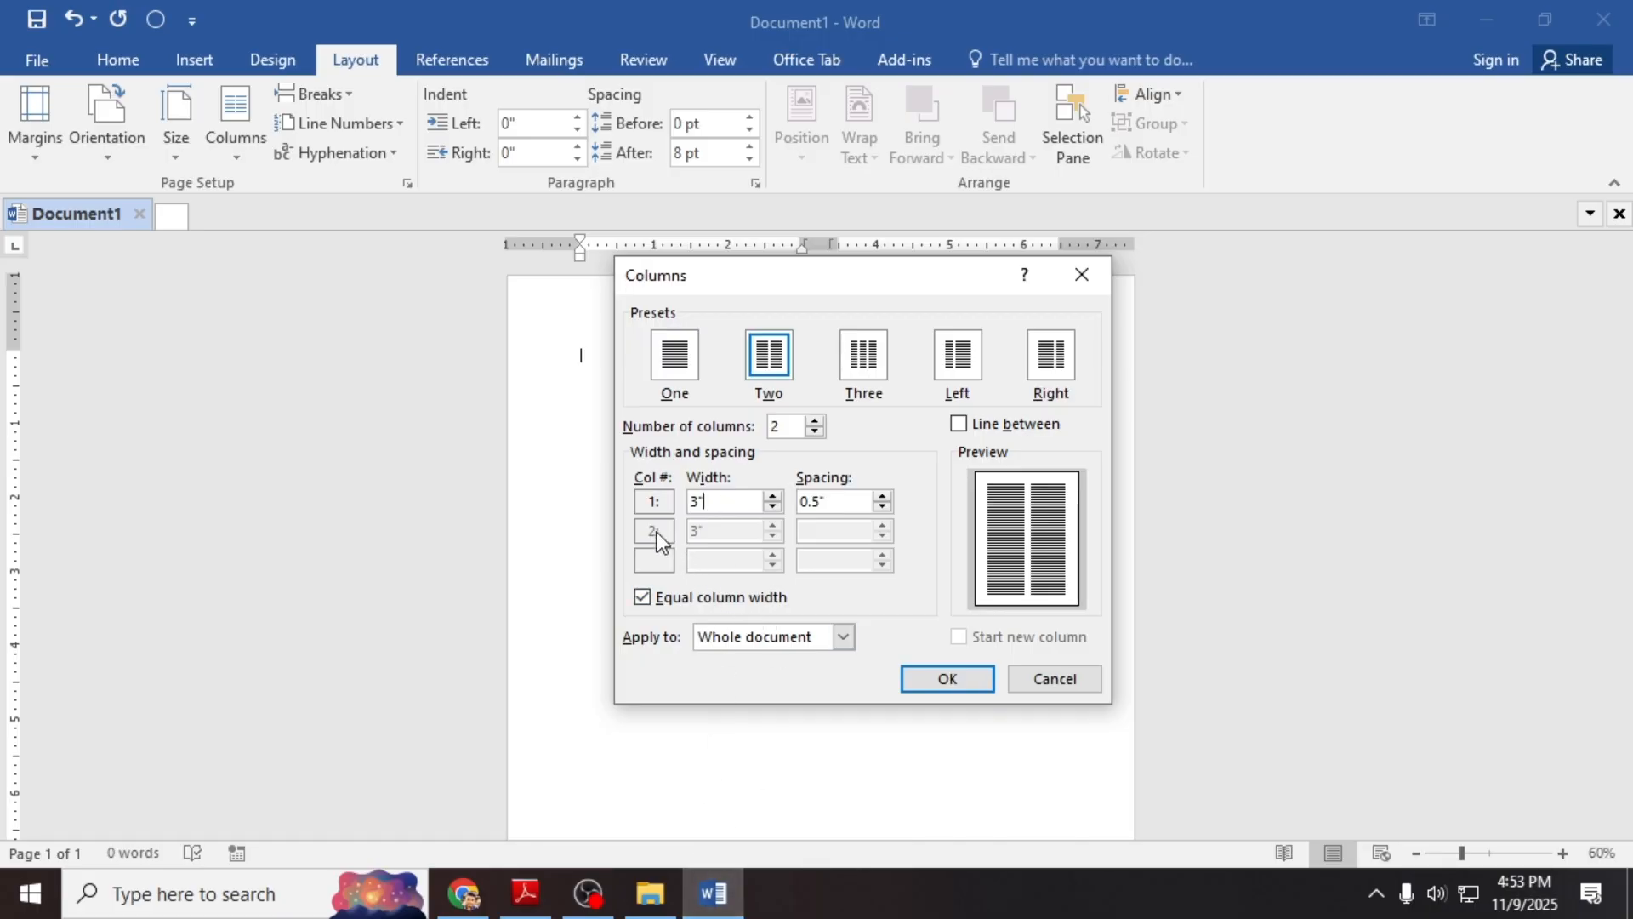
Step: Untick Equal column width and set the first column to 3.8" with 0.23" spacing
{"action": "left_click", "coordinate": [772, 496]}
{"action": "left_click", "coordinate": [670, 599]}
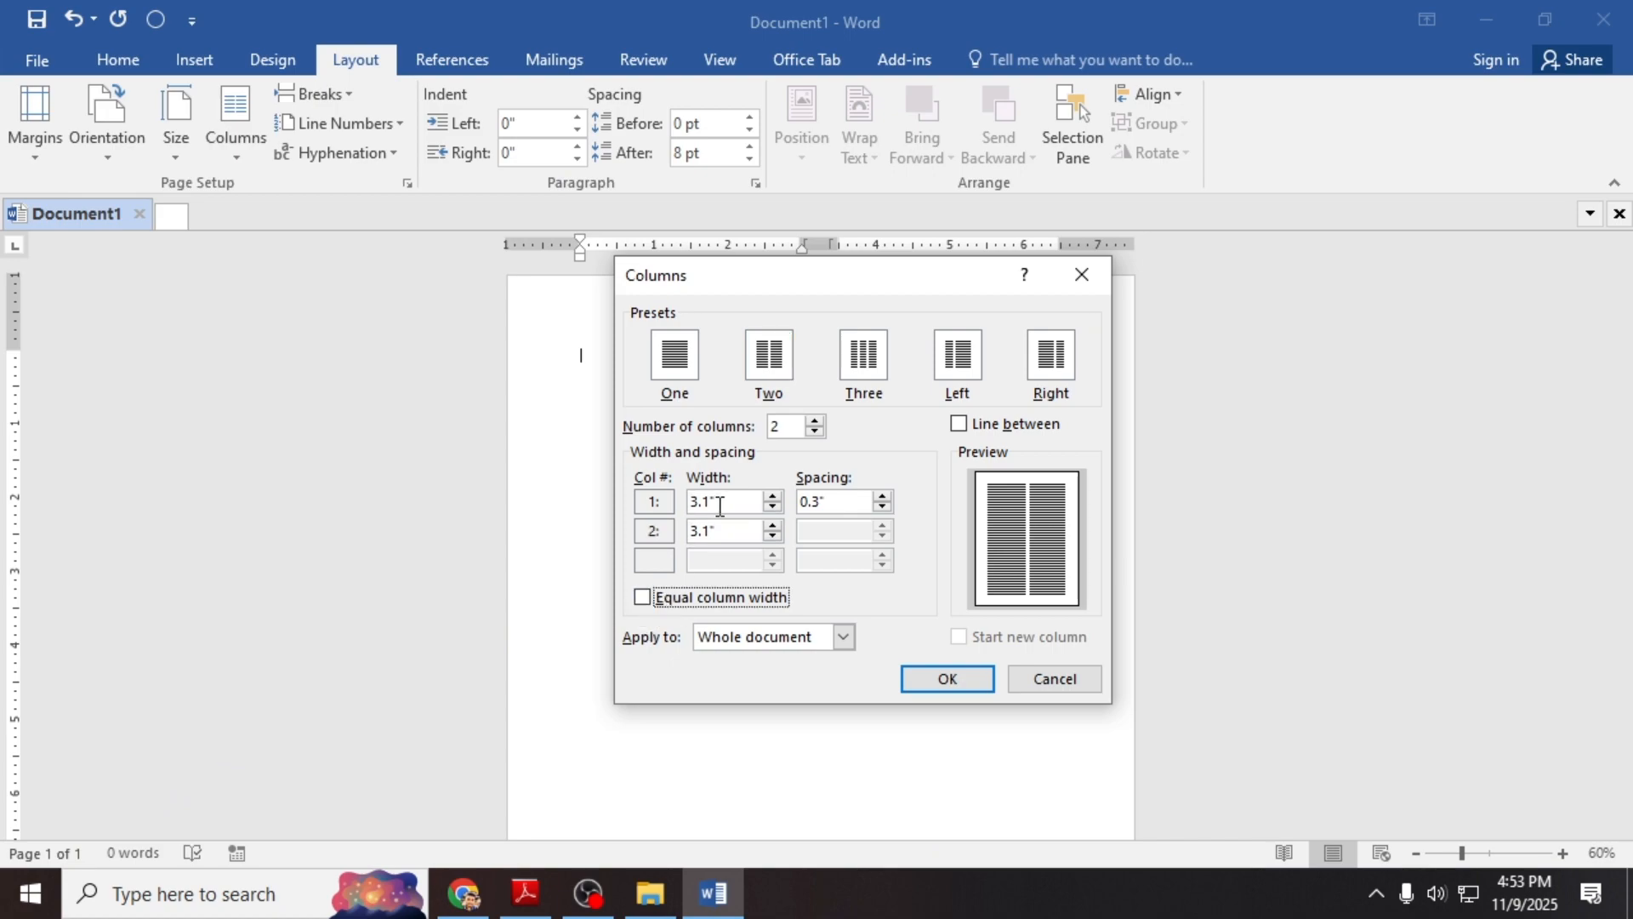
{"action": "double_click", "coordinate": [692, 502]}
{"action": "left_click", "coordinate": [719, 503]}
{"action": "left_click", "coordinate": [712, 502]}
{"action": "type", "text": "8"}
{"action": "left_click", "coordinate": [723, 531]}
{"action": "key", "text": "BackSpace"}
{"action": "key", "text": "BackSpace"}
{"action": "key", "text": "BackSpace"}
{"action": "type", "text": "2.4"}
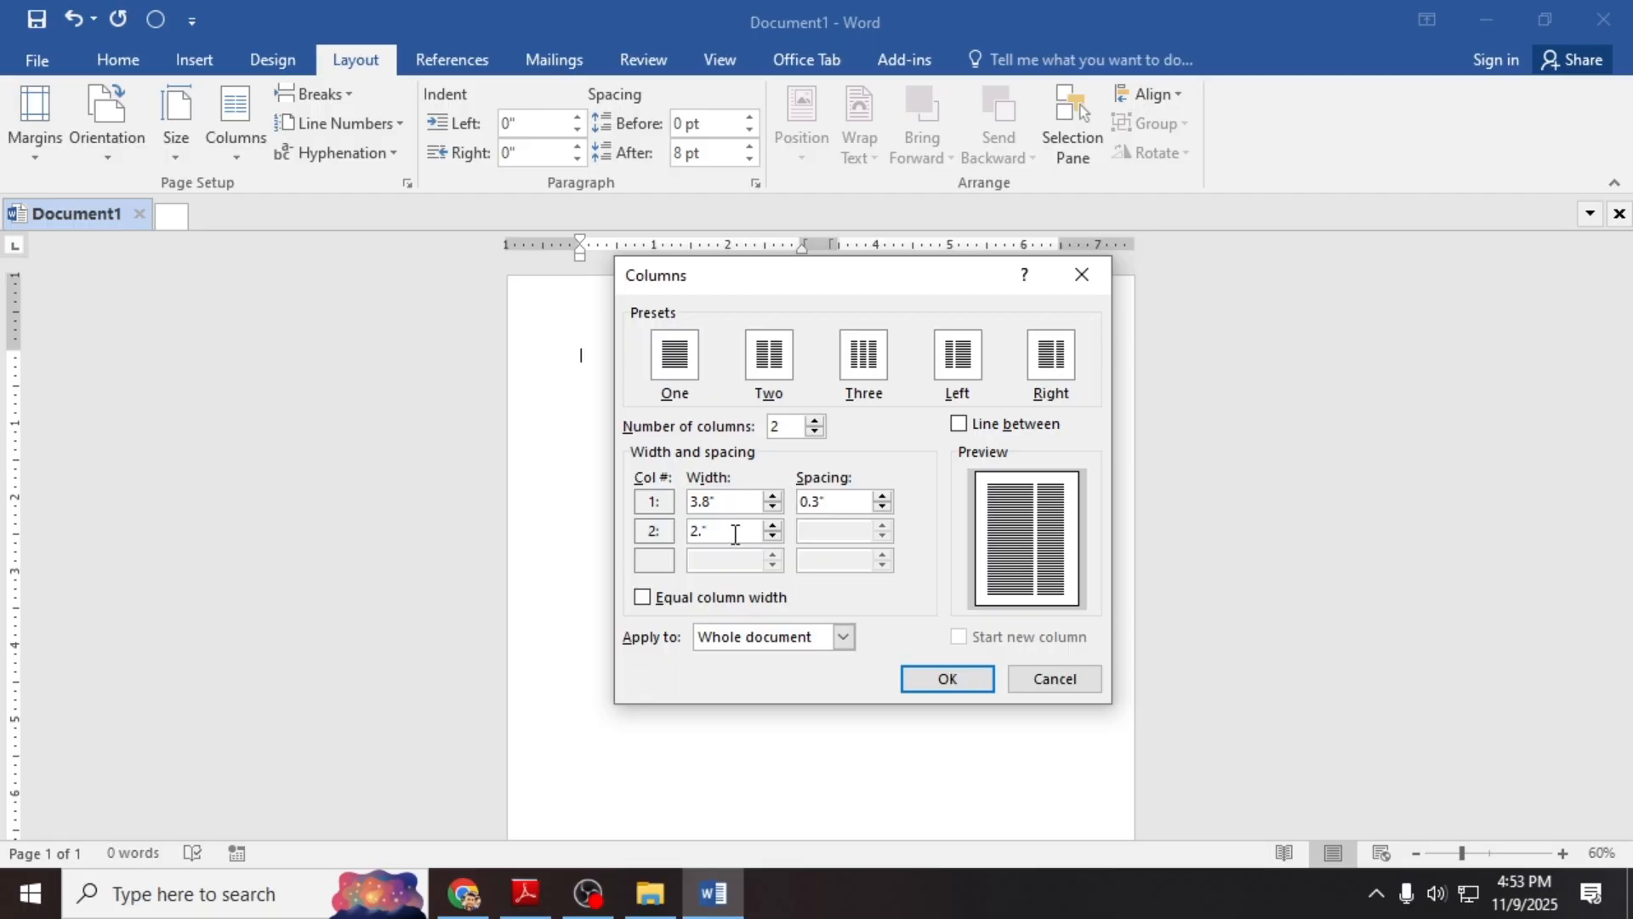
{"action": "type", "text": "7"}
{"action": "left_click", "coordinate": [825, 501]}
{"action": "key", "text": "BackSpace"}
{"action": "key", "text": "BackSpace"}
{"action": "type", "text": "23"}
{"action": "left_click_drag", "start_coordinate": [829, 501], "coordinate": [813, 501]}
Step: Correct the second column width to 2.47" and apply the columns to the document
{"action": "double_click", "coordinate": [728, 522]}
{"action": "type", "text": "2.1"}
{"action": "type", "text": "47"}
{"action": "key", "text": "Tab"}
{"action": "left_click_drag", "start_coordinate": [833, 497], "coordinate": [822, 510]}
{"action": "left_click", "coordinate": [927, 682]}
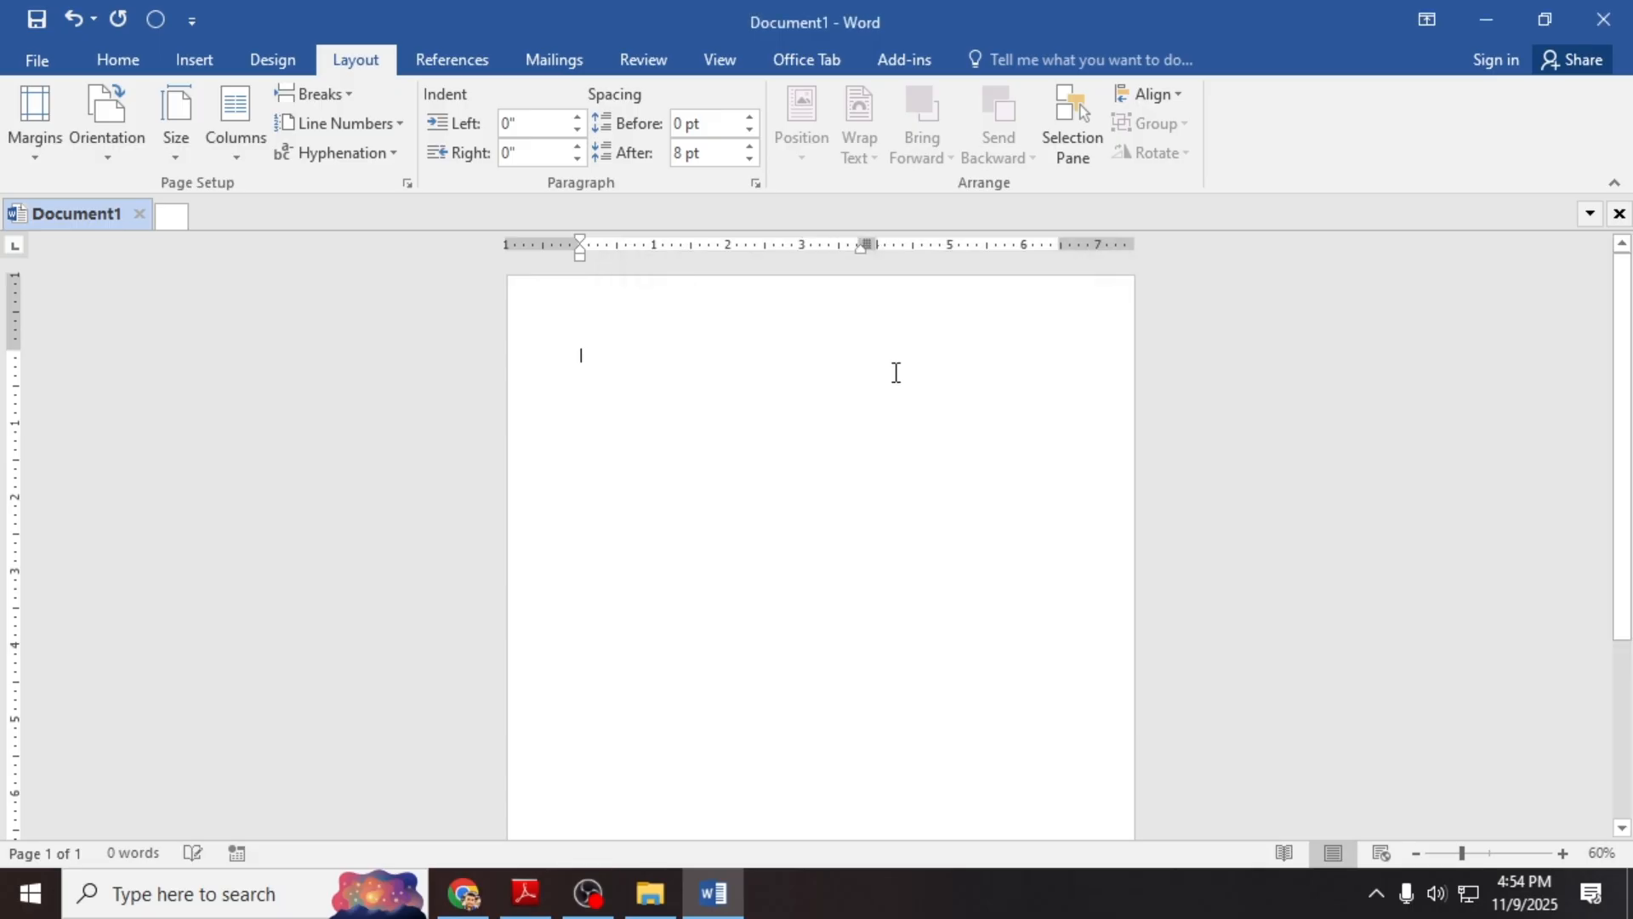
Step: Try A4 paper size on Document1, dismiss the margin warning, and undo the change
{"action": "left_click", "coordinate": [160, 150]}
{"action": "left_click", "coordinate": [226, 580]}
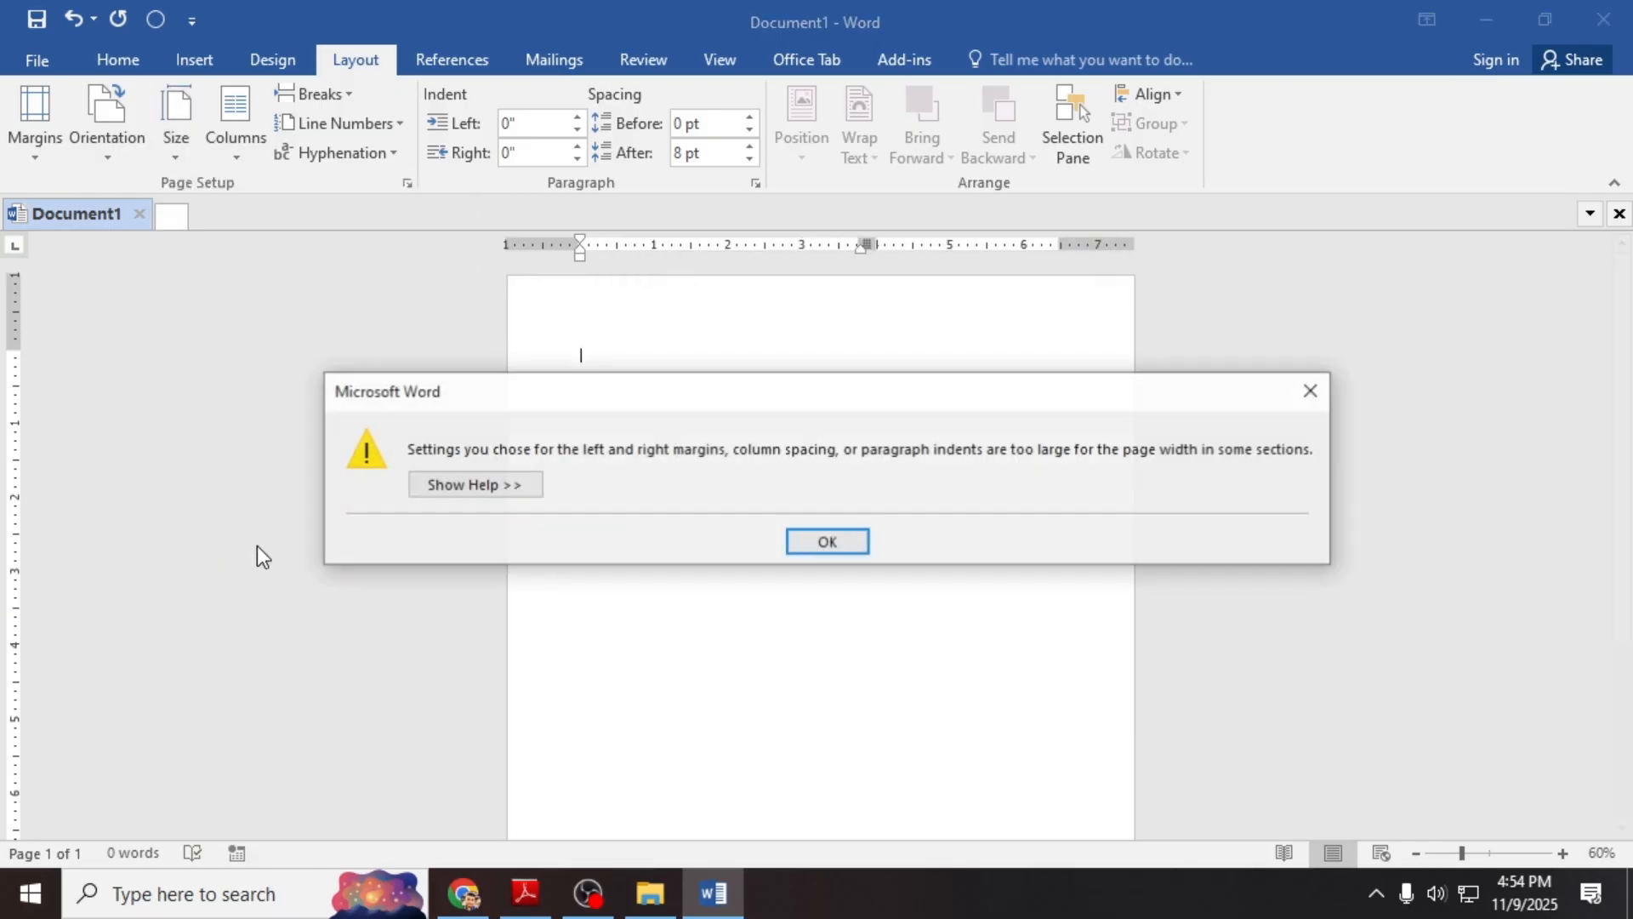
{"action": "left_click", "coordinate": [792, 542]}
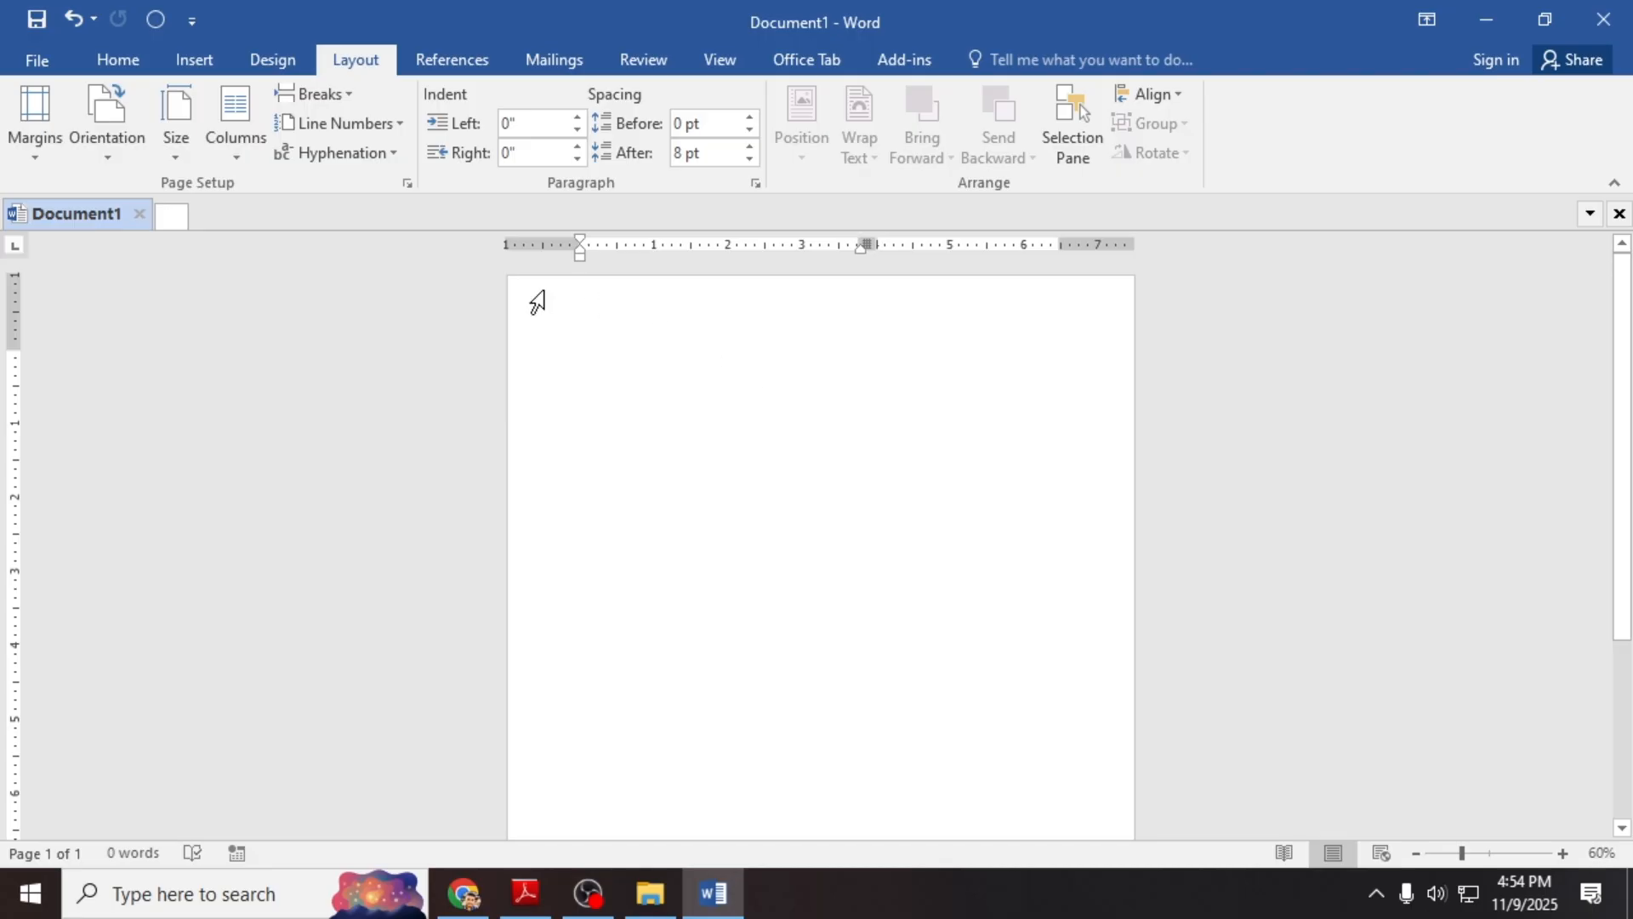
{"action": "key", "text": "ctrl+z"}
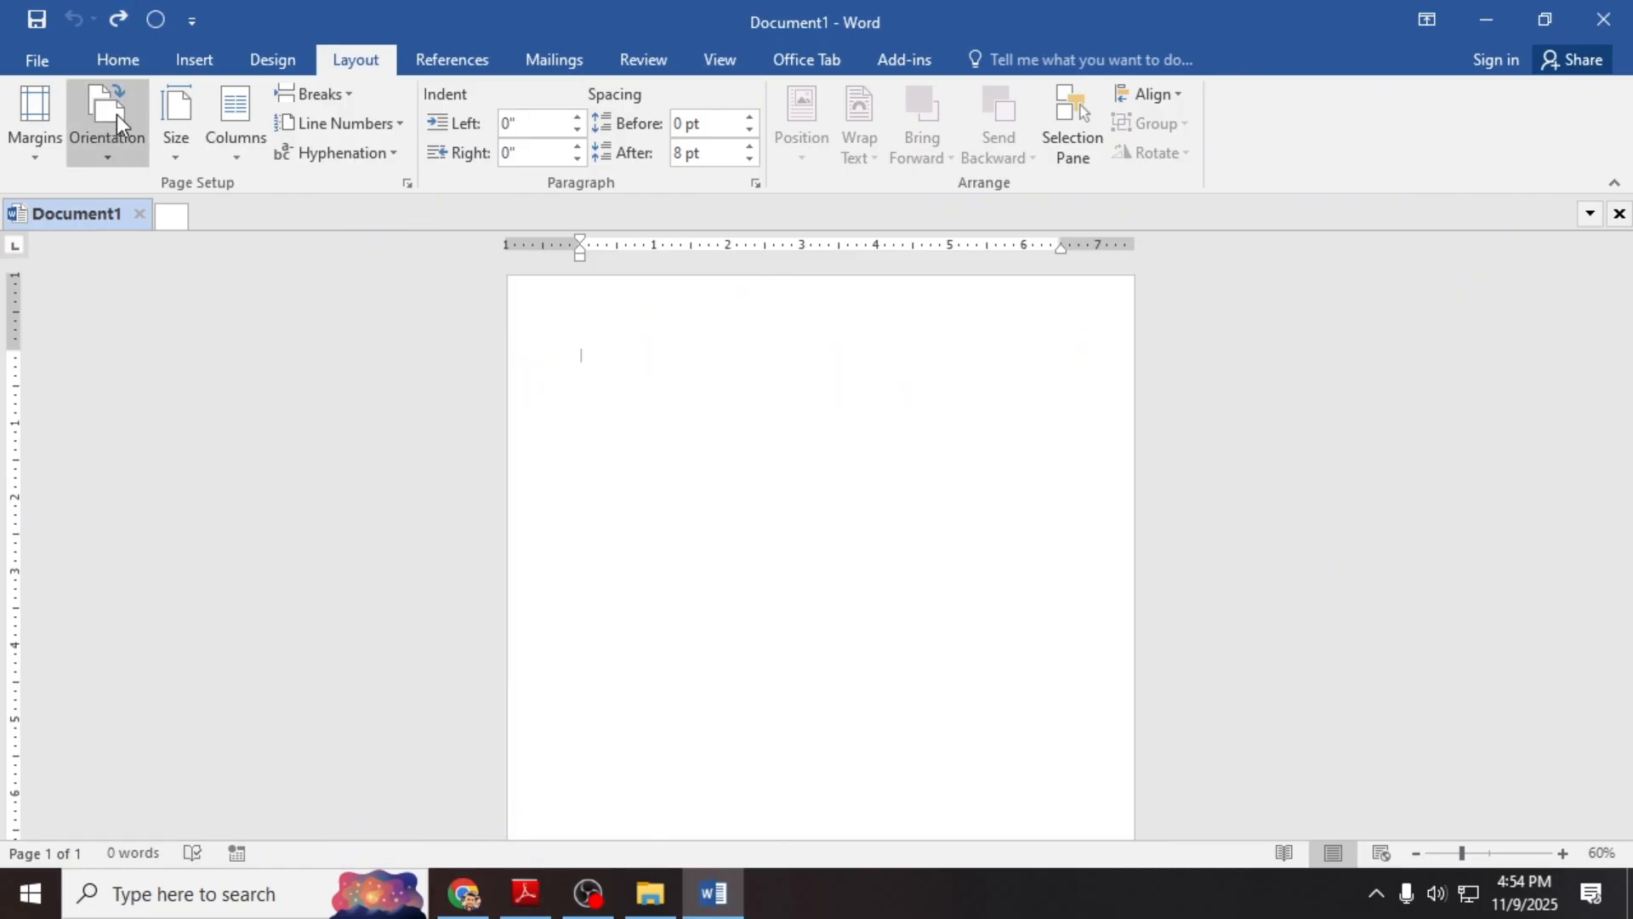
Step: Create a new blank Document2 and set its paper size to A4
{"action": "key", "text": "ctrl+n"}
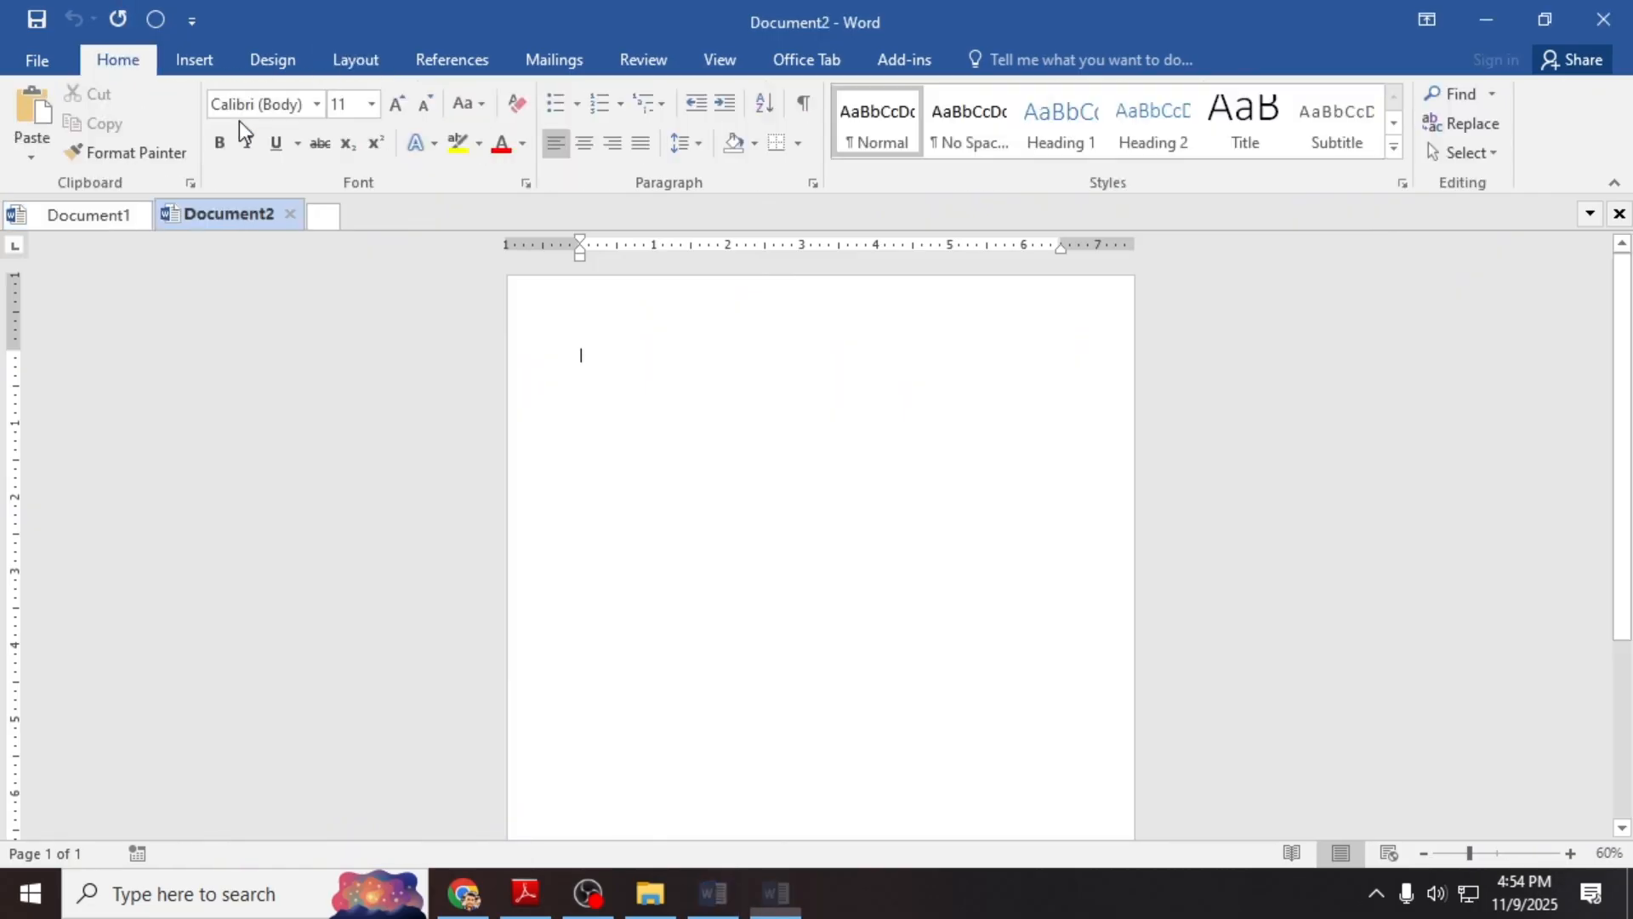
{"action": "left_click", "coordinate": [348, 61]}
{"action": "left_click", "coordinate": [158, 155]}
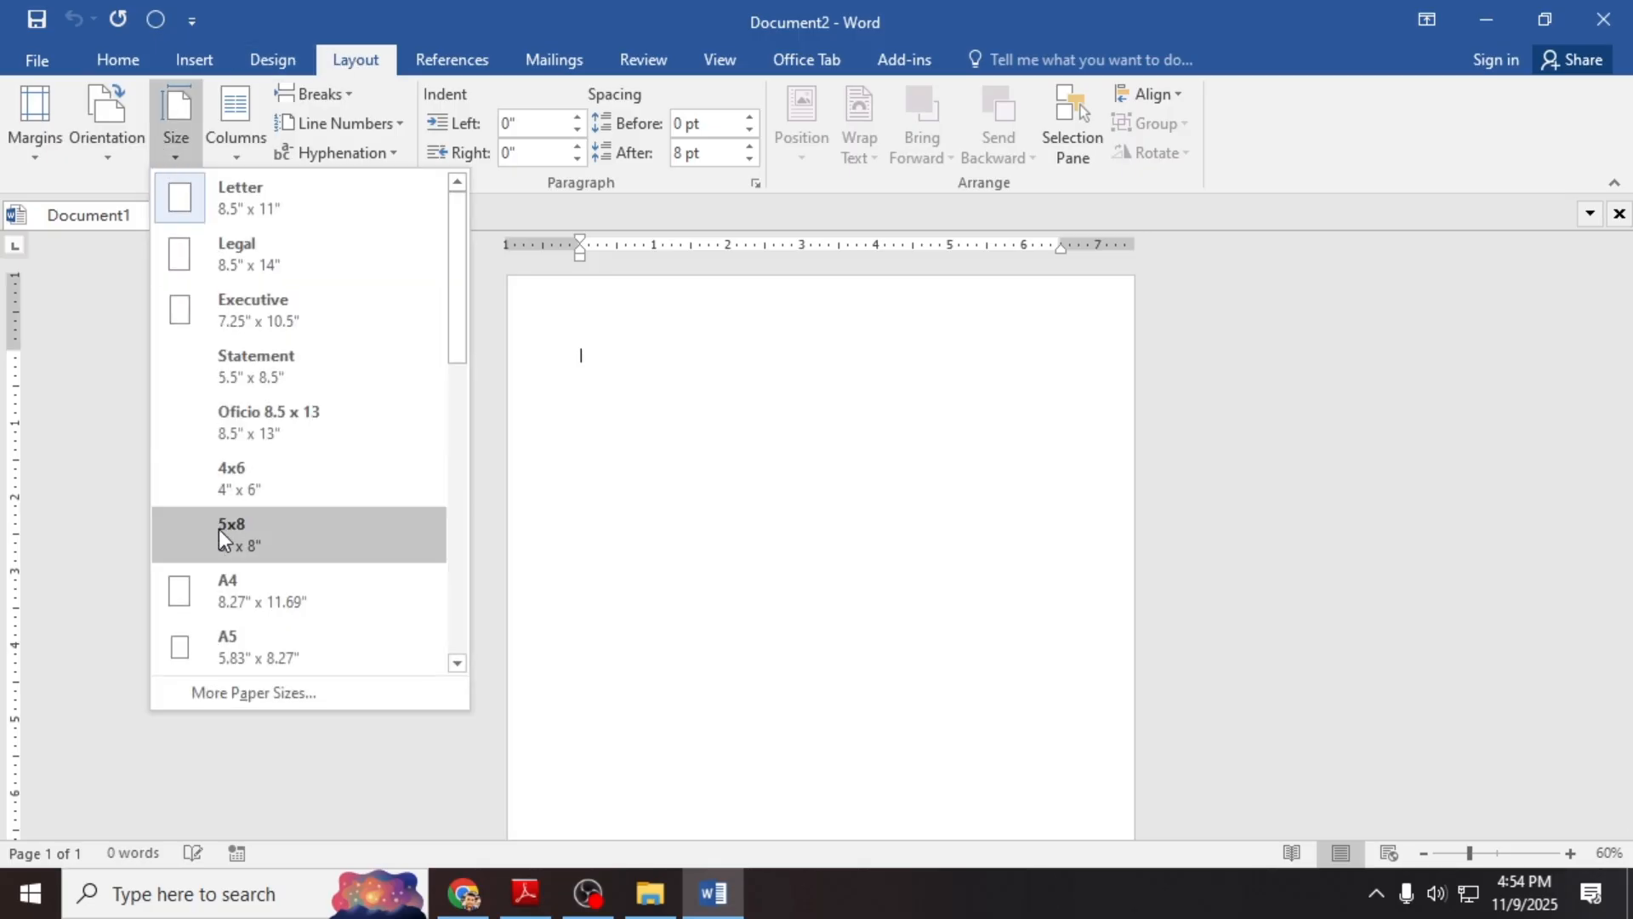
{"action": "left_click", "coordinate": [226, 584]}
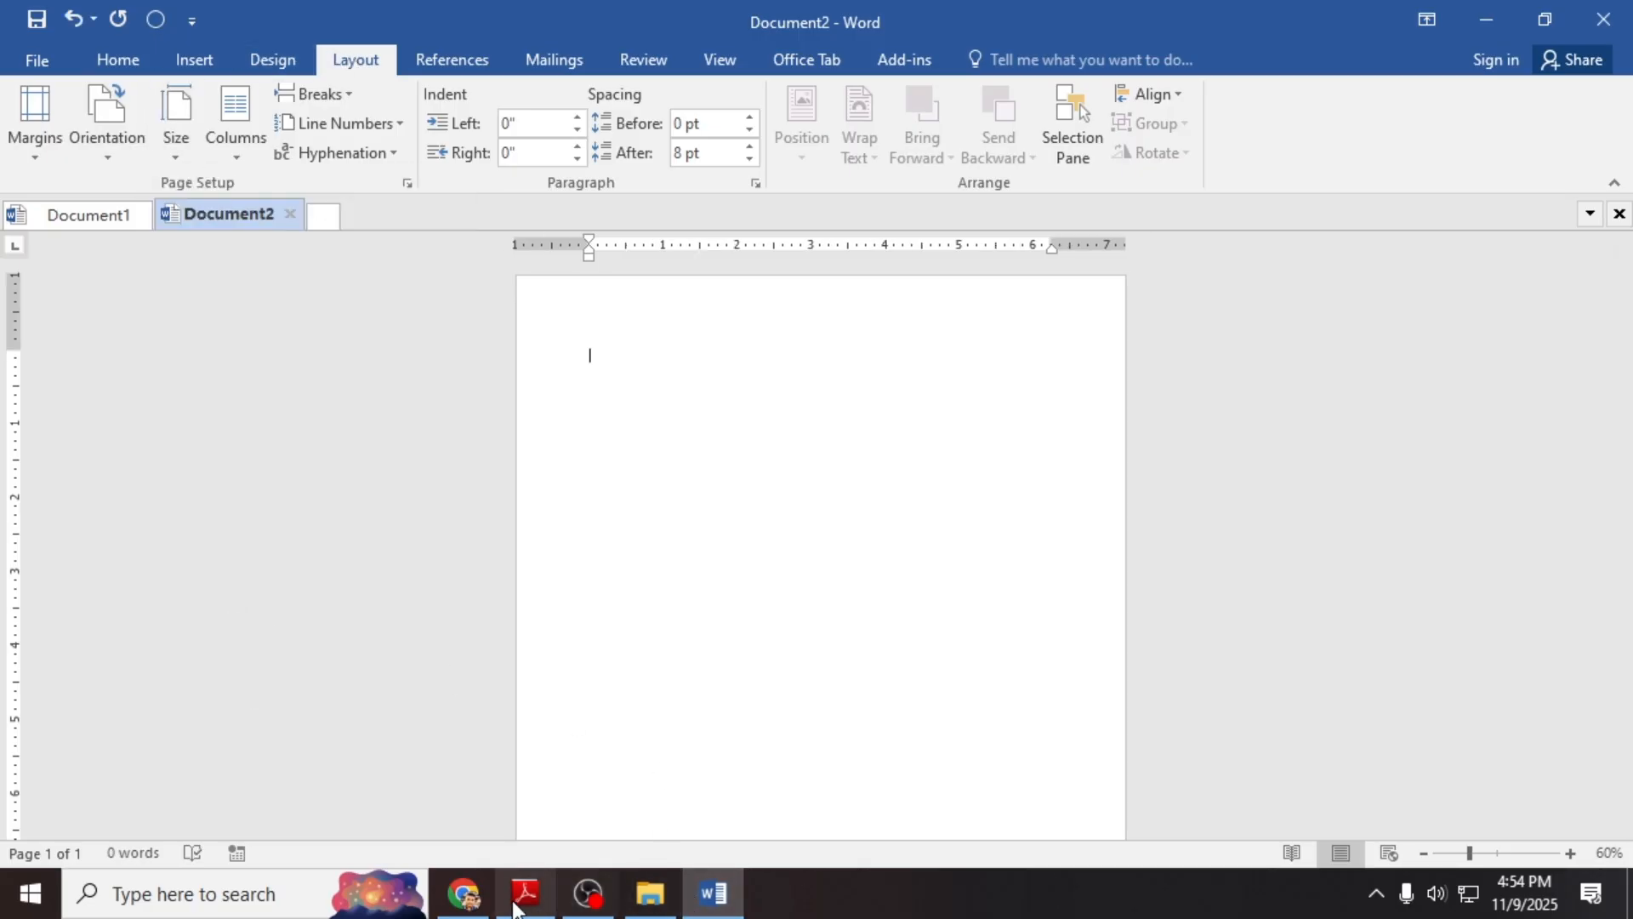
{"action": "left_click", "coordinate": [466, 895]}
Step: Check the spec's orientation rules (page 1 portrait, page 2 landscape), then return to Document2
{"action": "scroll", "coordinate": [510, 460], "scroll_direction": "up", "scroll_amount": 2}
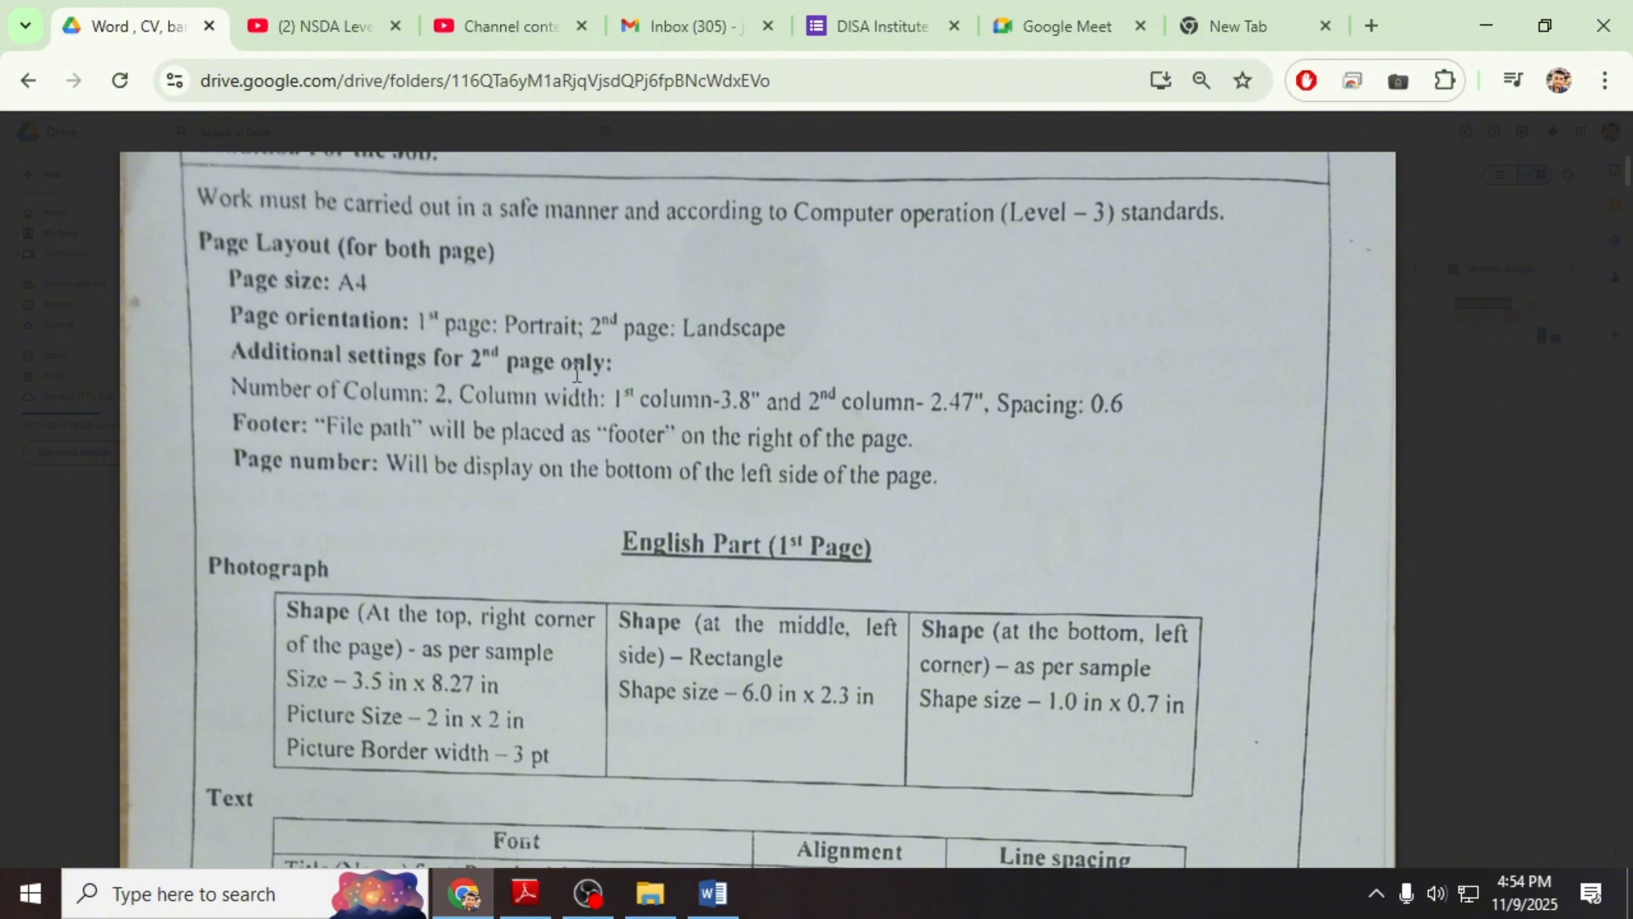
{"action": "scroll", "coordinate": [422, 364], "scroll_direction": "down", "scroll_amount": 3}
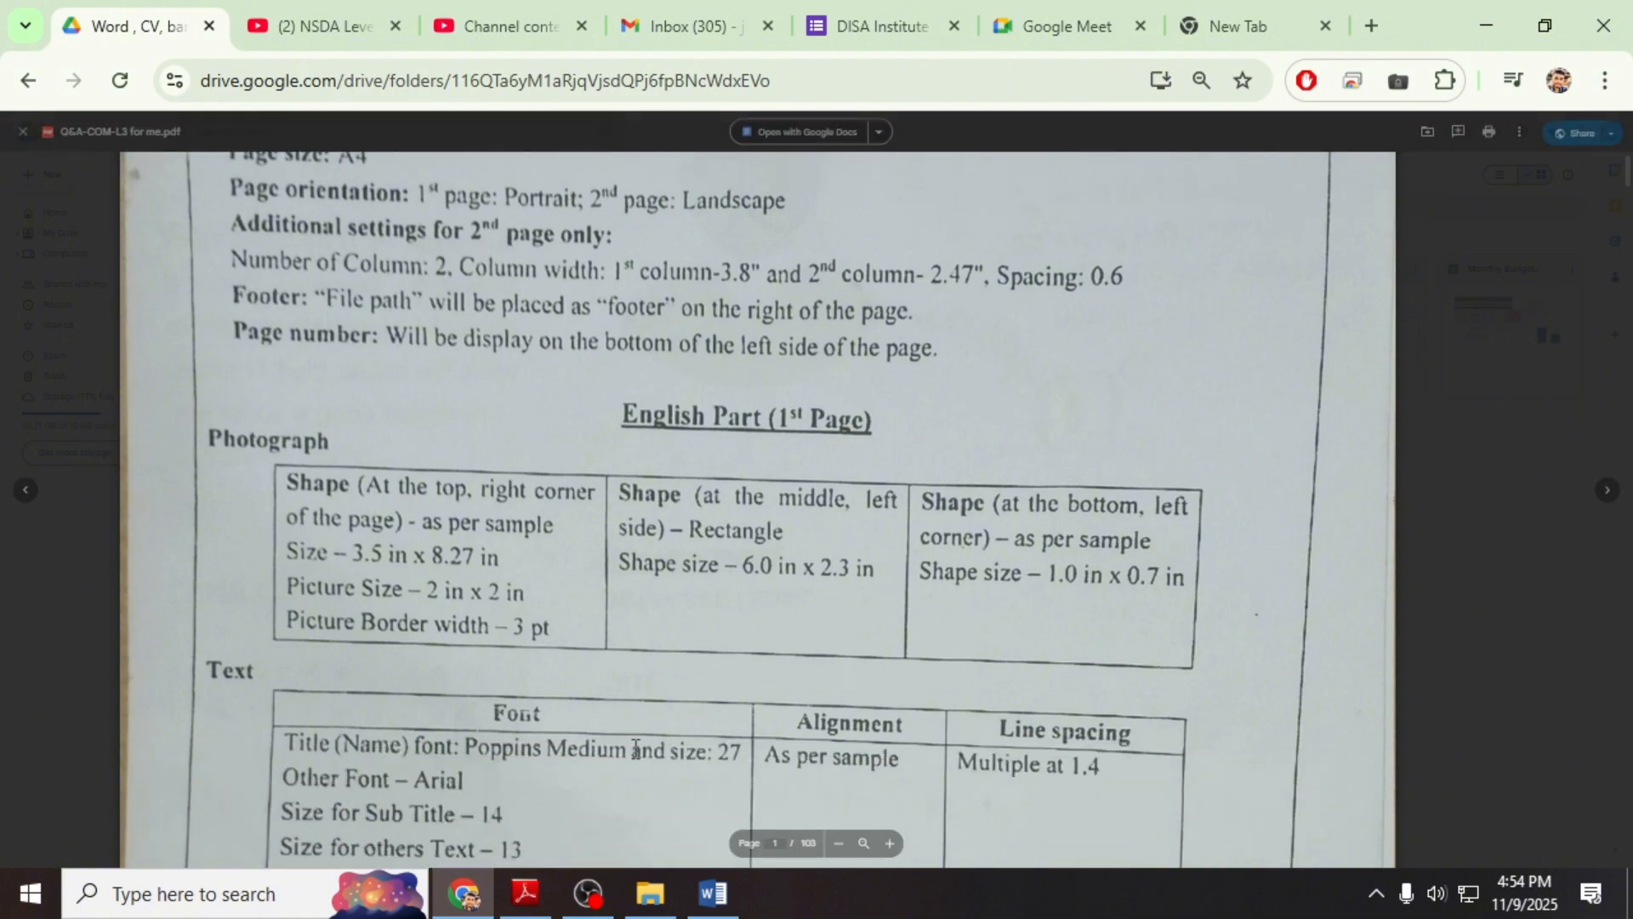
{"action": "left_click", "coordinate": [713, 893]}
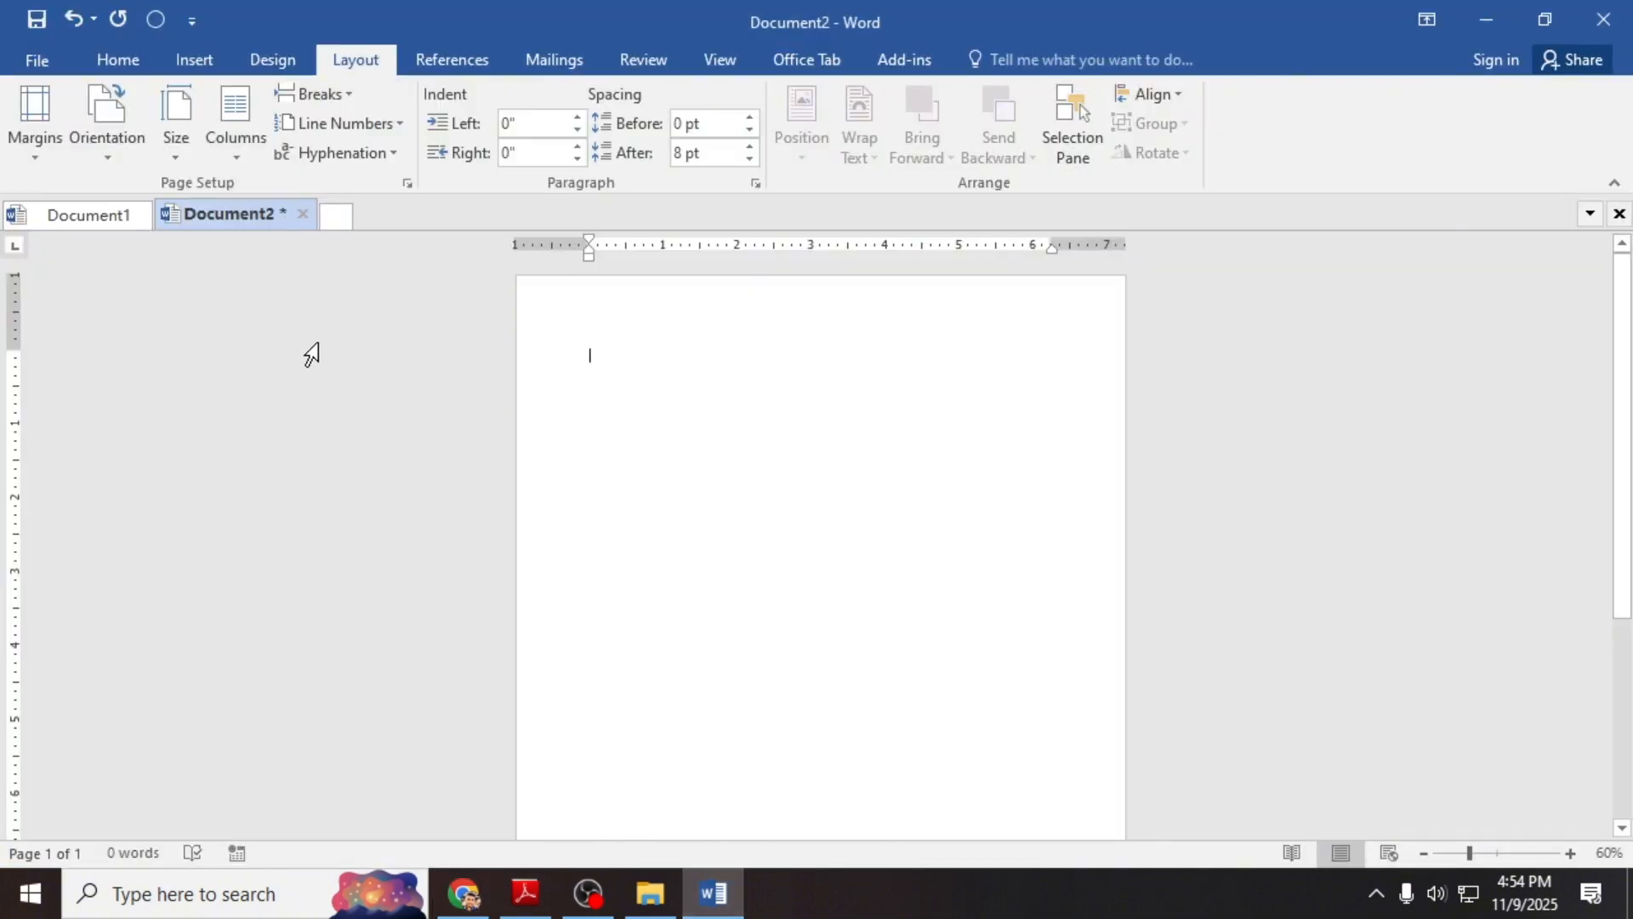
Step: Keep Document2 in portrait and choose two columns without equal width in More Columns
{"action": "left_click", "coordinate": [115, 150]}
{"action": "left_click", "coordinate": [126, 201]}
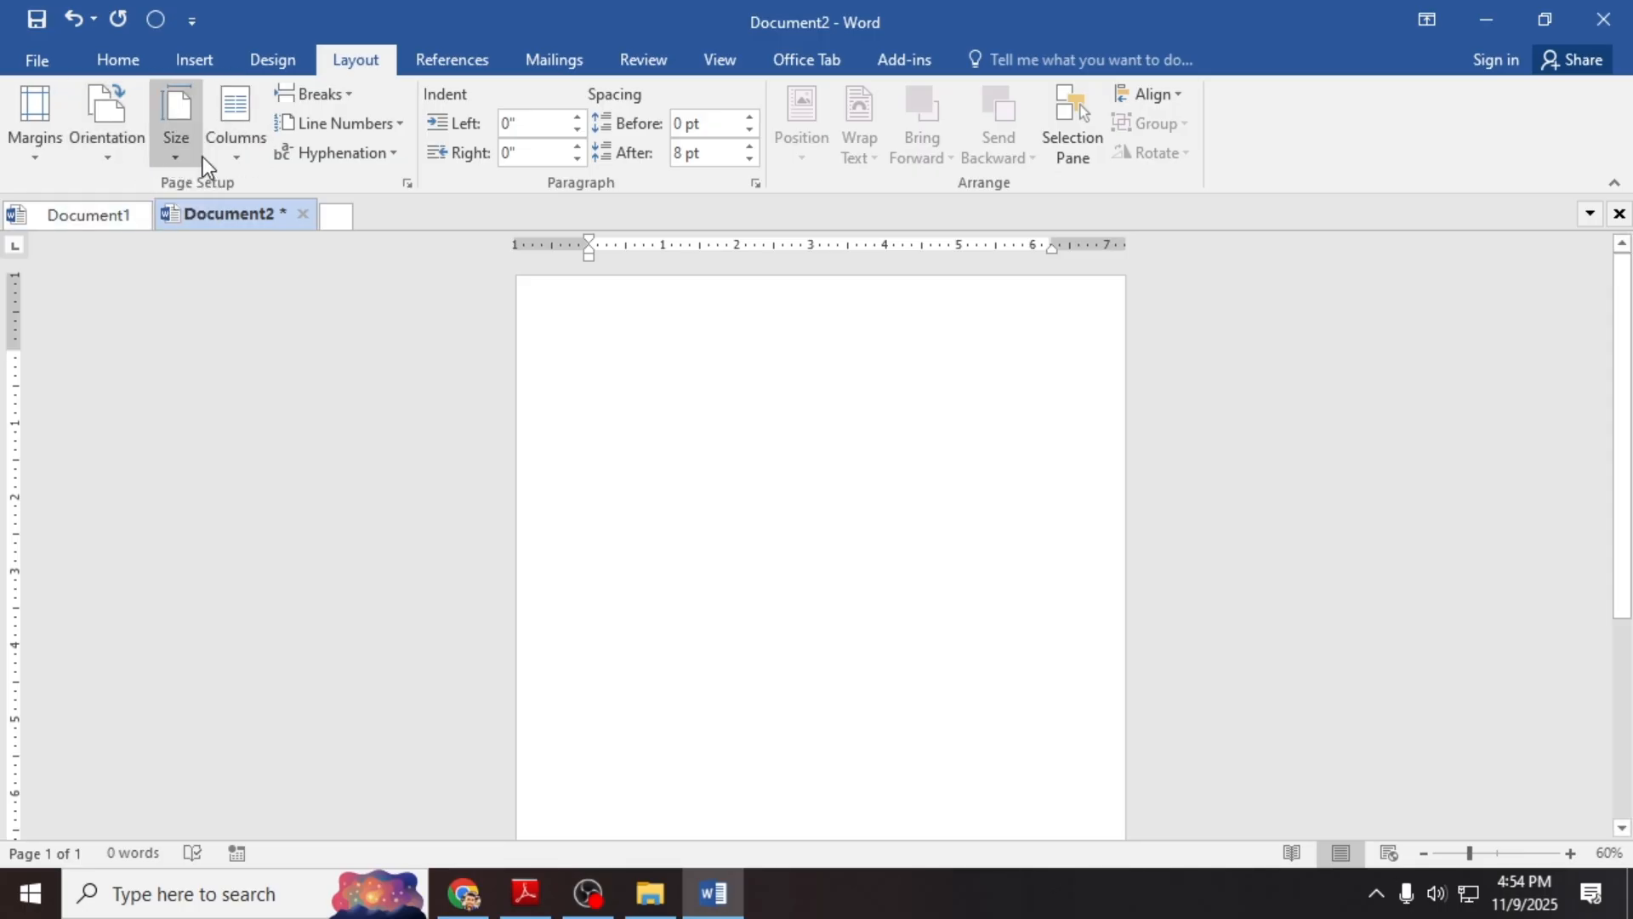
{"action": "left_click", "coordinate": [226, 155]}
{"action": "left_click", "coordinate": [339, 465]}
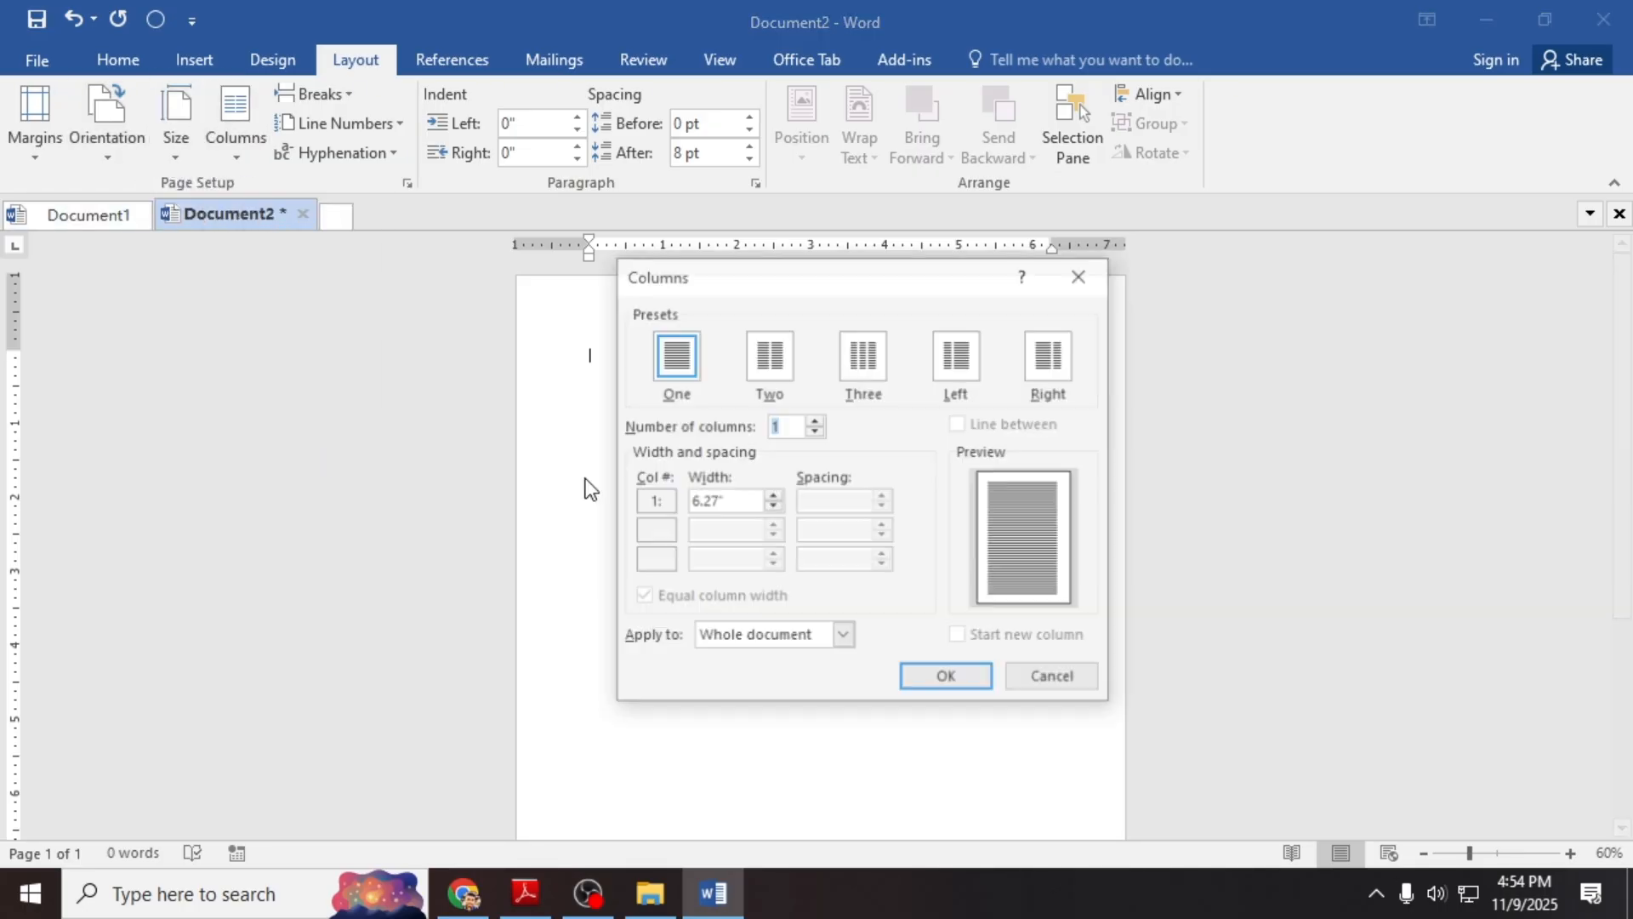
{"action": "left_click", "coordinate": [767, 355]}
{"action": "left_click", "coordinate": [644, 597]}
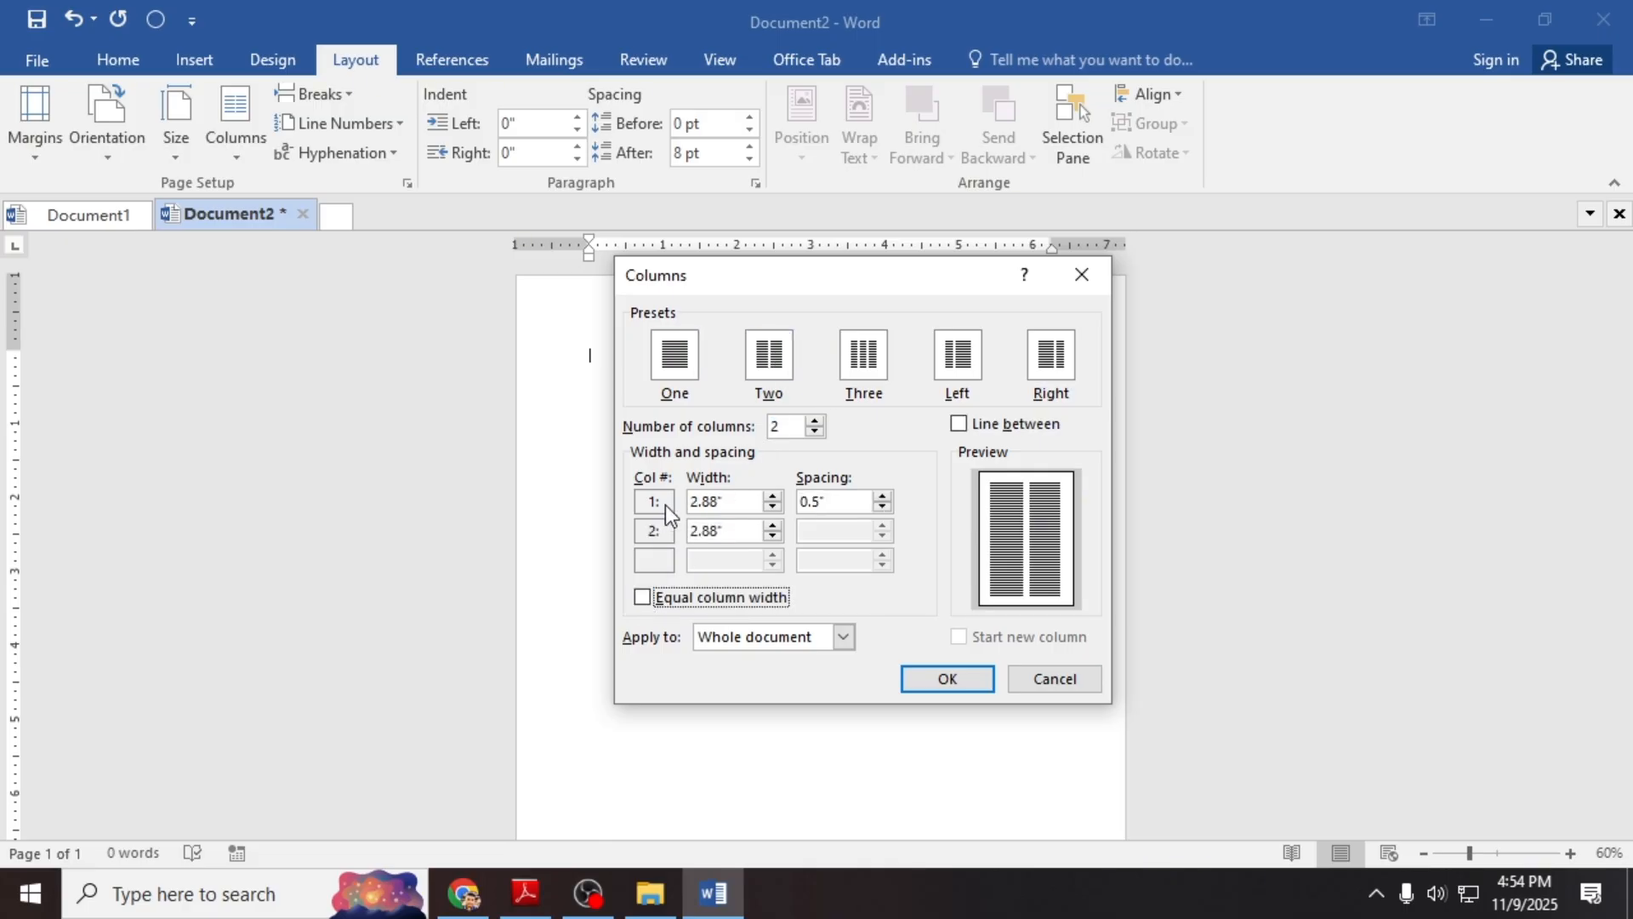
Step: Set the first column width to 3.8" and the spacing to 0.6"
{"action": "left_click", "coordinate": [712, 500]}
{"action": "key", "text": "BackSpace"}
{"action": "key", "text": "BackSpace"}
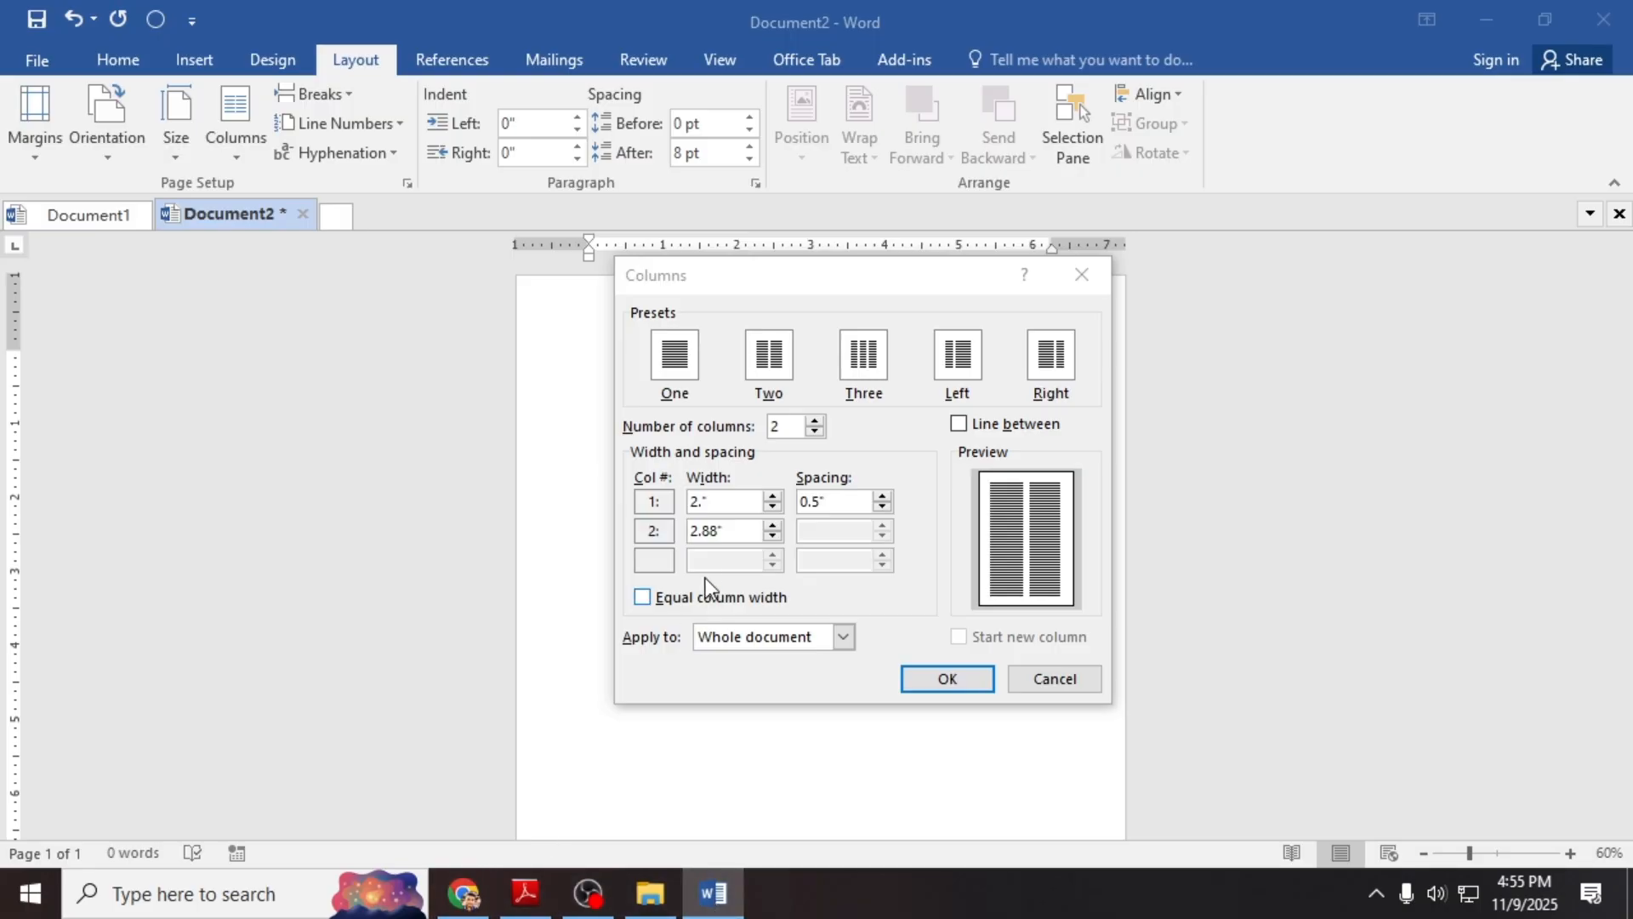
{"action": "left_click", "coordinate": [696, 509]}
{"action": "key", "text": "BackSpace"}
{"action": "key", "text": "BackSpace"}
{"action": "key", "text": "BackSpace"}
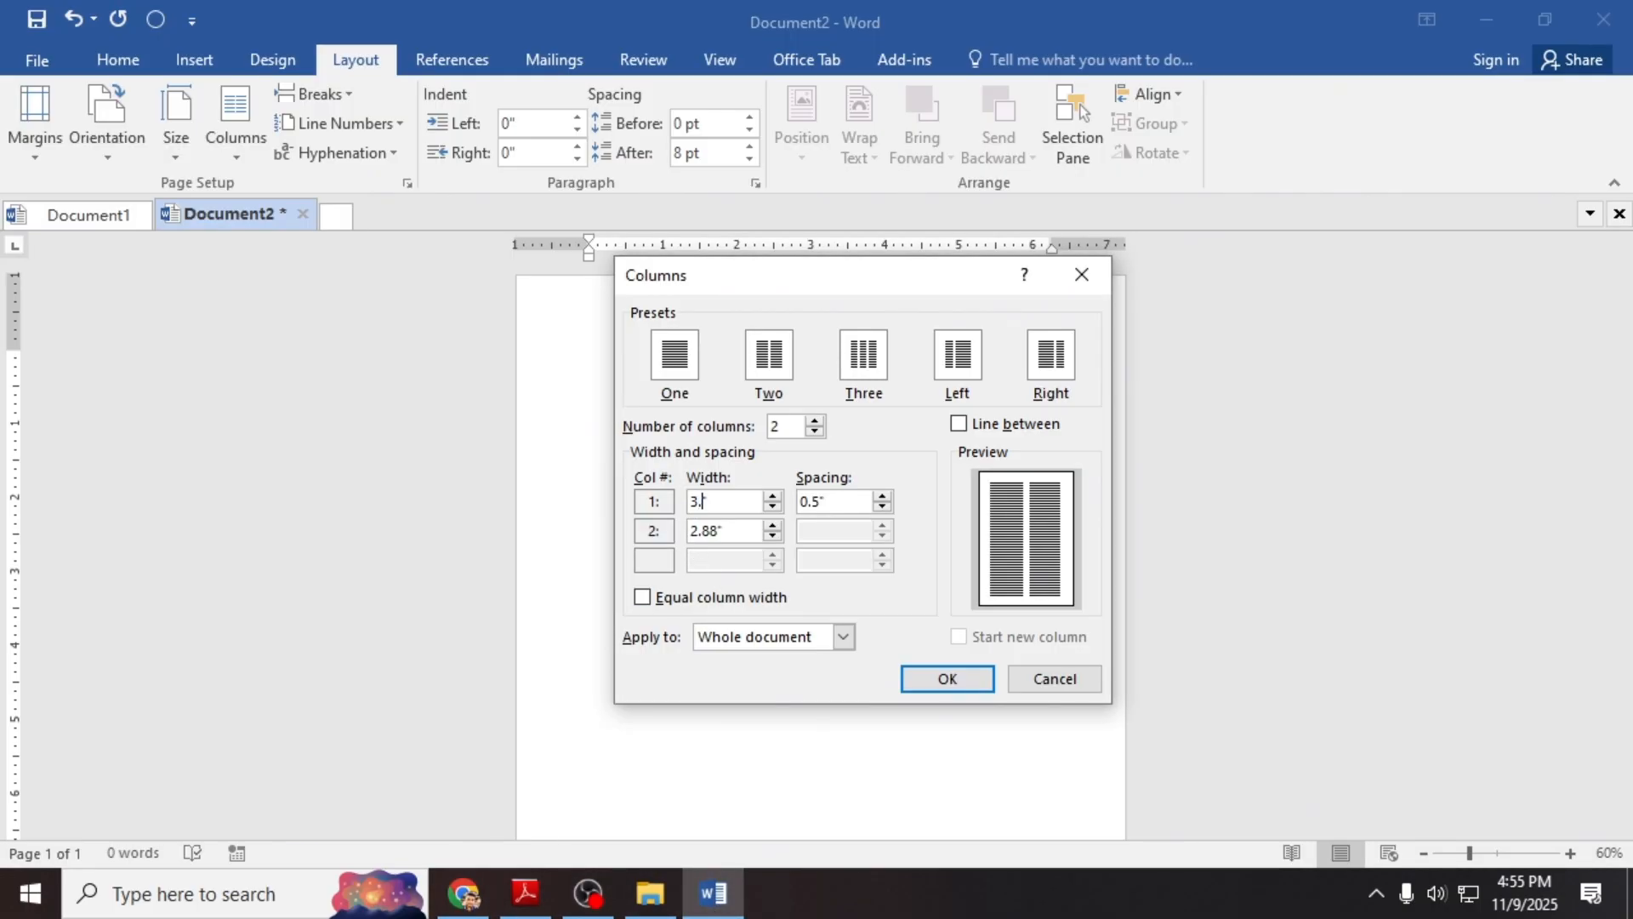
{"action": "key", "text": "Tab"}
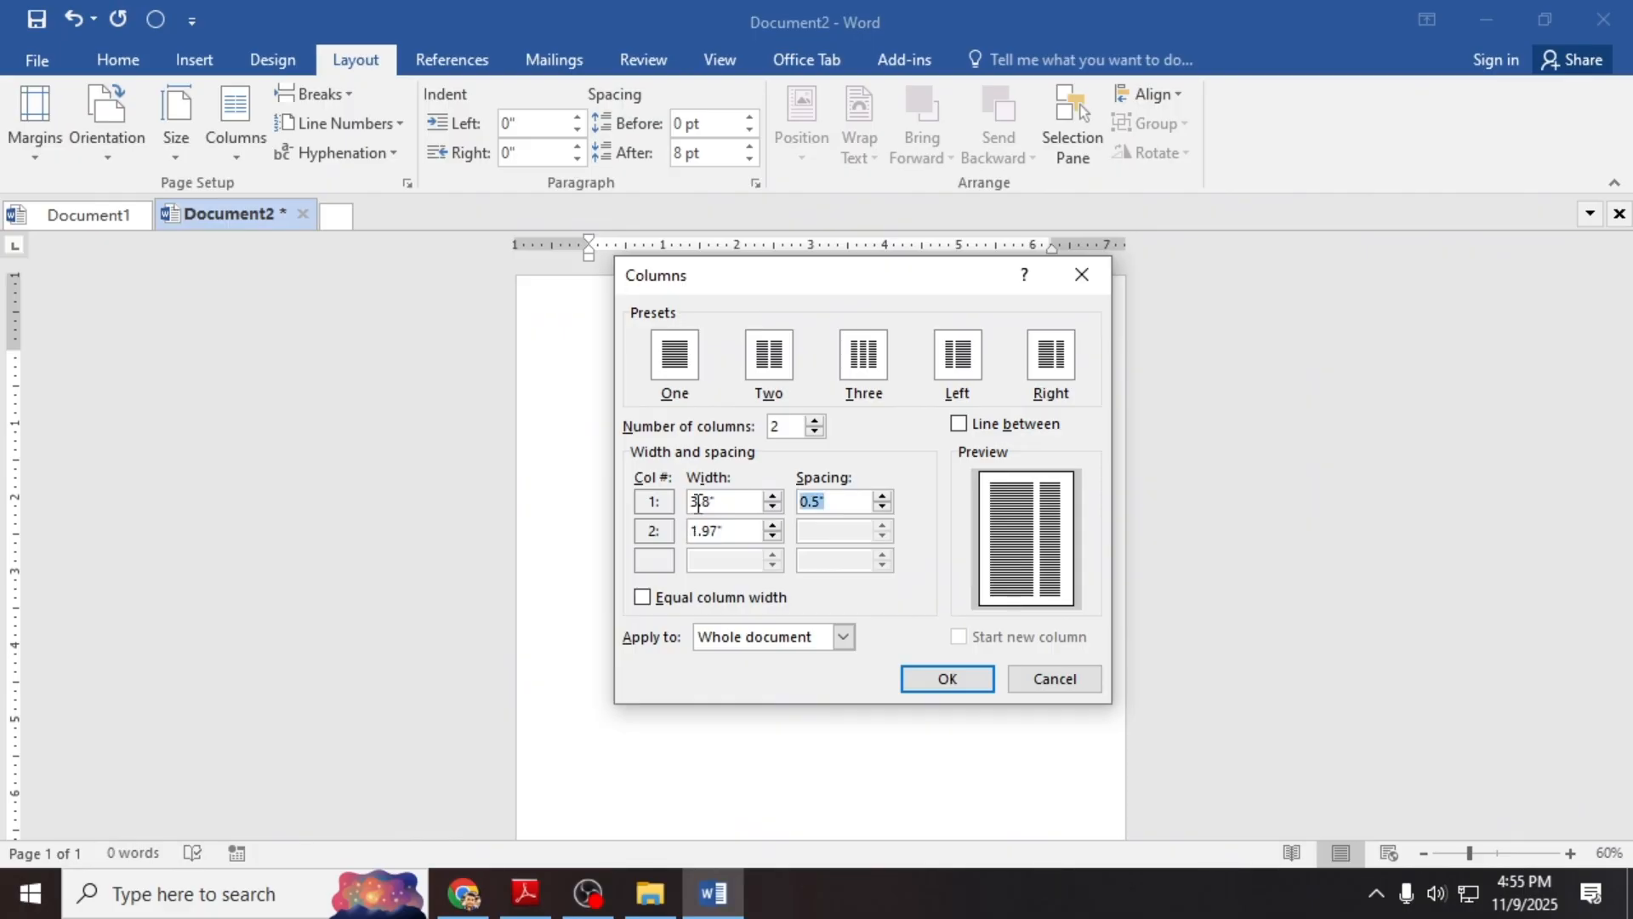
{"action": "type", "text": "0.6"}
{"action": "key", "text": "Tab"}
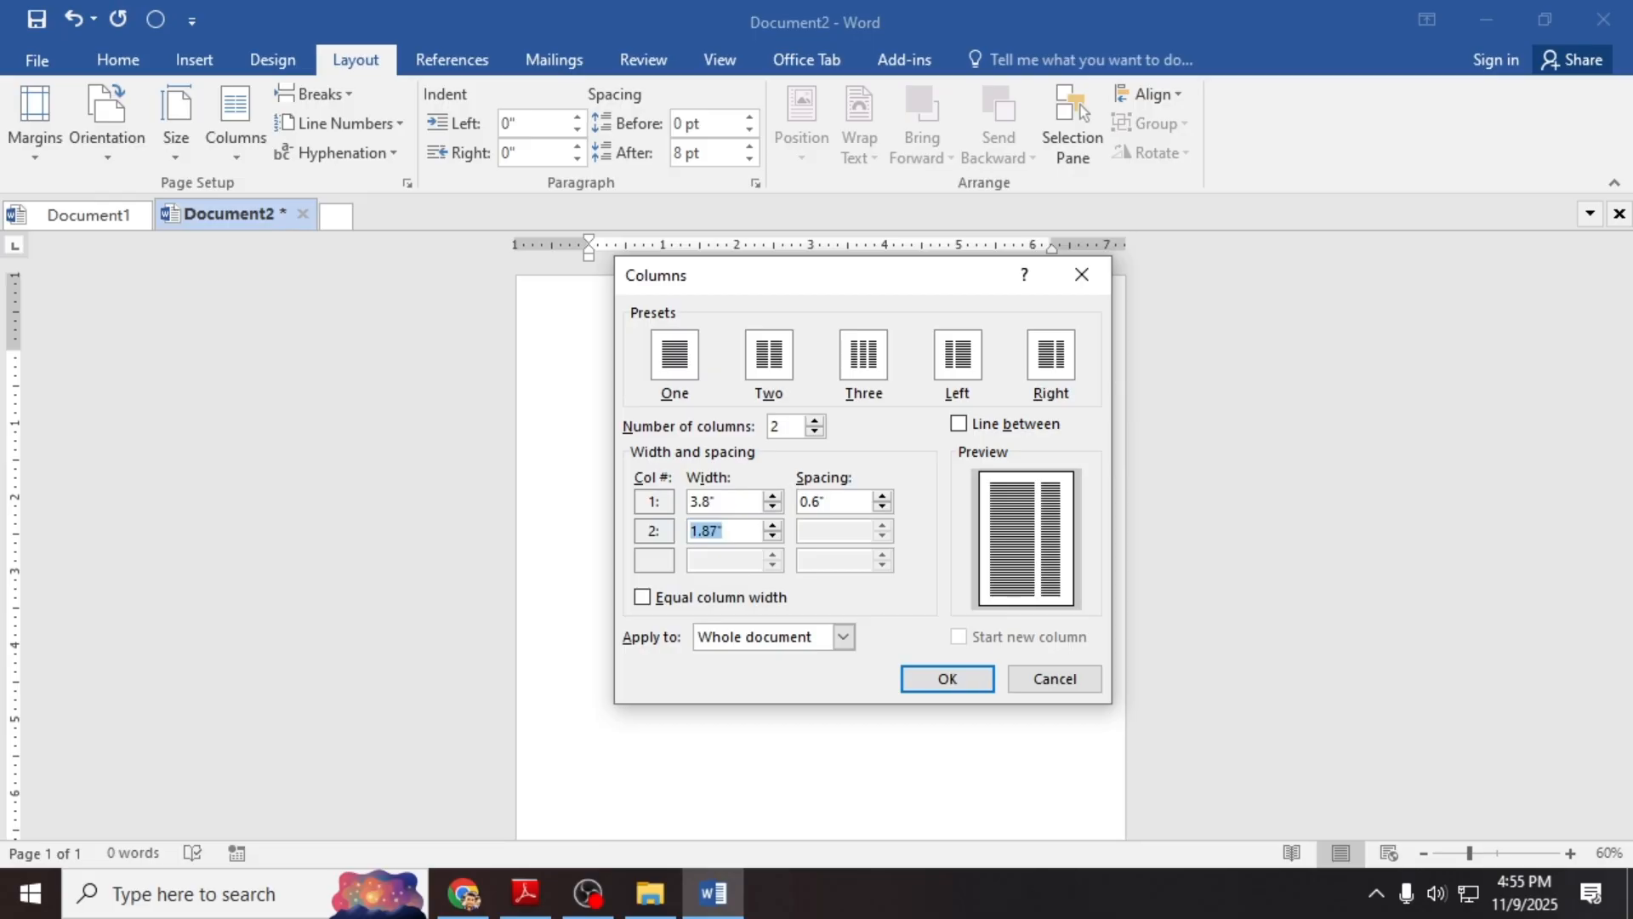
{"action": "type", "text": "2.47"}
{"action": "key", "text": "Tab"}
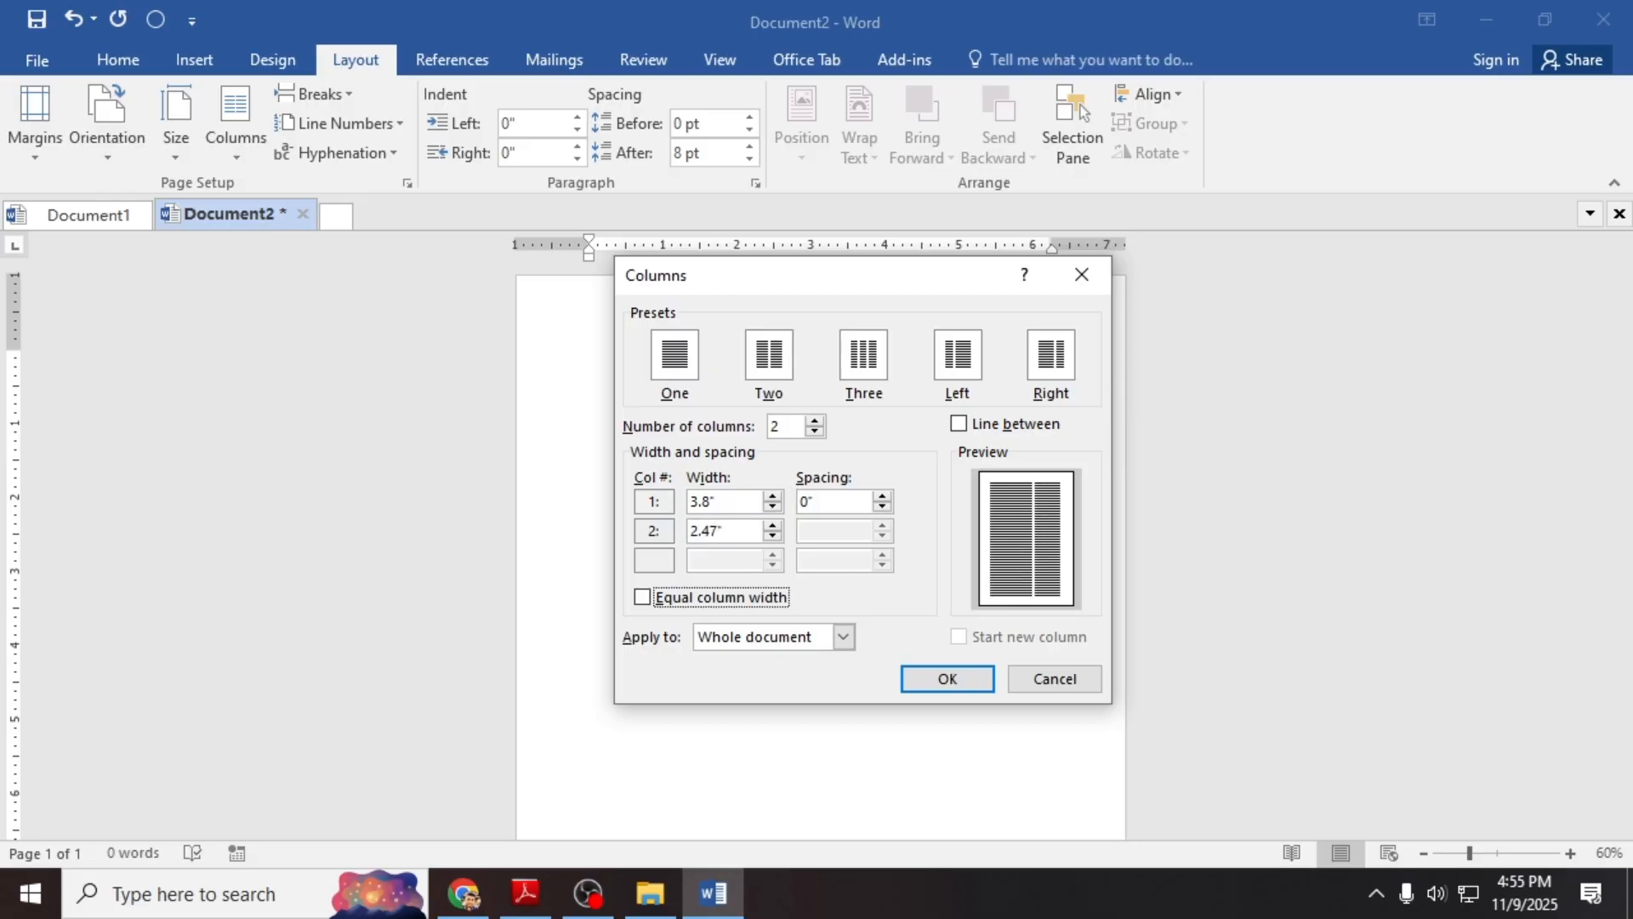
Step: Nudge the spacing spinner, settle back on 0.6", and apply the columns to the whole document
{"action": "left_click", "coordinate": [883, 498]}
{"action": "left_click", "coordinate": [883, 498]}
{"action": "left_click", "coordinate": [882, 498]}
{"action": "left_click", "coordinate": [883, 498]}
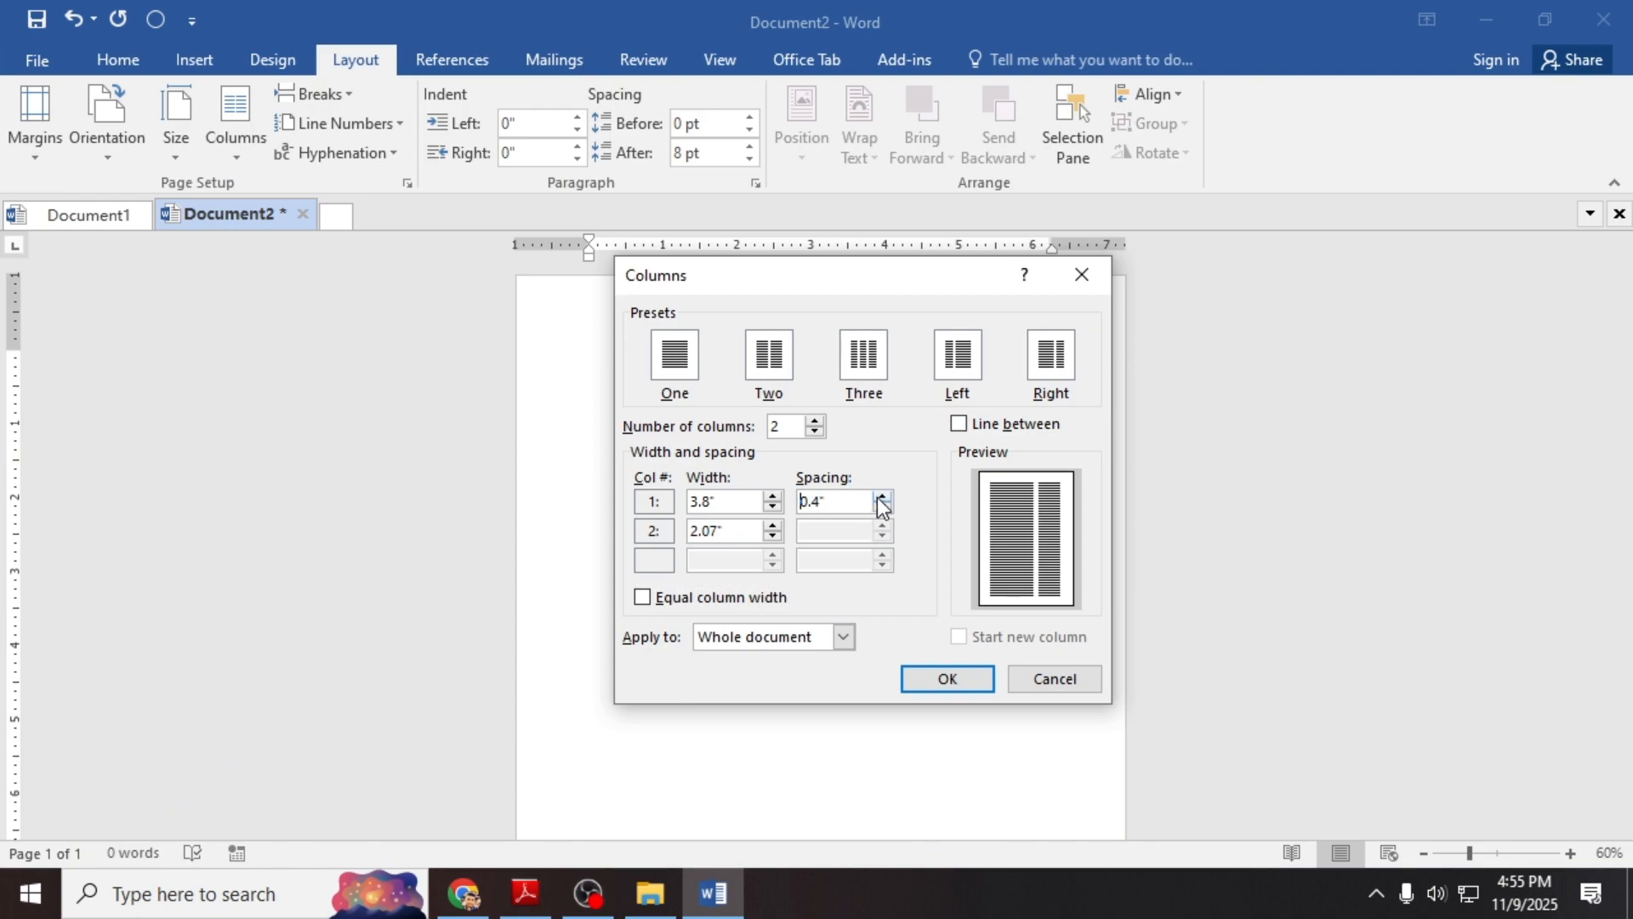
{"action": "left_click", "coordinate": [883, 498]}
{"action": "left_click", "coordinate": [883, 498]}
{"action": "left_click", "coordinate": [883, 497]}
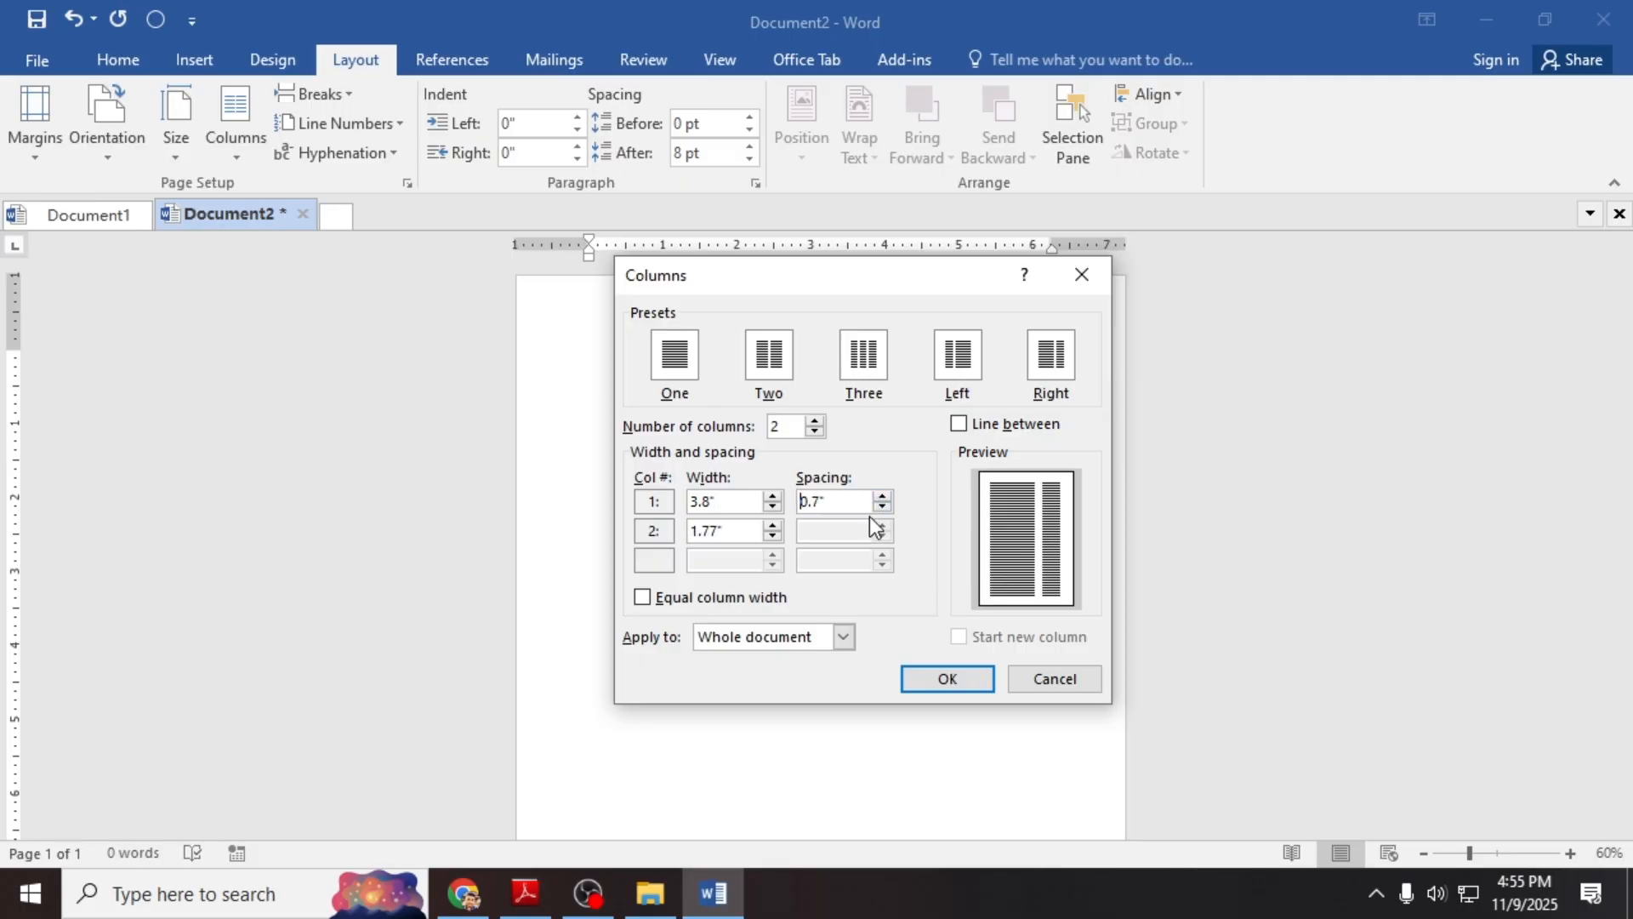
{"action": "left_click", "coordinate": [883, 508]}
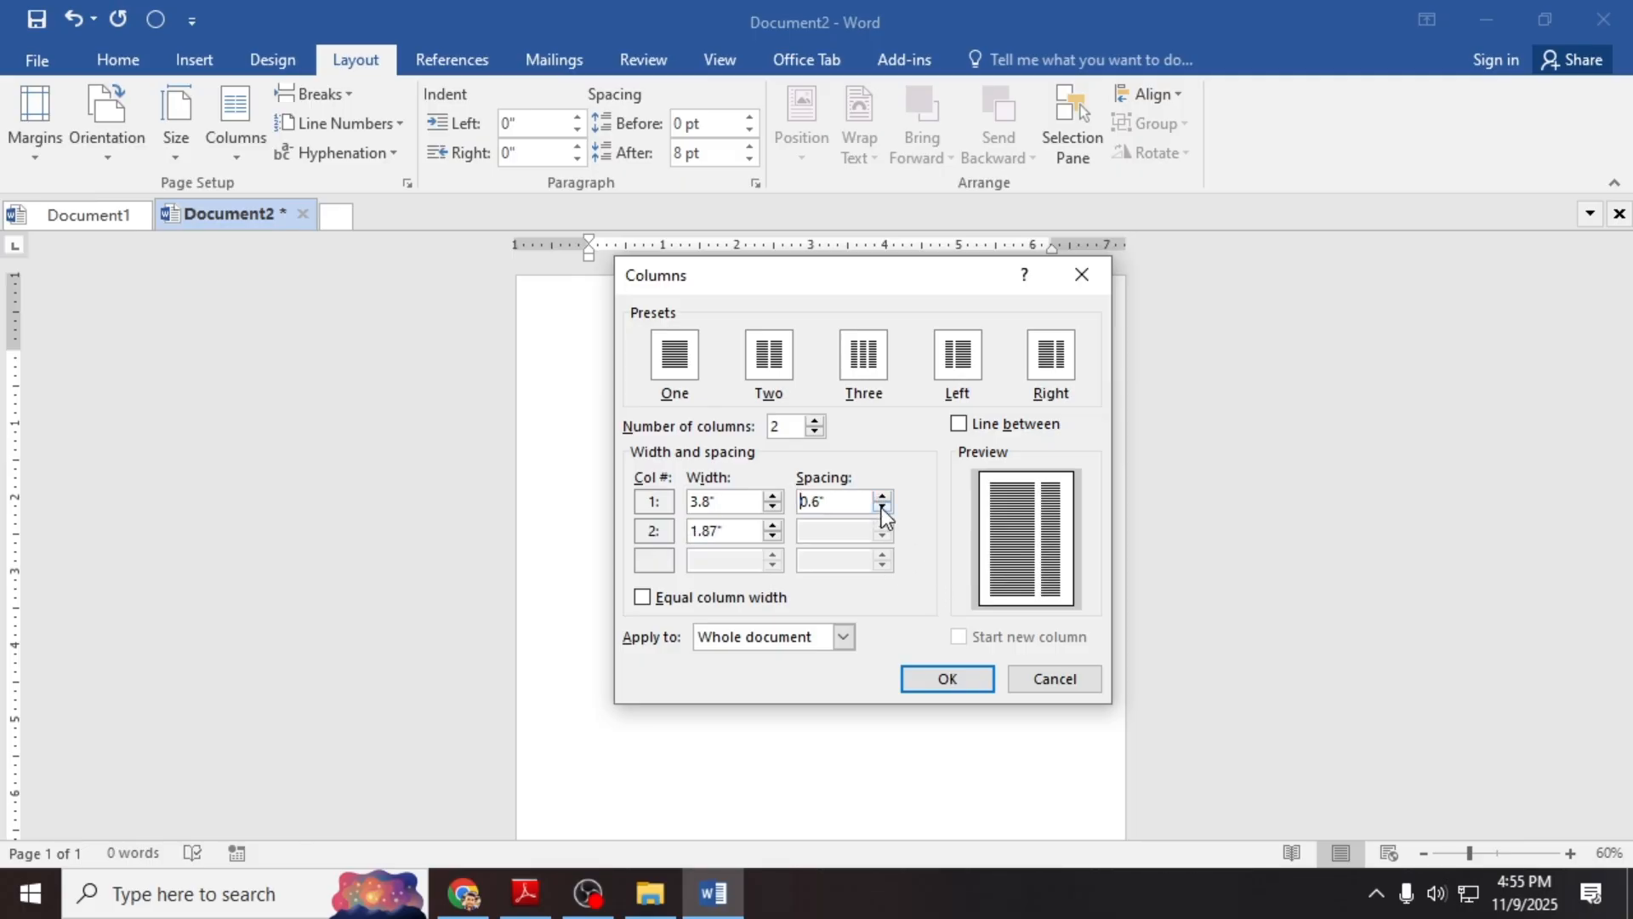
{"action": "left_click", "coordinate": [947, 679]}
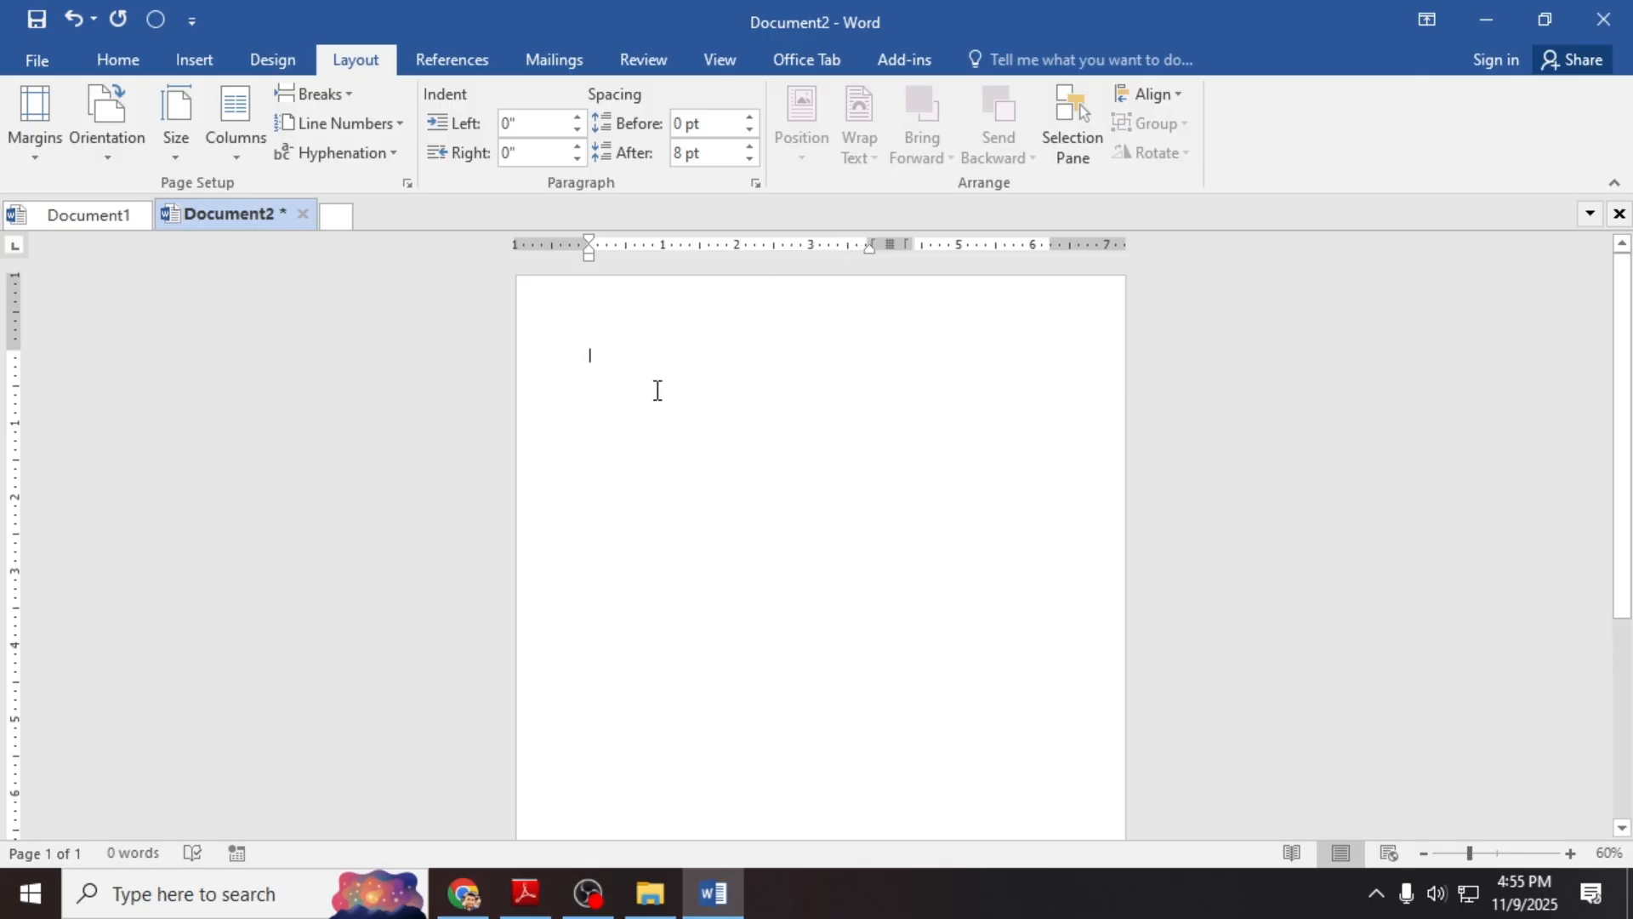
Step: Type placeholder text in the first column and enlarge the font of all text
{"action": "type", "text": "sdjkfskljdf"}
{"action": "key", "text": "ctrl+a"}
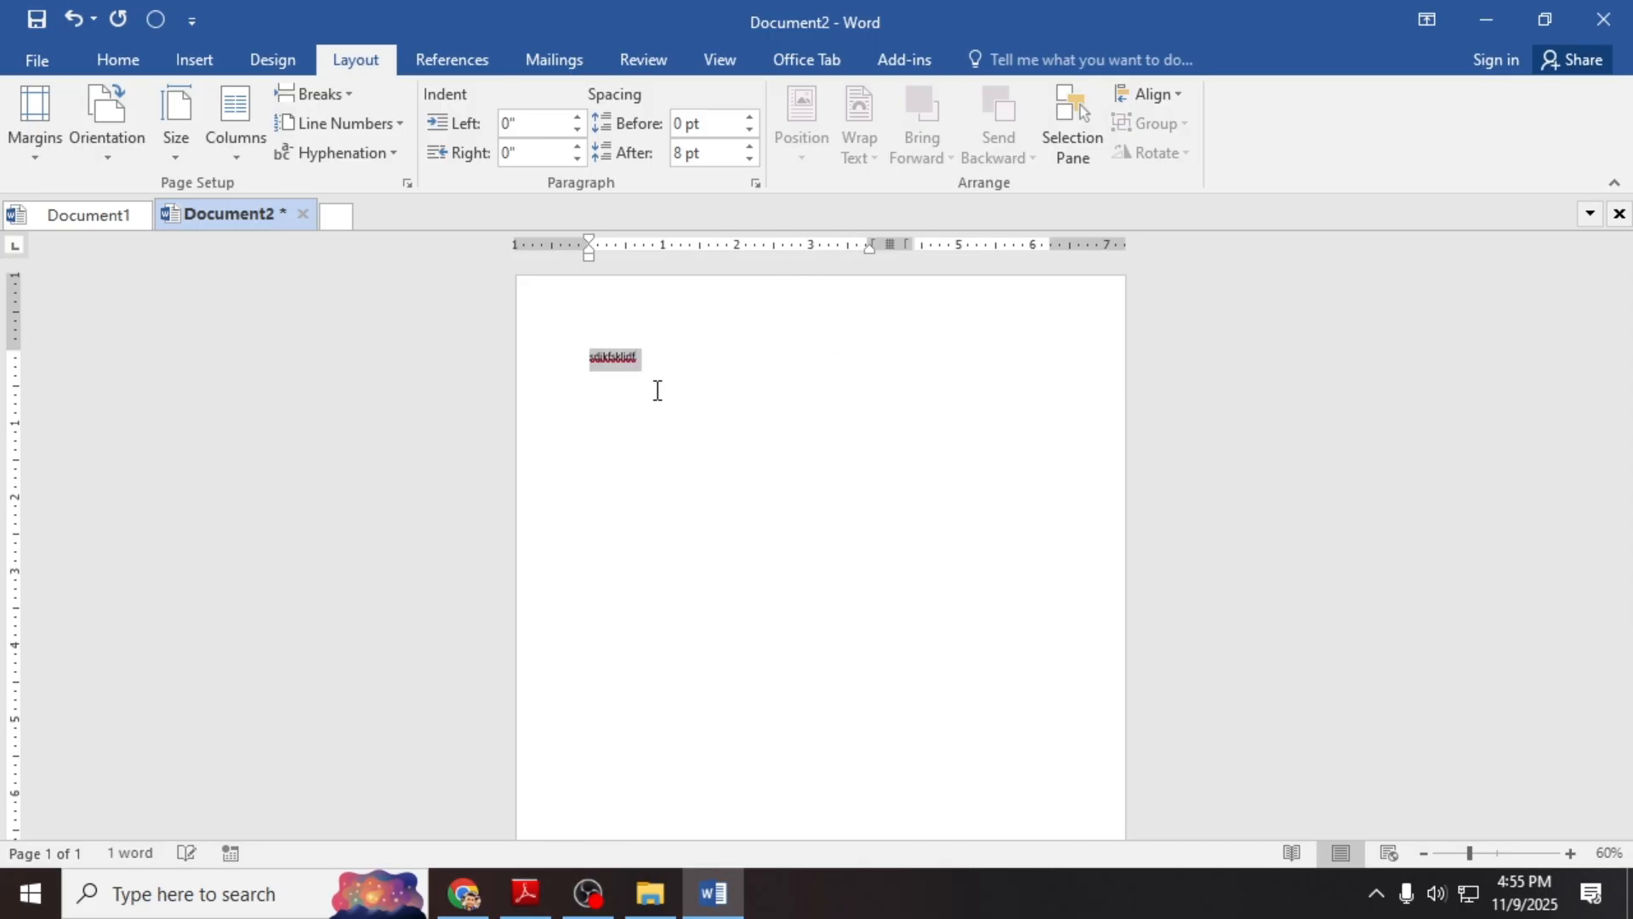
{"action": "key", "text": "ctrl+]"}
{"action": "key", "text": "ctrl+]"}
{"action": "key", "text": "ctrl+]"}
{"action": "key", "text": "ctrl+]"}
{"action": "key", "text": "ctrl+]"}
{"action": "key", "text": "ctrl+]"}
{"action": "key", "text": "ctrl+]"}
{"action": "key", "text": "ctrl+]"}
{"action": "key", "text": "ctrl+]"}
{"action": "key", "text": "ctrl+]"}
{"action": "key", "text": "ctrl+]"}
{"action": "key", "text": "ctrl+]"}
{"action": "key", "text": "ctrl+]"}
{"action": "key", "text": "ctrl+]"}
{"action": "key", "text": "ctrl+]"}
{"action": "key", "text": "ctrl+]"}
{"action": "key", "text": "ctrl+]"}
{"action": "key", "text": "ctrl+]"}
{"action": "key", "text": "ctrl+]"}
{"action": "key", "text": "ctrl+]"}
{"action": "key", "text": "ctrl+]"}
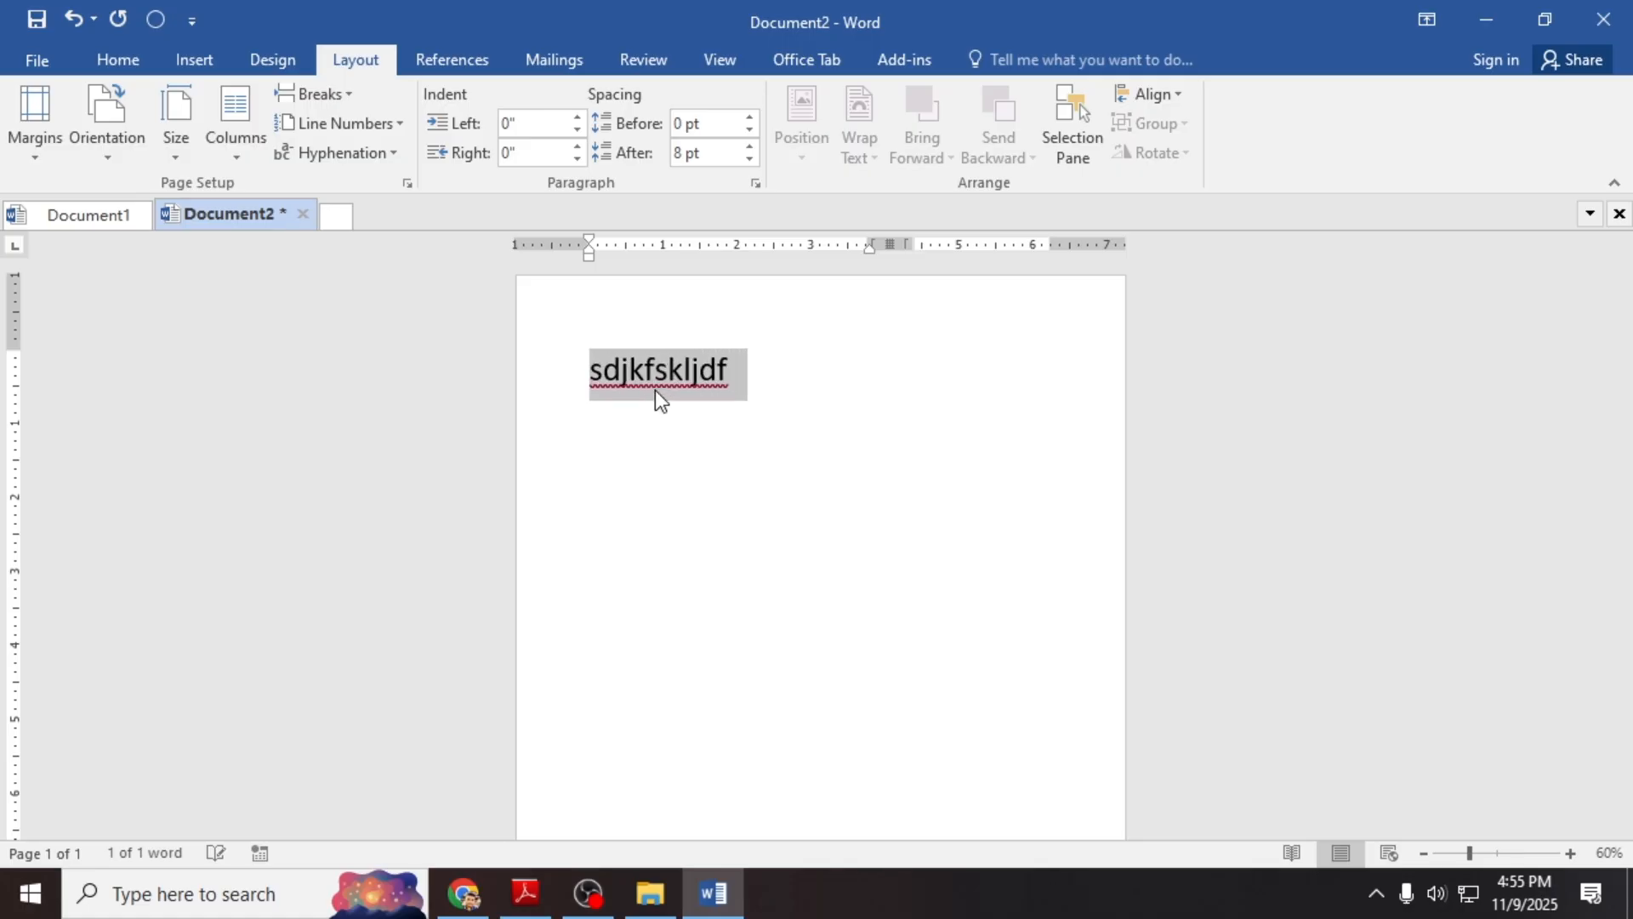
{"action": "key", "text": "Right"}
{"action": "type", "text": "sdknjlgsdkljfgnjgndfjg"}
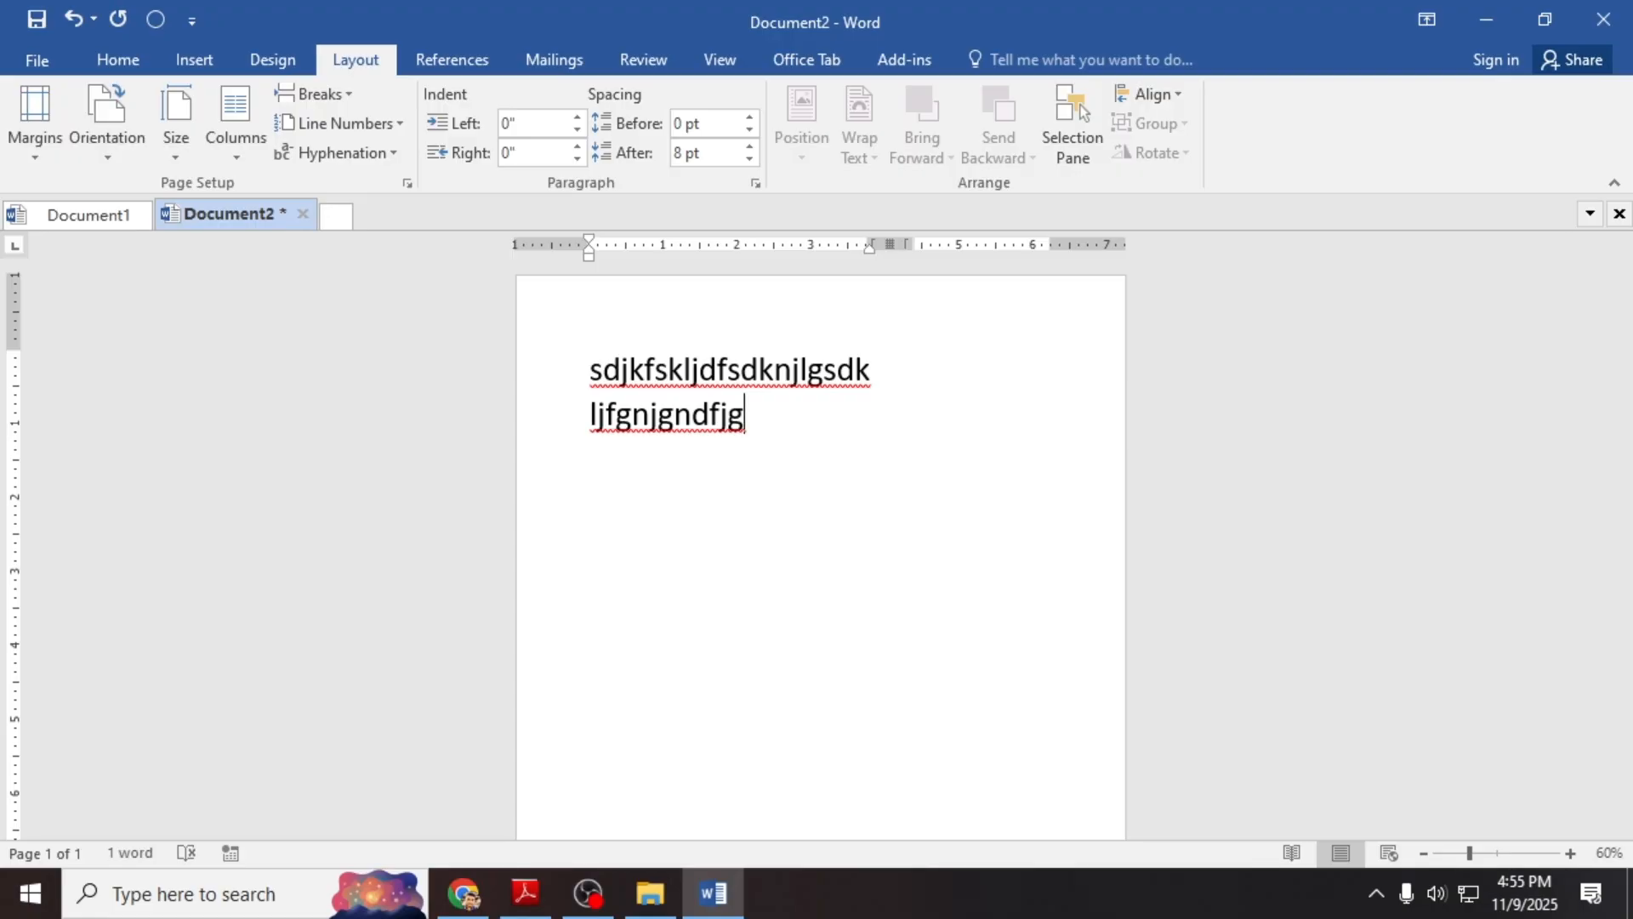
Step: Insert a column break and type several short placeholder lines in the second column
{"action": "key", "text": "ctrl+shift+Return"}
{"action": "type", "text": "lsdjkgnsd"}
{"action": "key", "text": "shift+Return"}
{"action": "type", "text": "n"}
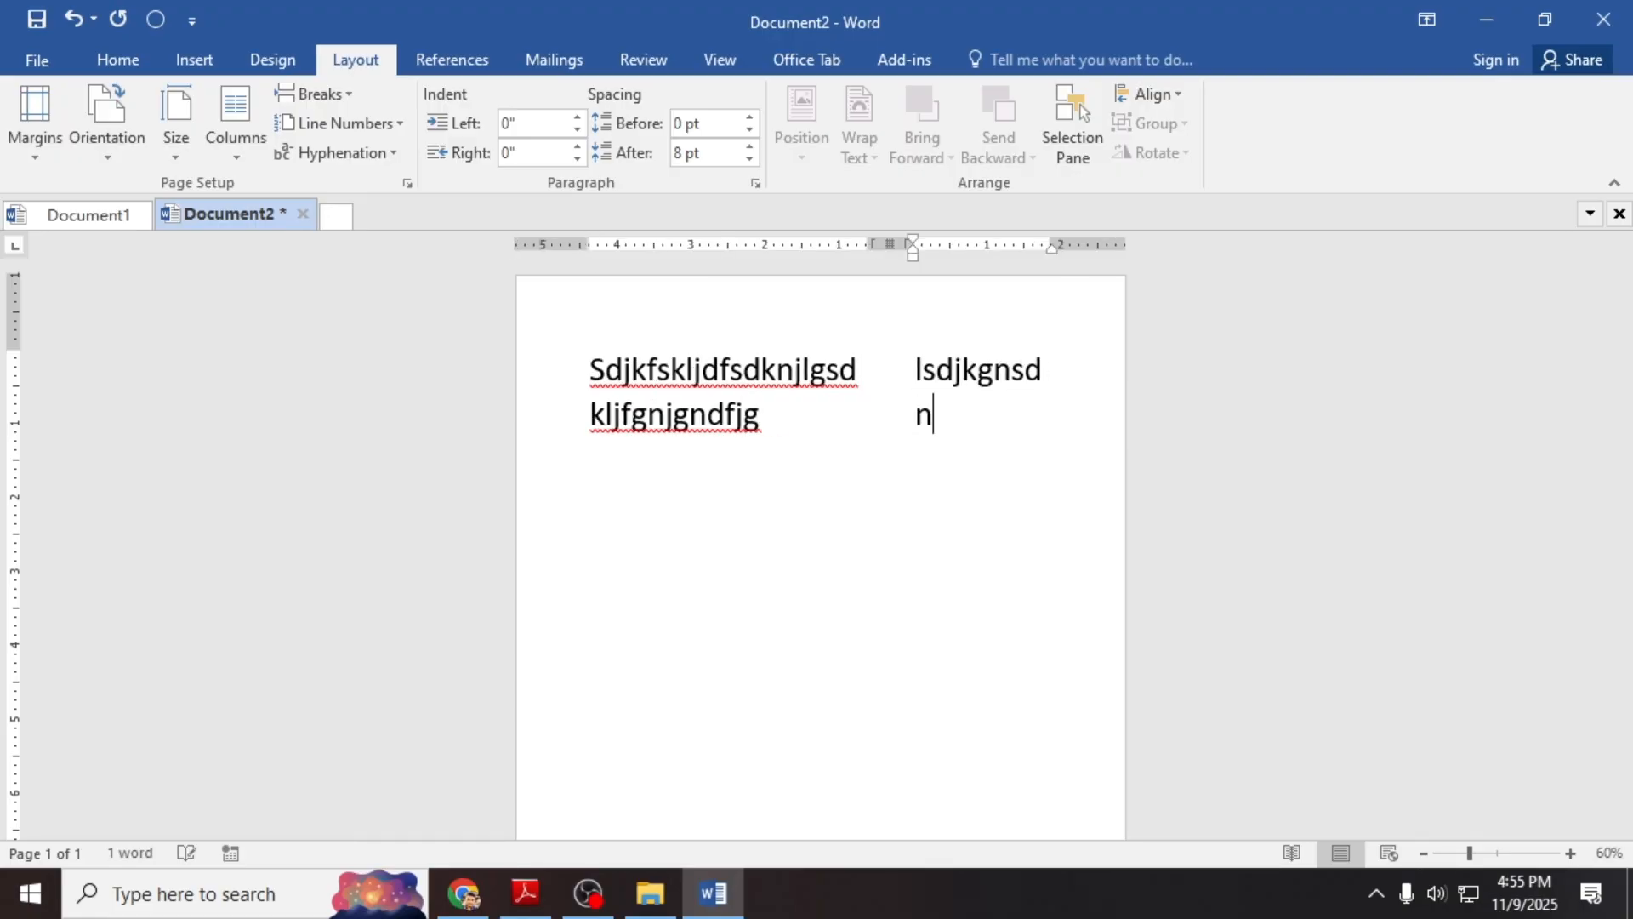
{"action": "key", "text": "Return"}
{"action": "type", "text": "sdl;kfj;sdlkg"}
{"action": "key", "text": "Return"}
{"action": "type", "text": "djlkgjsd"}
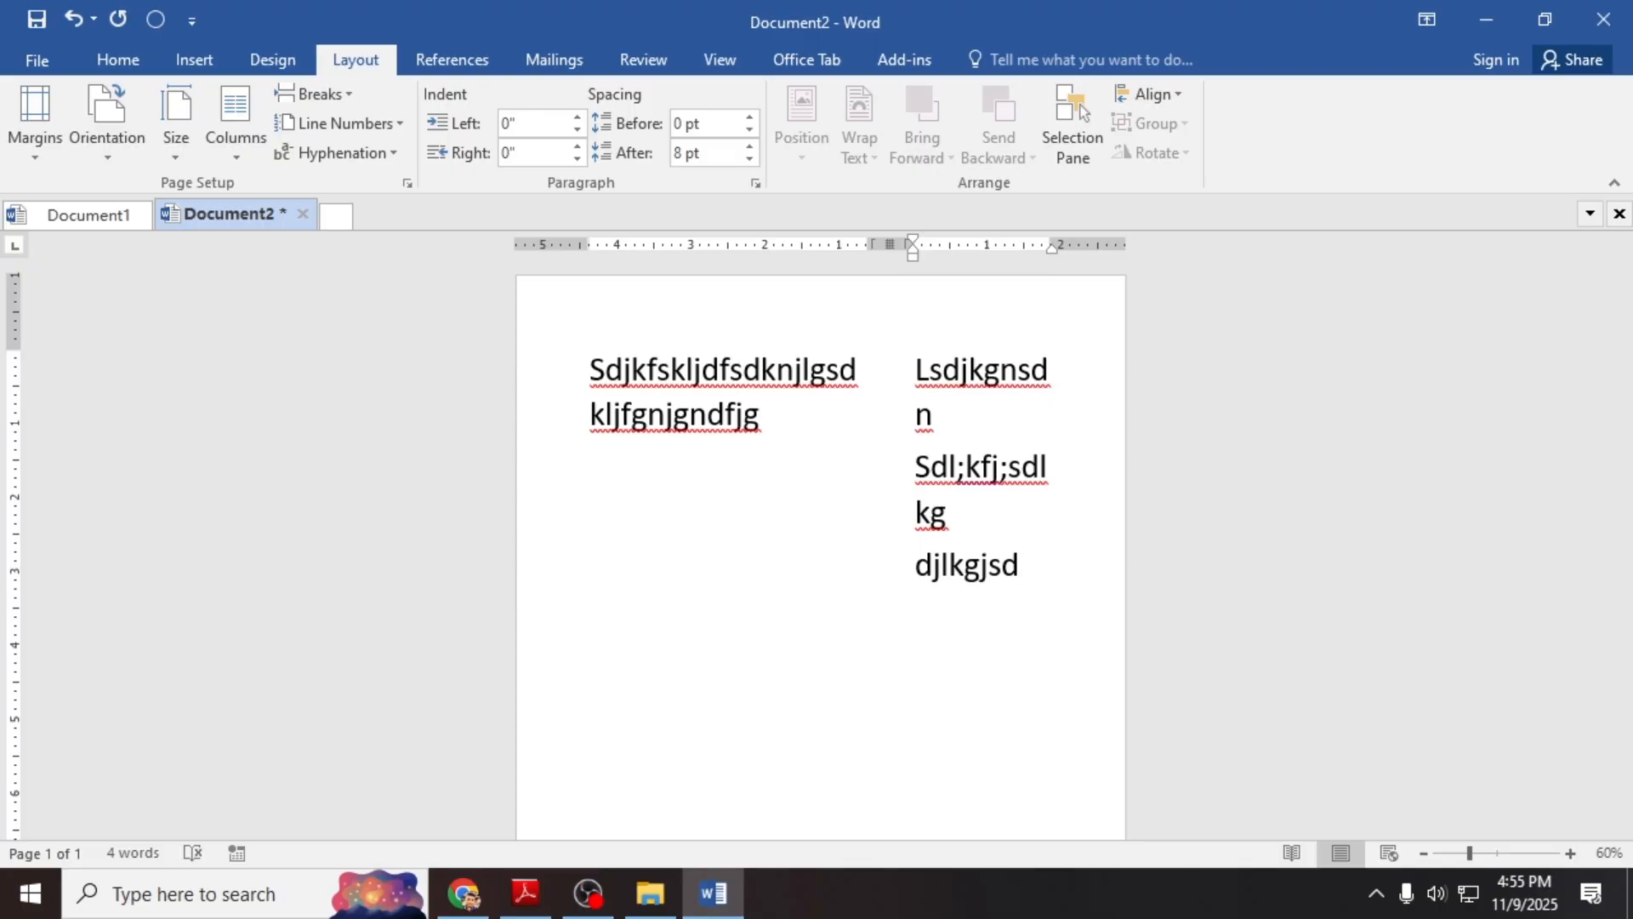
{"action": "left_click", "coordinate": [793, 432]}
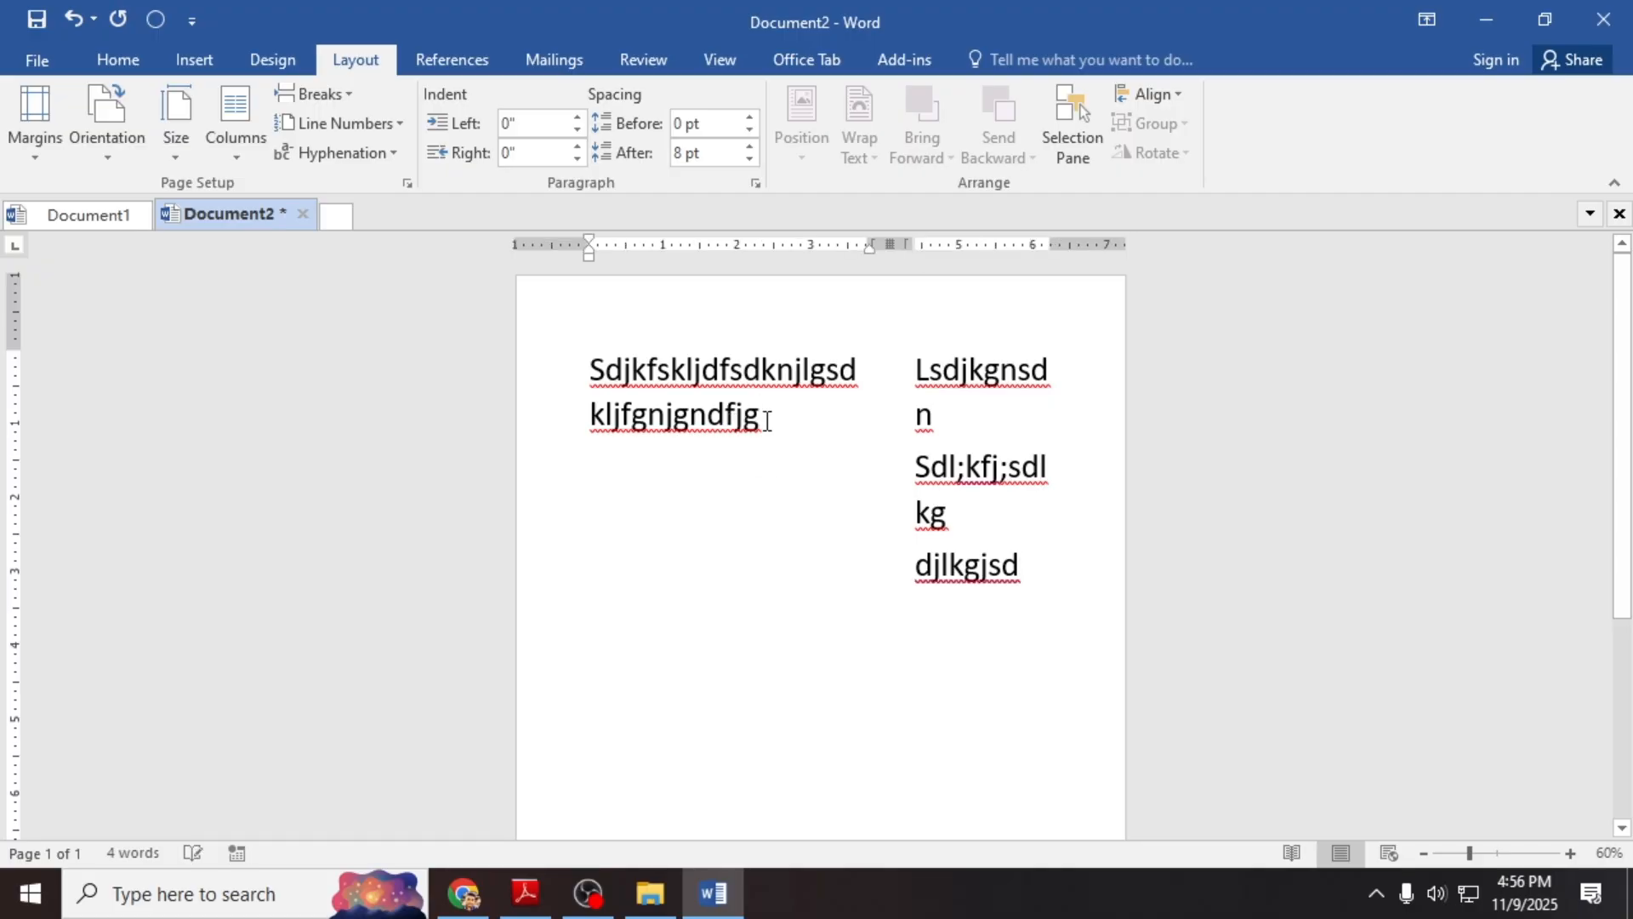
{"action": "left_click", "coordinate": [464, 893]}
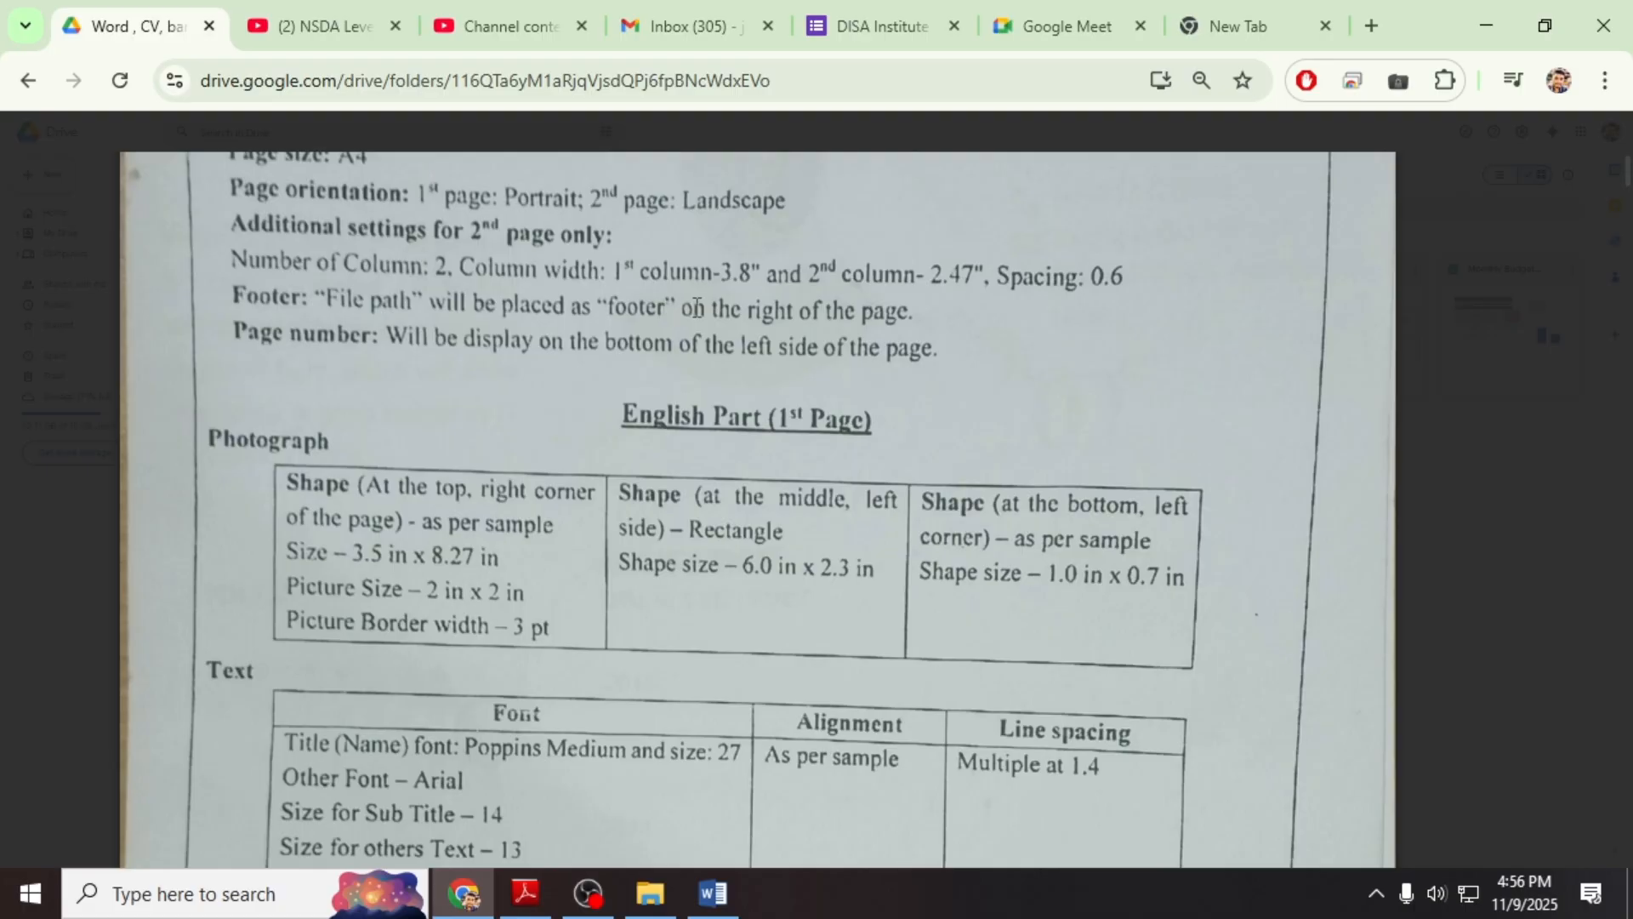
{"action": "scroll", "coordinate": [697, 308], "scroll_direction": "up", "scroll_amount": 1}
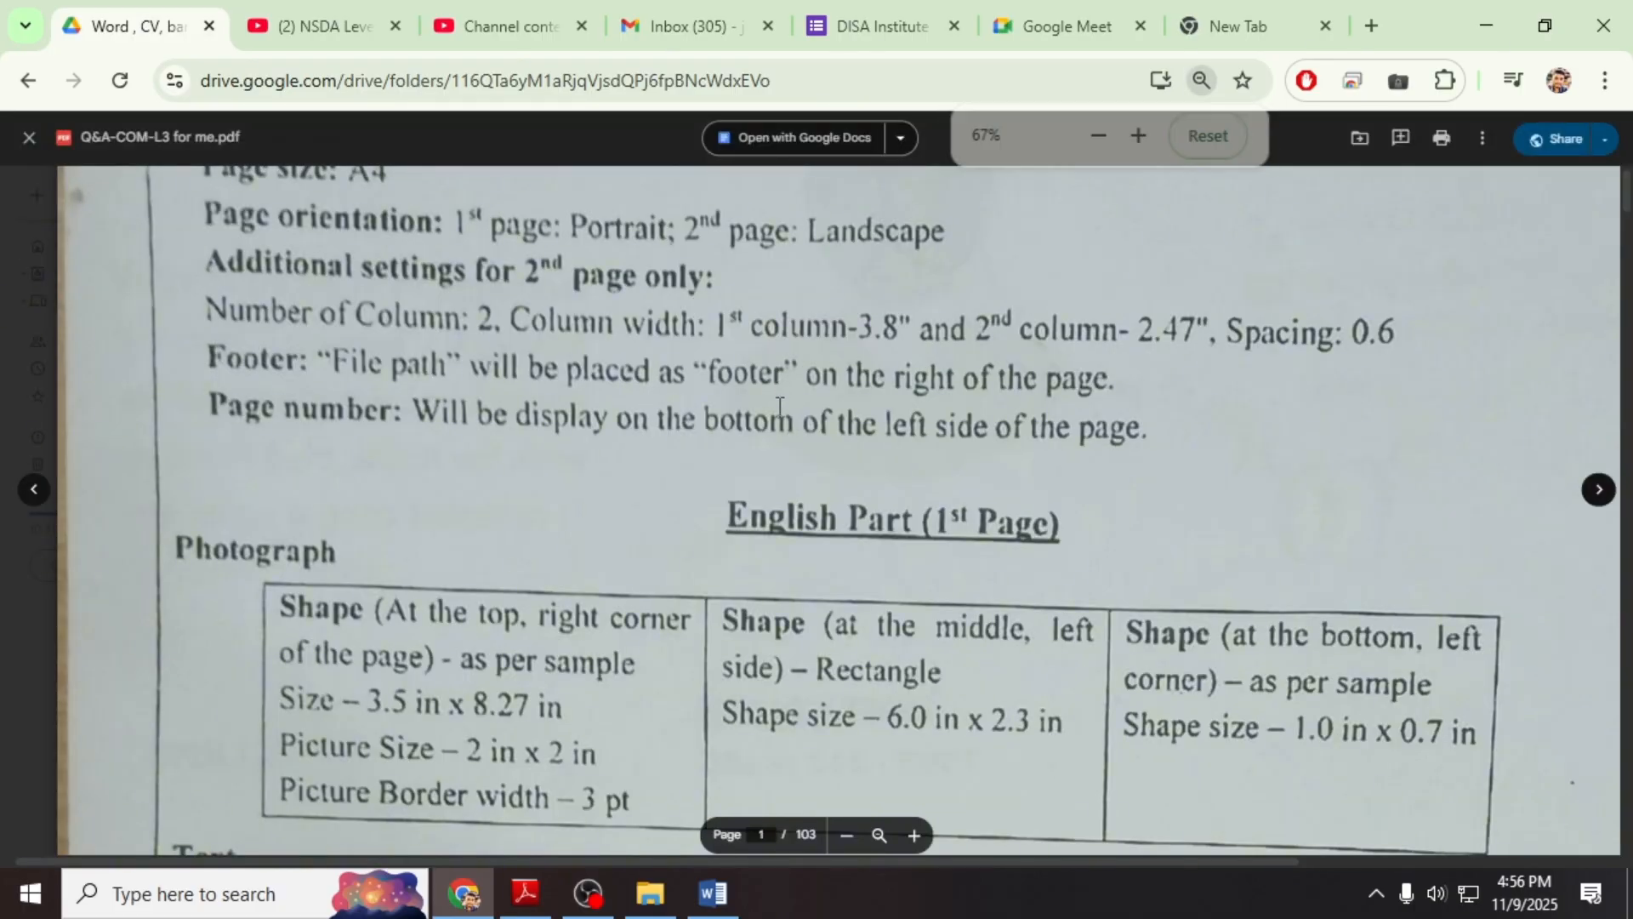
{"action": "left_click", "coordinate": [911, 835]}
{"action": "scroll", "coordinate": [596, 595], "scroll_direction": "up", "scroll_amount": 3}
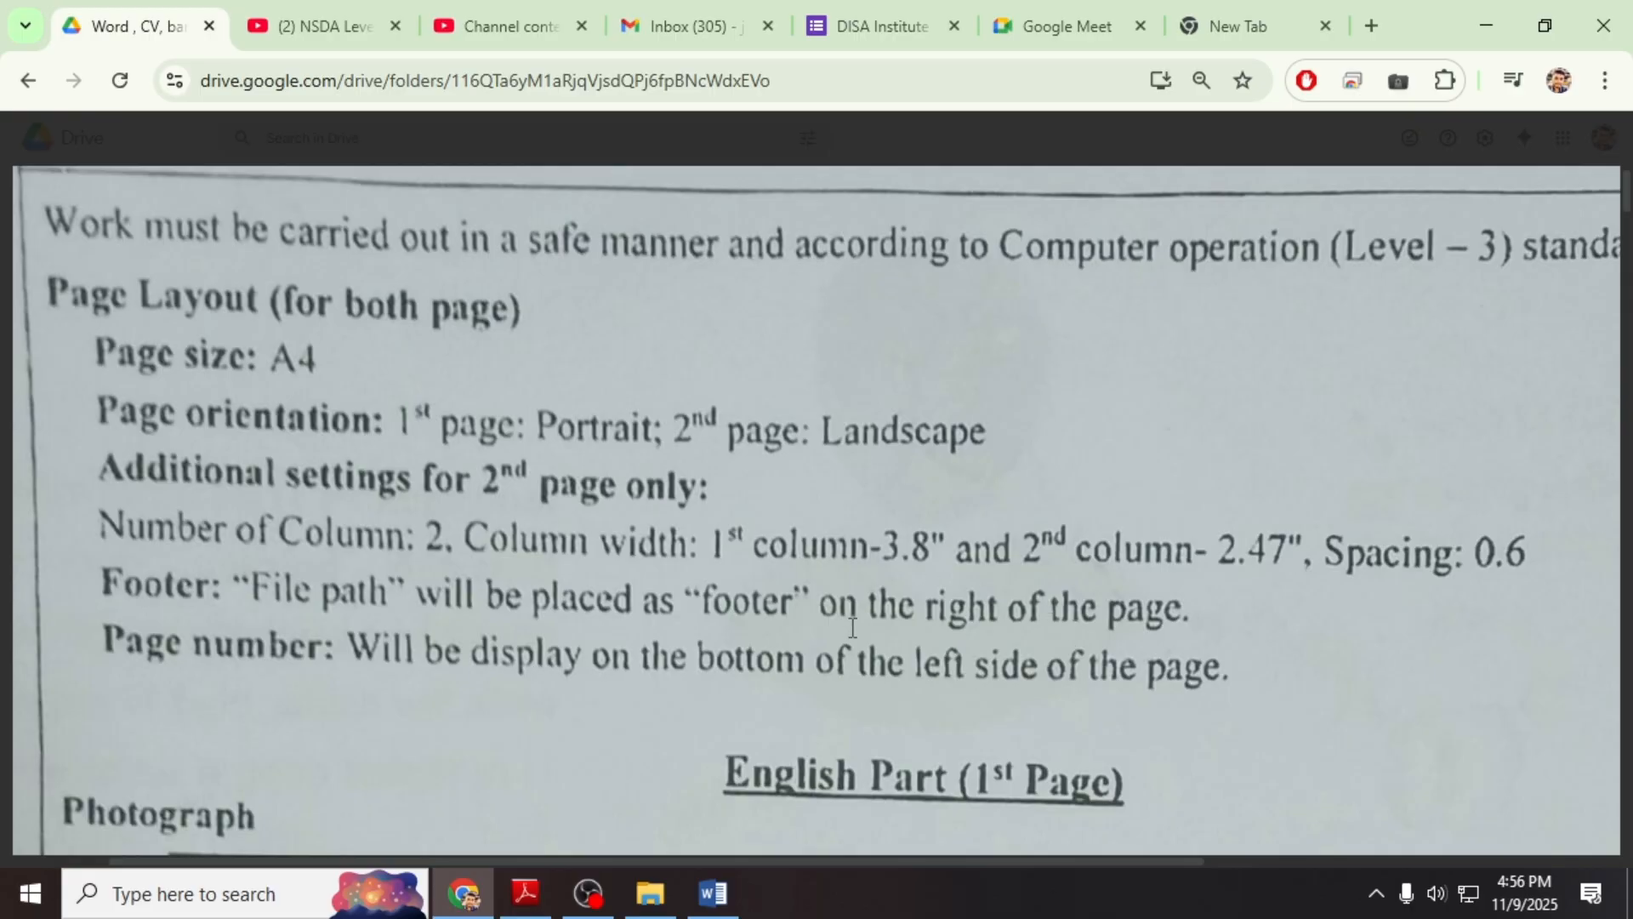
{"action": "key", "text": "Escape"}
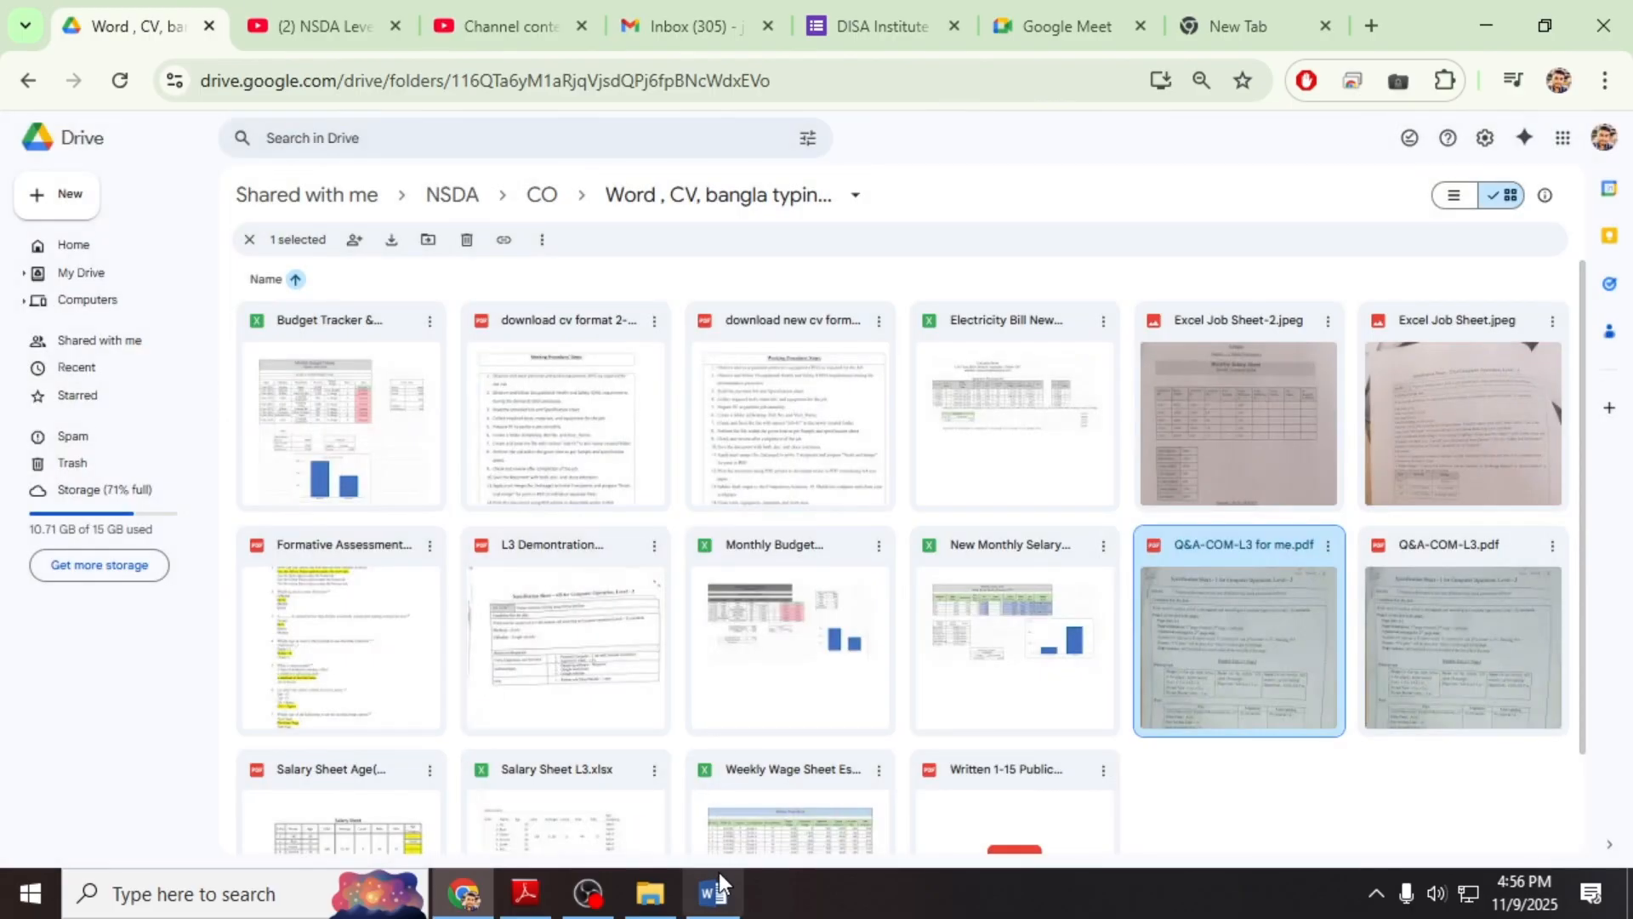
{"action": "double_click", "coordinate": [1305, 587]}
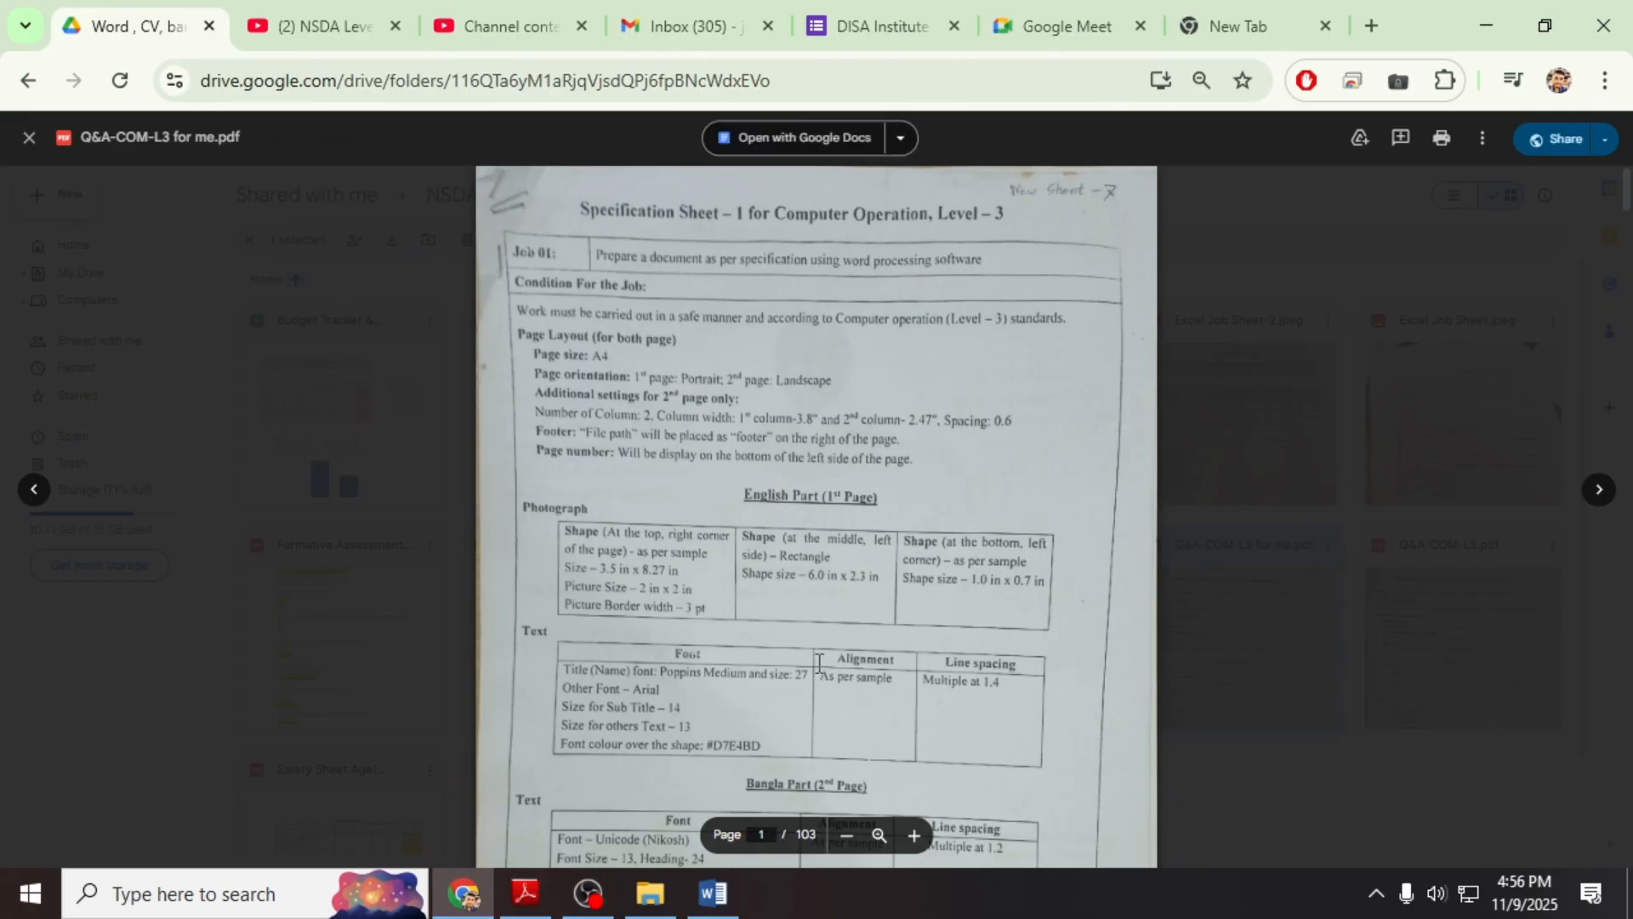
{"action": "left_click", "coordinate": [880, 834]}
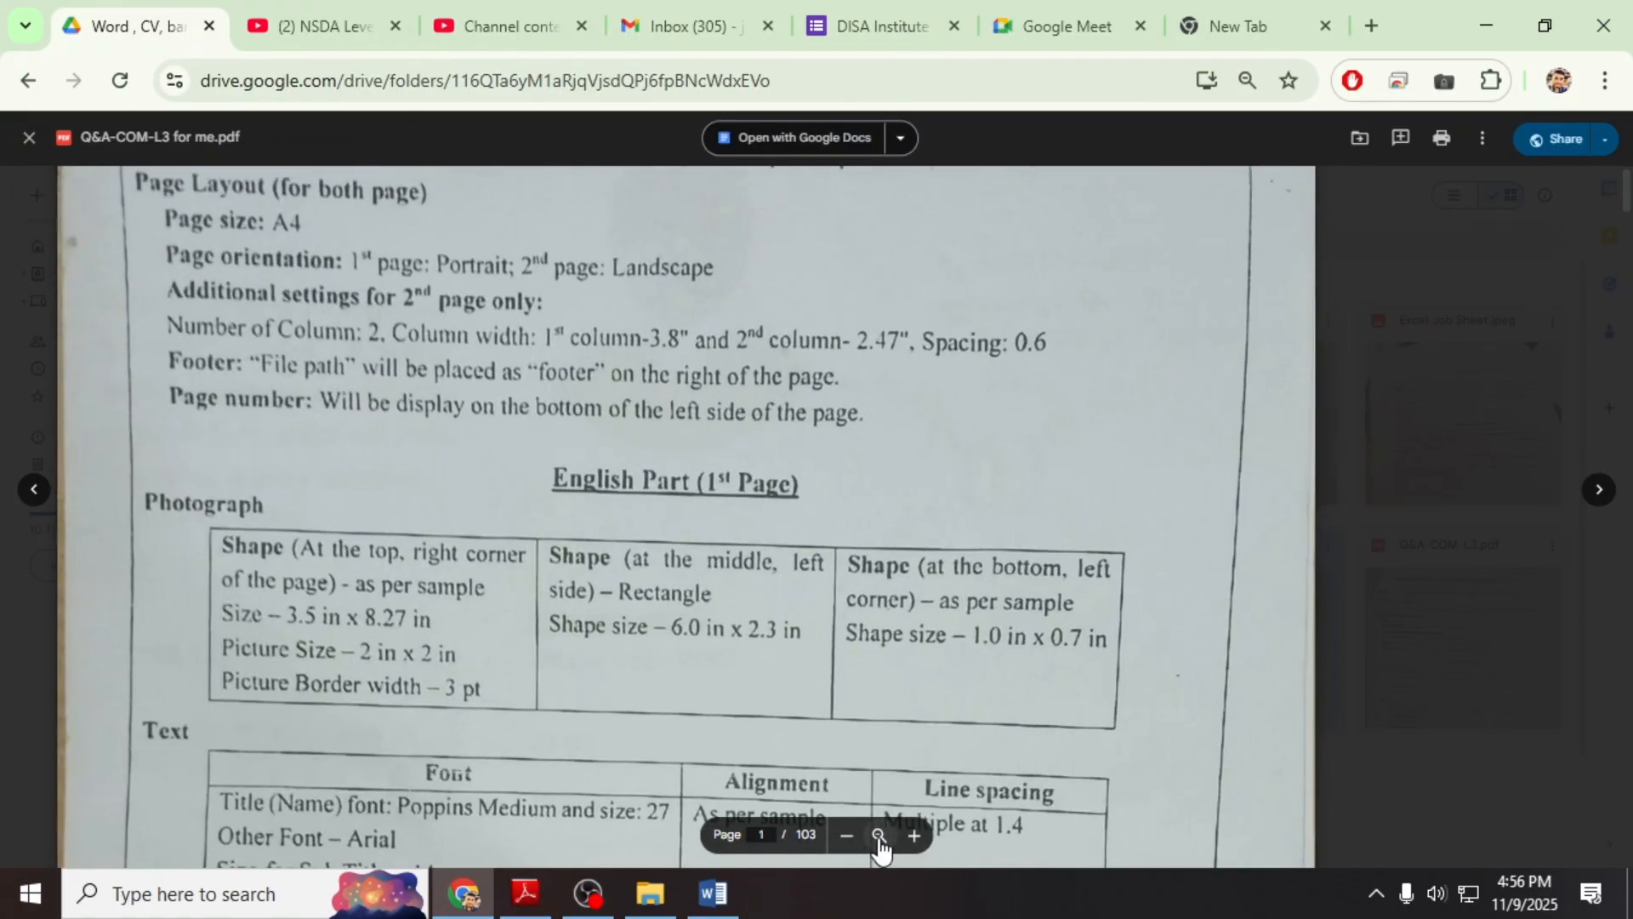
{"action": "left_click", "coordinate": [915, 835]}
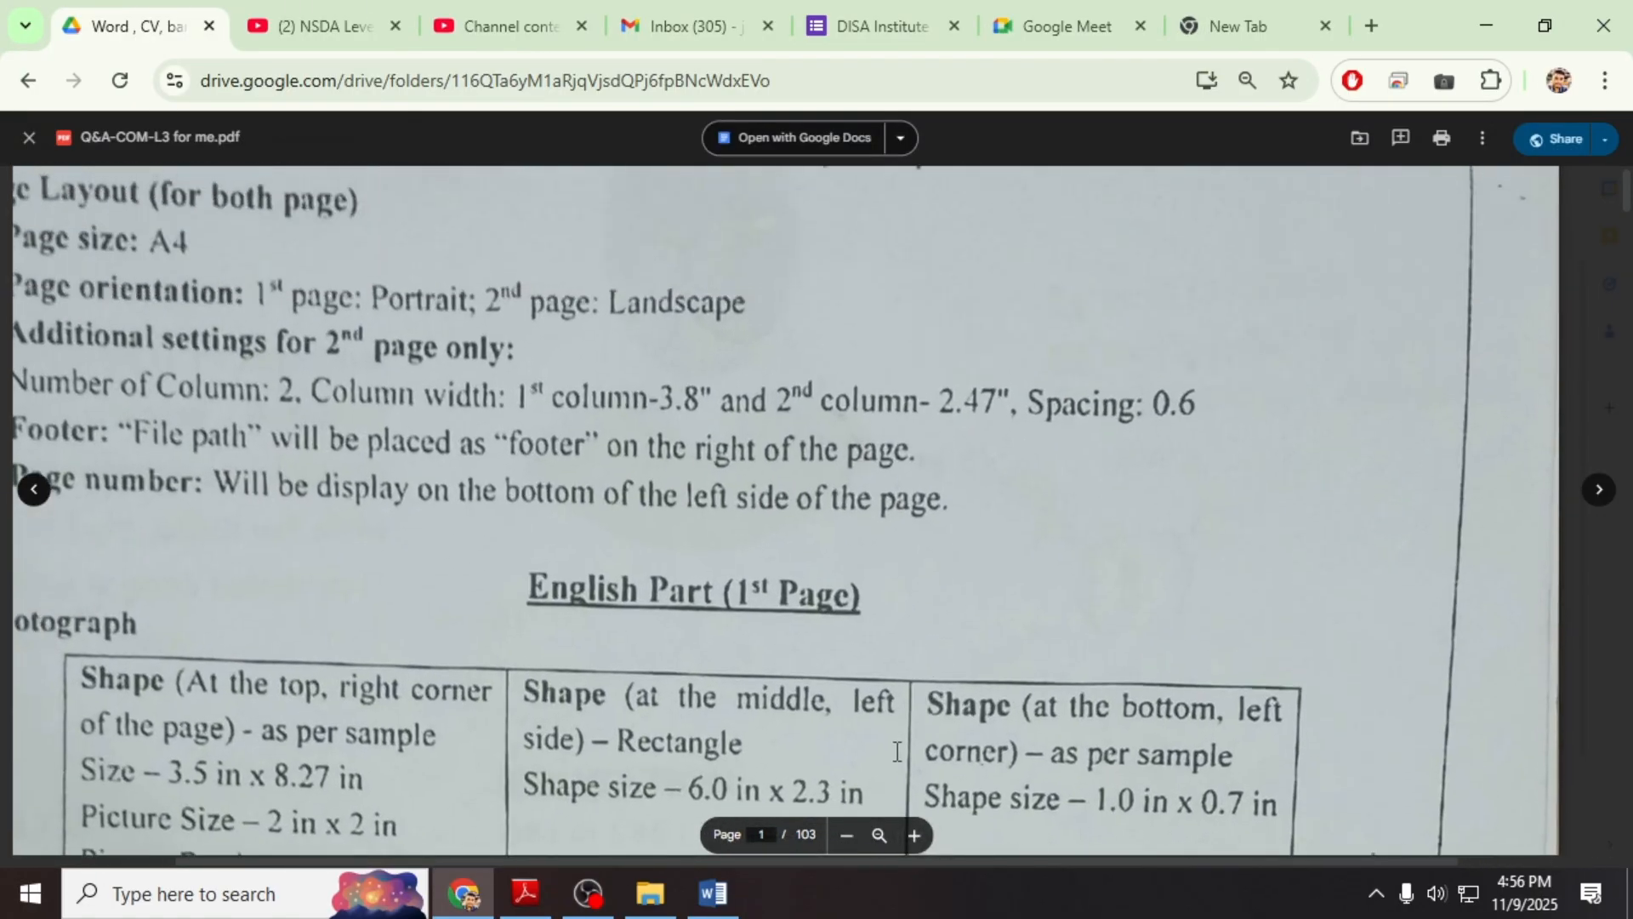
{"action": "left_click", "coordinate": [922, 847]}
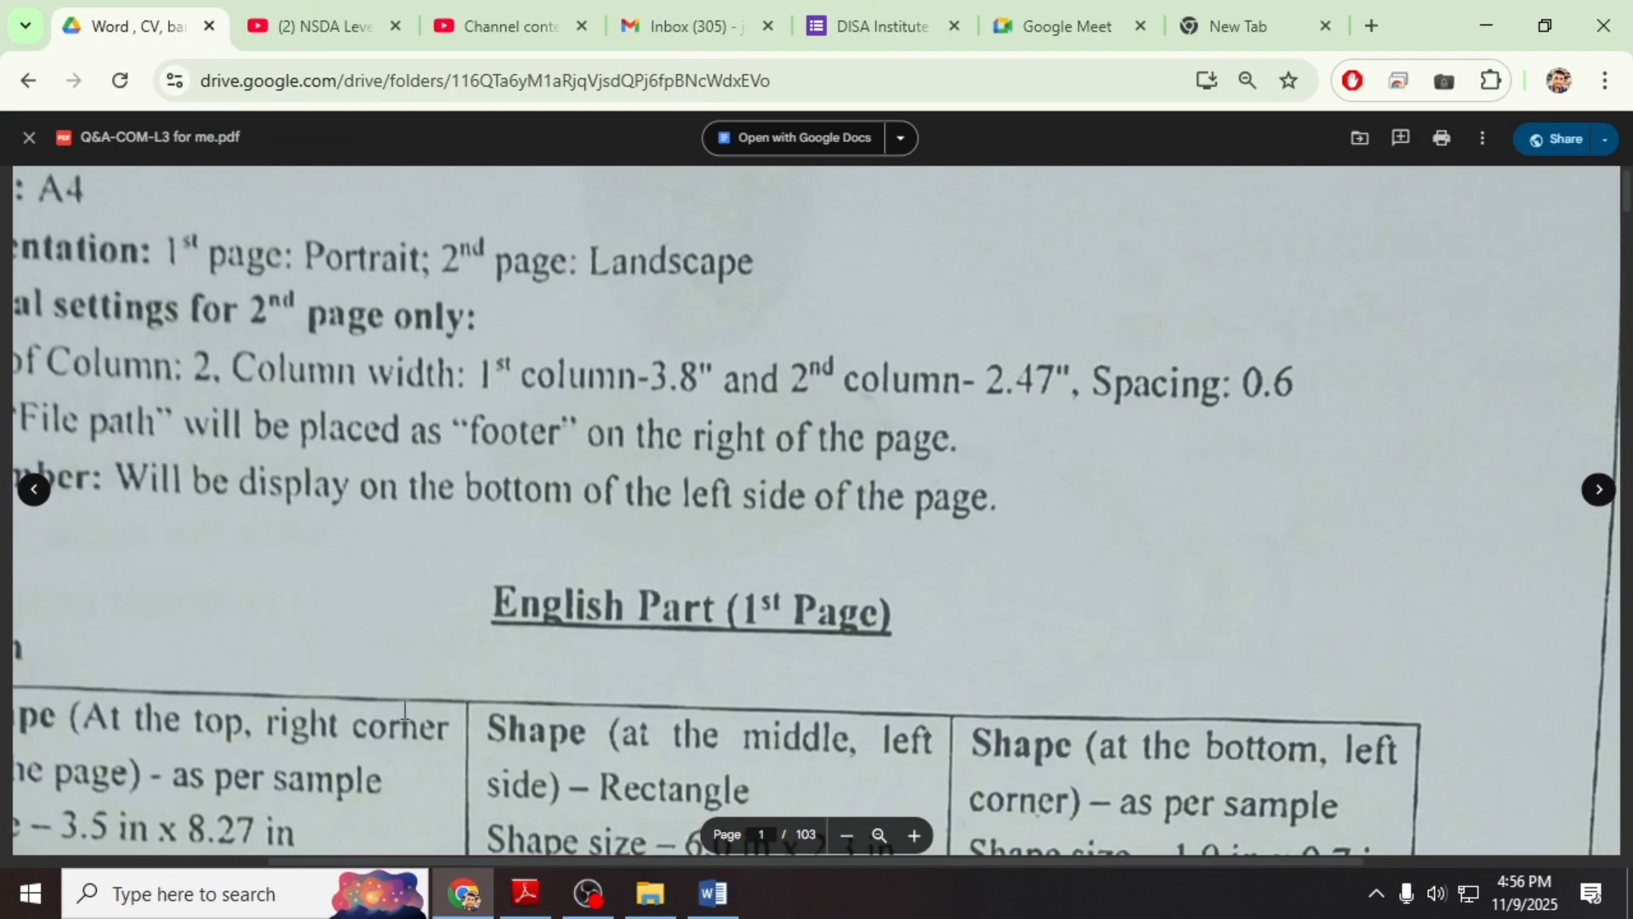
{"action": "left_click", "coordinate": [712, 893]}
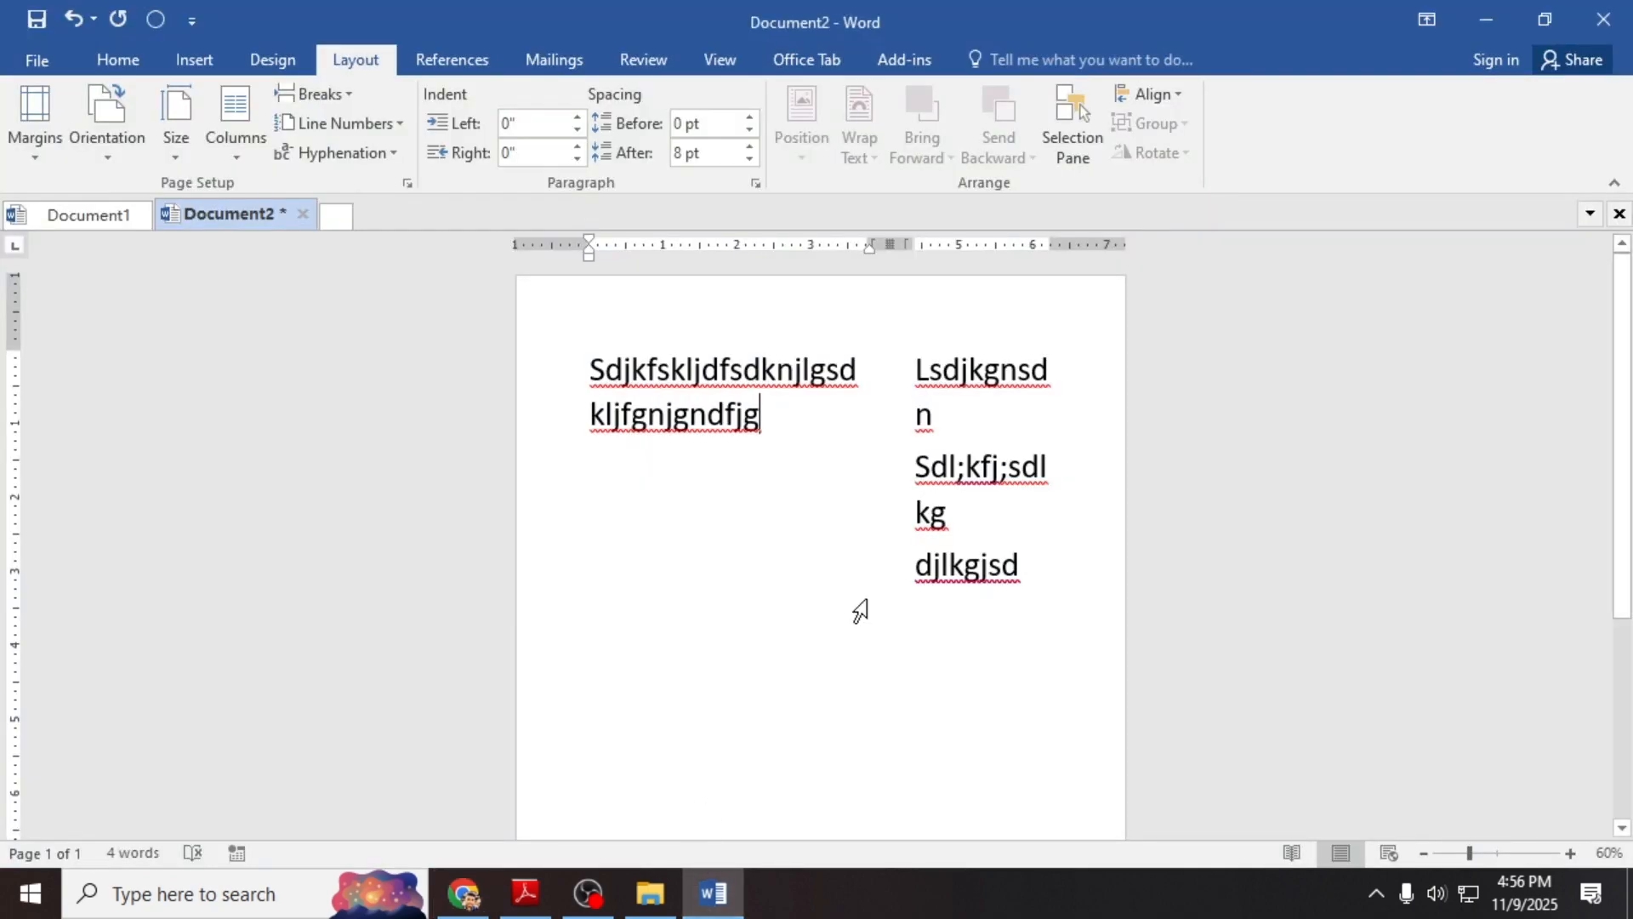
Step: Choose Edit Footer from the Insert tab's Footer gallery to open Document2's footer
{"action": "left_click", "coordinate": [1027, 572]}
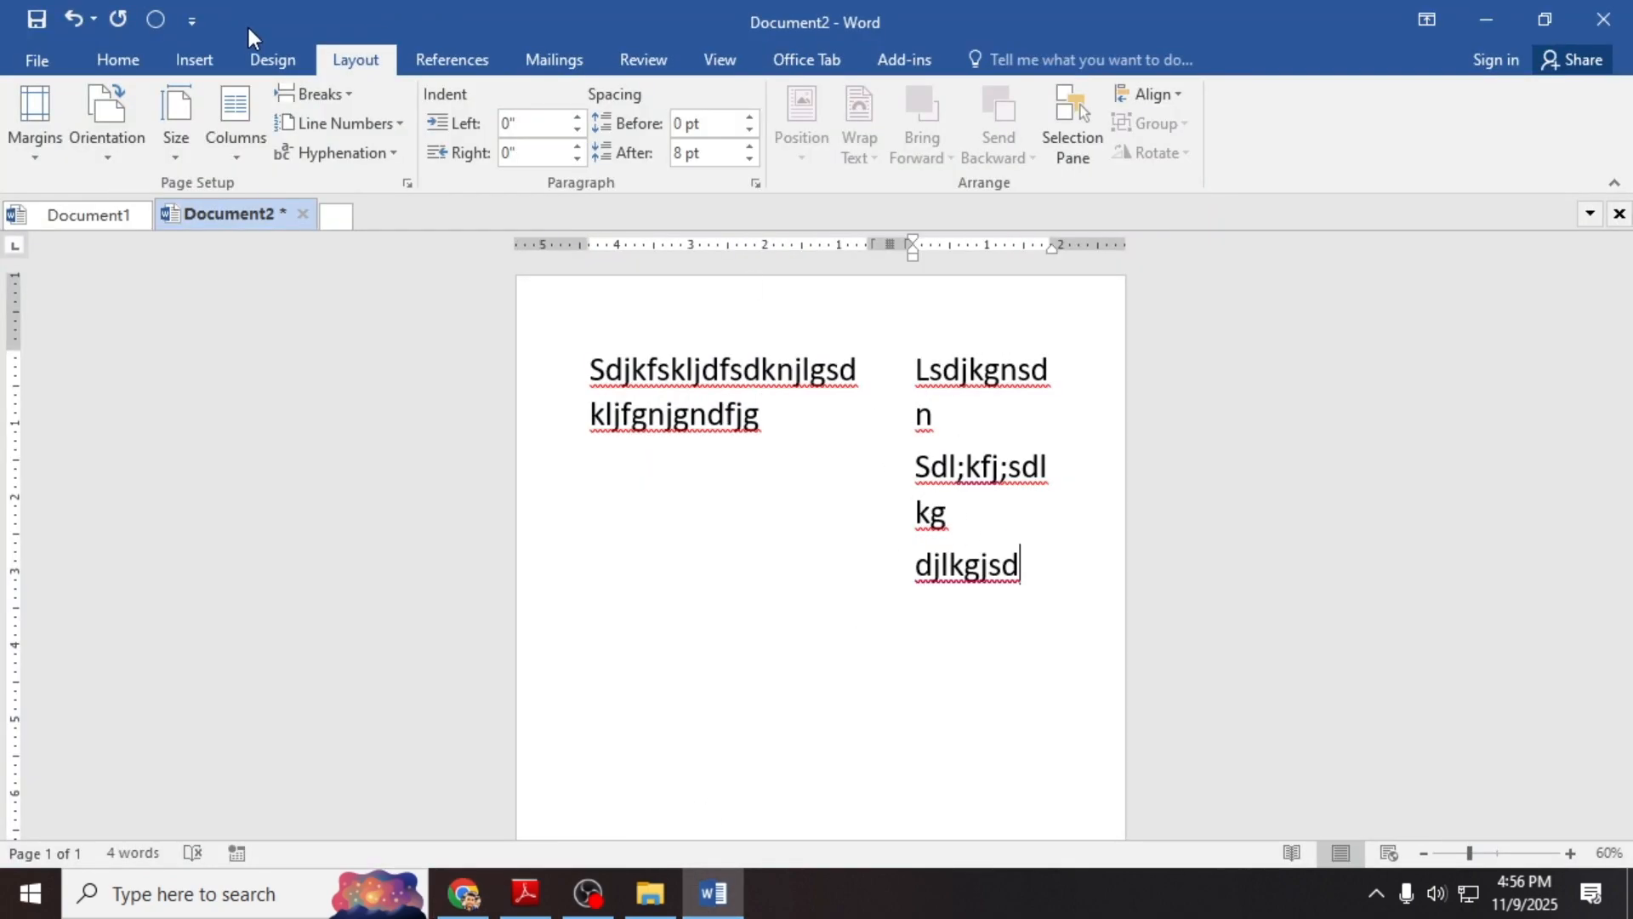
{"action": "left_click", "coordinate": [140, 55]}
{"action": "left_click", "coordinate": [196, 58]}
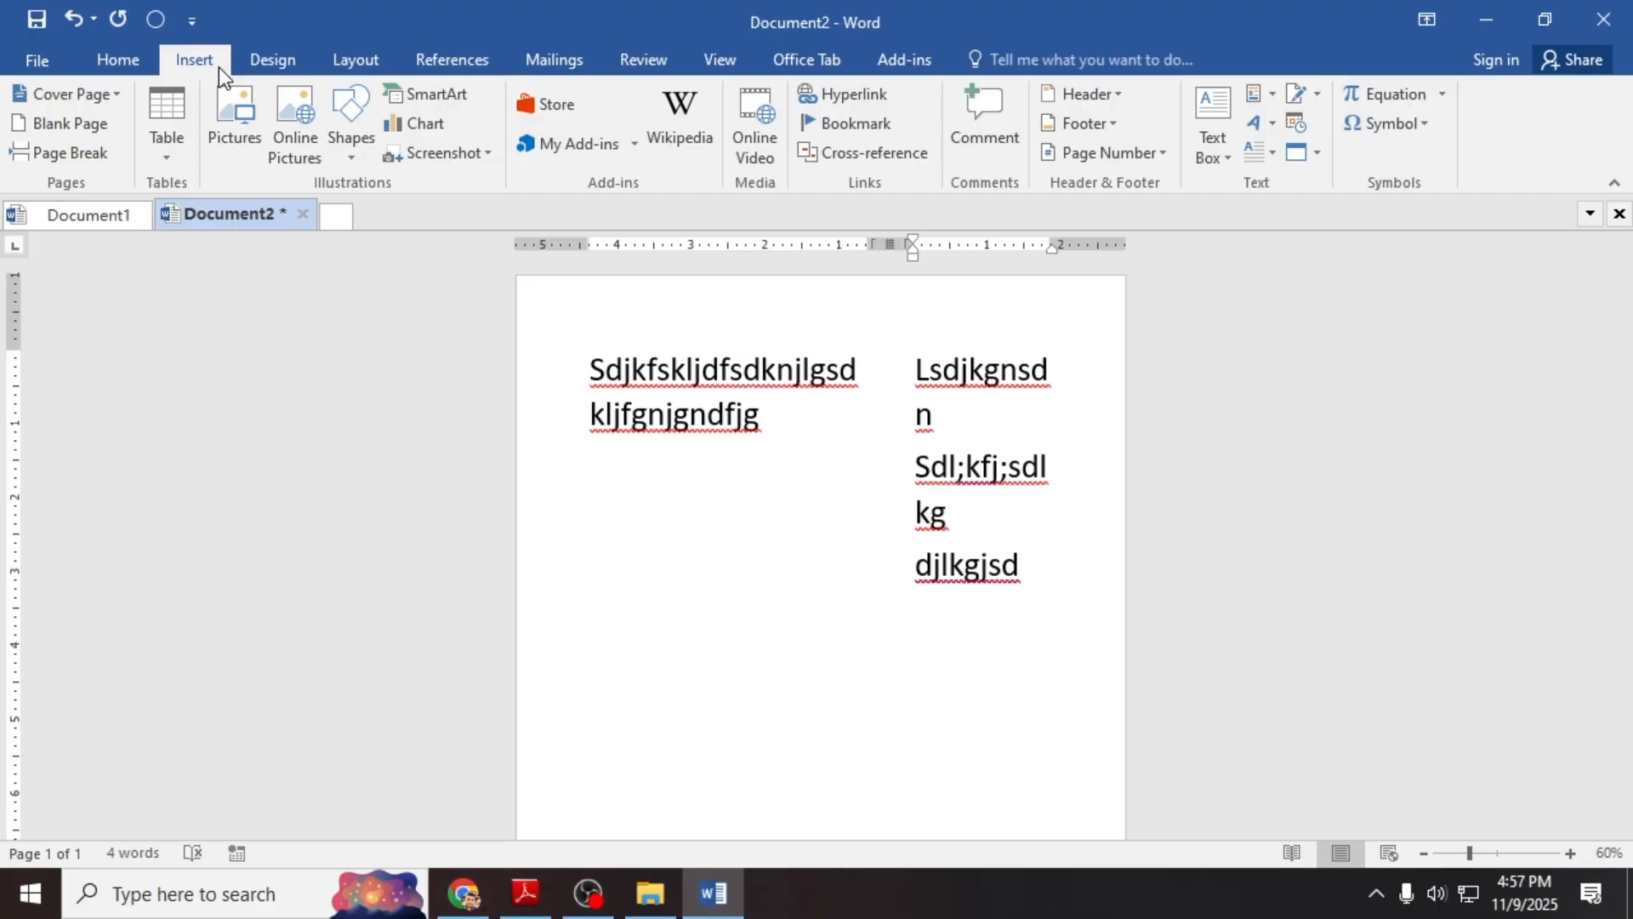
{"action": "left_click", "coordinate": [1106, 125]}
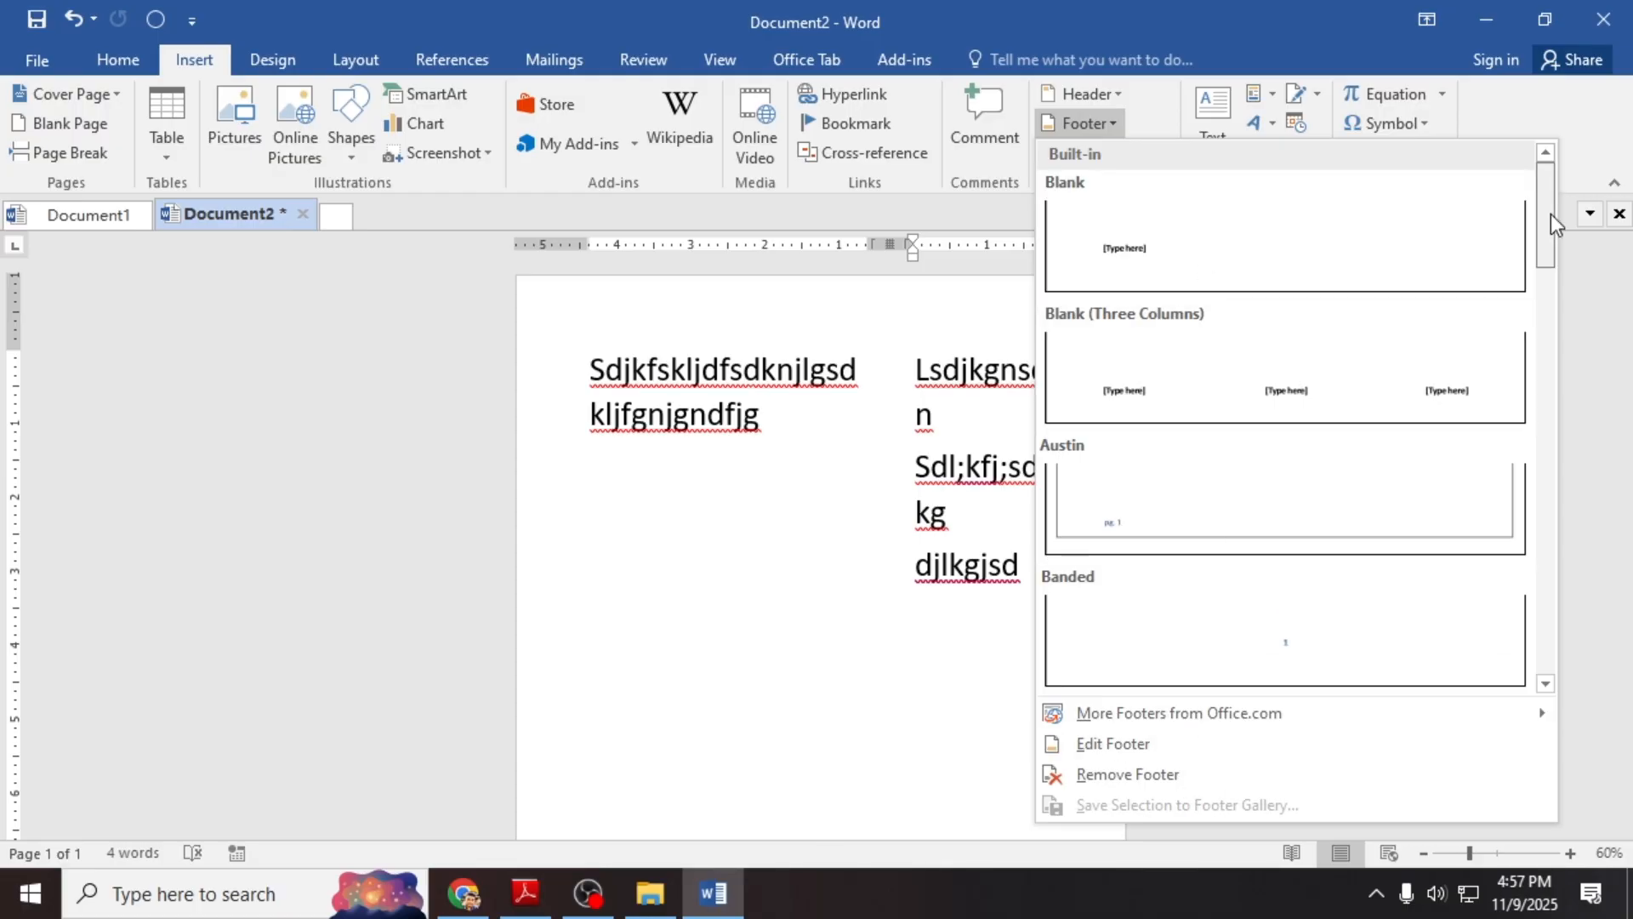
{"action": "left_click_drag", "start_coordinate": [1550, 219], "coordinate": [1546, 349]}
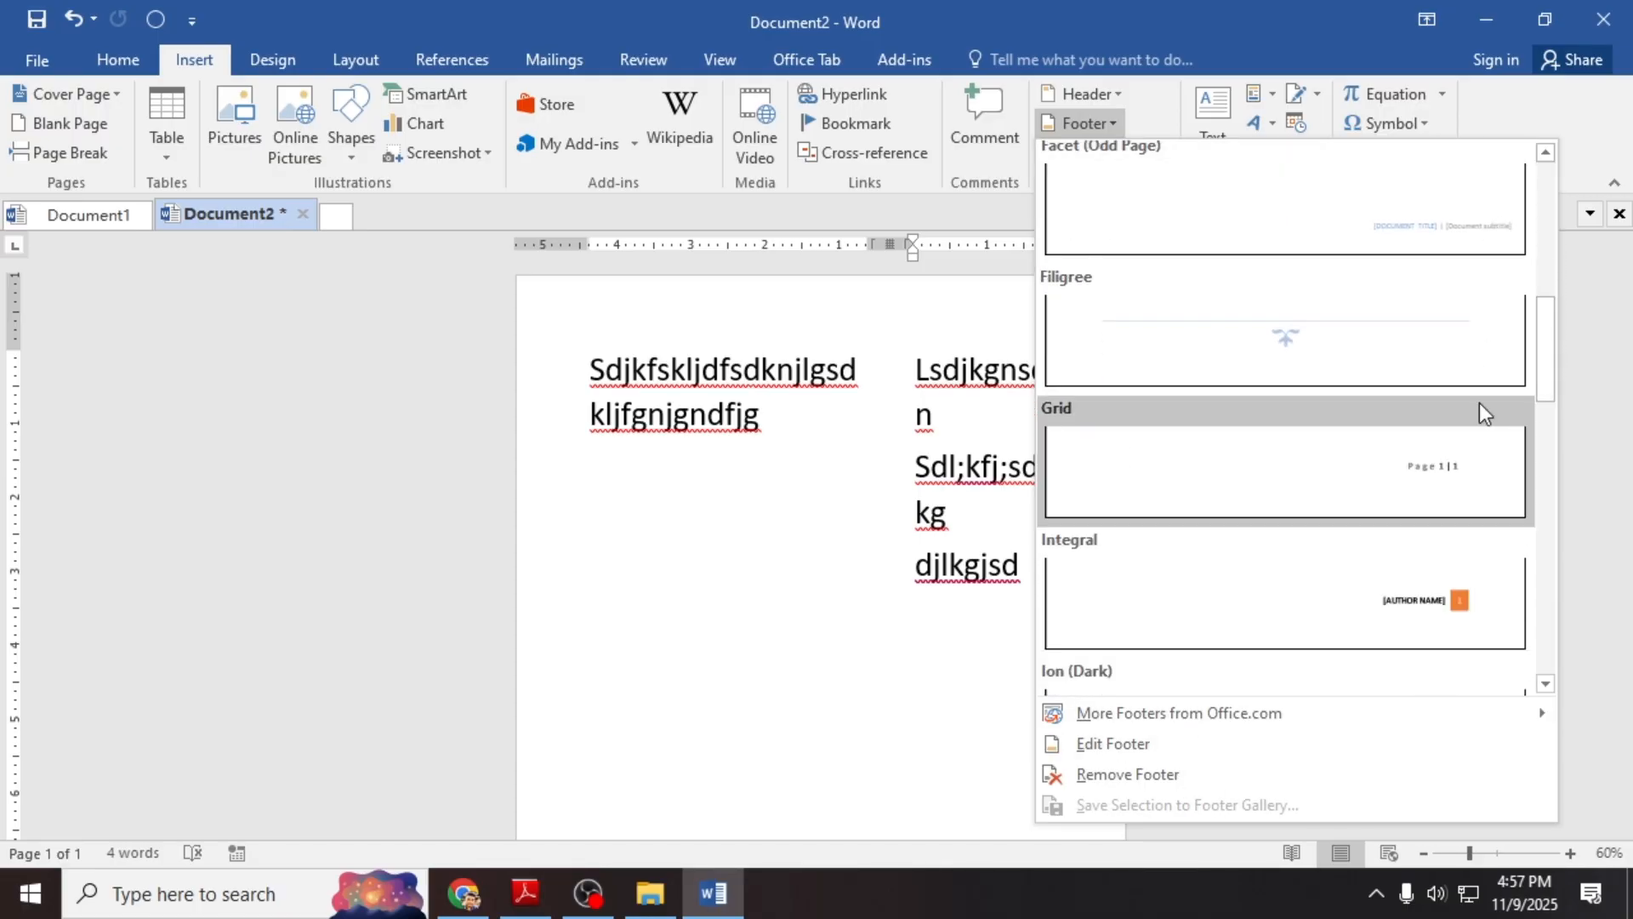
{"action": "scroll", "coordinate": [1460, 553], "scroll_direction": "down", "scroll_amount": 3}
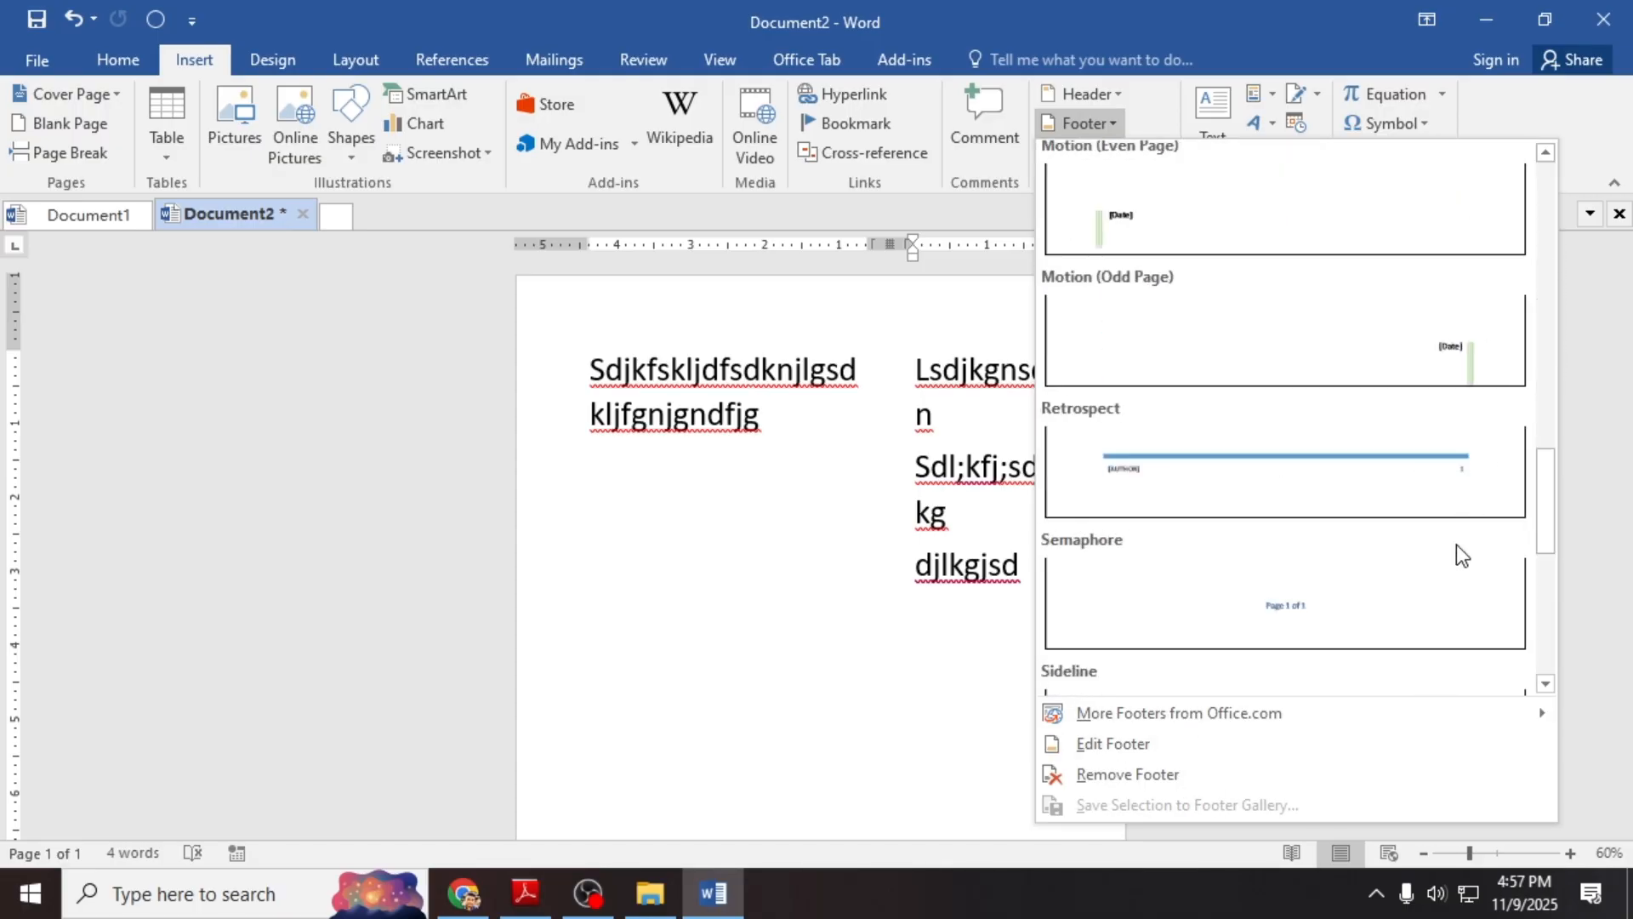
{"action": "left_click", "coordinate": [1157, 751]}
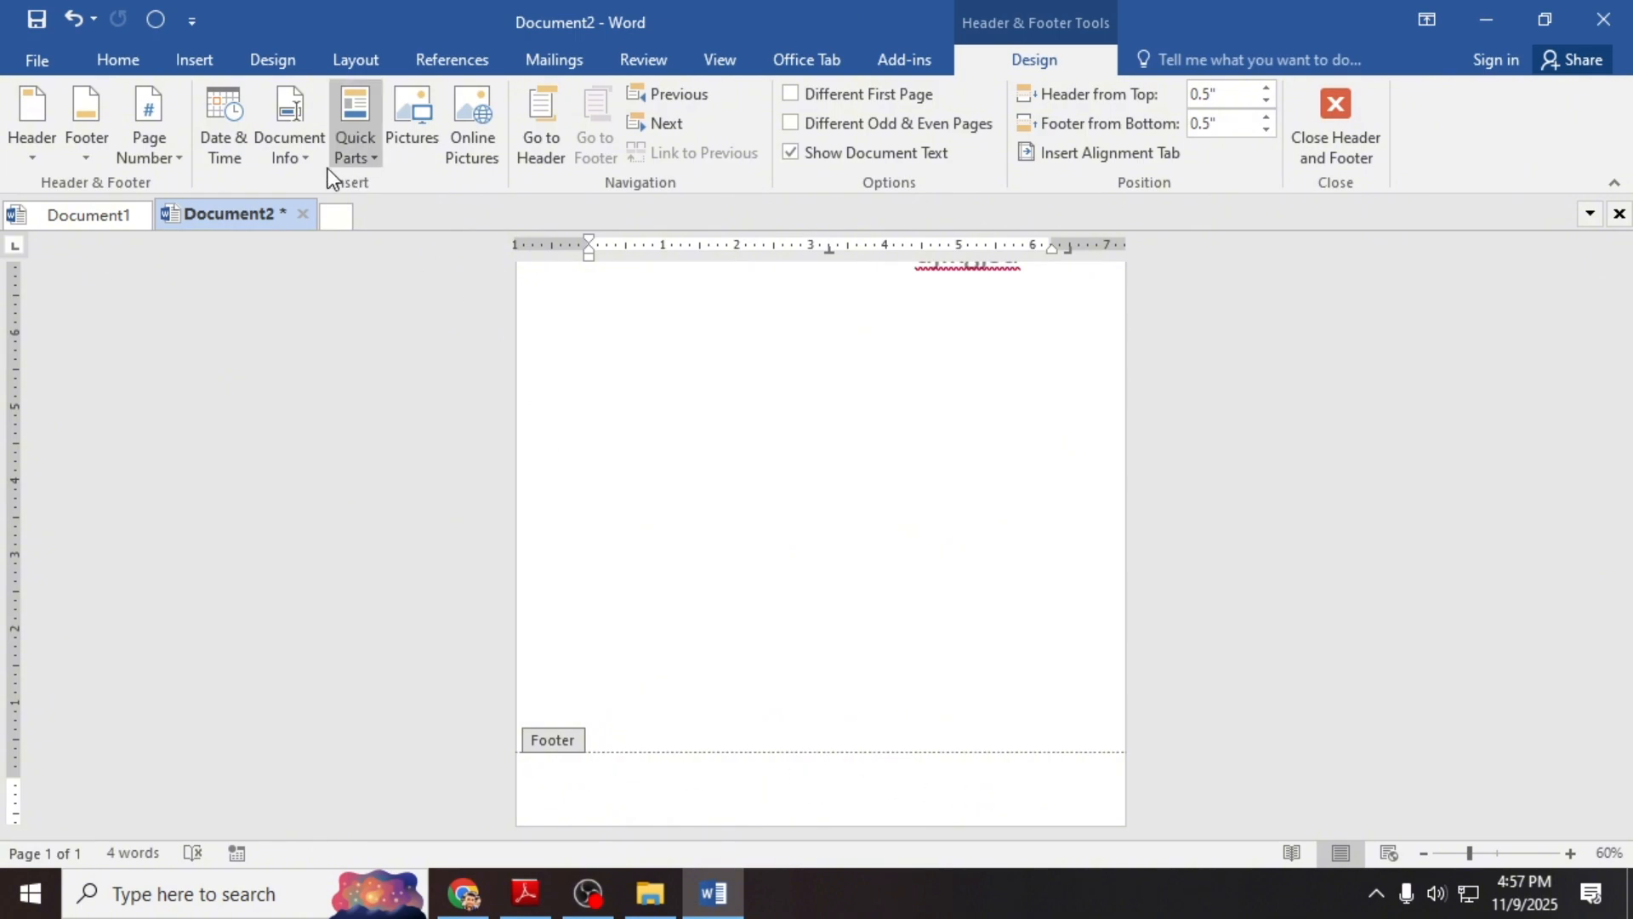
Step: Insert a Document Info field in the footer and right-align it
{"action": "left_click", "coordinate": [295, 160]}
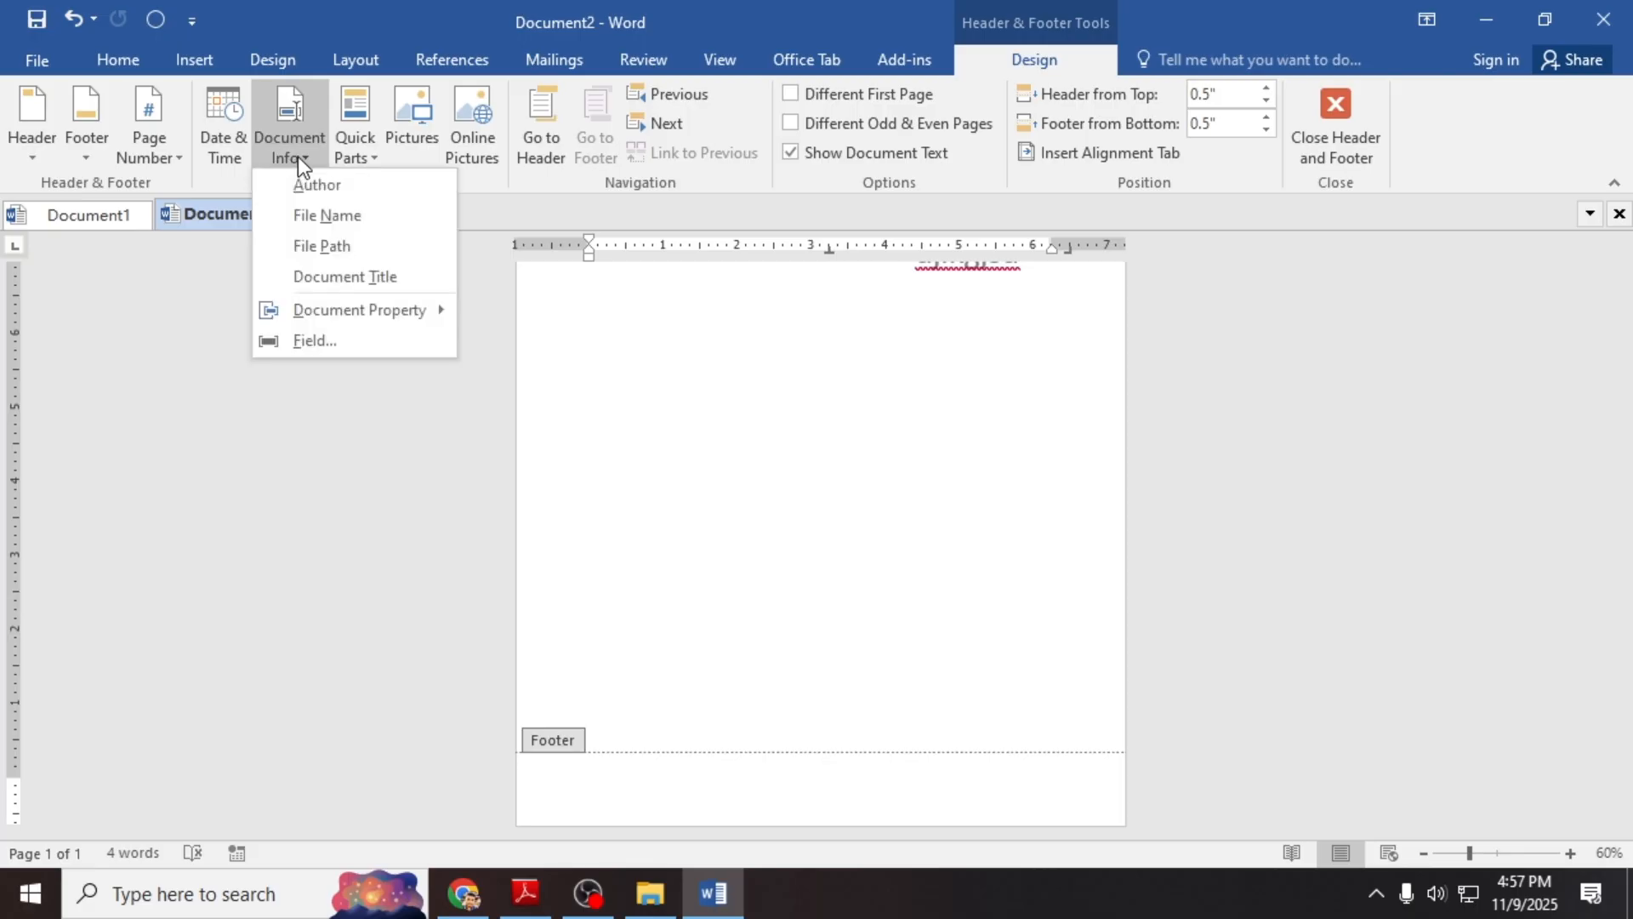
{"action": "left_click", "coordinate": [354, 249]}
{"action": "scroll", "coordinate": [644, 802], "scroll_direction": "up", "scroll_amount": 7}
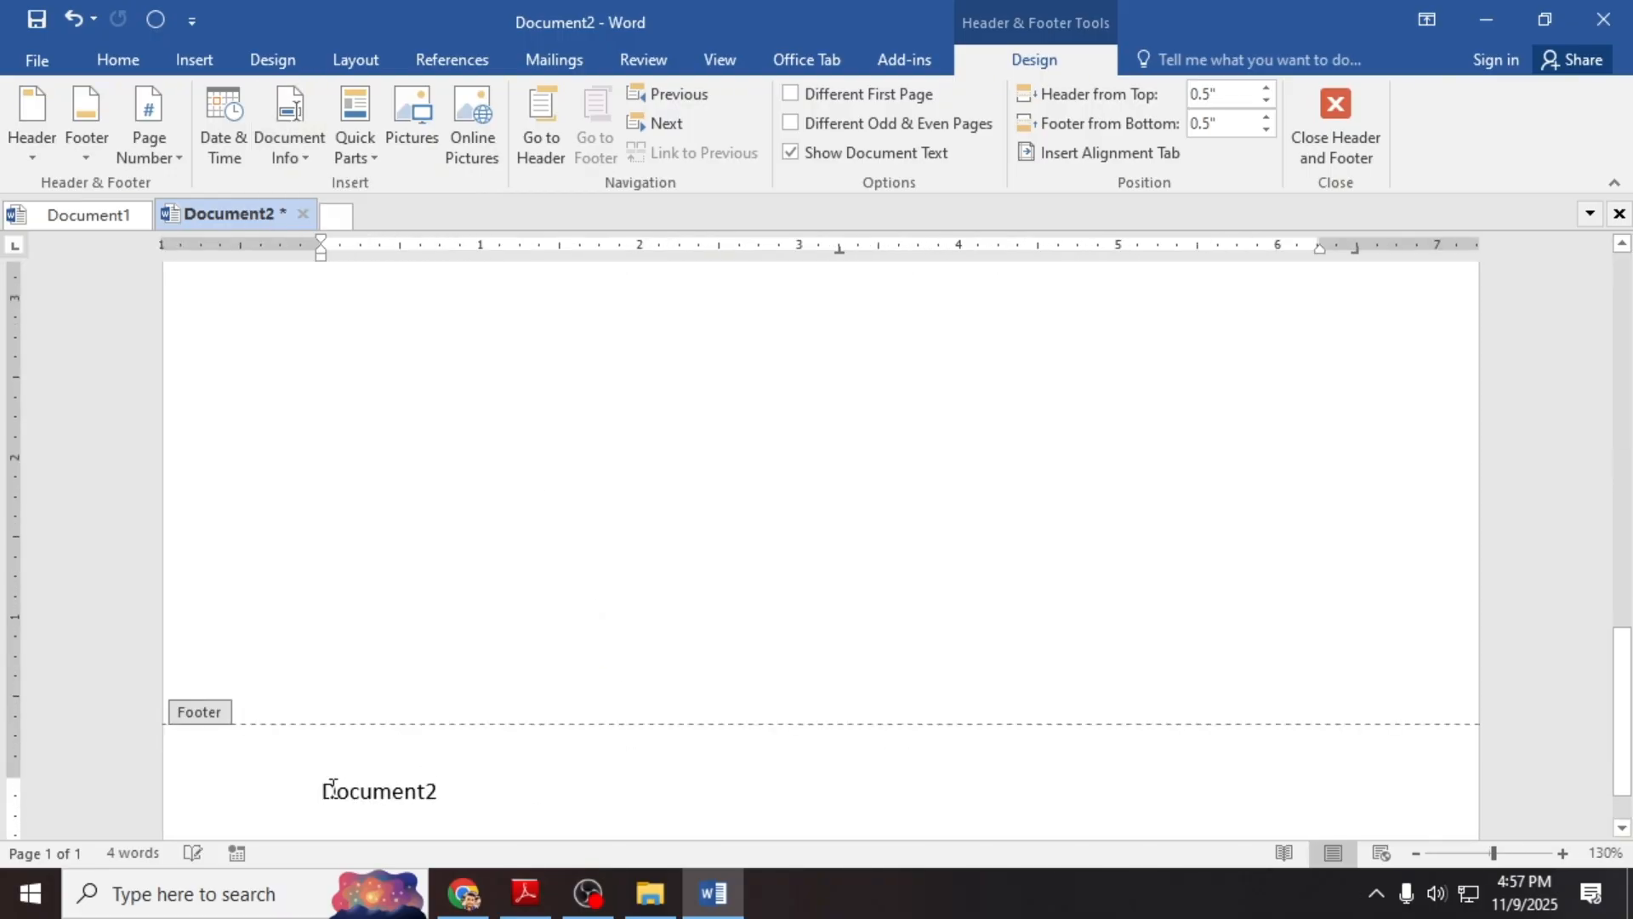
{"action": "left_click", "coordinate": [322, 791]}
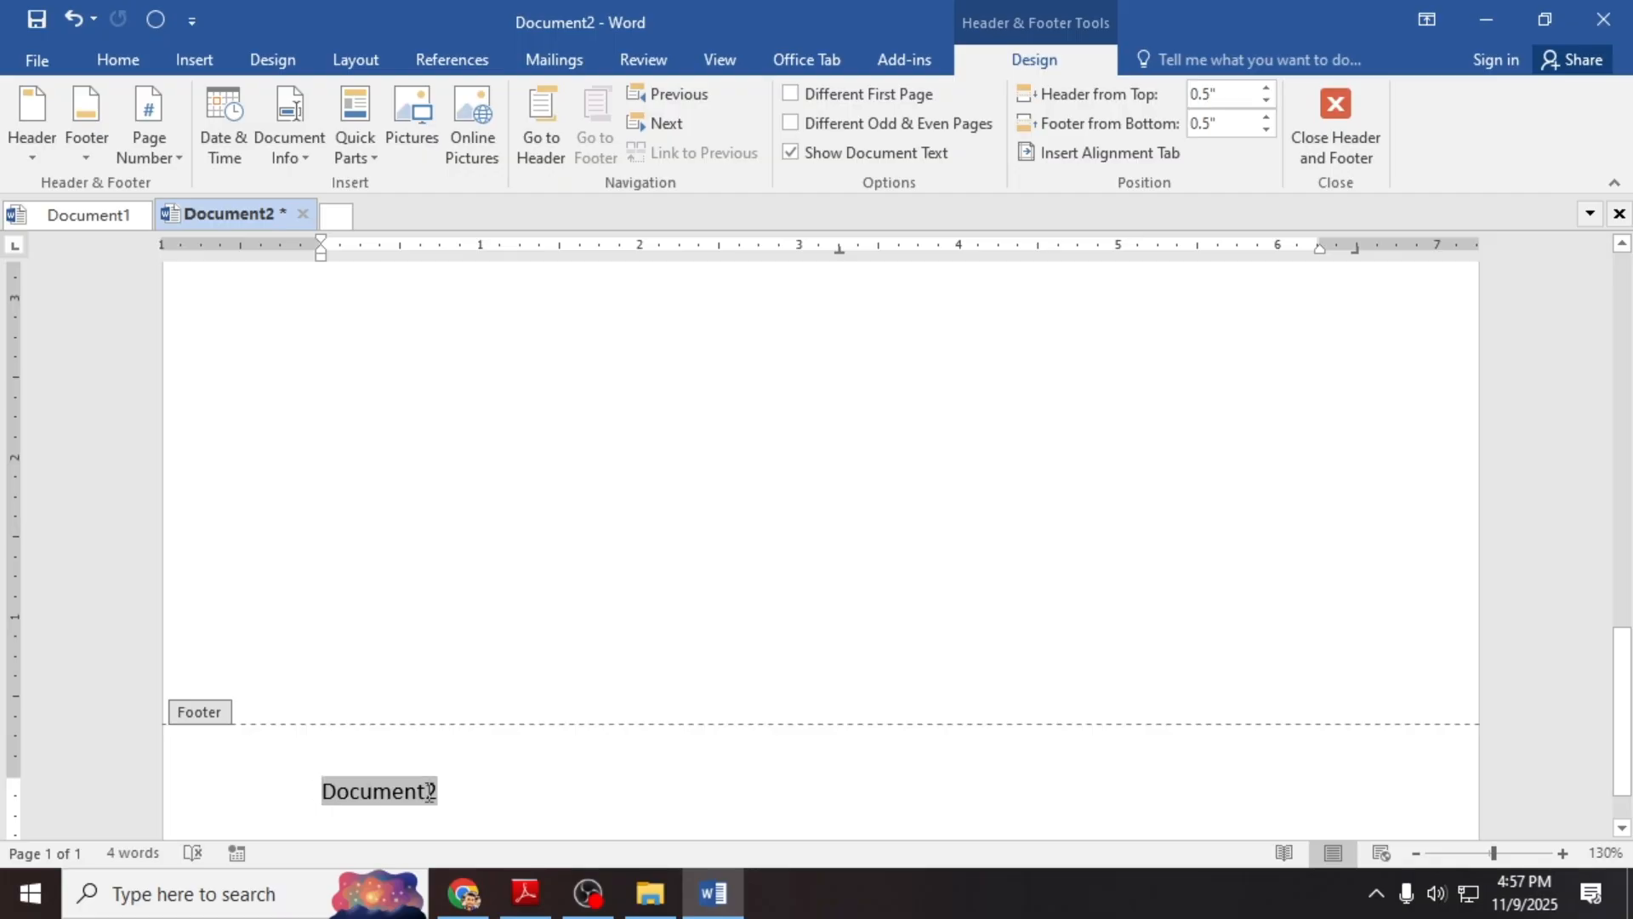
{"action": "left_click", "coordinate": [130, 58]}
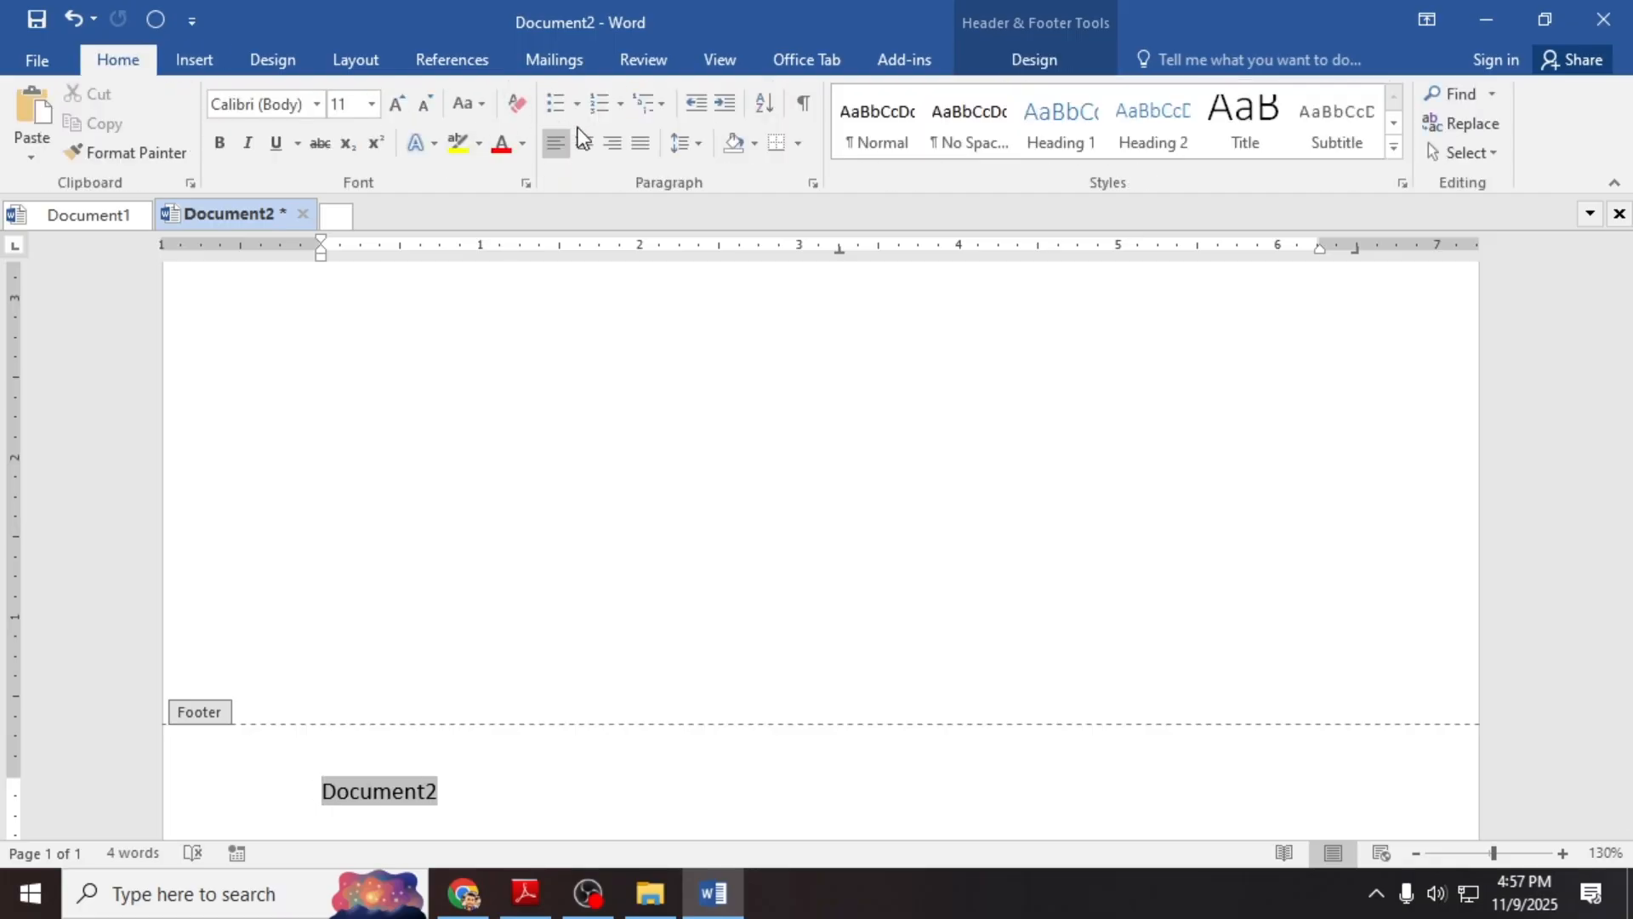
{"action": "left_click", "coordinate": [613, 142]}
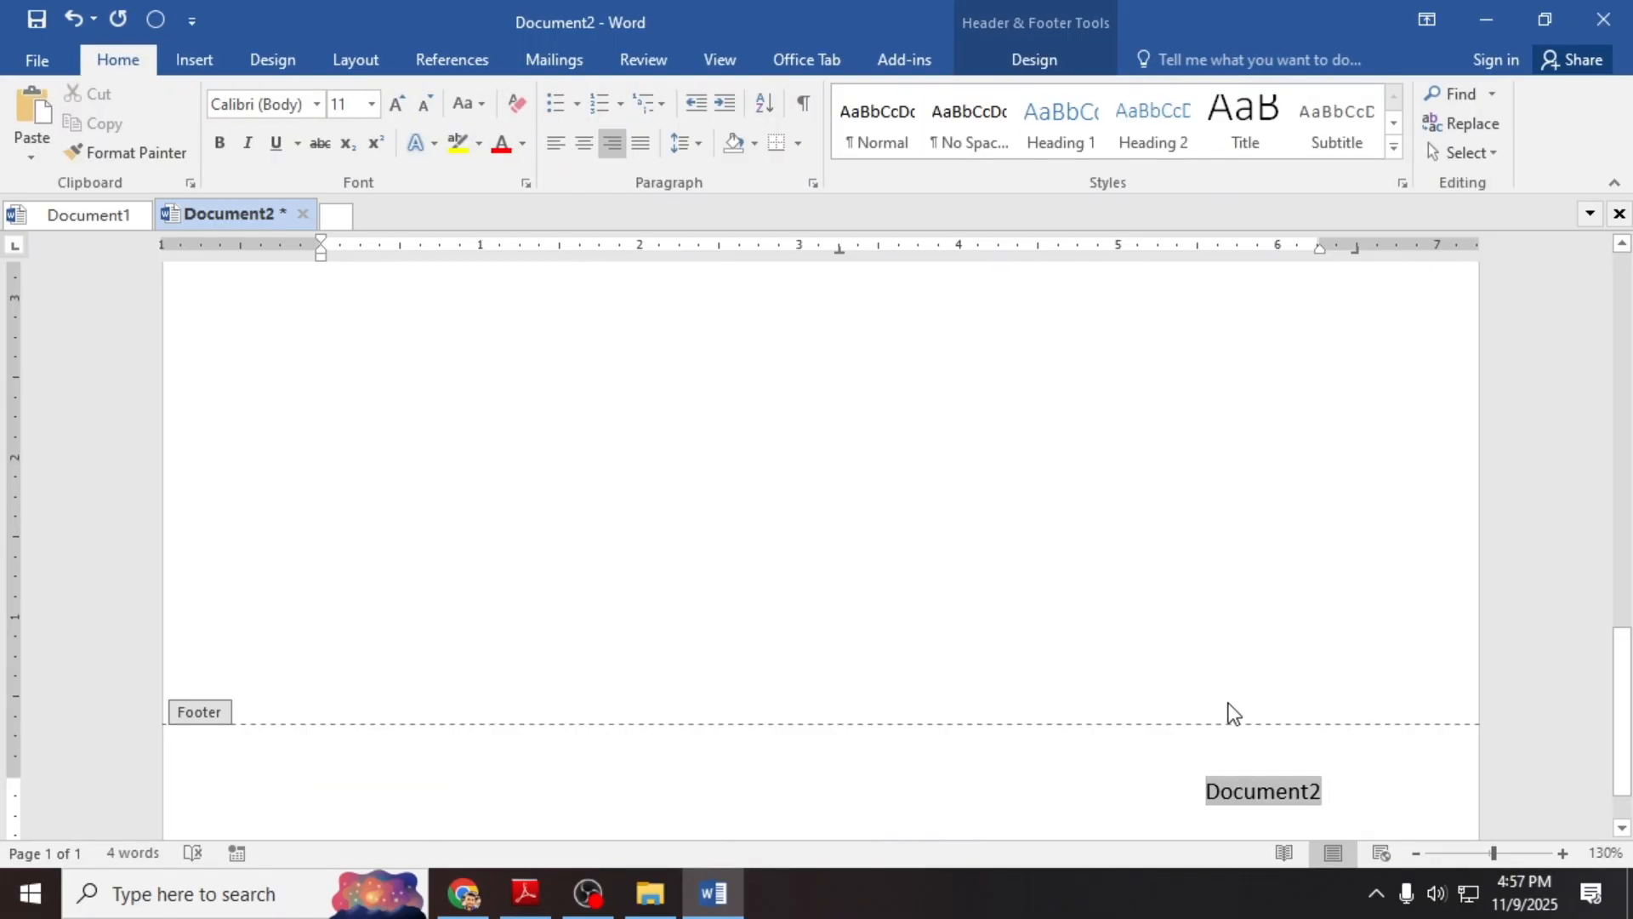
{"action": "scroll", "coordinate": [1230, 698], "scroll_direction": "down", "scroll_amount": 1}
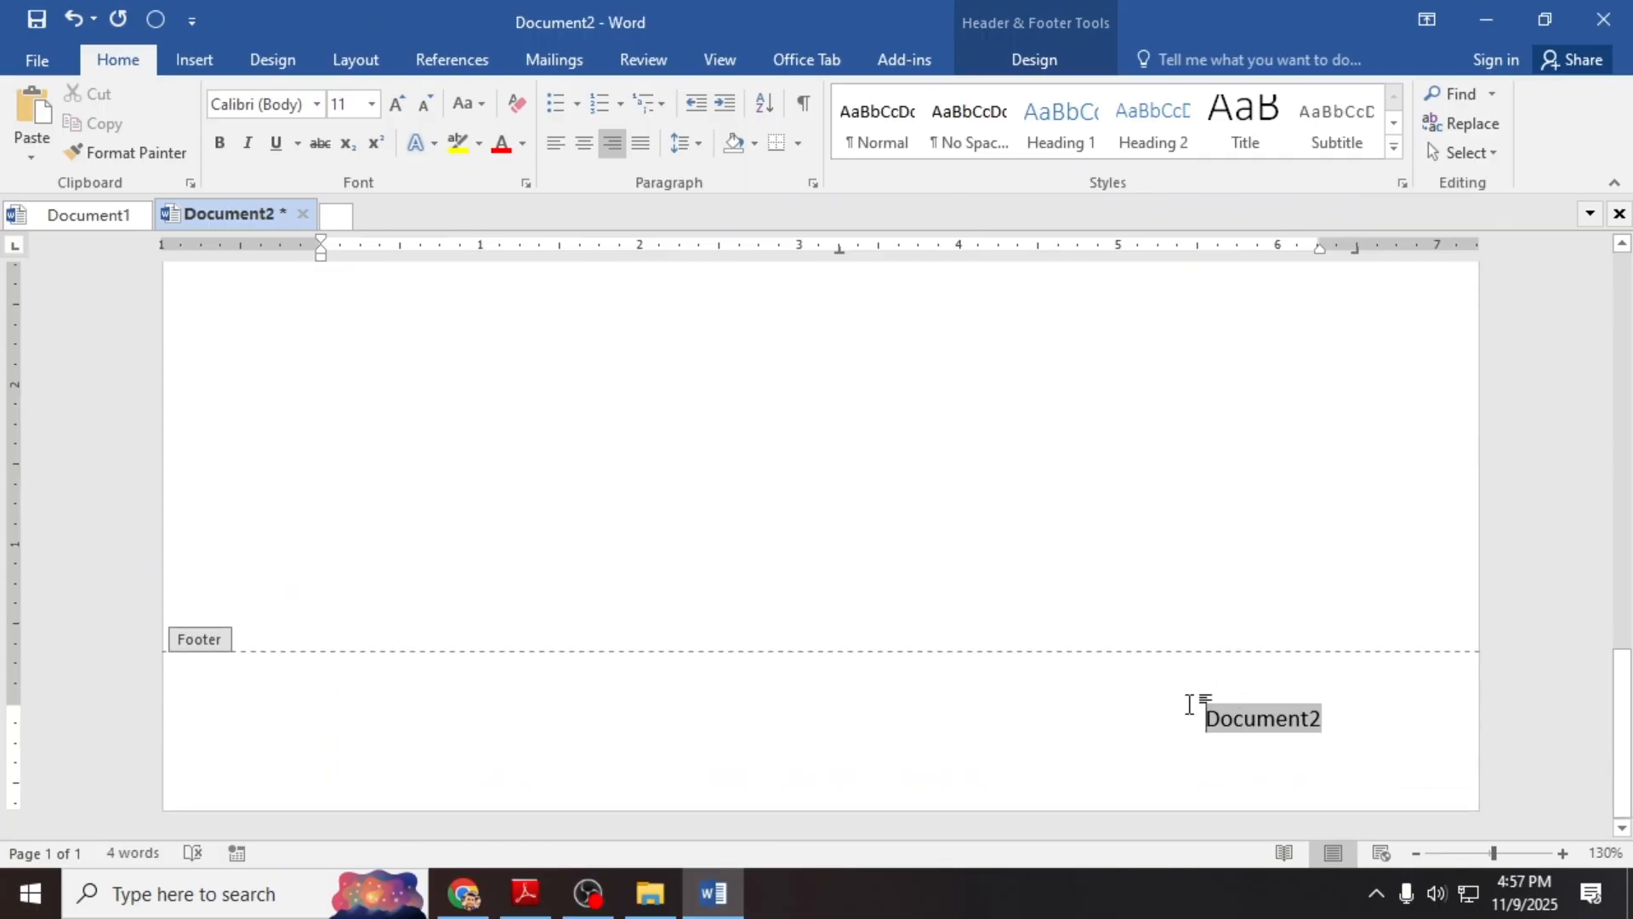
Step: Try the File Path and File Name fields, undo them, and delete the footer text
{"action": "left_click", "coordinate": [1013, 58]}
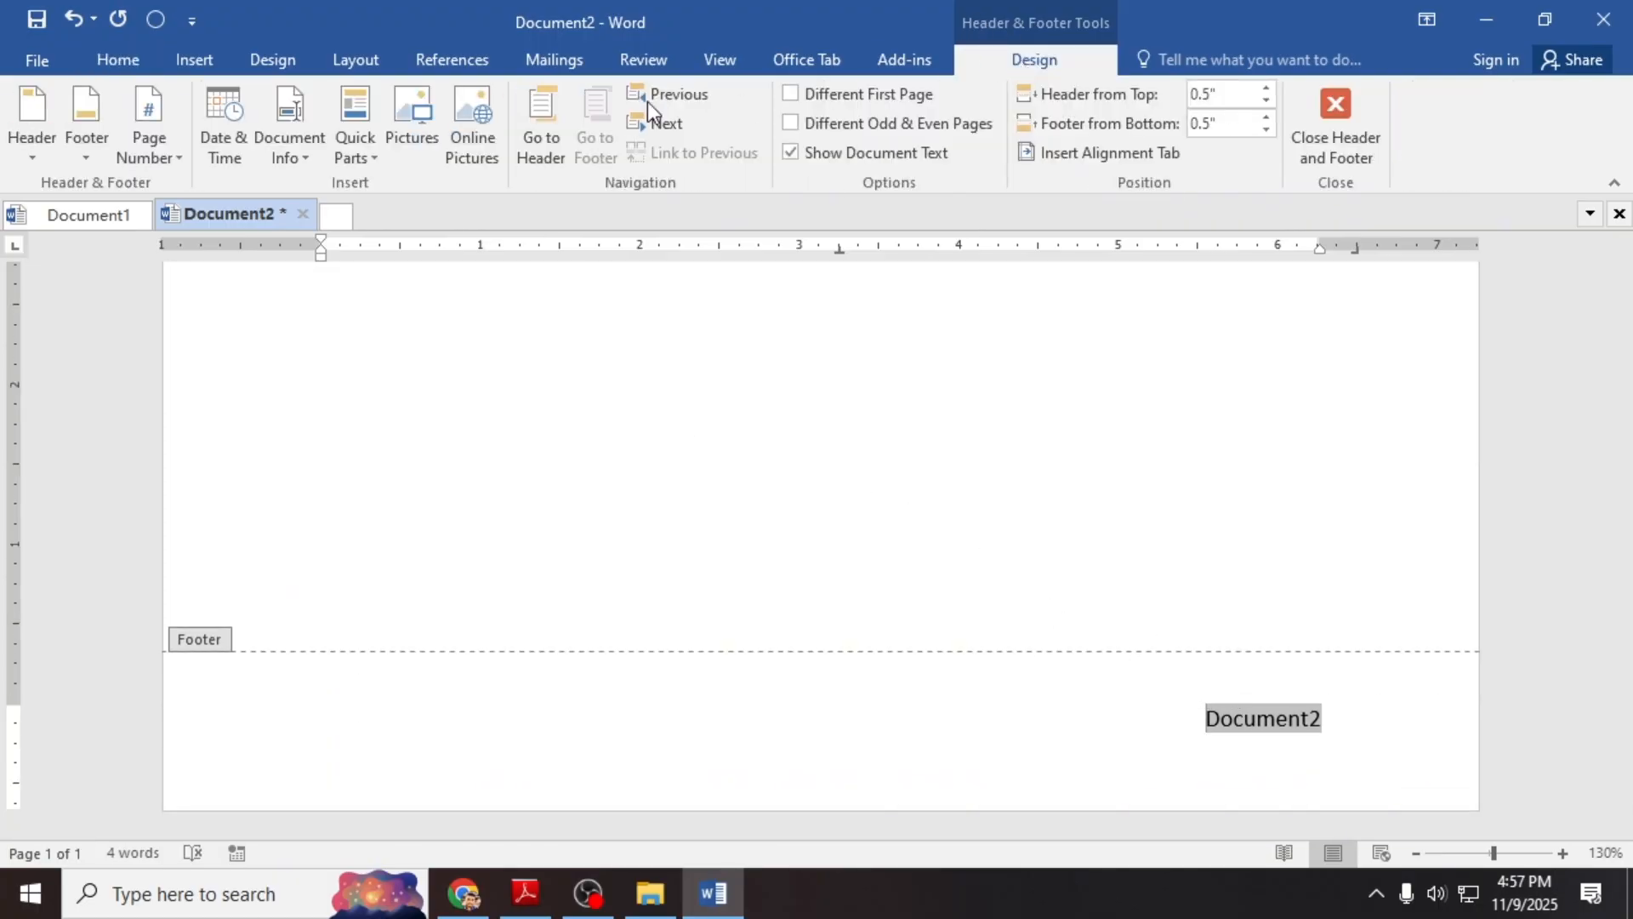
{"action": "left_click", "coordinate": [290, 157]}
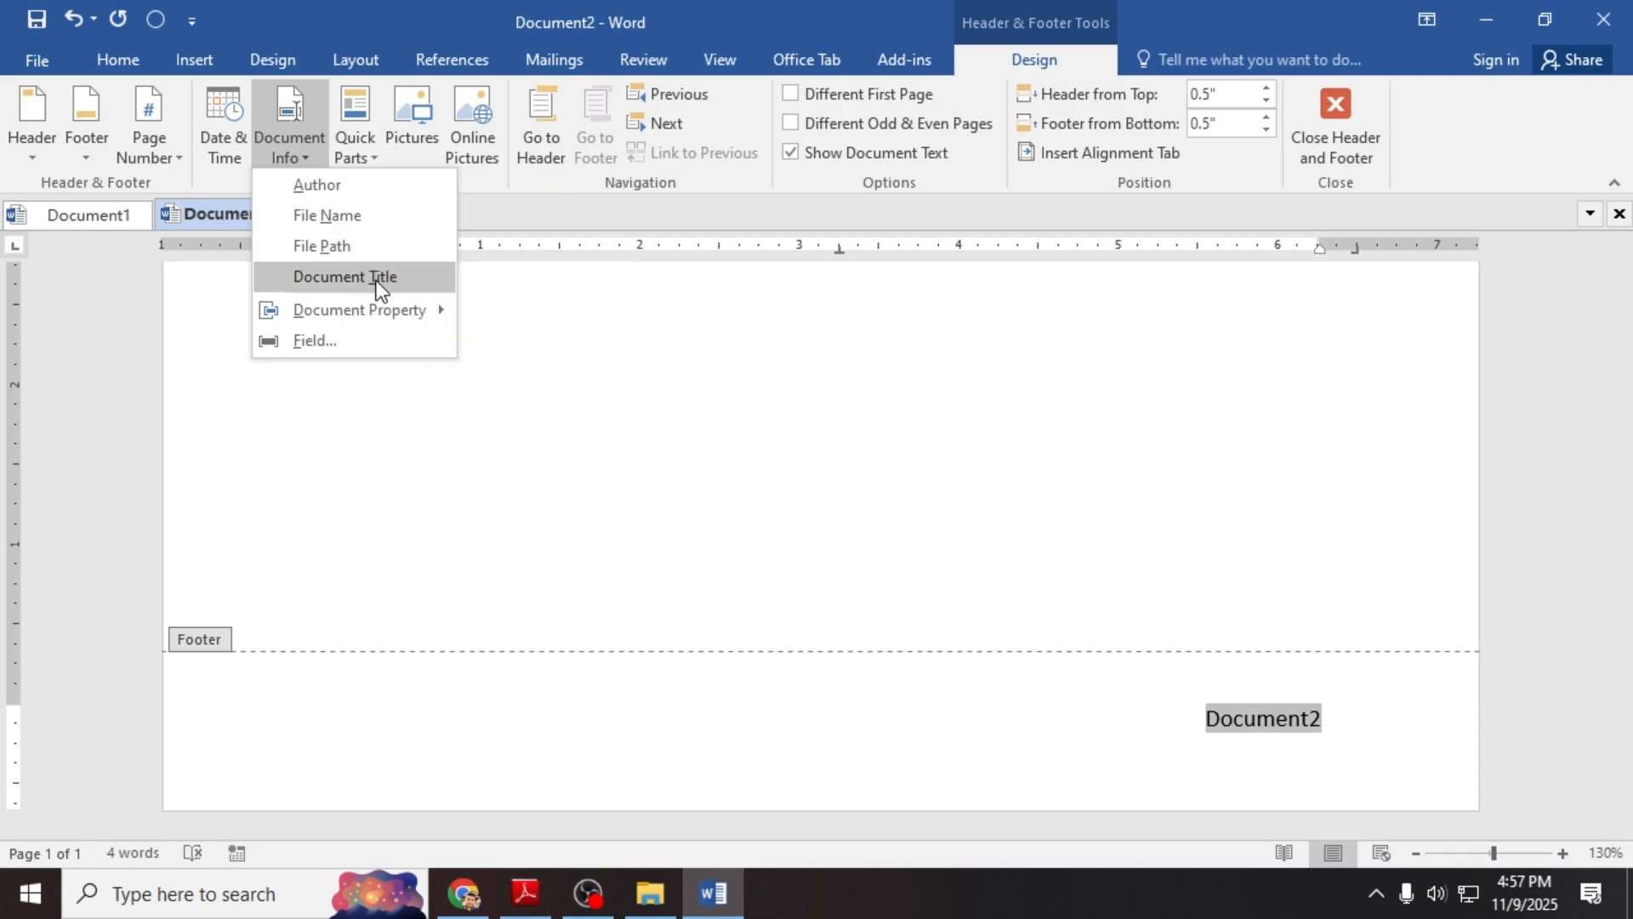
{"action": "left_click", "coordinate": [360, 245]}
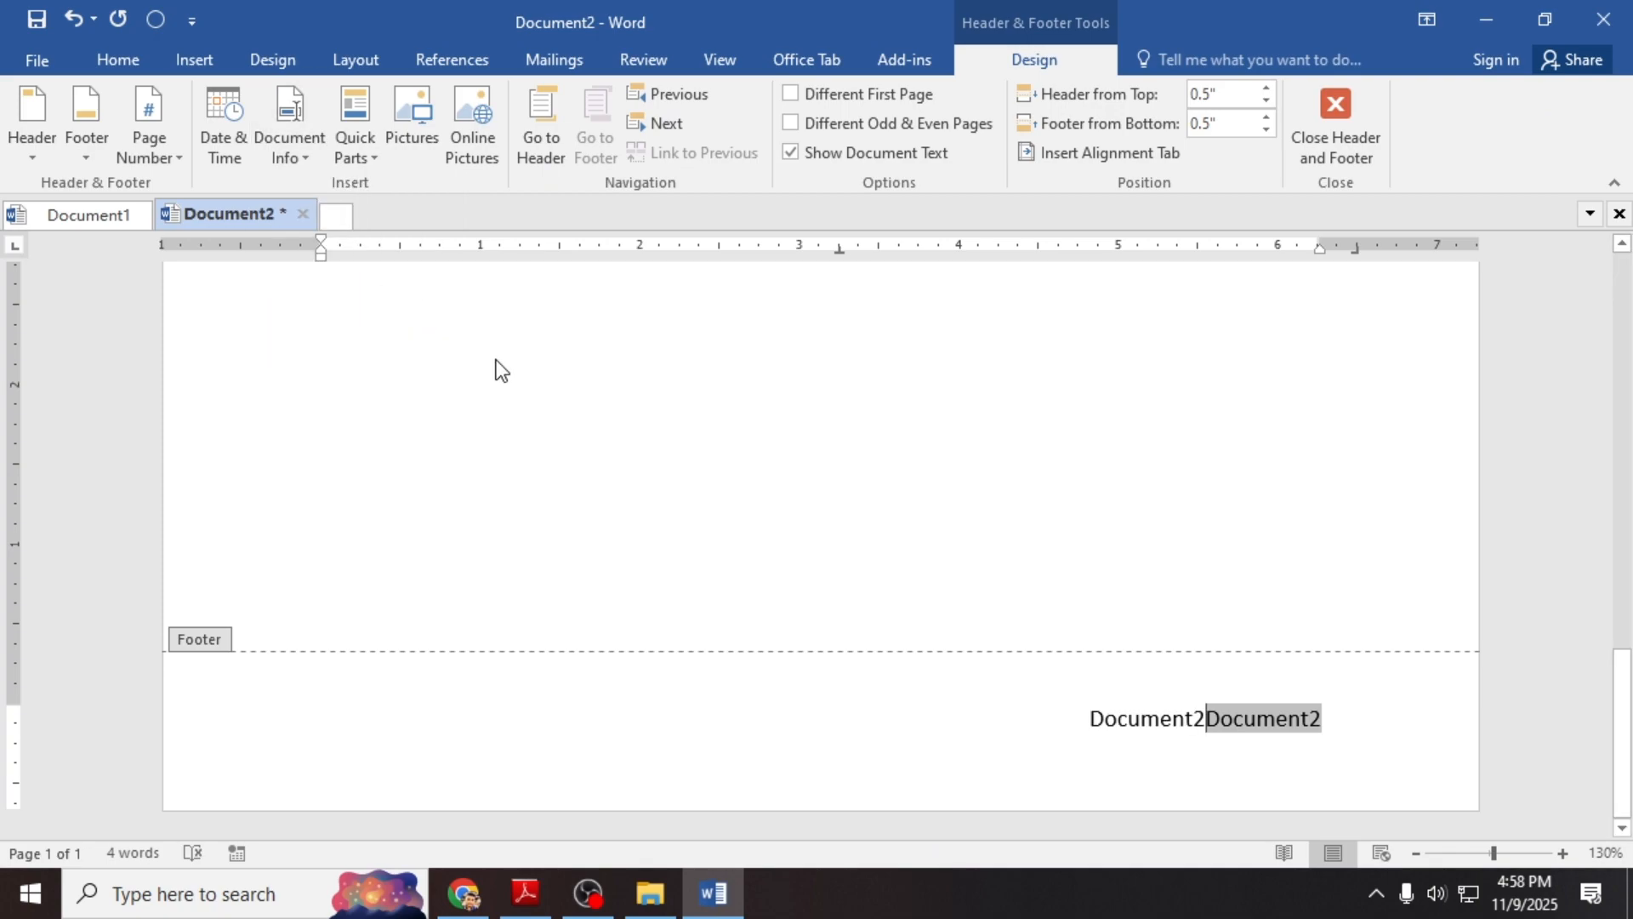
{"action": "key", "text": "ctrl+z"}
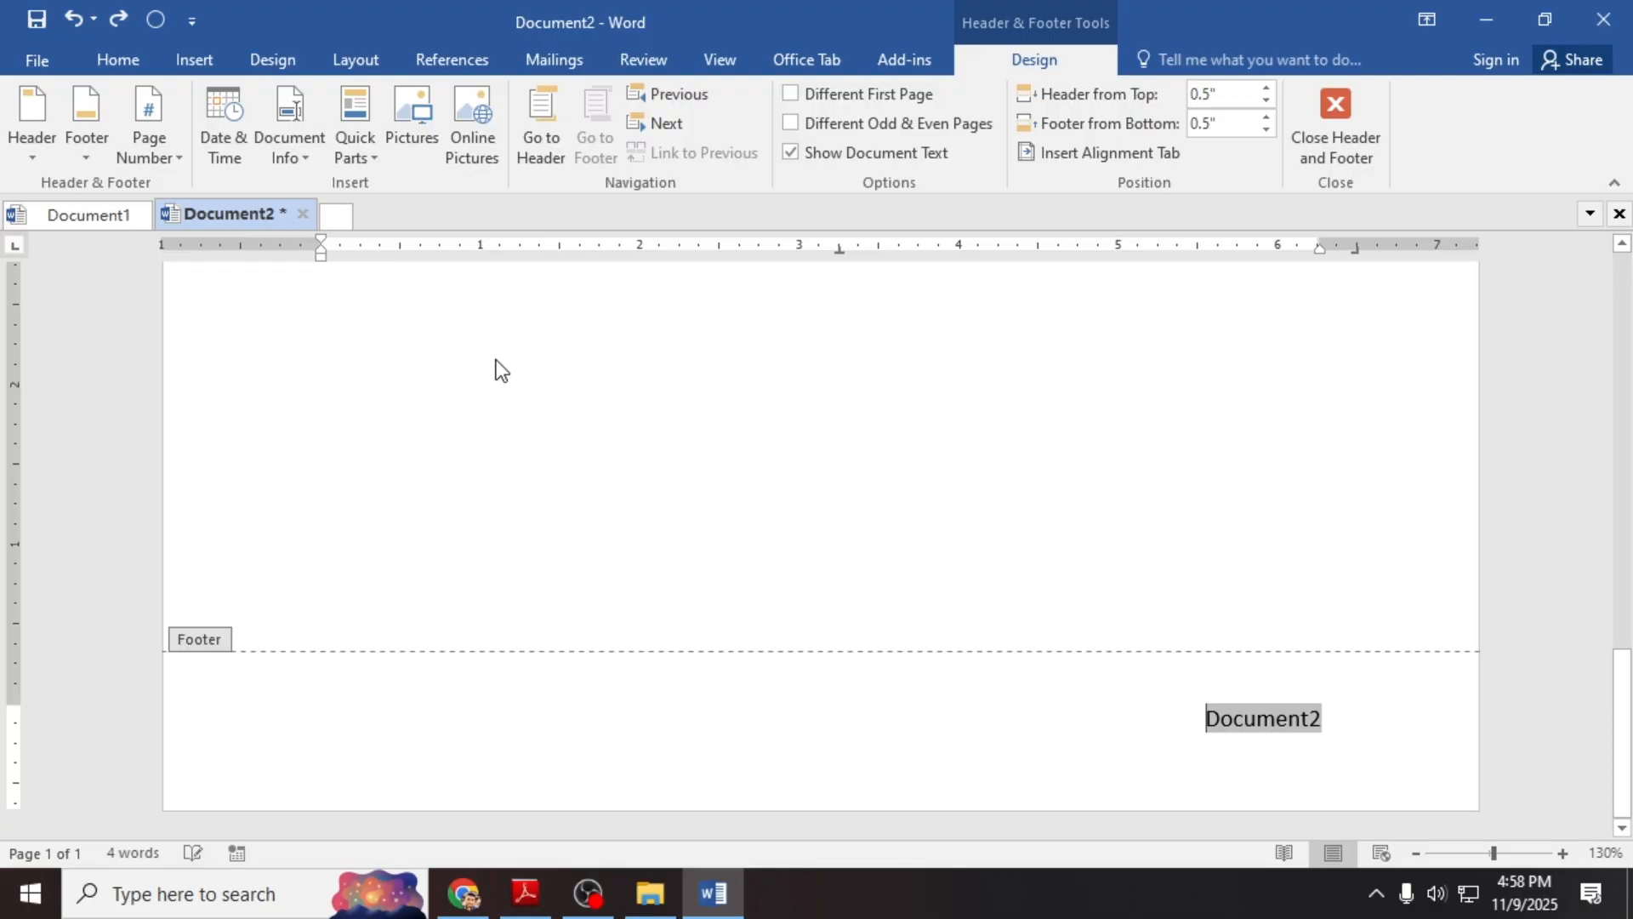
{"action": "left_click", "coordinate": [288, 160]}
{"action": "left_click", "coordinate": [346, 214]}
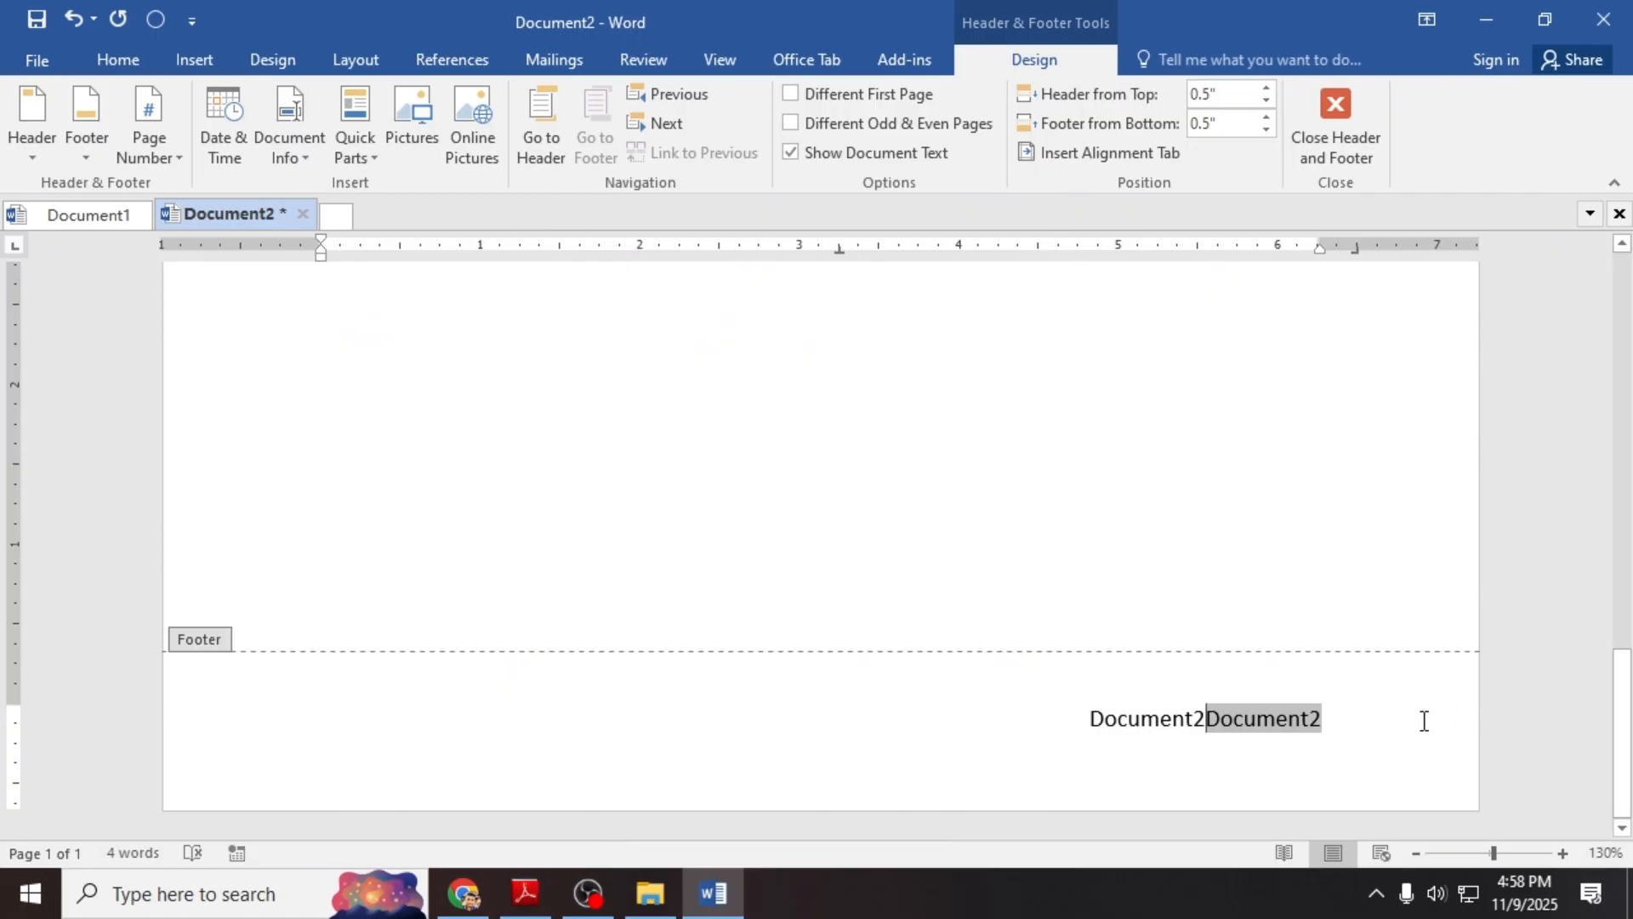
{"action": "key", "text": "ctrl+z"}
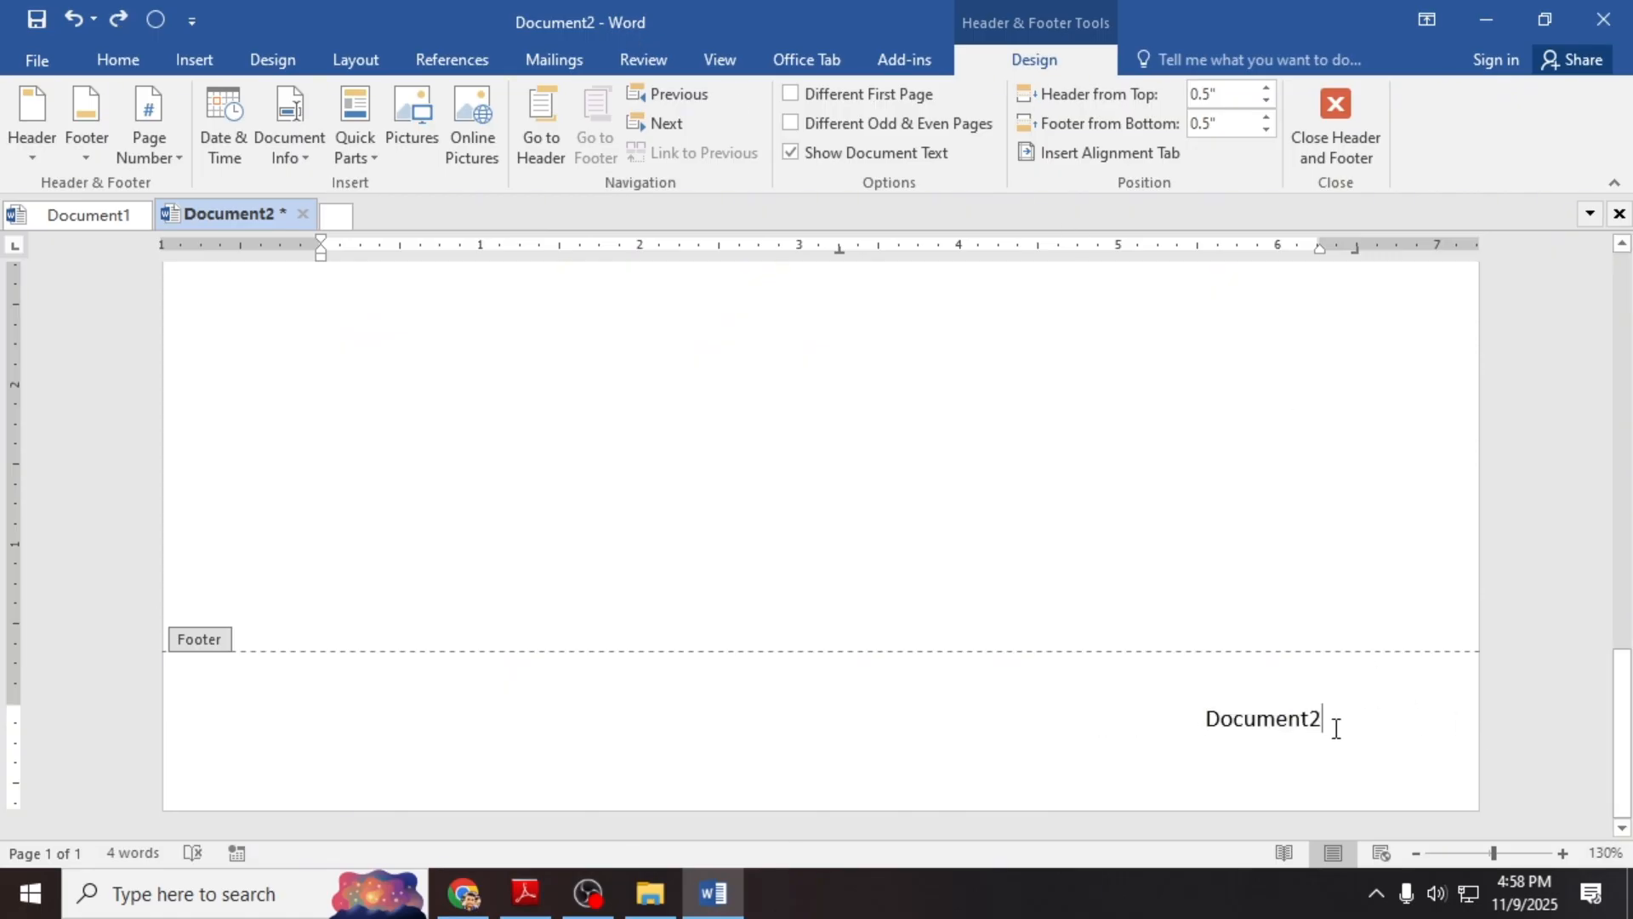
{"action": "left_click_drag", "start_coordinate": [1331, 723], "coordinate": [1197, 729]}
{"action": "key", "text": "Delete"}
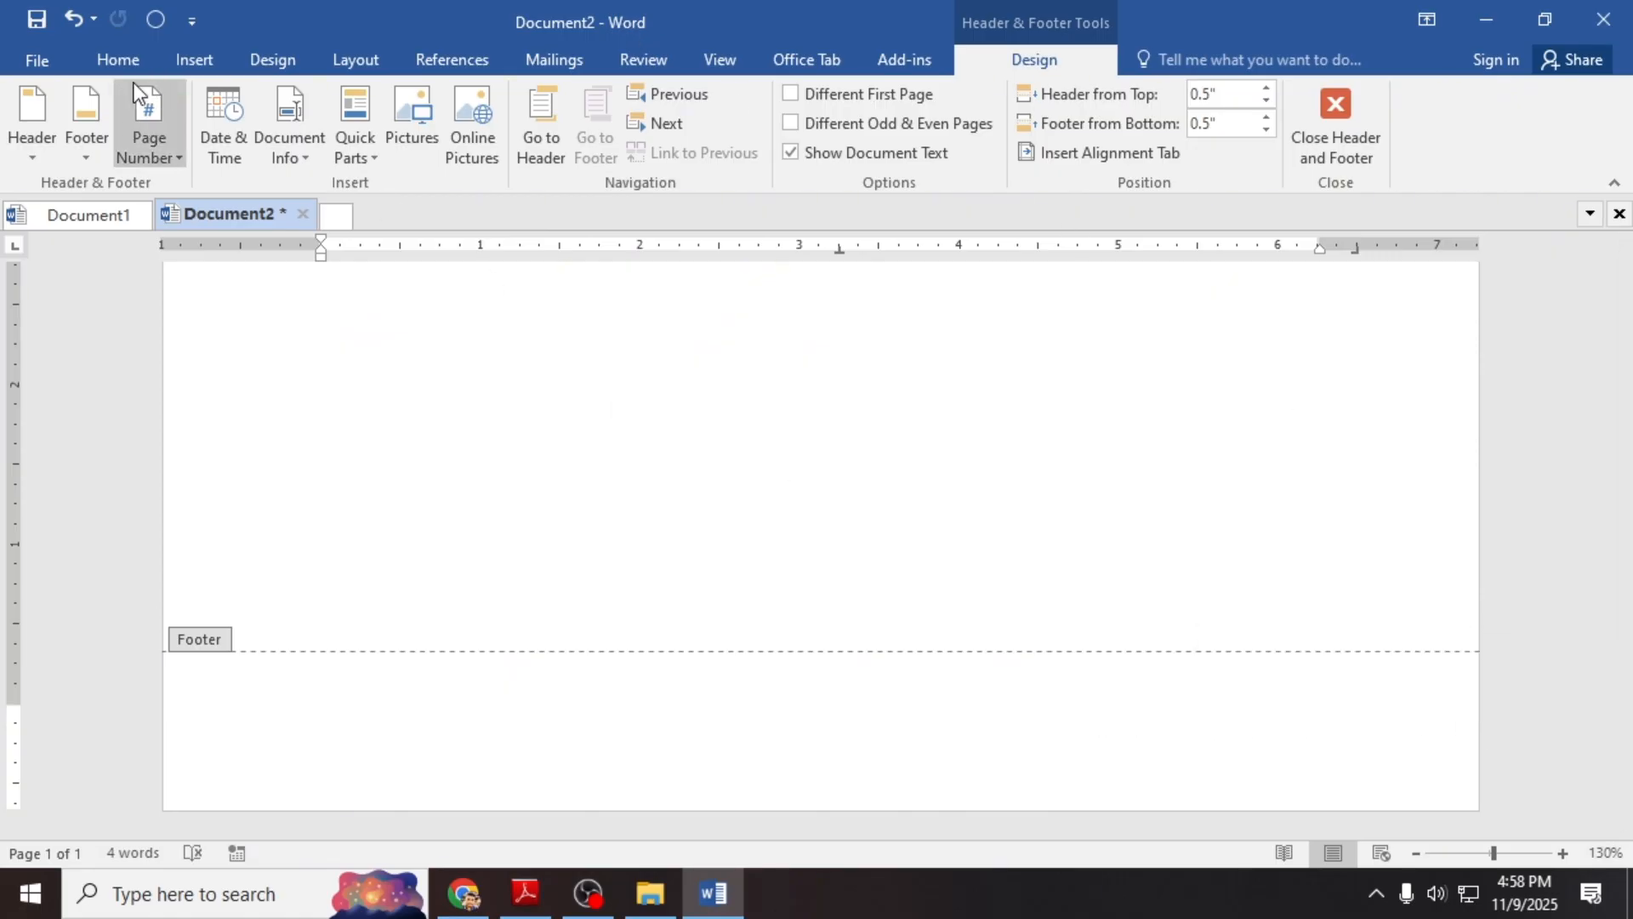
Step: Save the document to the Downloads folder
{"action": "left_click", "coordinate": [36, 19]}
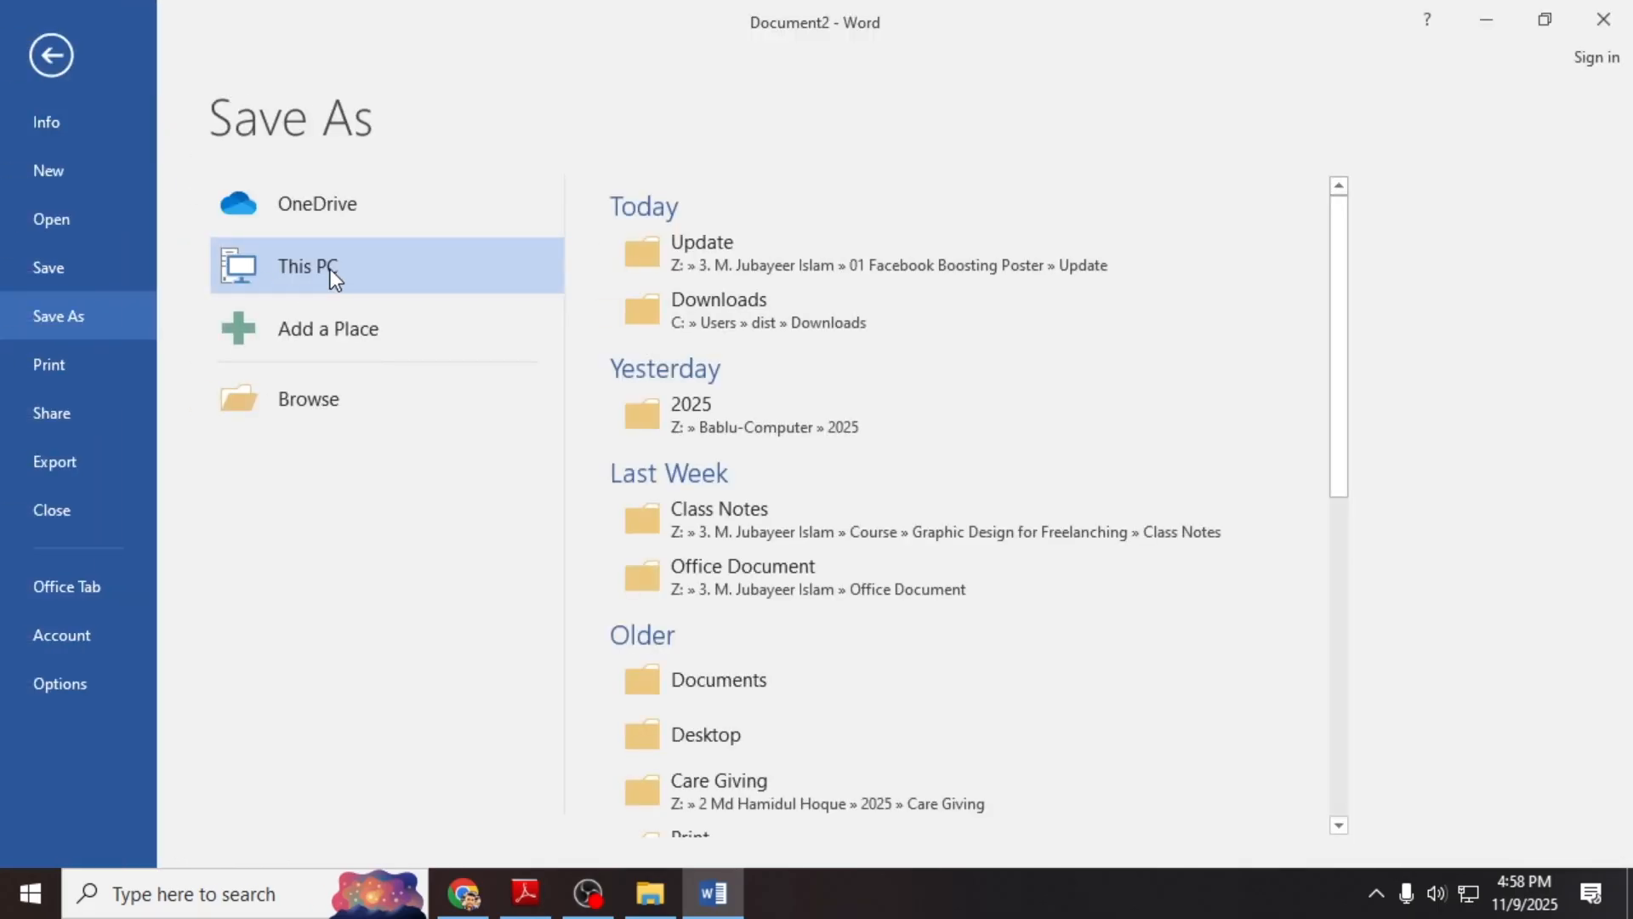
{"action": "left_click", "coordinate": [816, 319]}
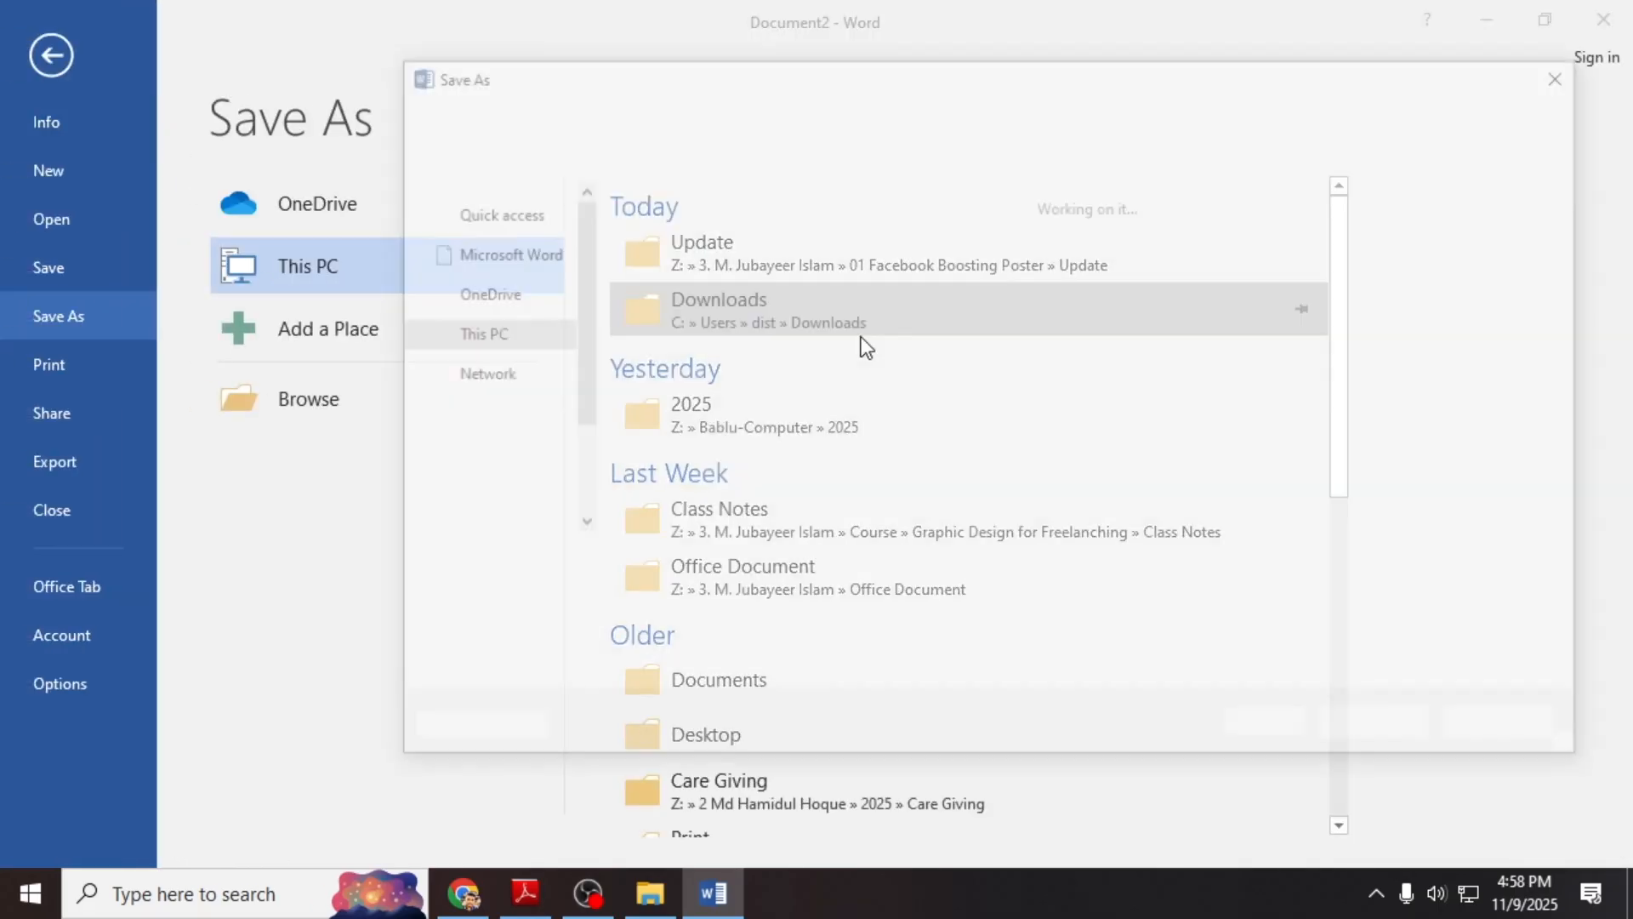
{"action": "left_click", "coordinate": [1380, 738]}
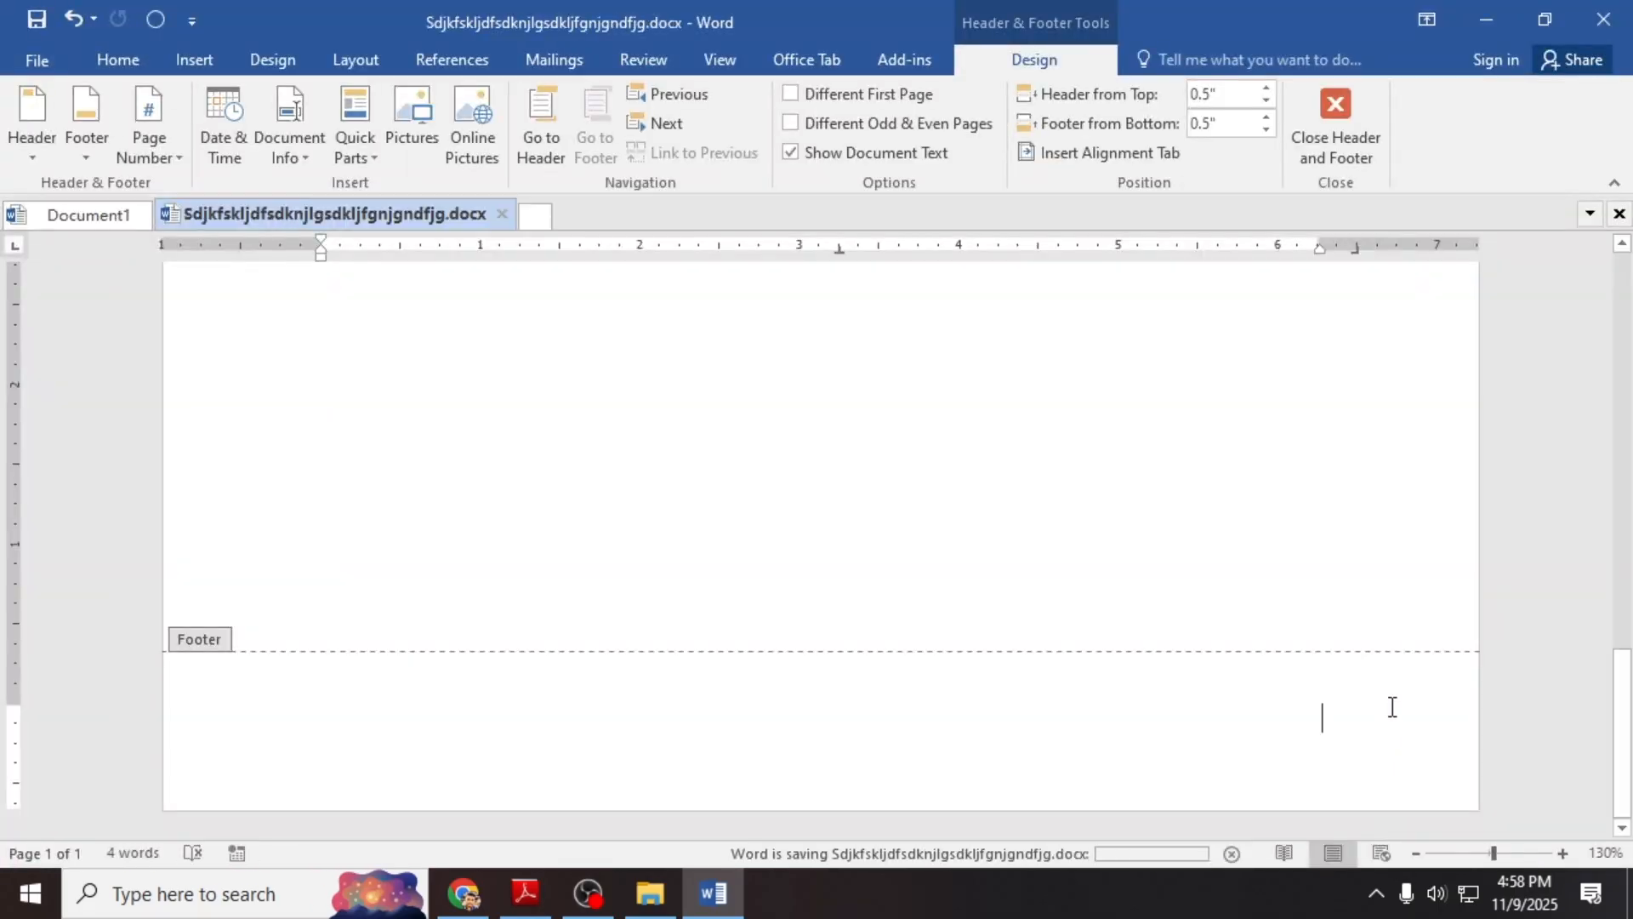
Step: Insert the full File Path field in the footer and close Header and Footer
{"action": "left_click", "coordinate": [305, 162]}
{"action": "left_click", "coordinate": [320, 215]}
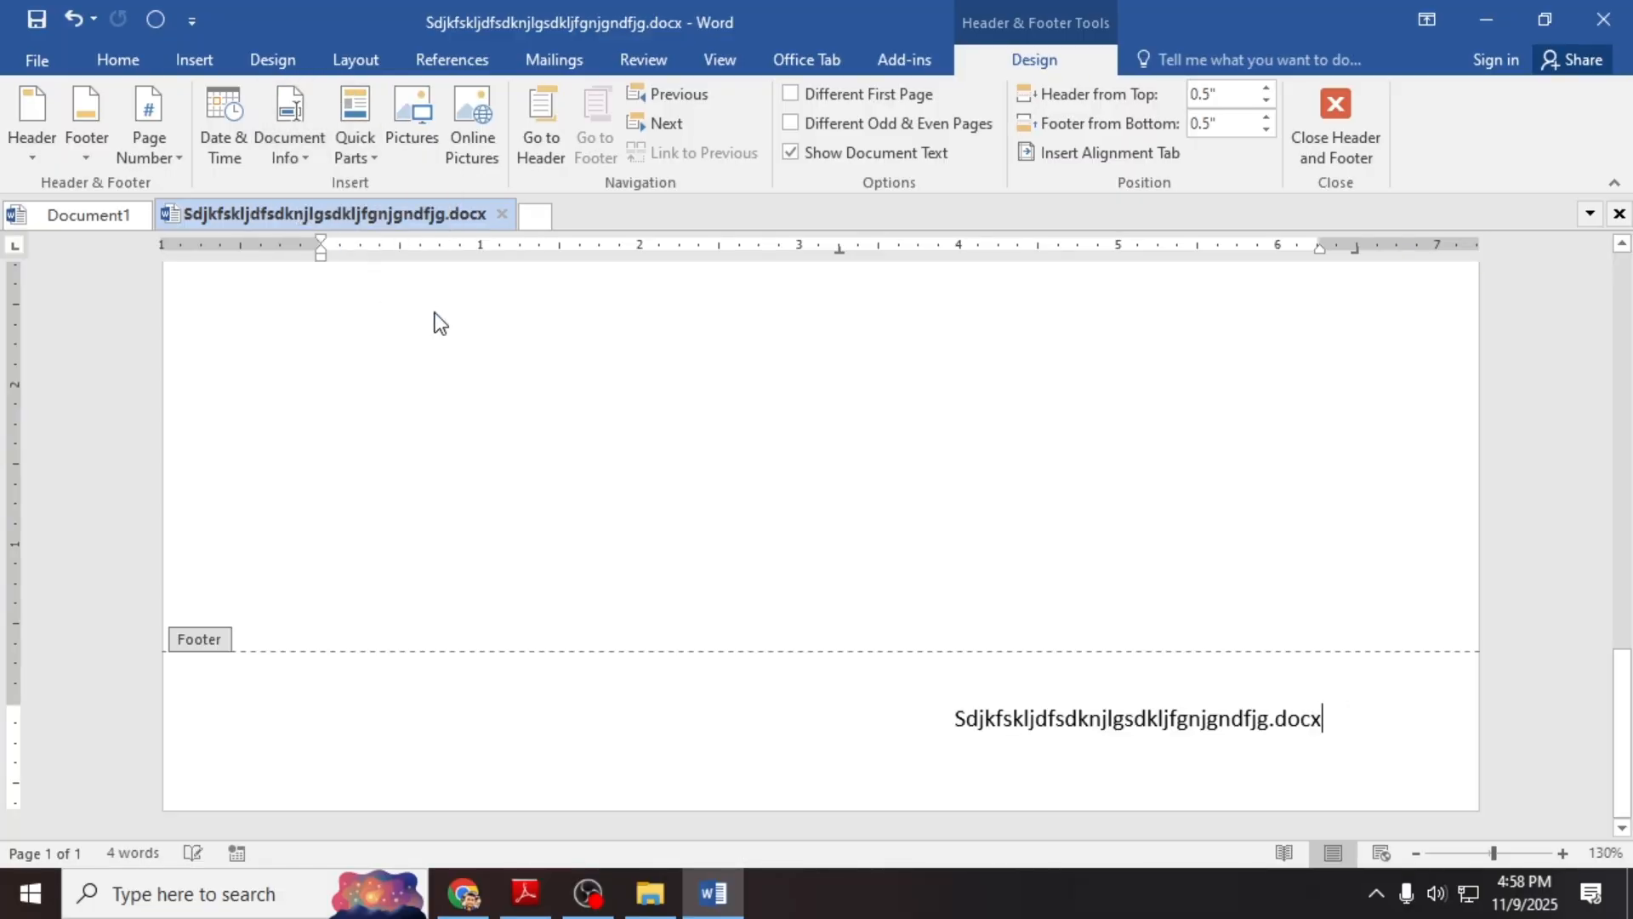
{"action": "key", "text": "ctrl+z"}
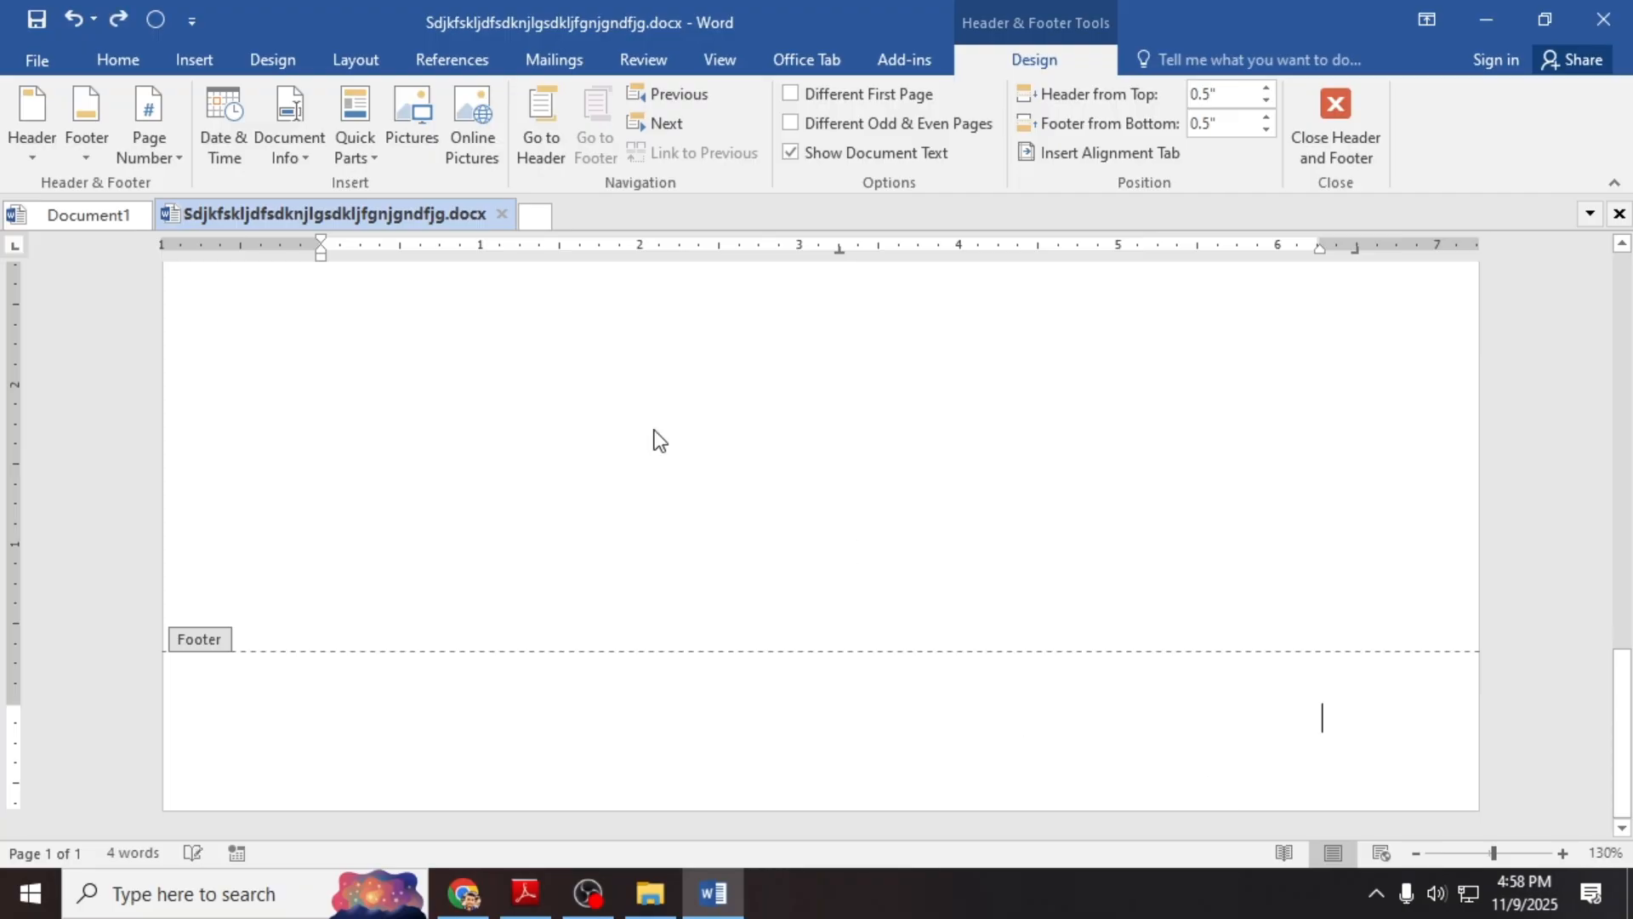
{"action": "left_click", "coordinate": [303, 136]}
{"action": "left_click", "coordinate": [304, 247]}
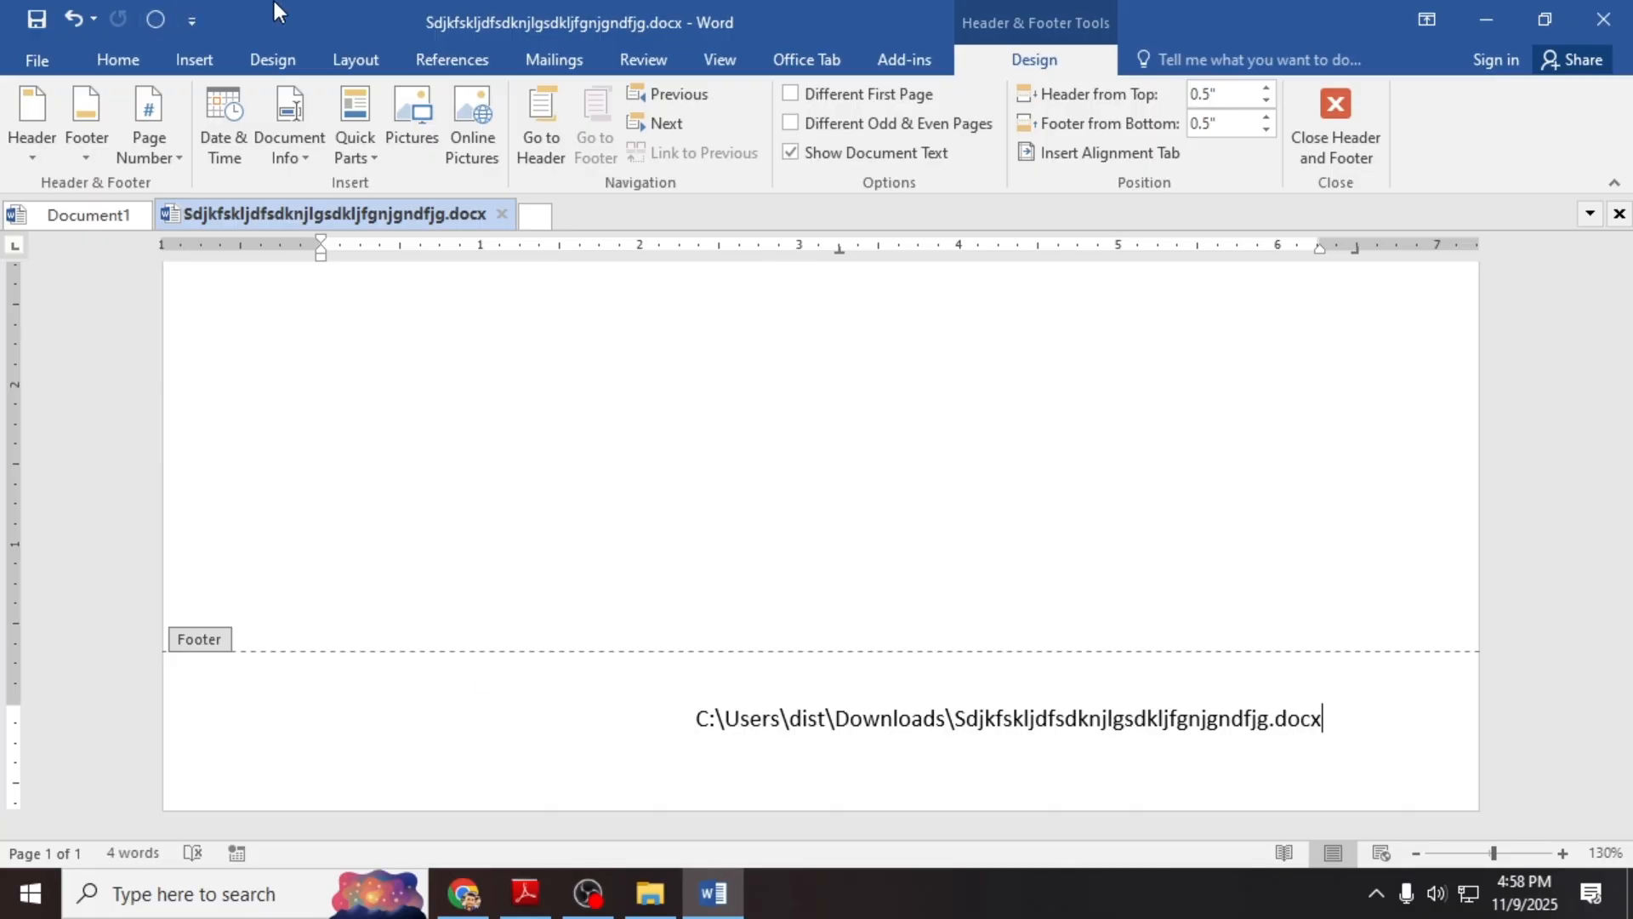
{"action": "left_click", "coordinate": [1346, 120]}
{"action": "scroll", "coordinate": [1295, 302], "scroll_direction": "up", "scroll_amount": 3}
{"action": "scroll", "coordinate": [1231, 605], "scroll_direction": "down", "scroll_amount": 7}
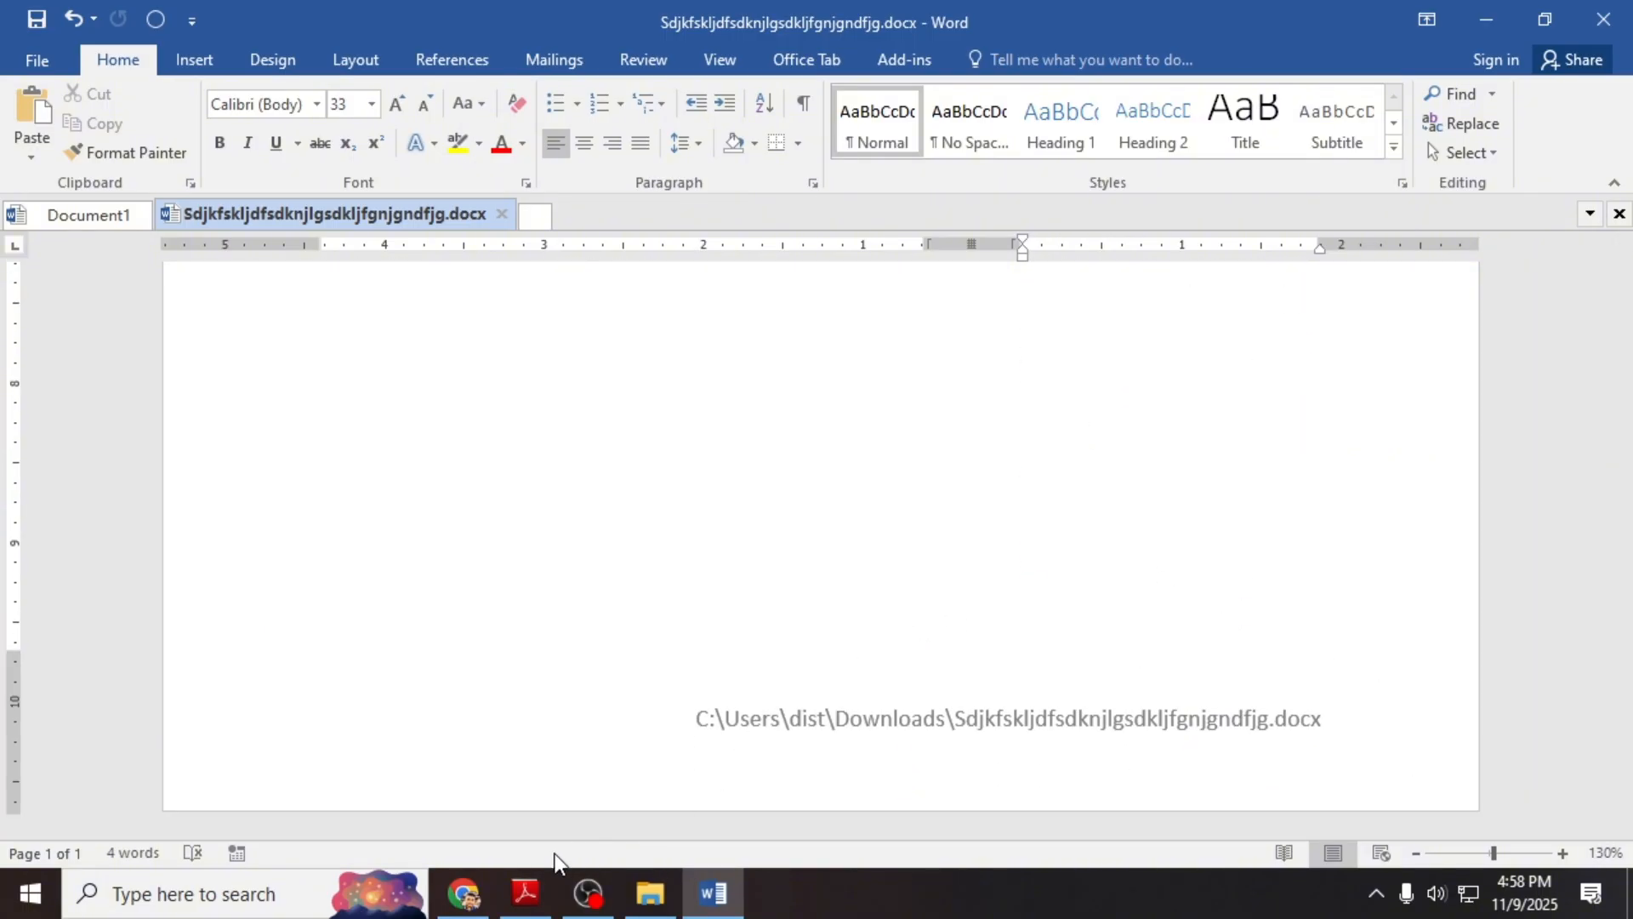
{"action": "left_click", "coordinate": [475, 891]}
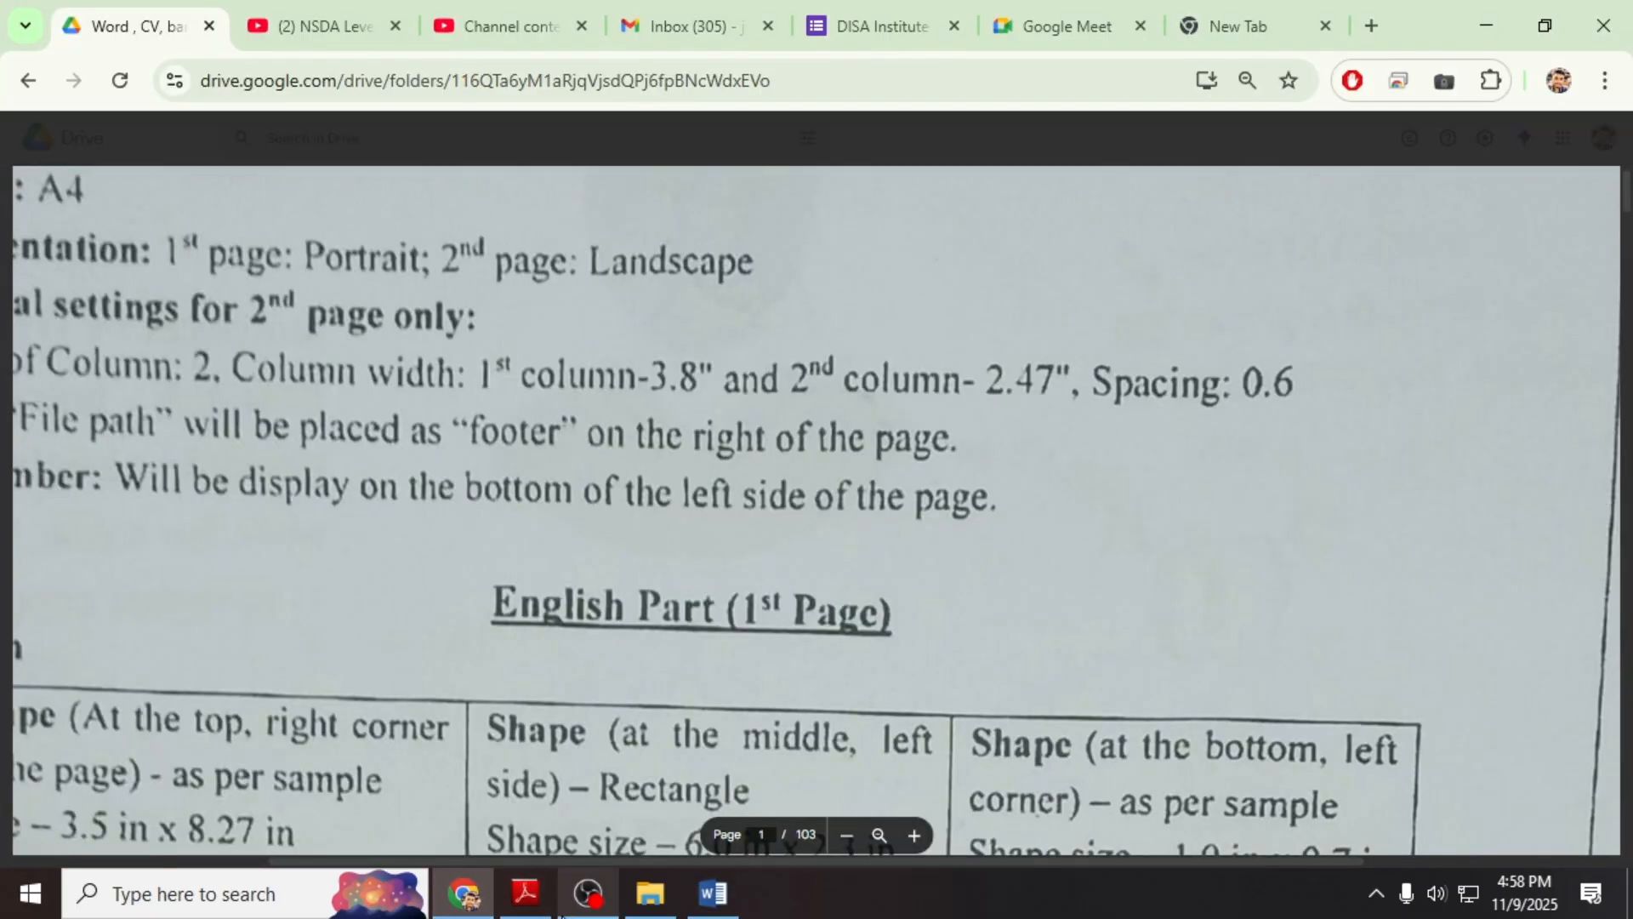
Step: Zoom through the spec PDF to read its footer and bottom-left page-number rules, then return to Word
{"action": "left_click", "coordinate": [847, 836]}
{"action": "left_click", "coordinate": [847, 836]}
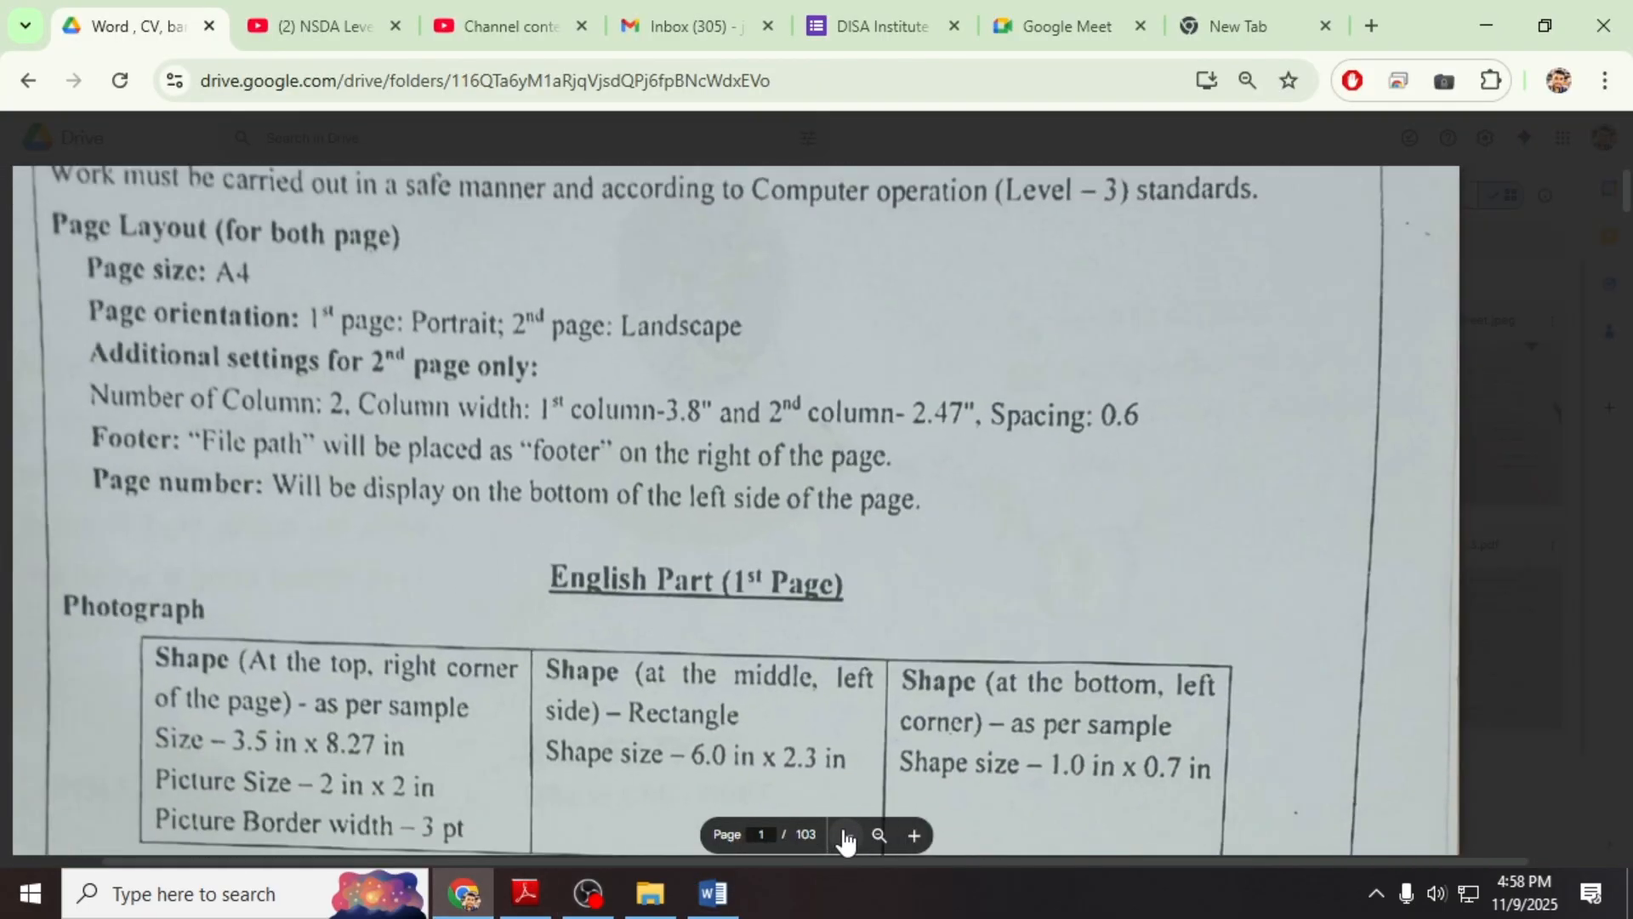
{"action": "scroll", "coordinate": [888, 686], "scroll_direction": "down", "scroll_amount": 2}
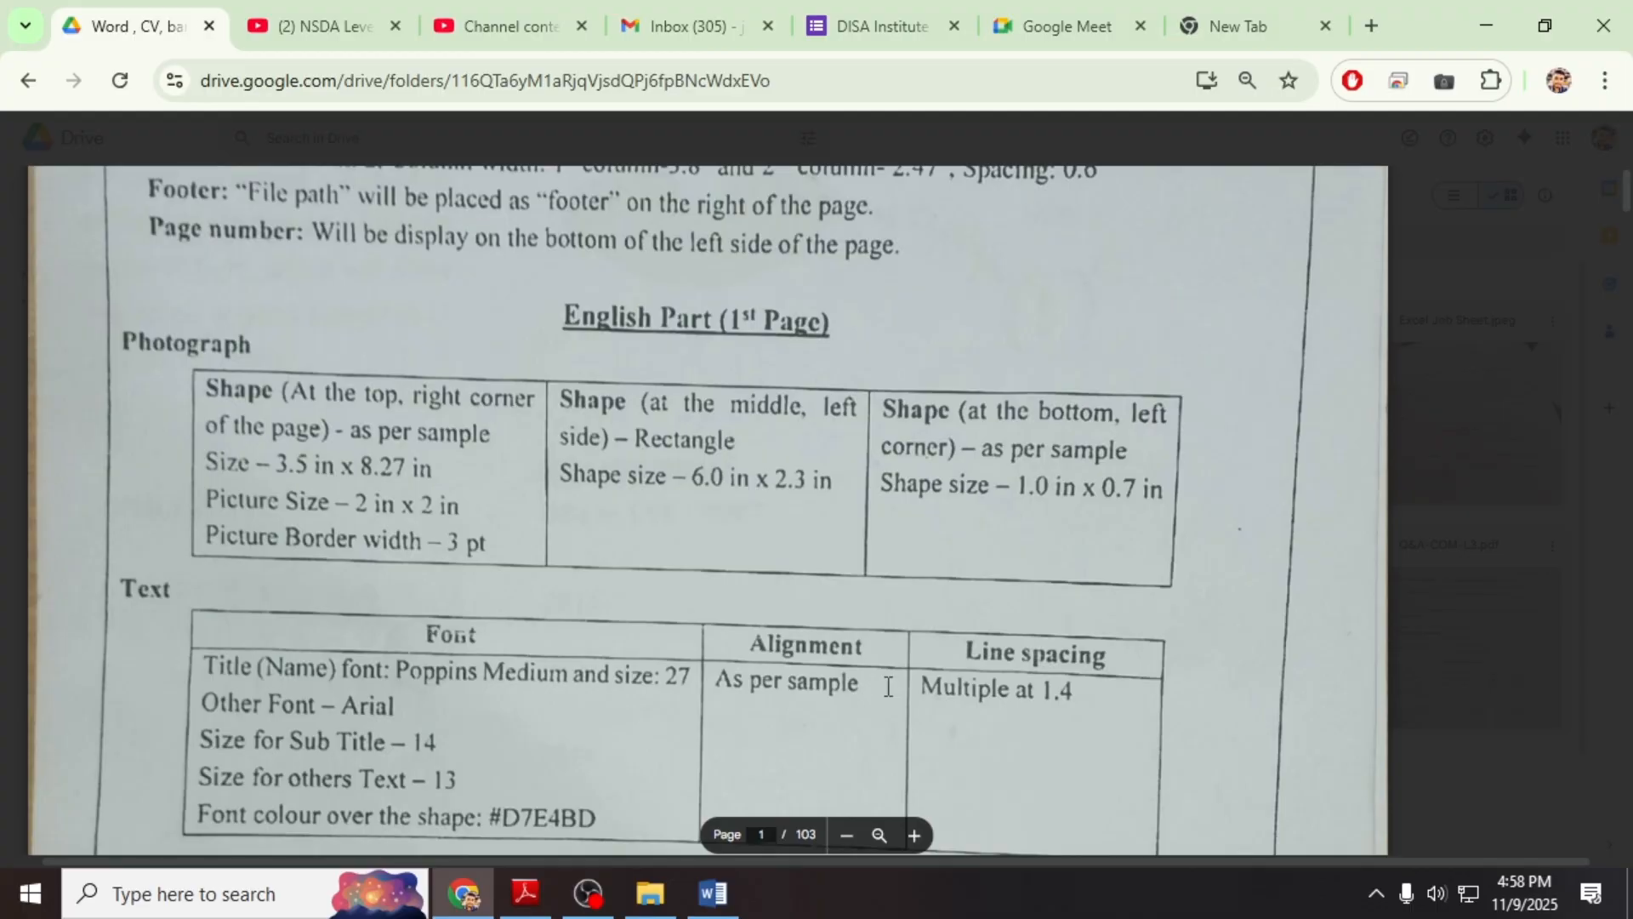
{"action": "scroll", "coordinate": [751, 569], "scroll_direction": "up", "scroll_amount": 2}
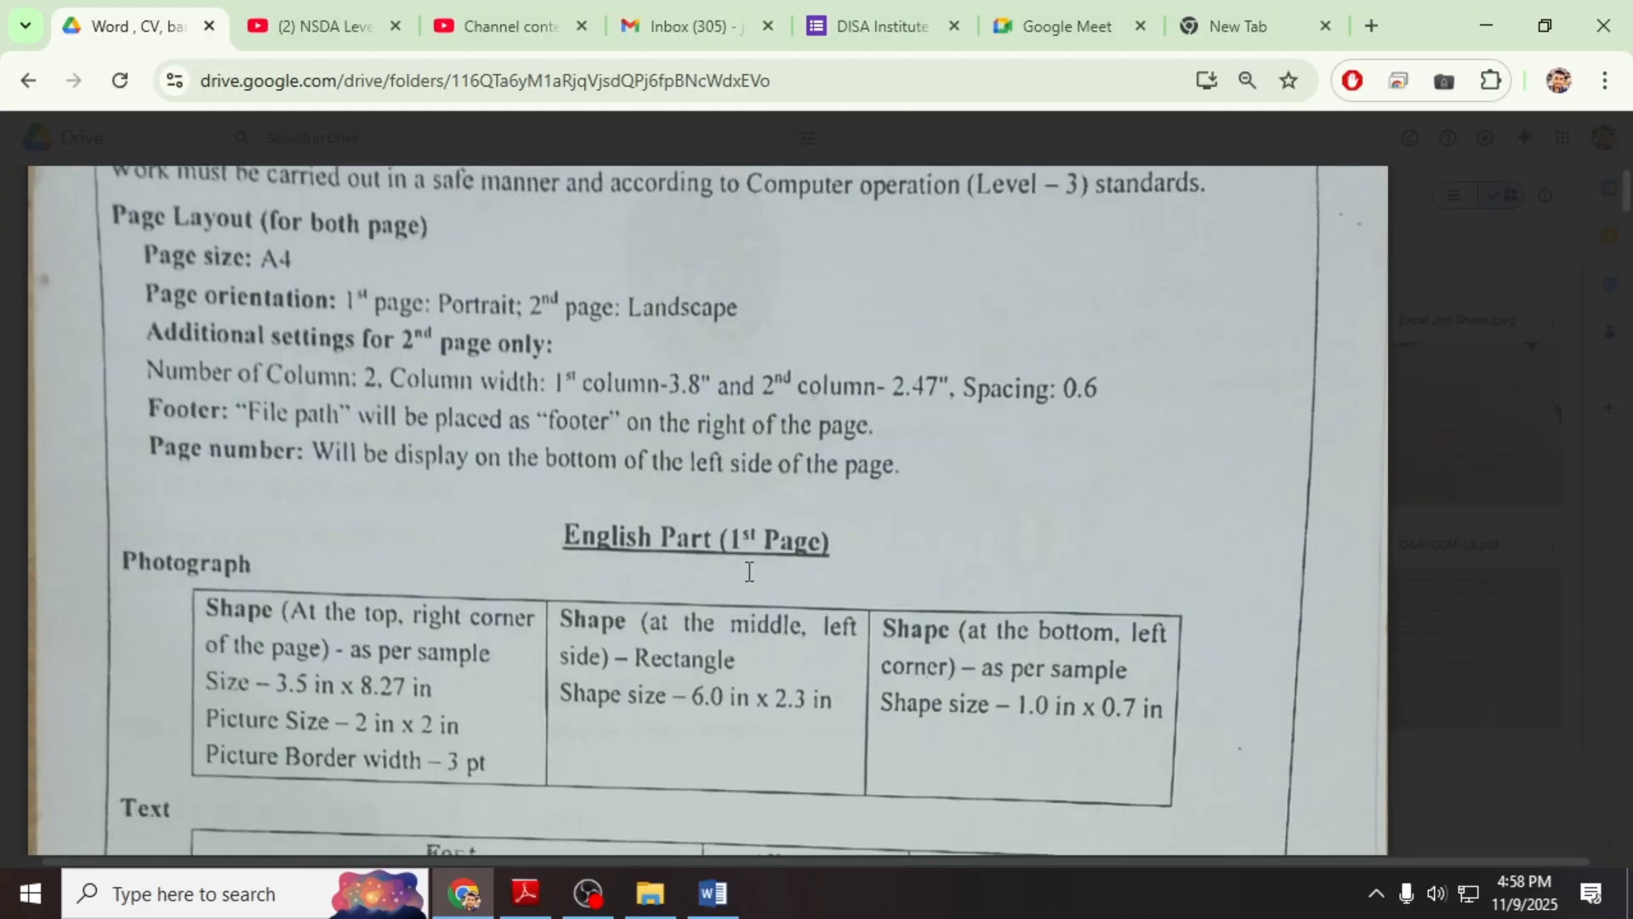
{"action": "scroll", "coordinate": [748, 569], "scroll_direction": "down", "scroll_amount": 1}
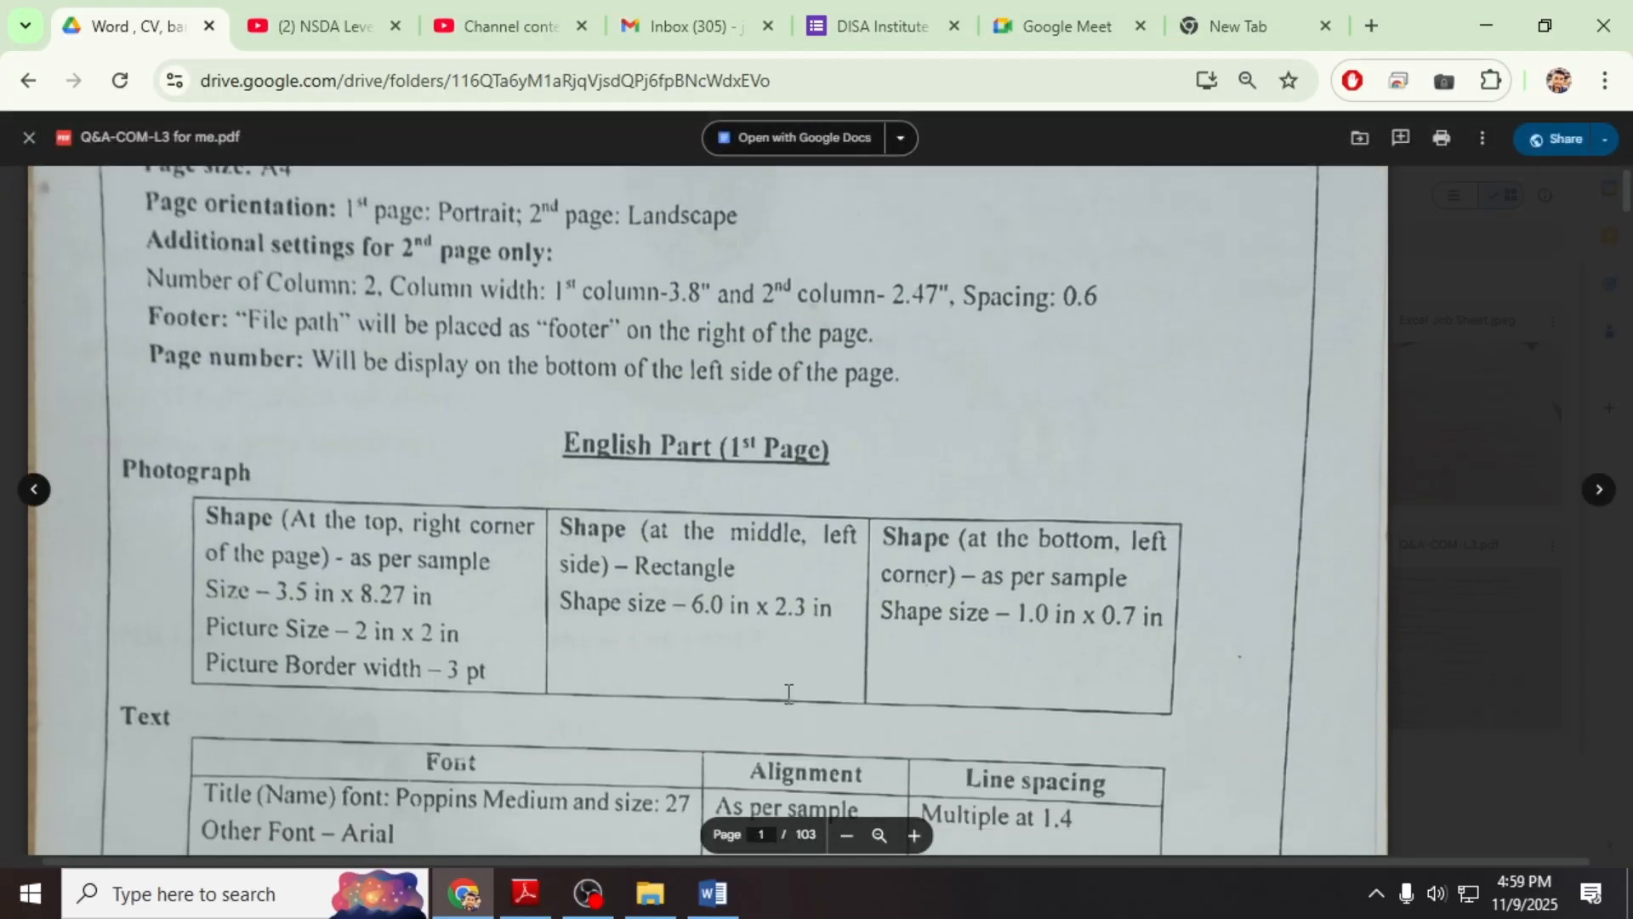
{"action": "left_click", "coordinate": [847, 836]}
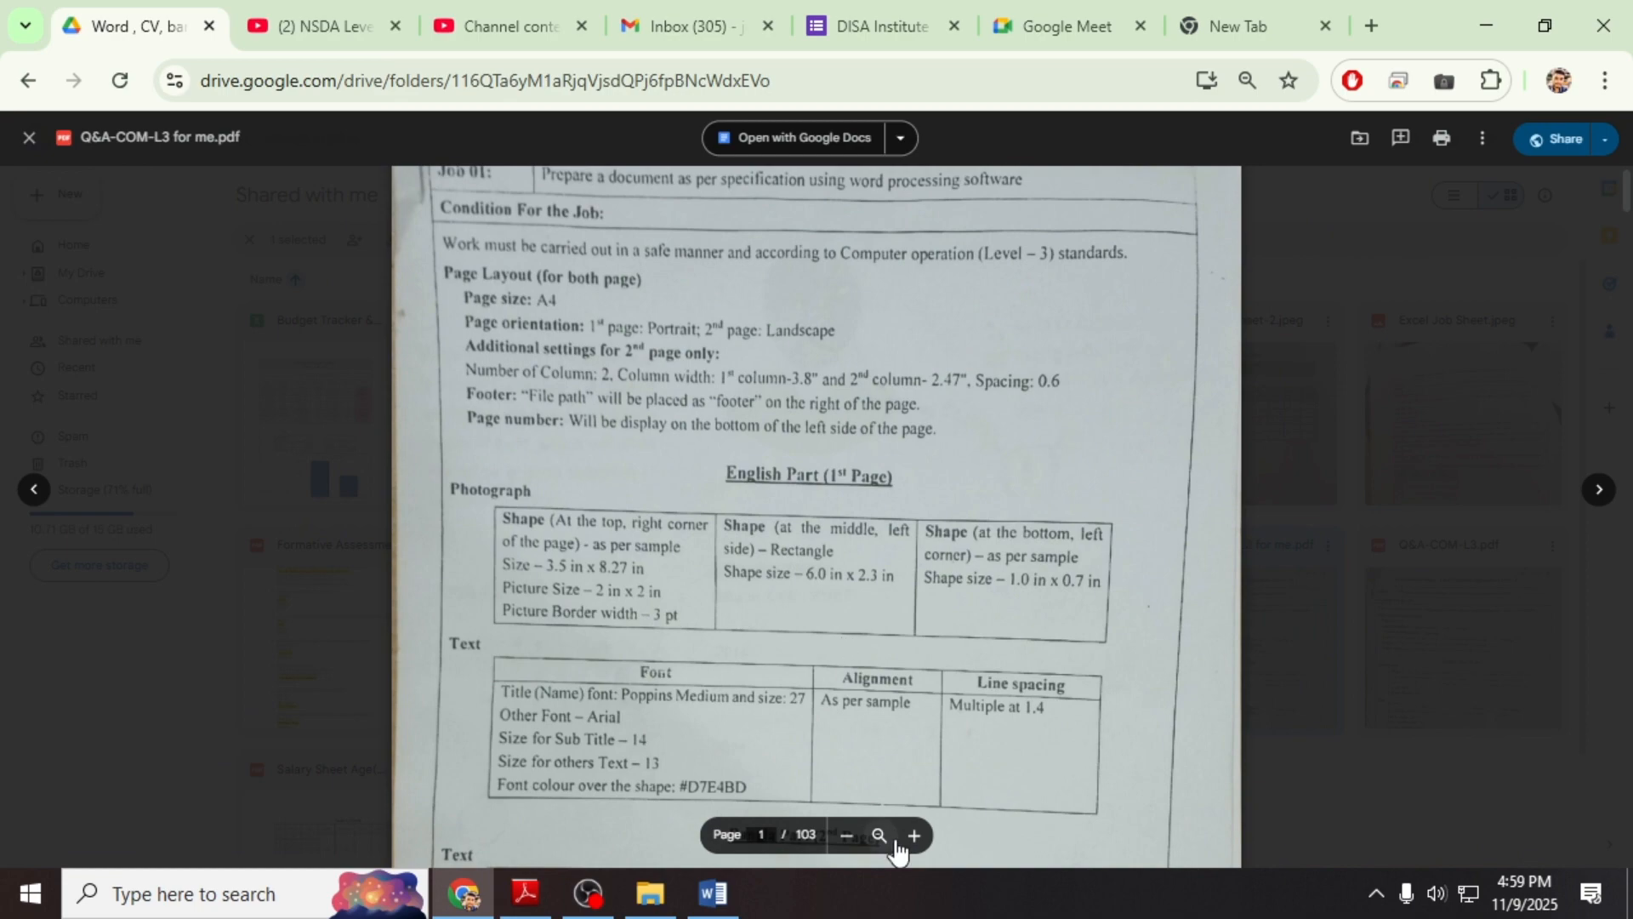
{"action": "left_click", "coordinate": [879, 837]}
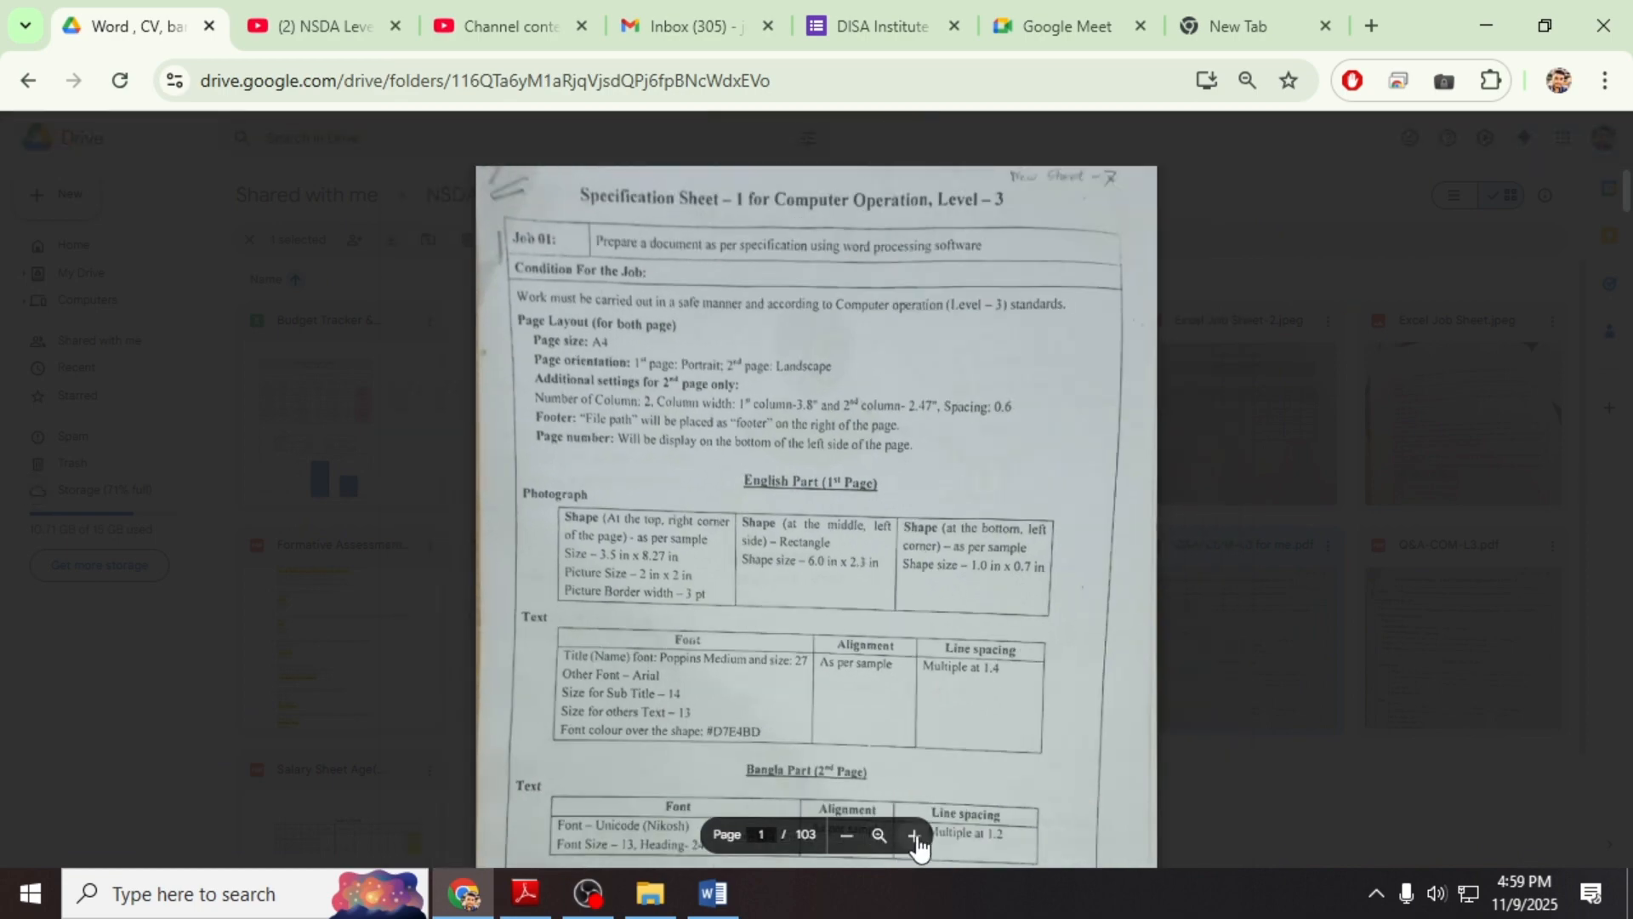
{"action": "left_click", "coordinate": [915, 837]}
{"action": "left_click", "coordinate": [915, 837]}
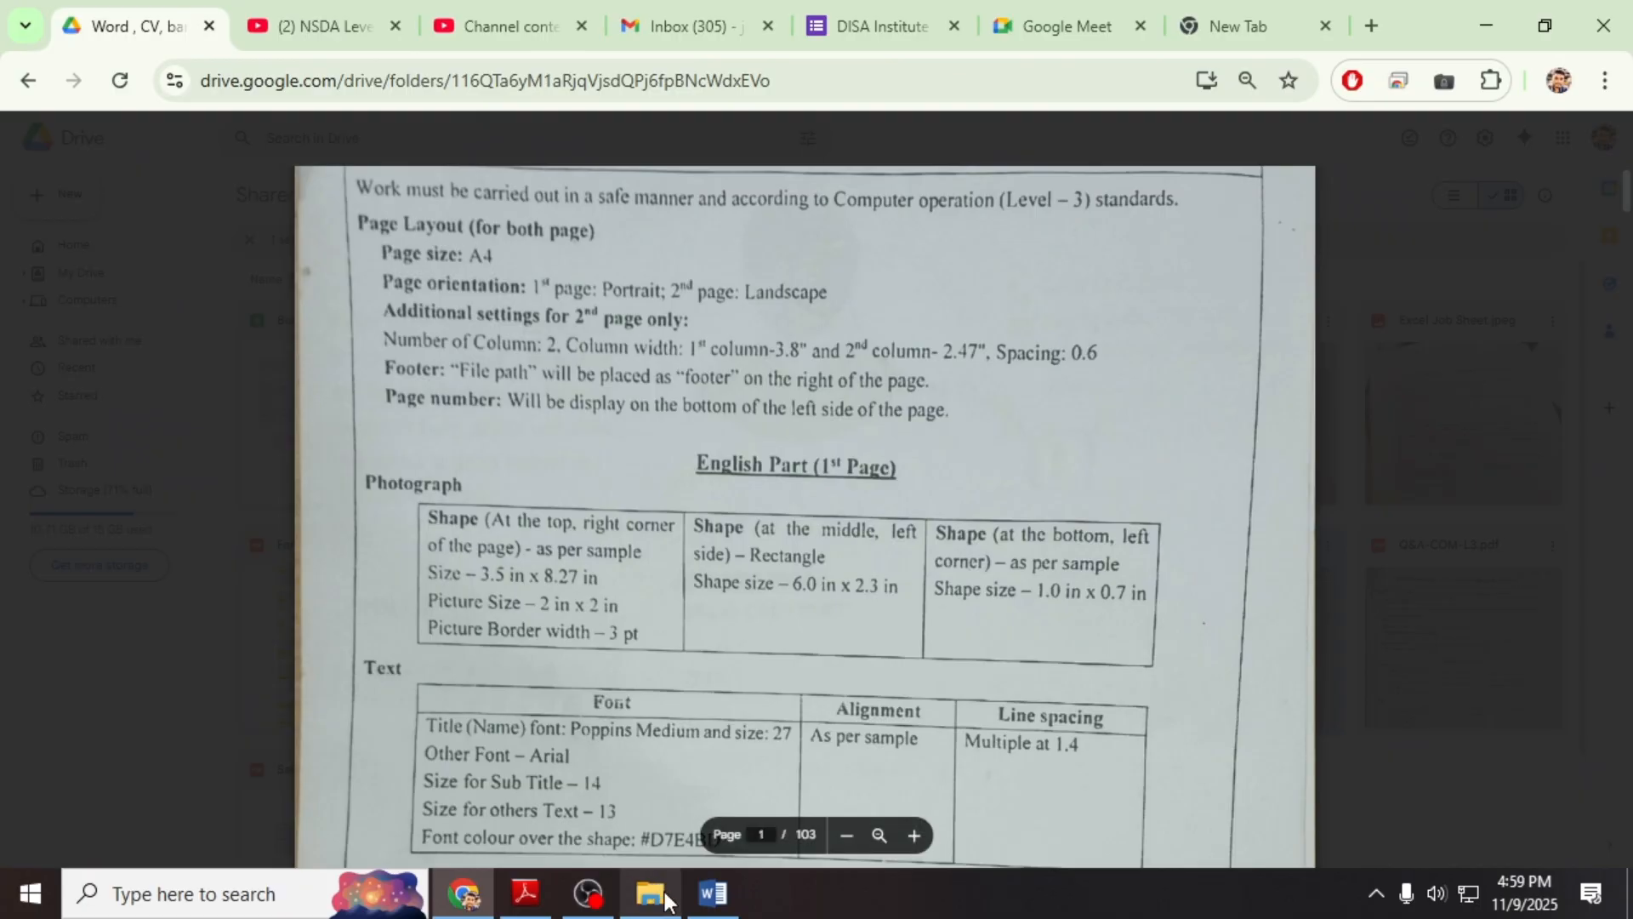
{"action": "left_click", "coordinate": [713, 893]}
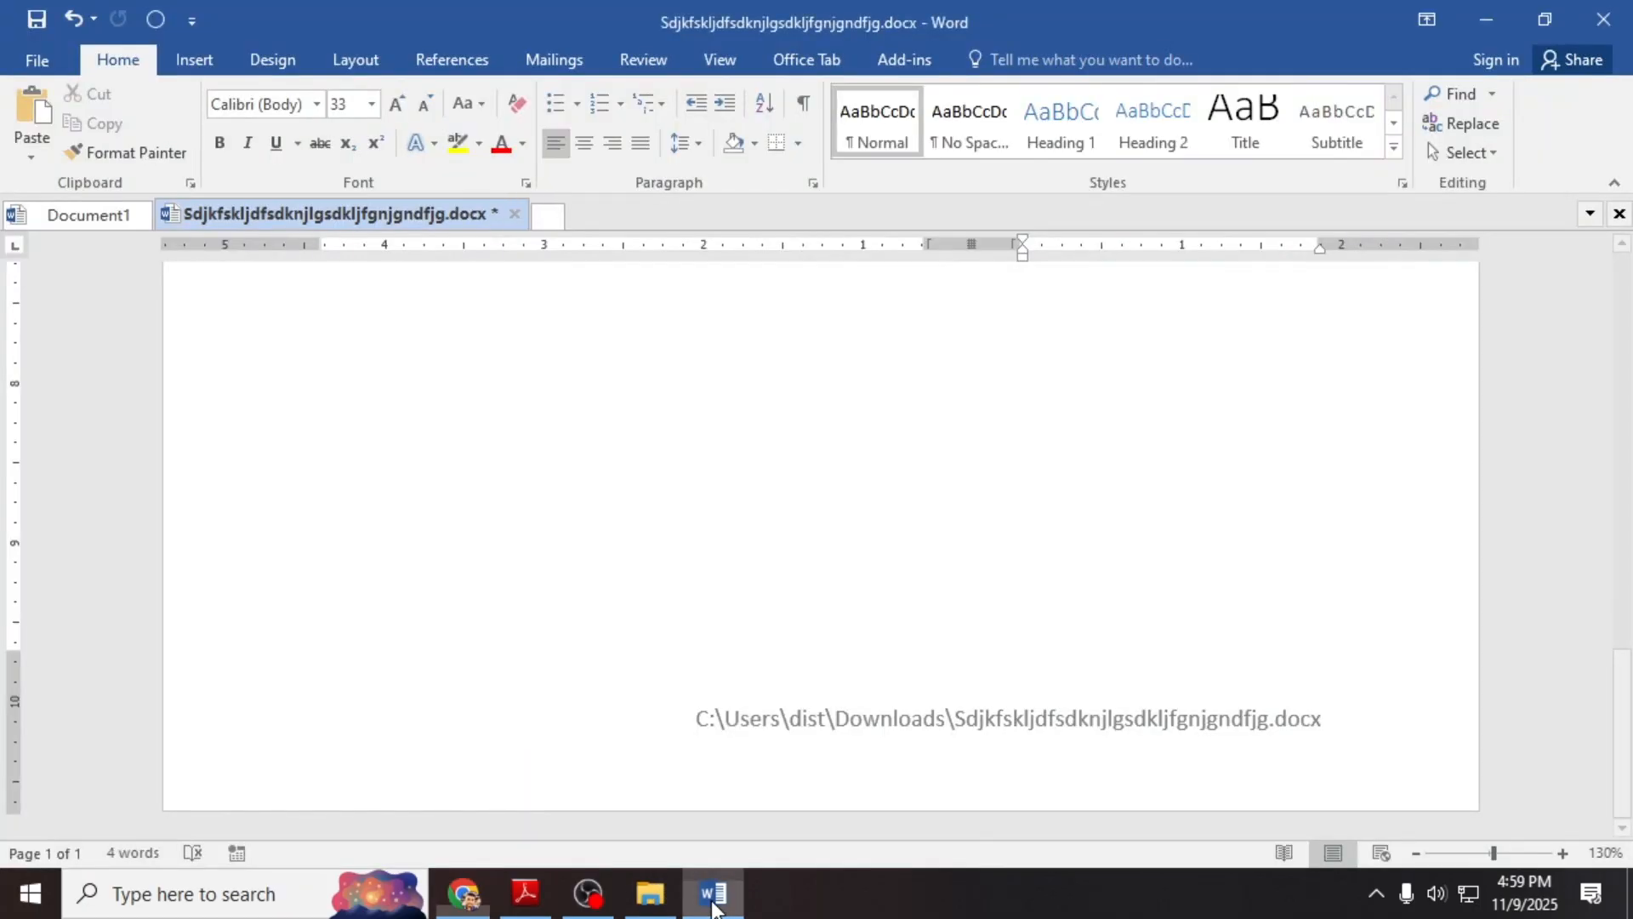
{"action": "left_click", "coordinate": [361, 51]}
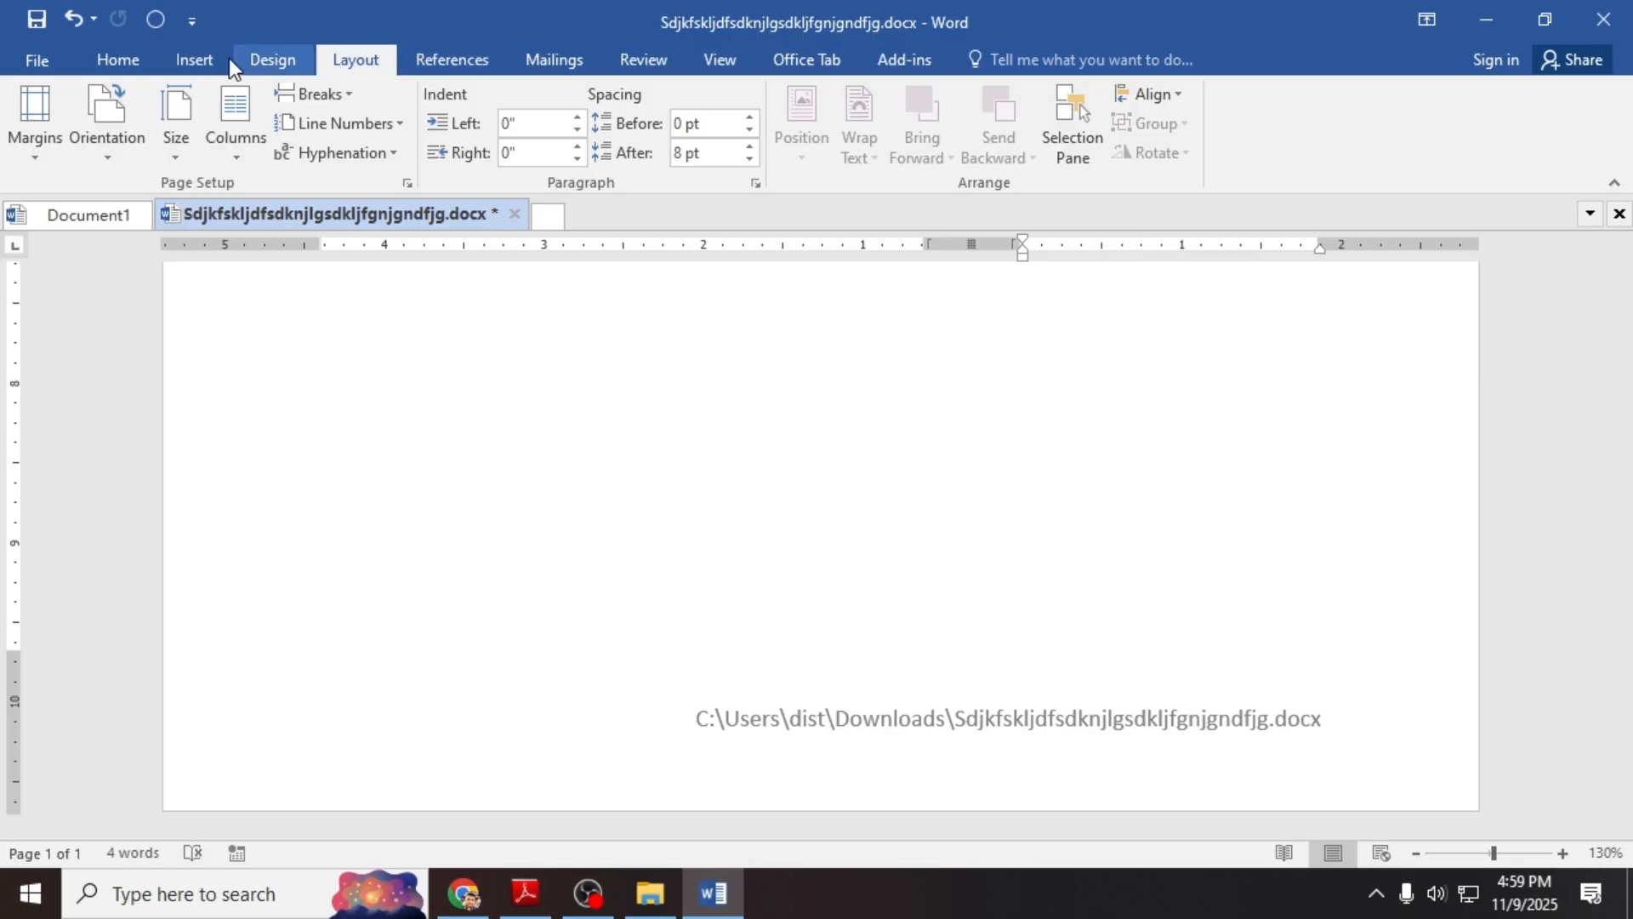
{"action": "left_click", "coordinate": [203, 63]}
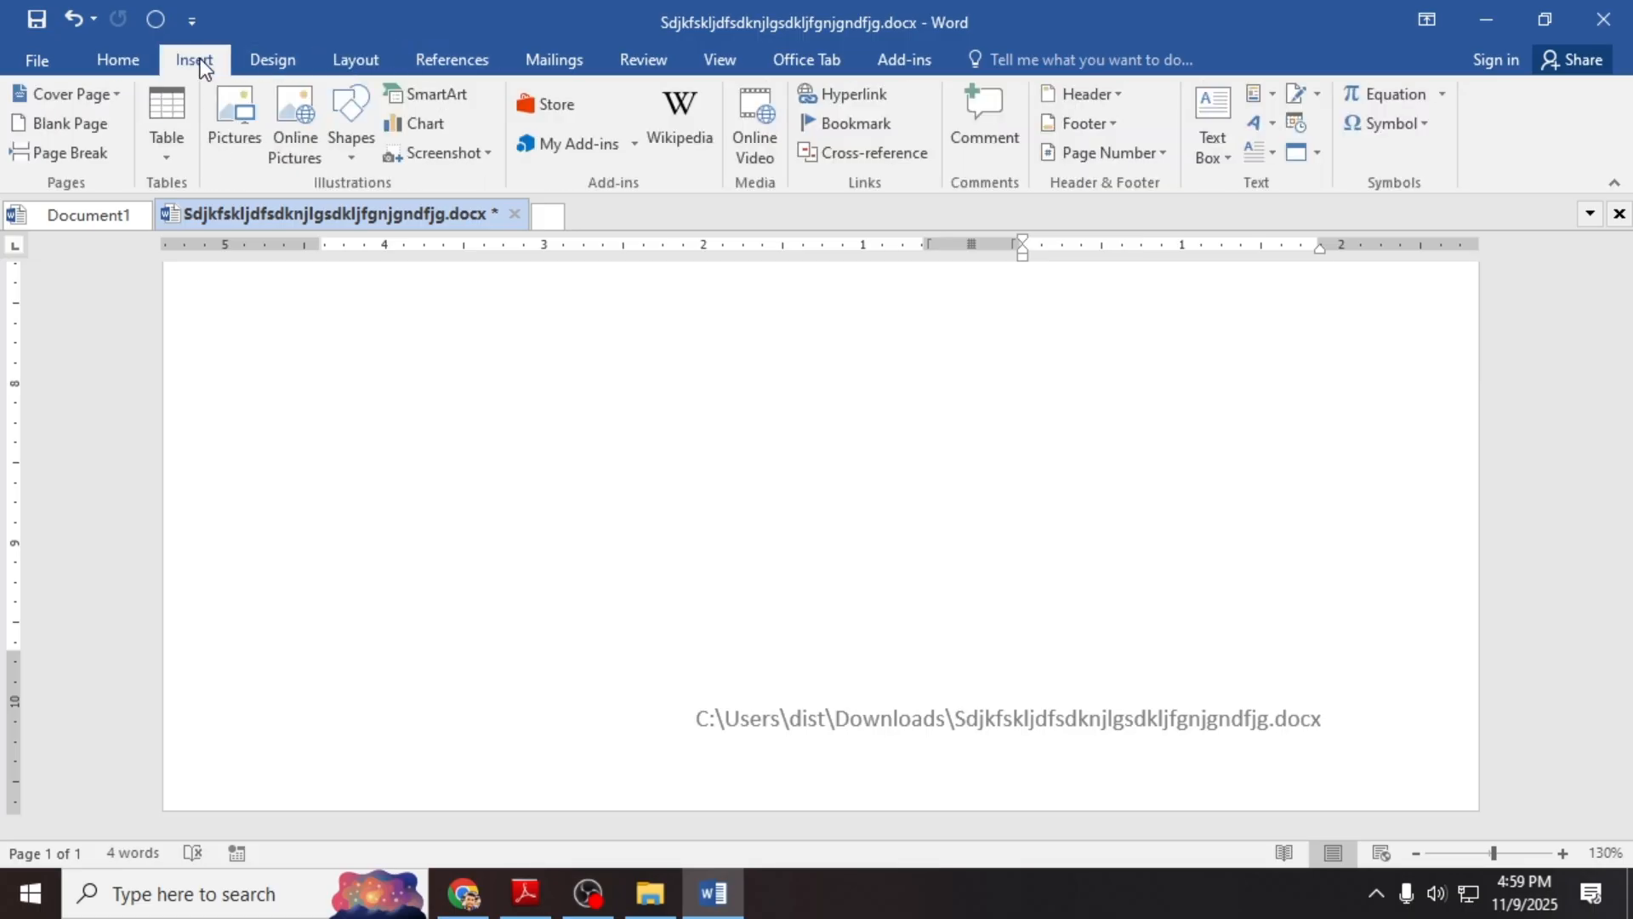
{"action": "left_click", "coordinate": [1089, 131]}
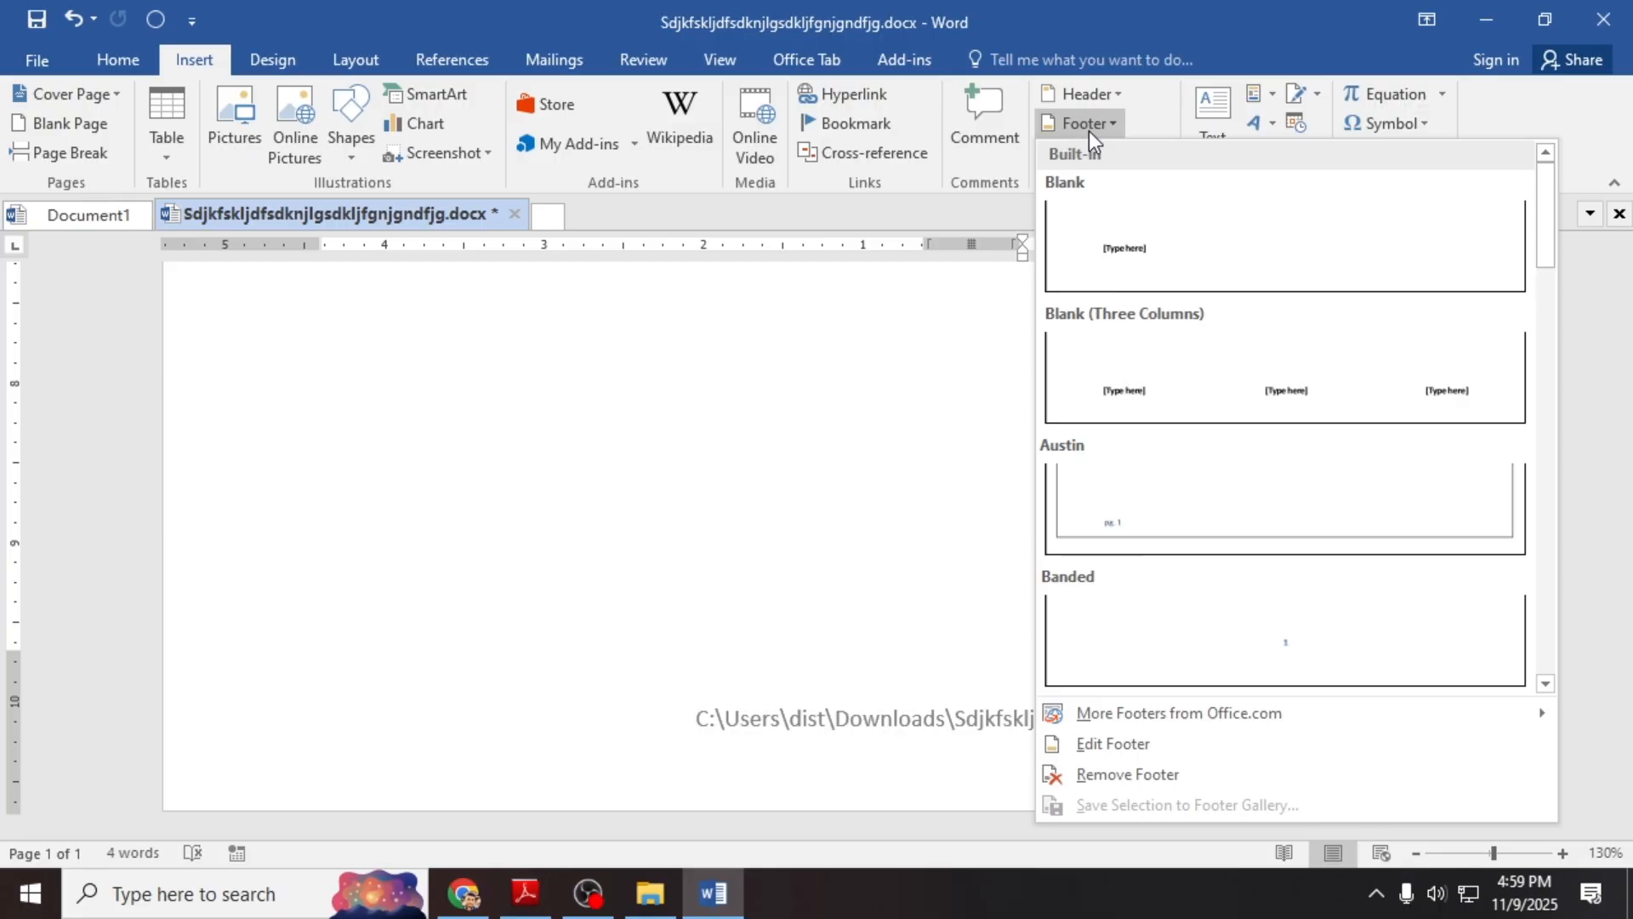
{"action": "left_click", "coordinate": [1147, 748]}
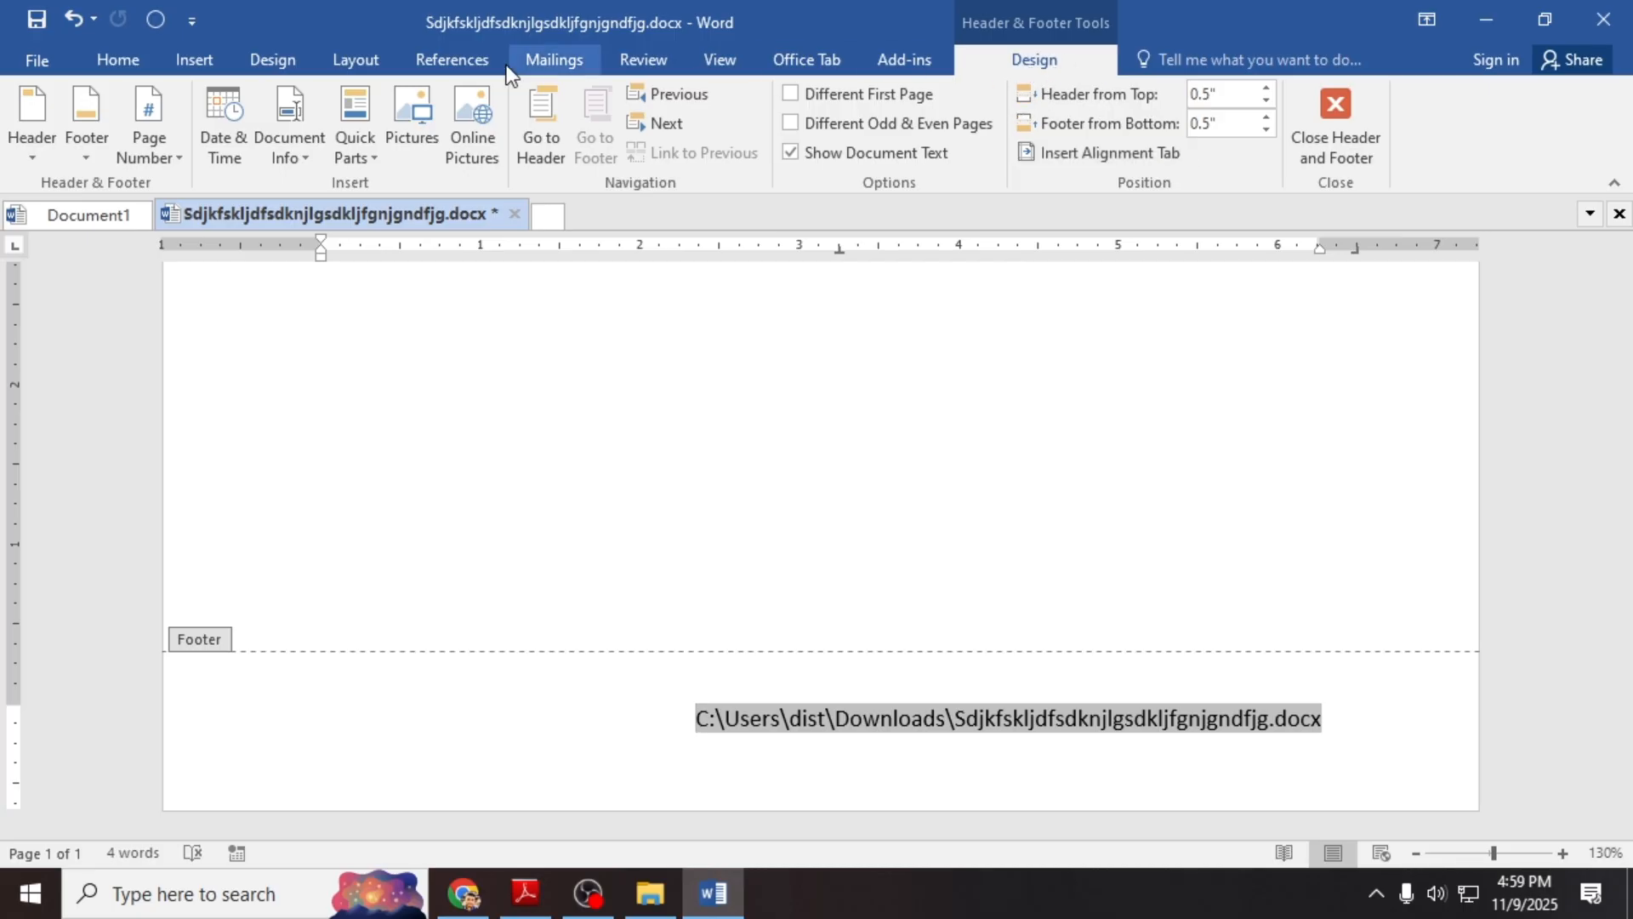
{"action": "left_click", "coordinate": [295, 159]}
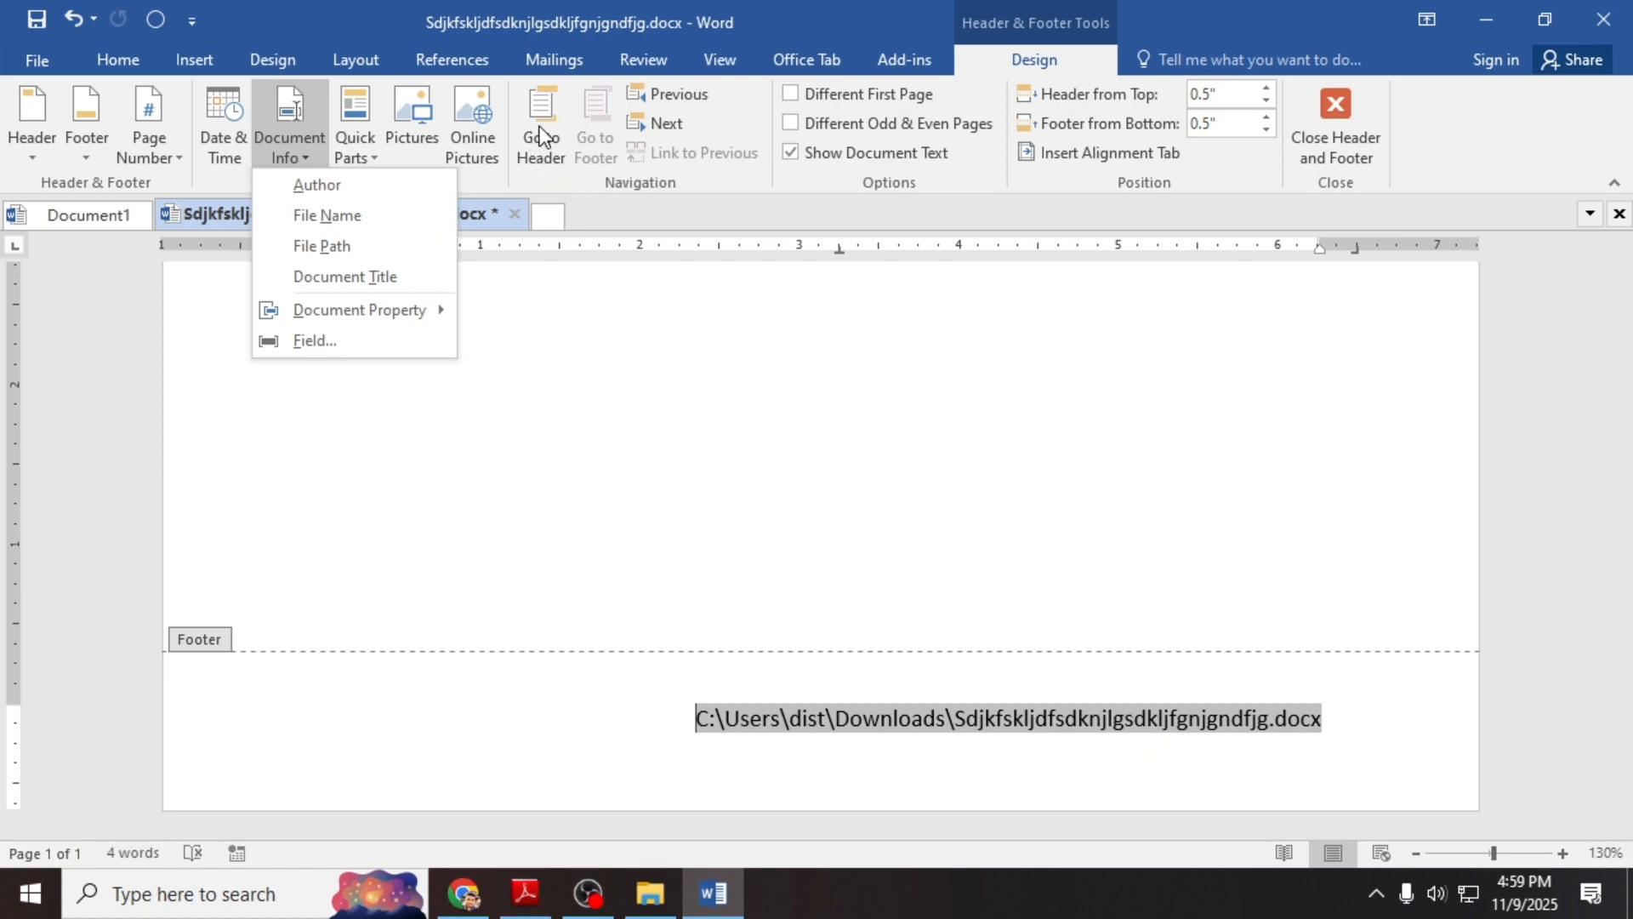
{"action": "left_click", "coordinate": [823, 736]}
{"action": "left_click", "coordinate": [1136, 737]}
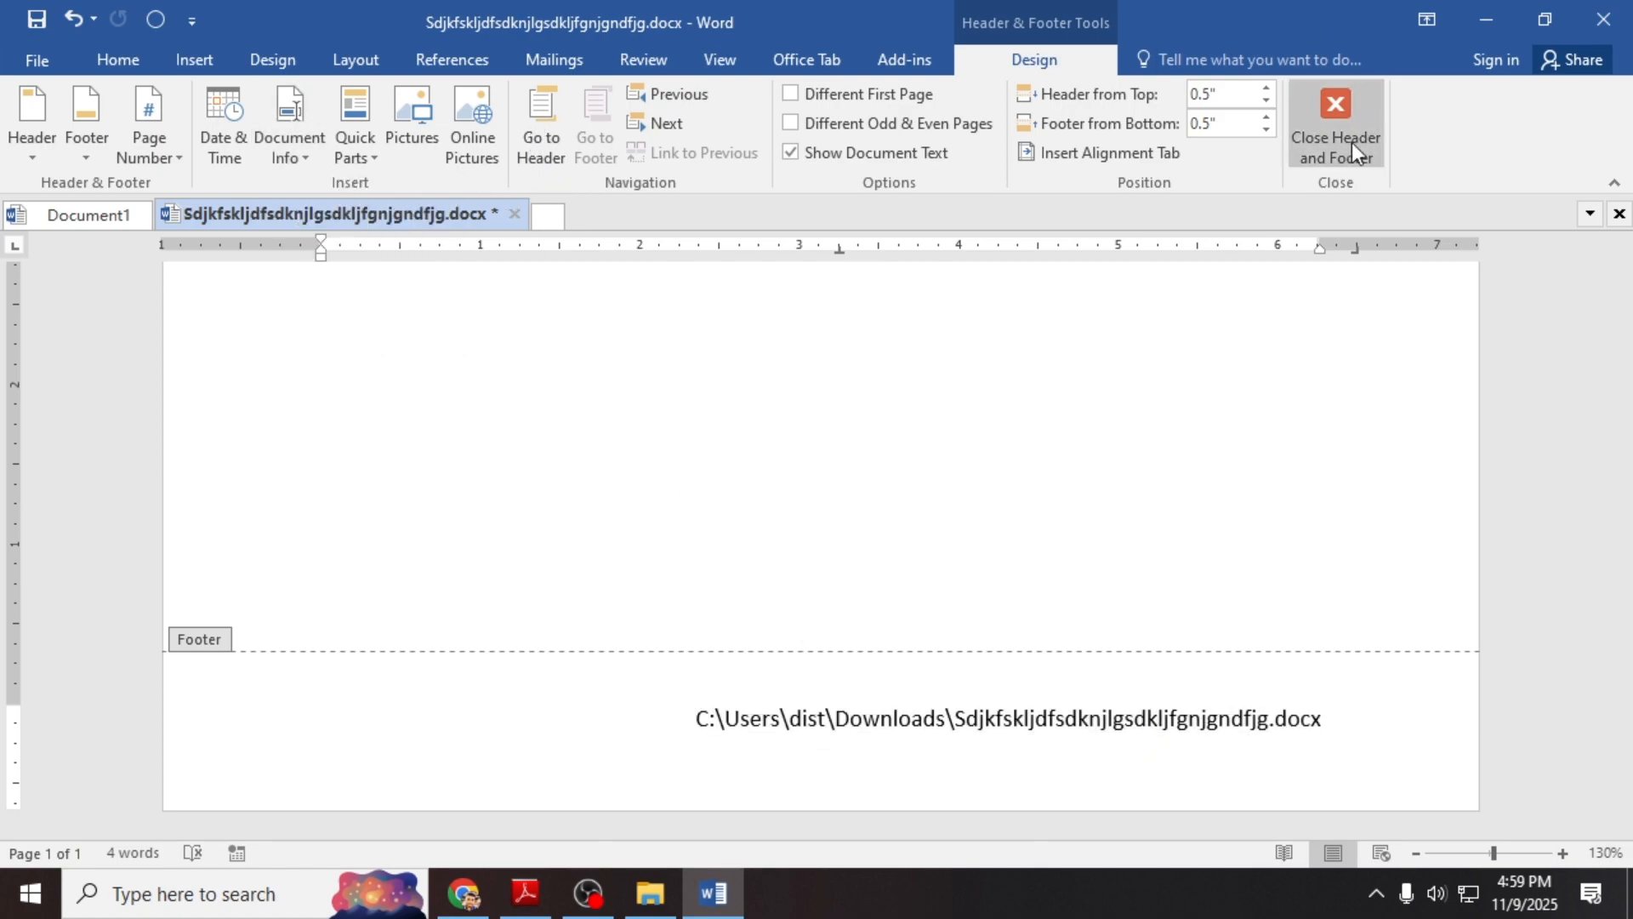
{"action": "left_click", "coordinate": [1351, 141]}
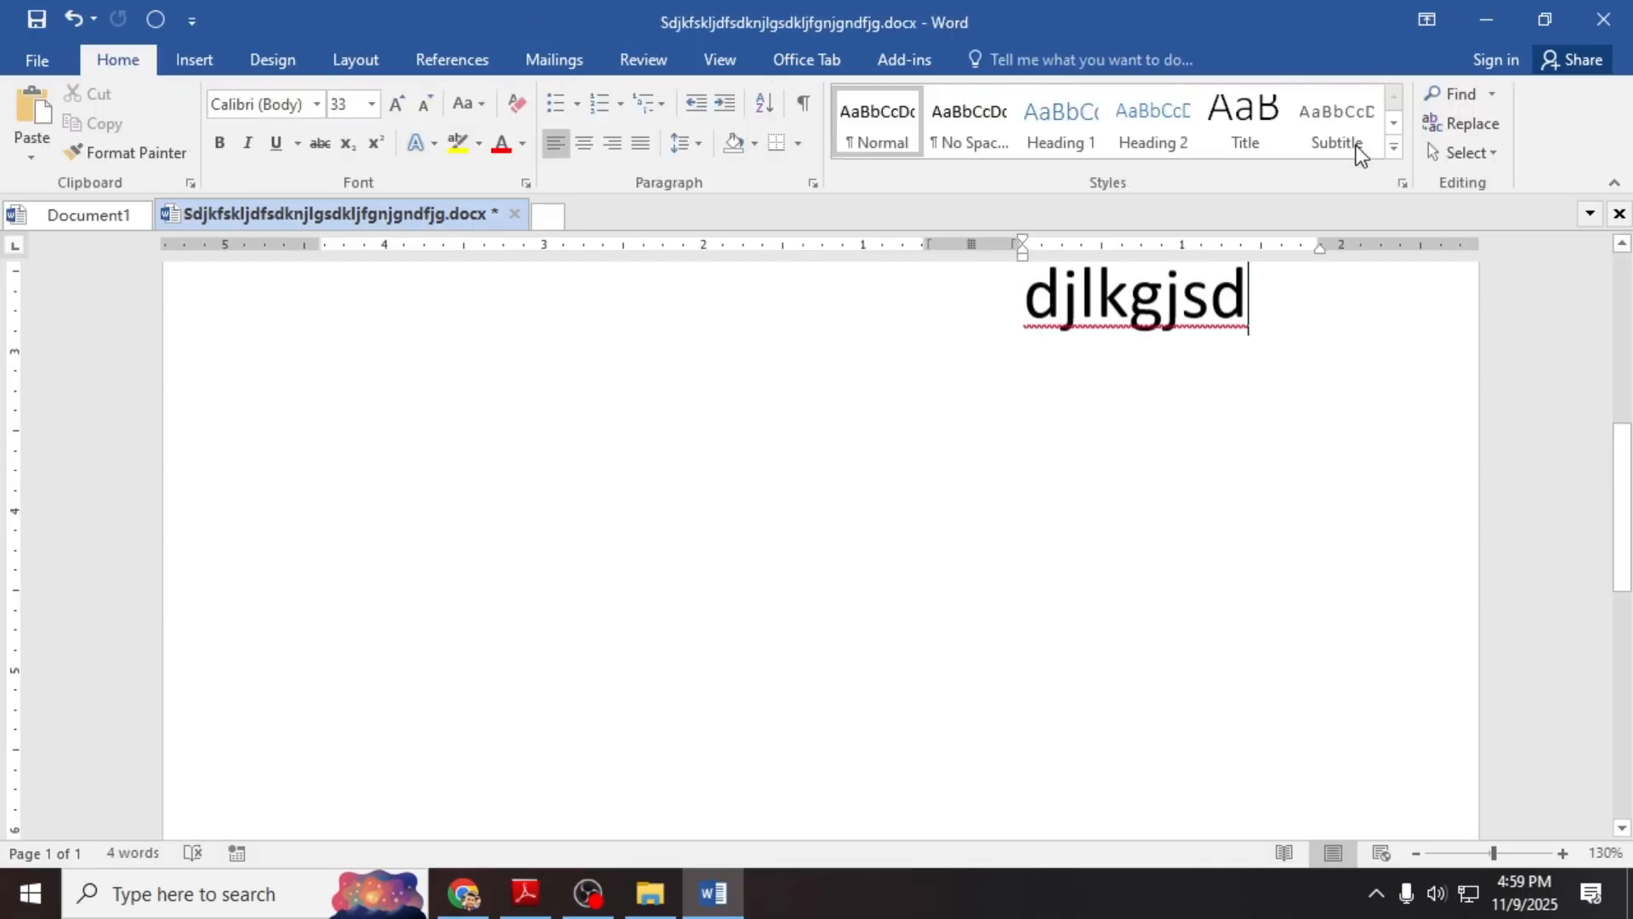
{"action": "left_click", "coordinate": [1185, 422]}
{"action": "scroll", "coordinate": [1186, 423], "scroll_direction": "up", "scroll_amount": 6}
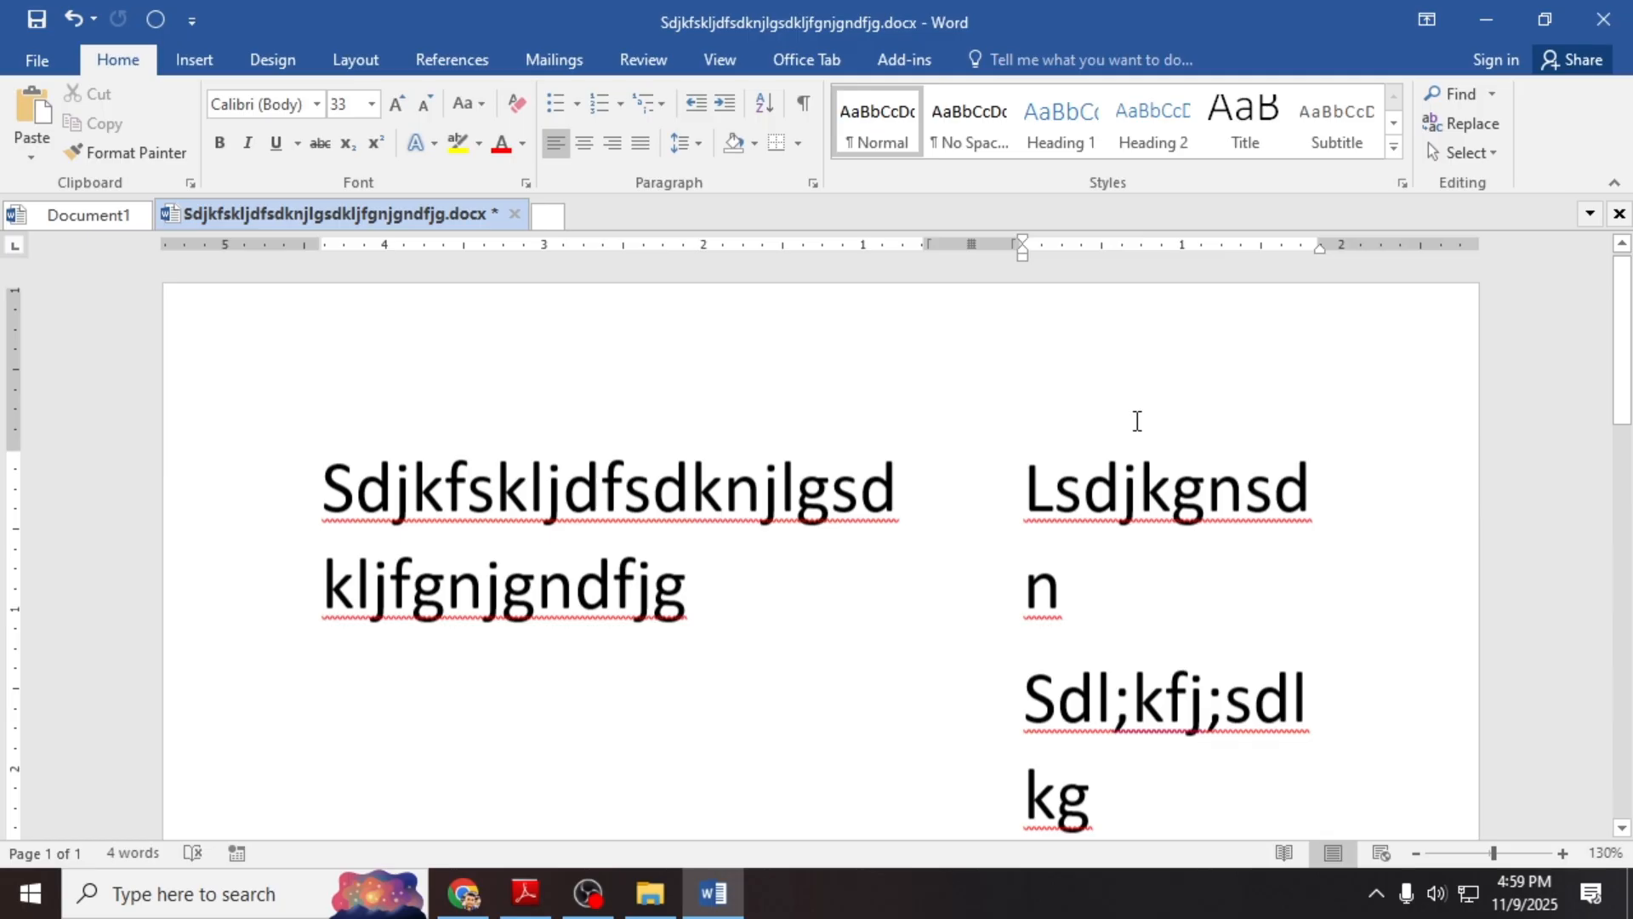
{"action": "left_click", "coordinate": [255, 510]}
{"action": "left_click", "coordinate": [461, 576]}
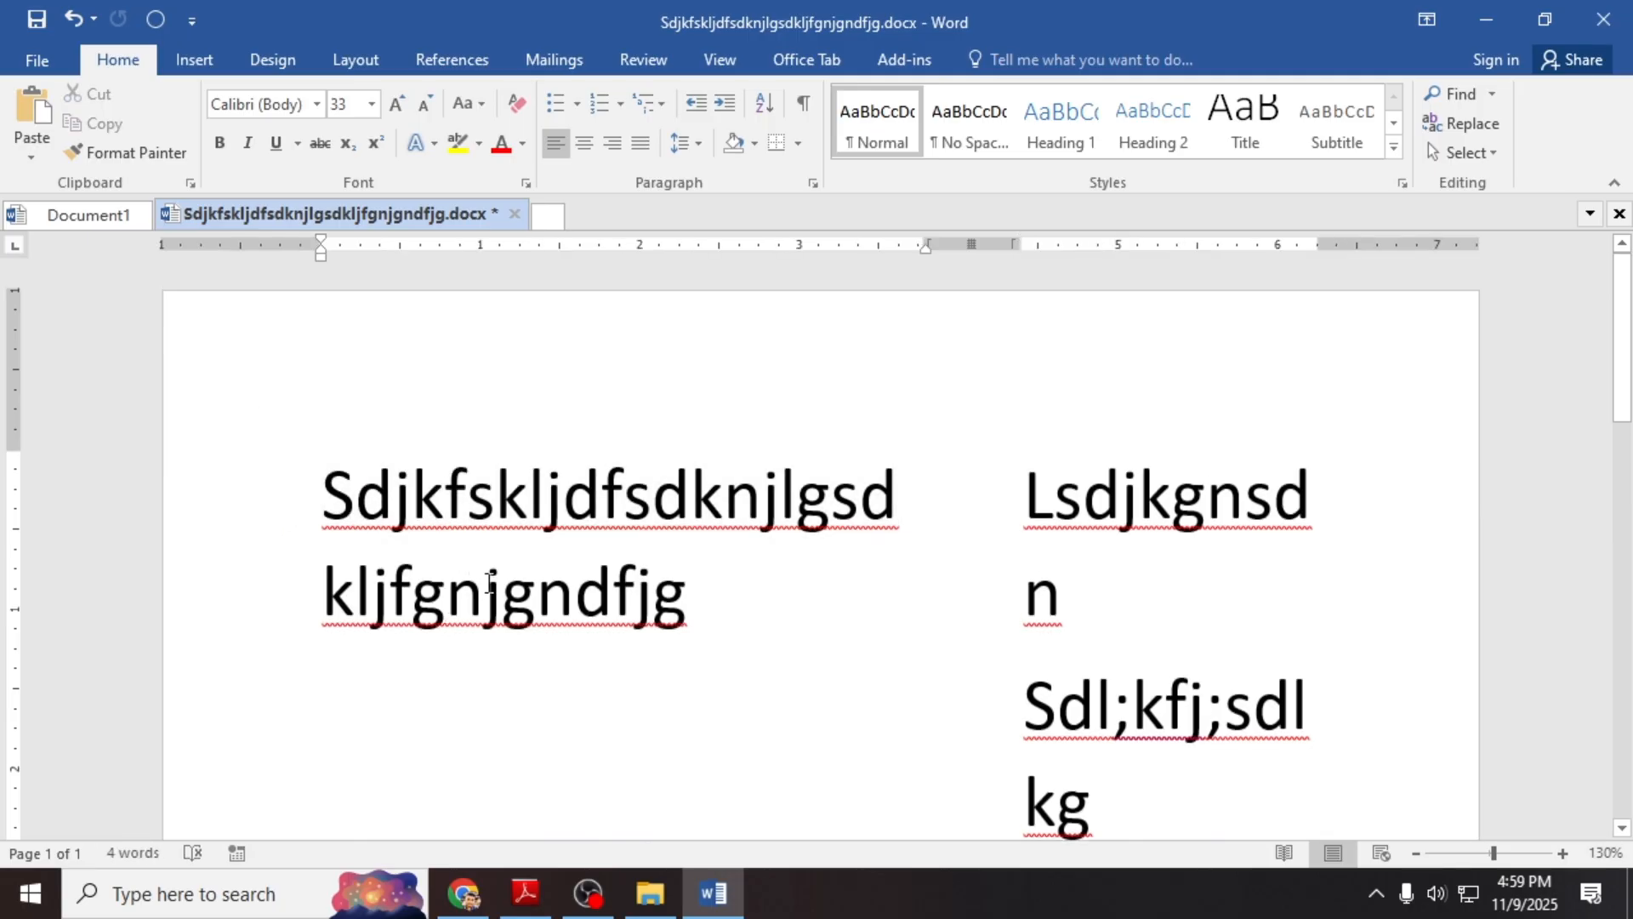
{"action": "scroll", "coordinate": [685, 646], "scroll_direction": "down", "scroll_amount": 6}
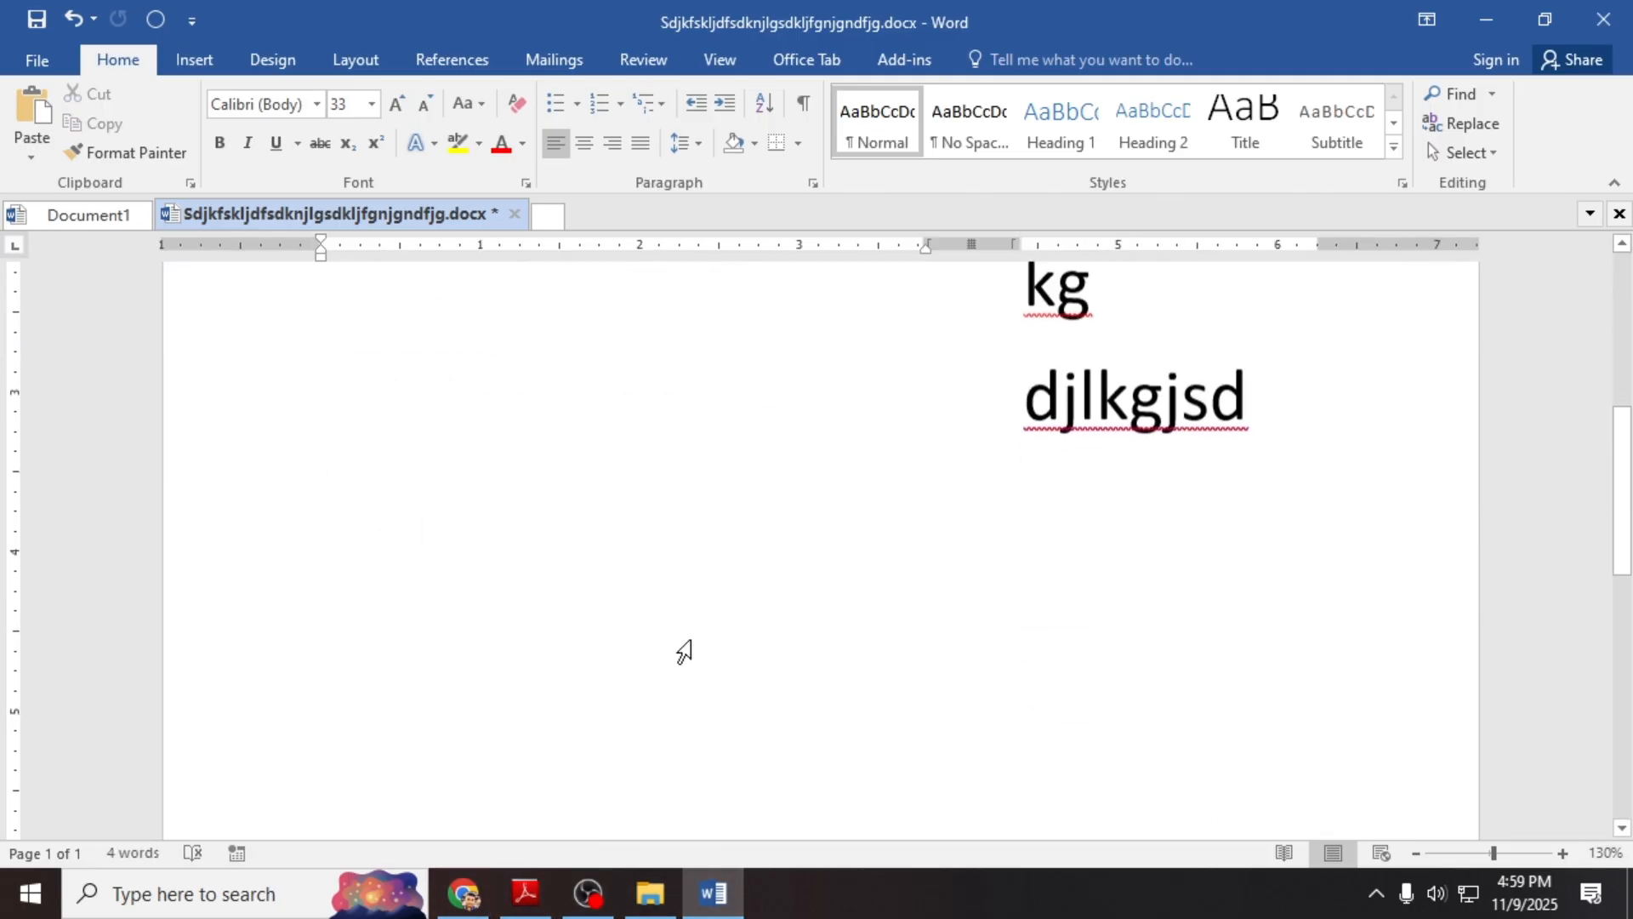
{"action": "left_click", "coordinate": [482, 895]}
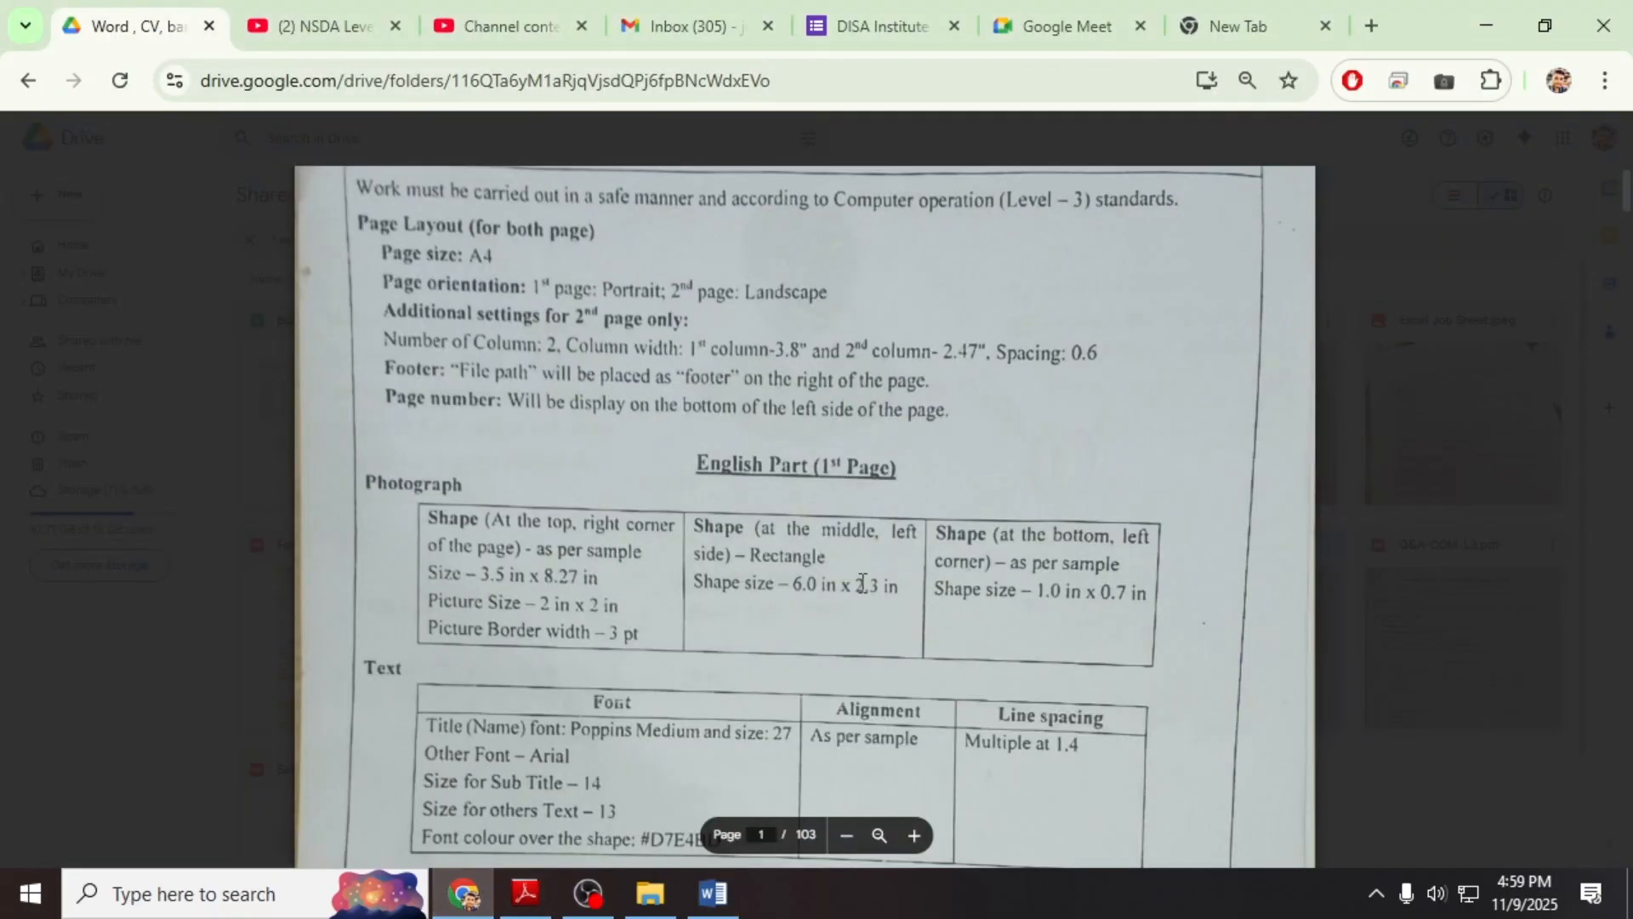
{"action": "left_click", "coordinate": [912, 835]}
{"action": "left_click", "coordinate": [912, 835]}
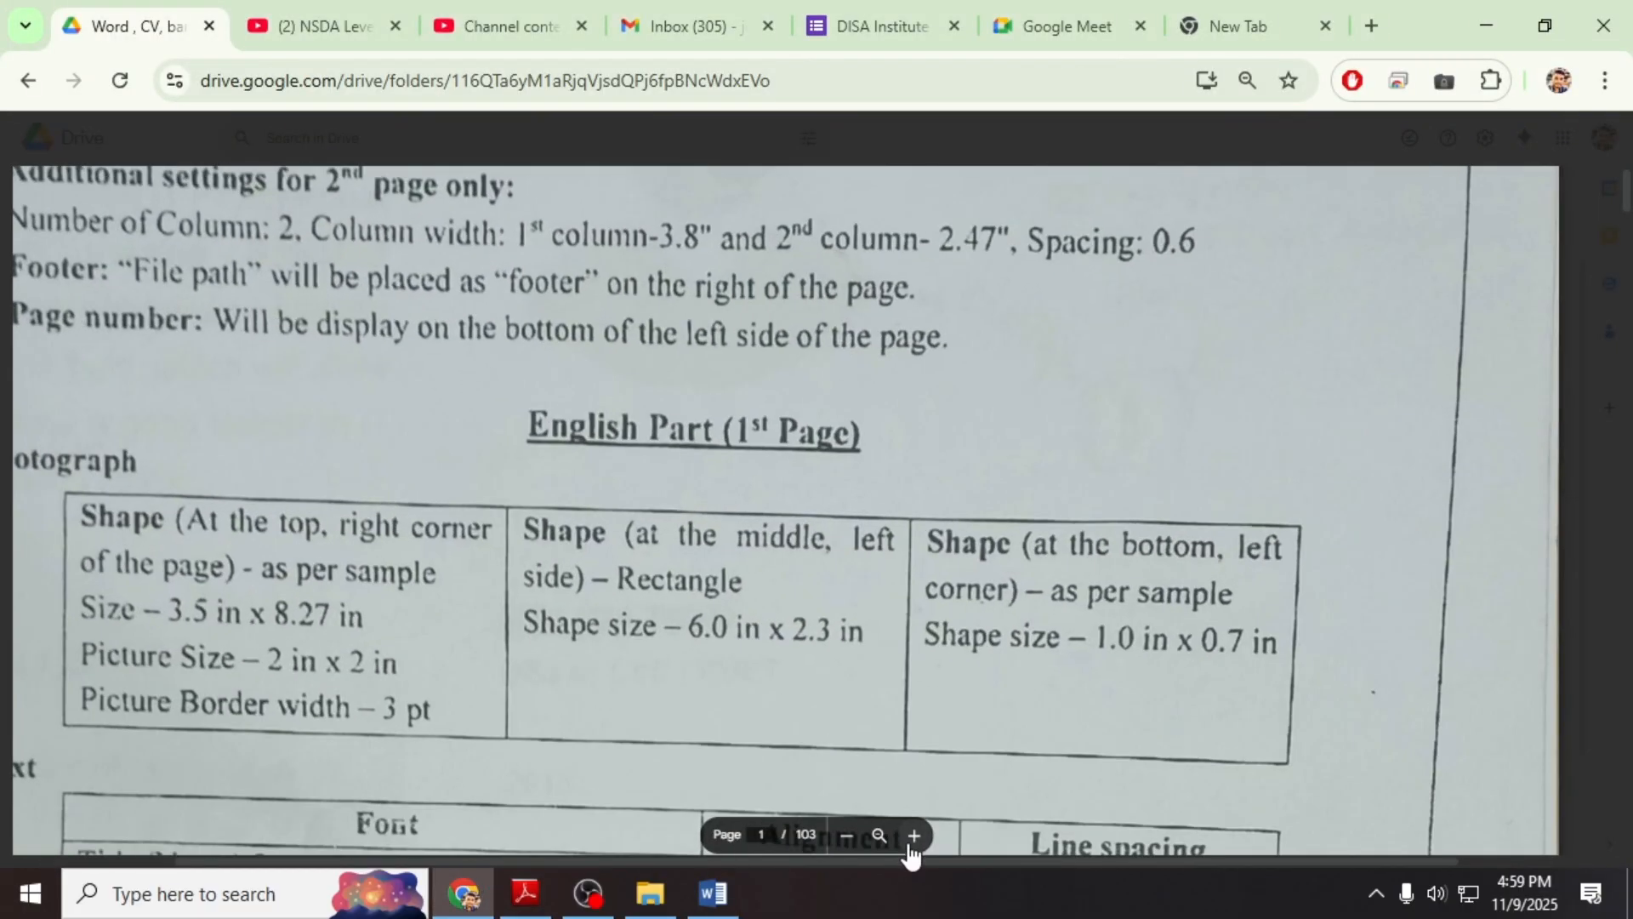
{"action": "left_click", "coordinate": [912, 835]}
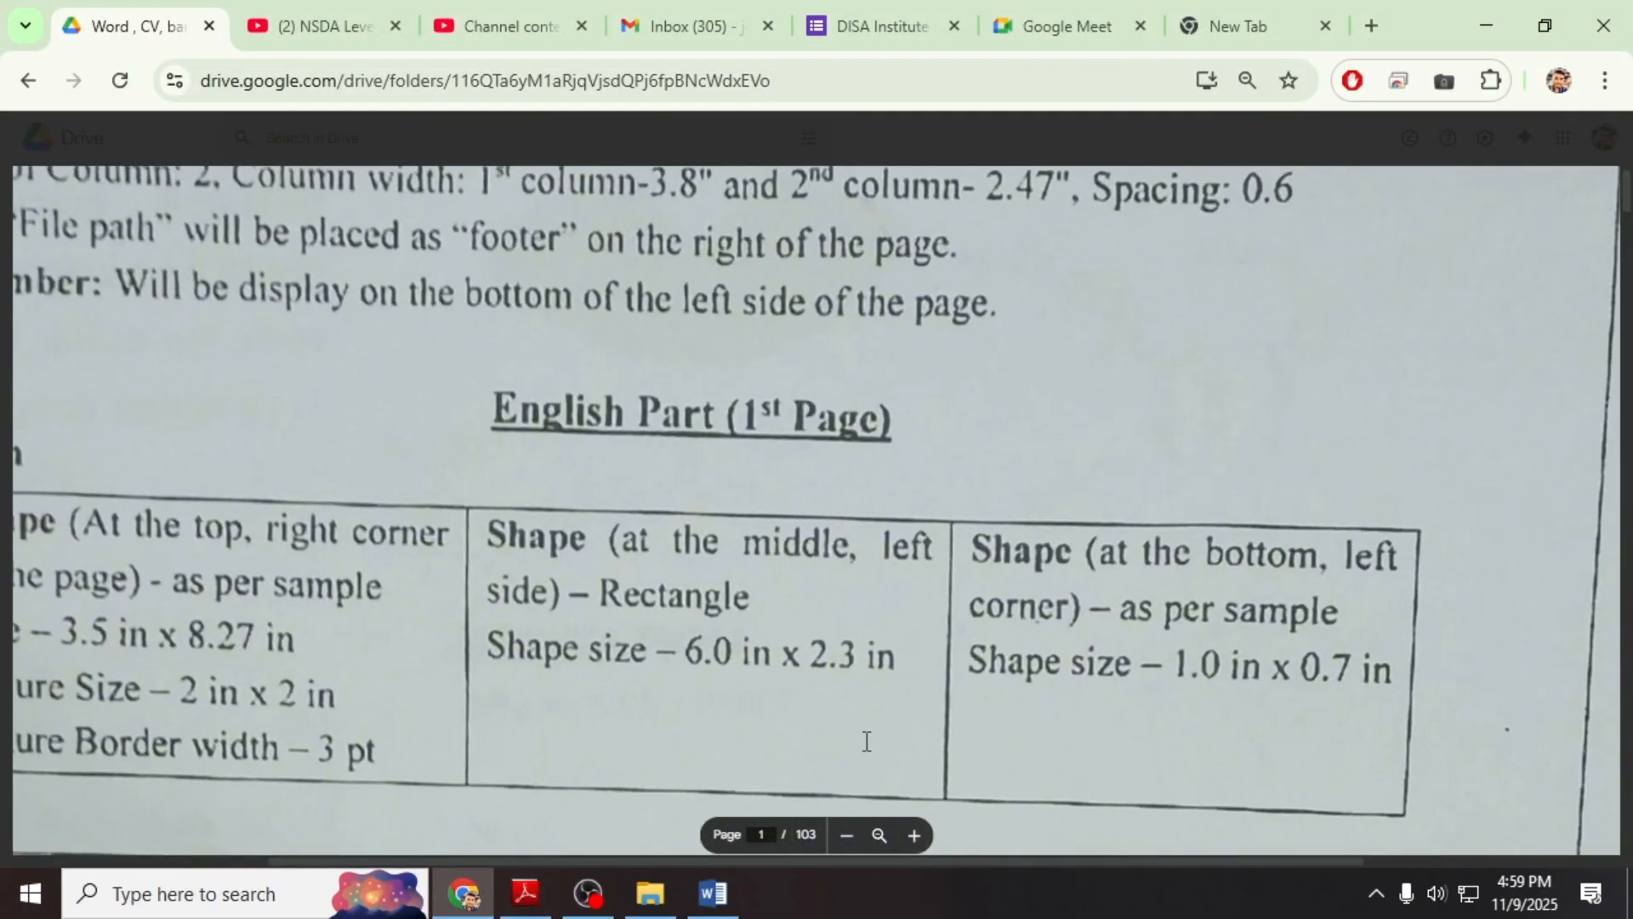
{"action": "left_click", "coordinate": [846, 835]}
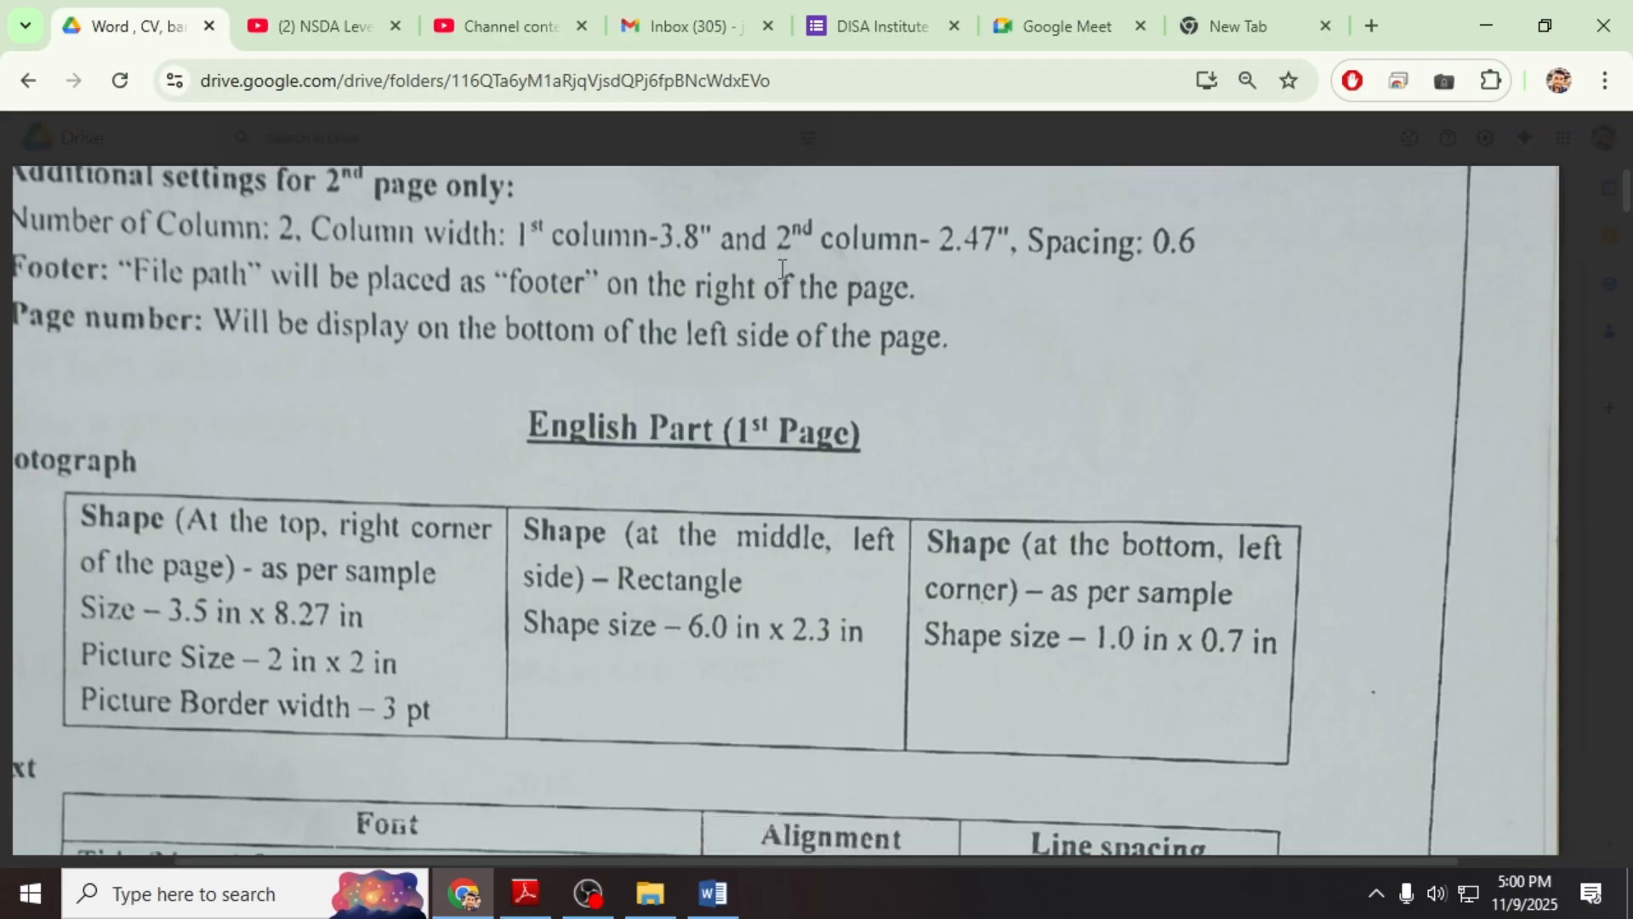
{"action": "left_click", "coordinate": [712, 893]}
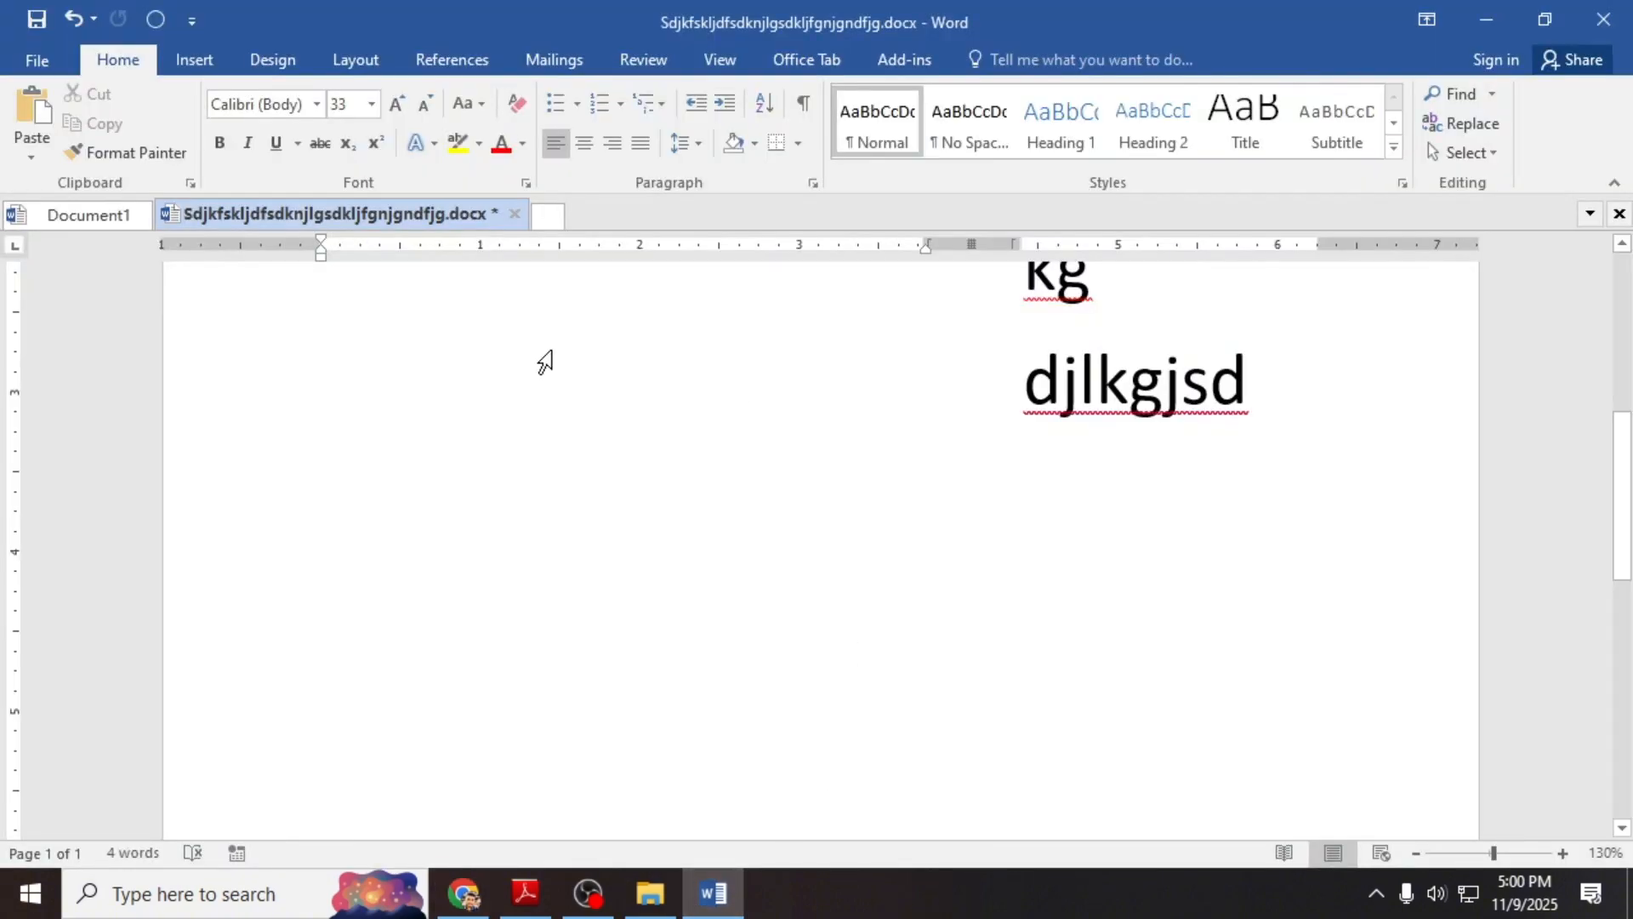
Step: Add Accent Bar 1 page numbers at the bottom of the pages and close the footer
{"action": "left_click", "coordinate": [213, 64]}
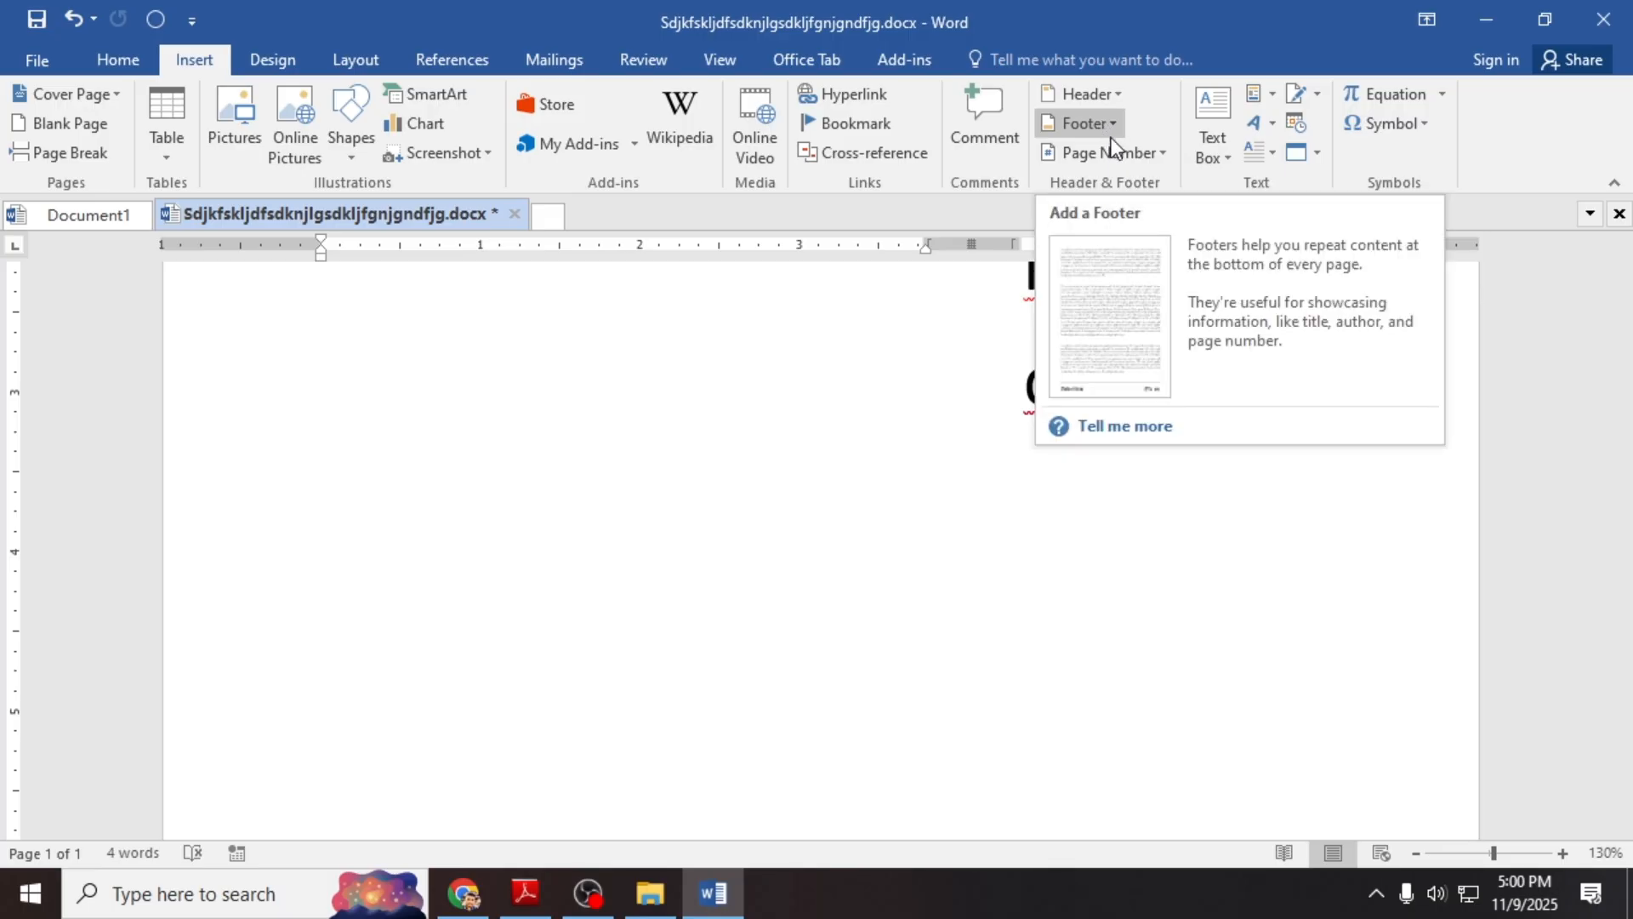
{"action": "left_click", "coordinate": [1130, 154]}
{"action": "mouse_move", "coordinate": [1148, 225]}
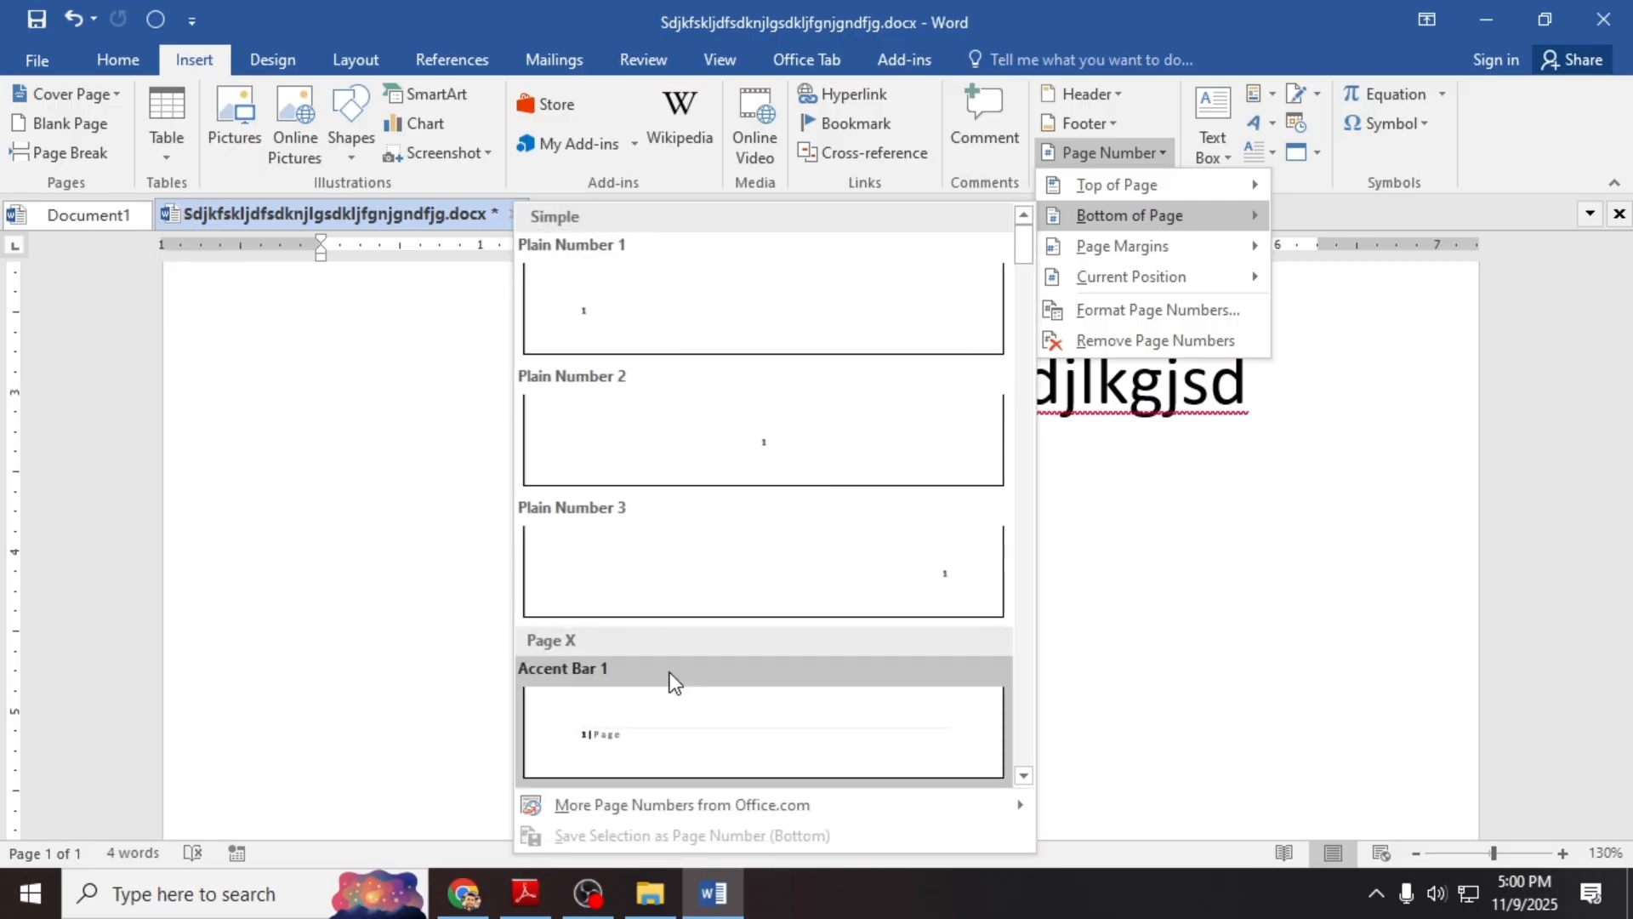
{"action": "left_click", "coordinate": [671, 725]}
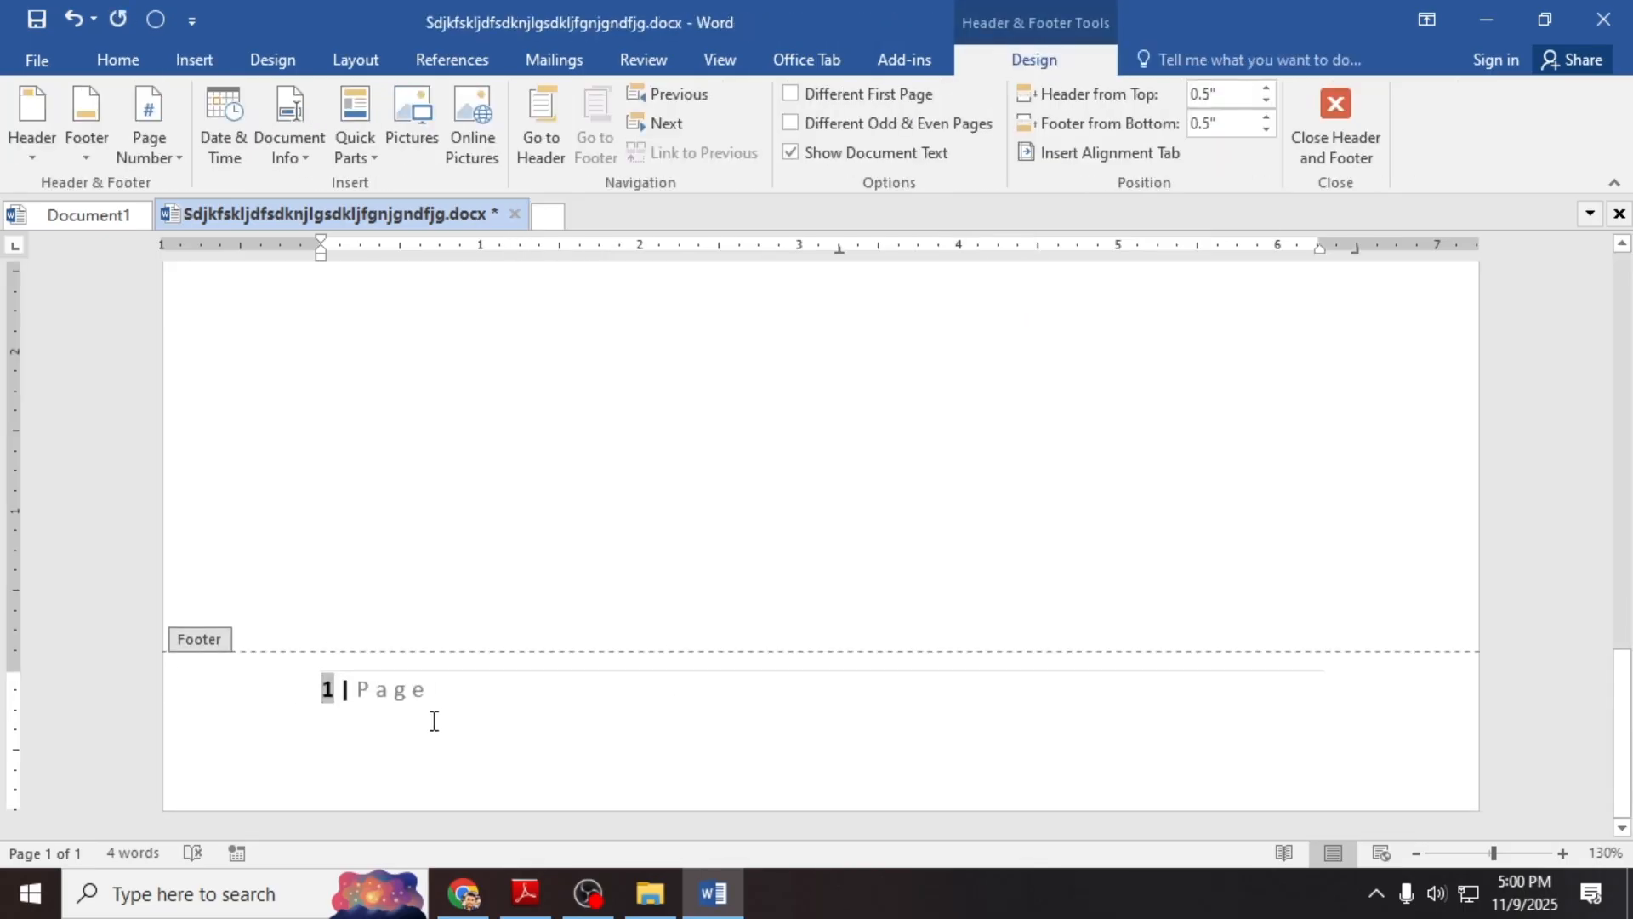
{"action": "left_click", "coordinate": [434, 721]}
{"action": "left_click", "coordinate": [1335, 127]}
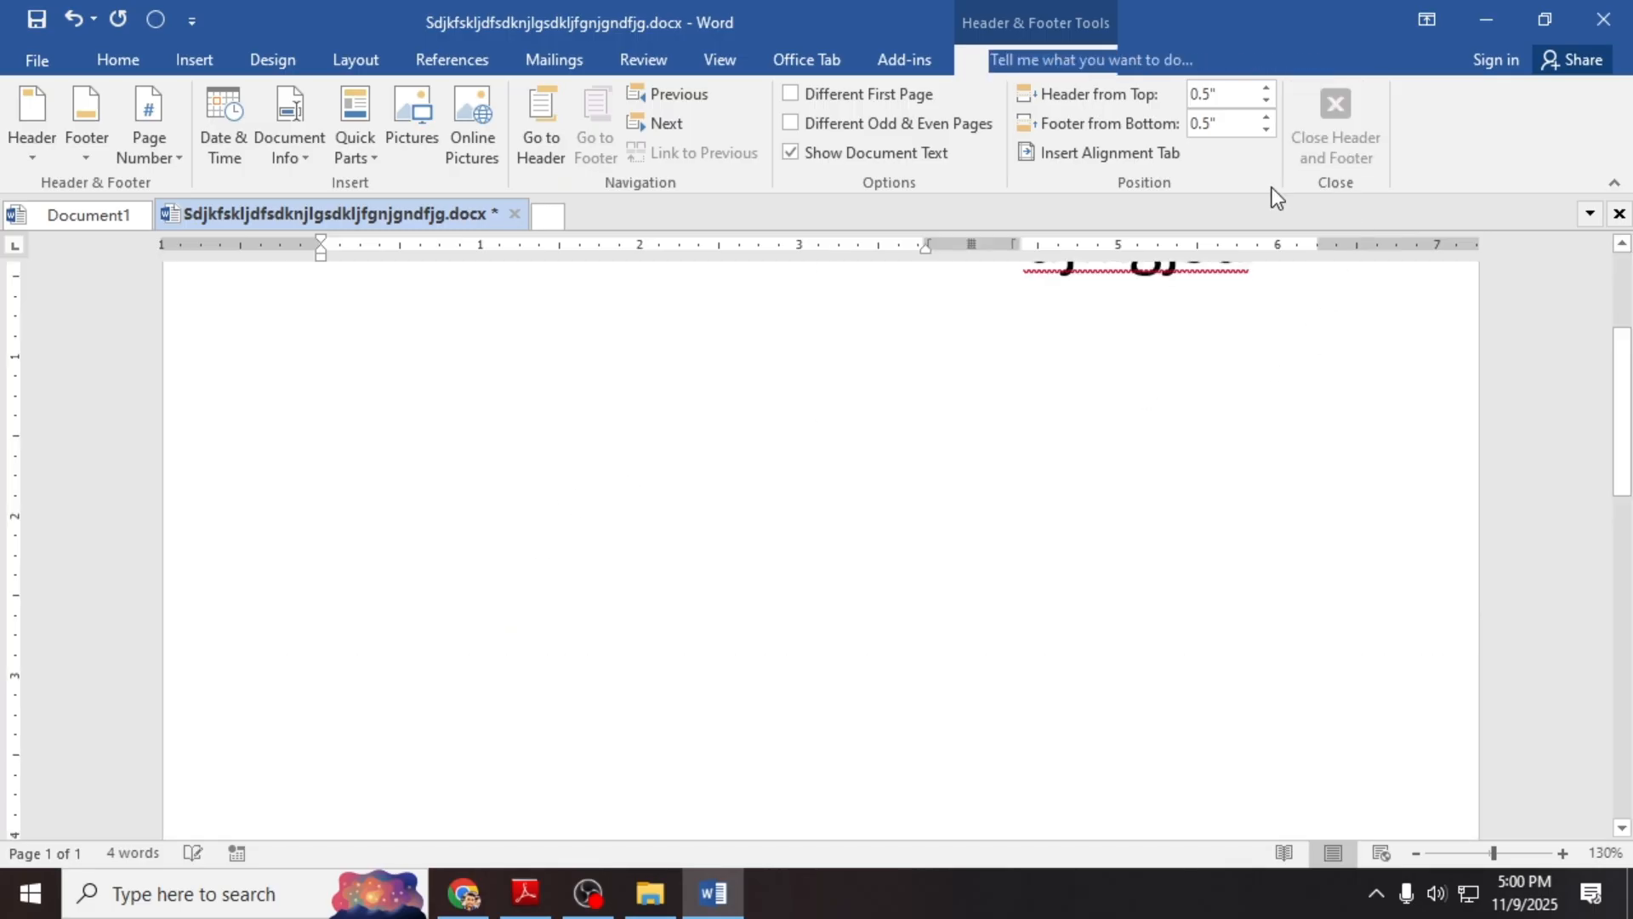
Step: Insert a blank page, then minimise Word to get back to the spec
{"action": "scroll", "coordinate": [717, 645], "scroll_direction": "down", "scroll_amount": 10}
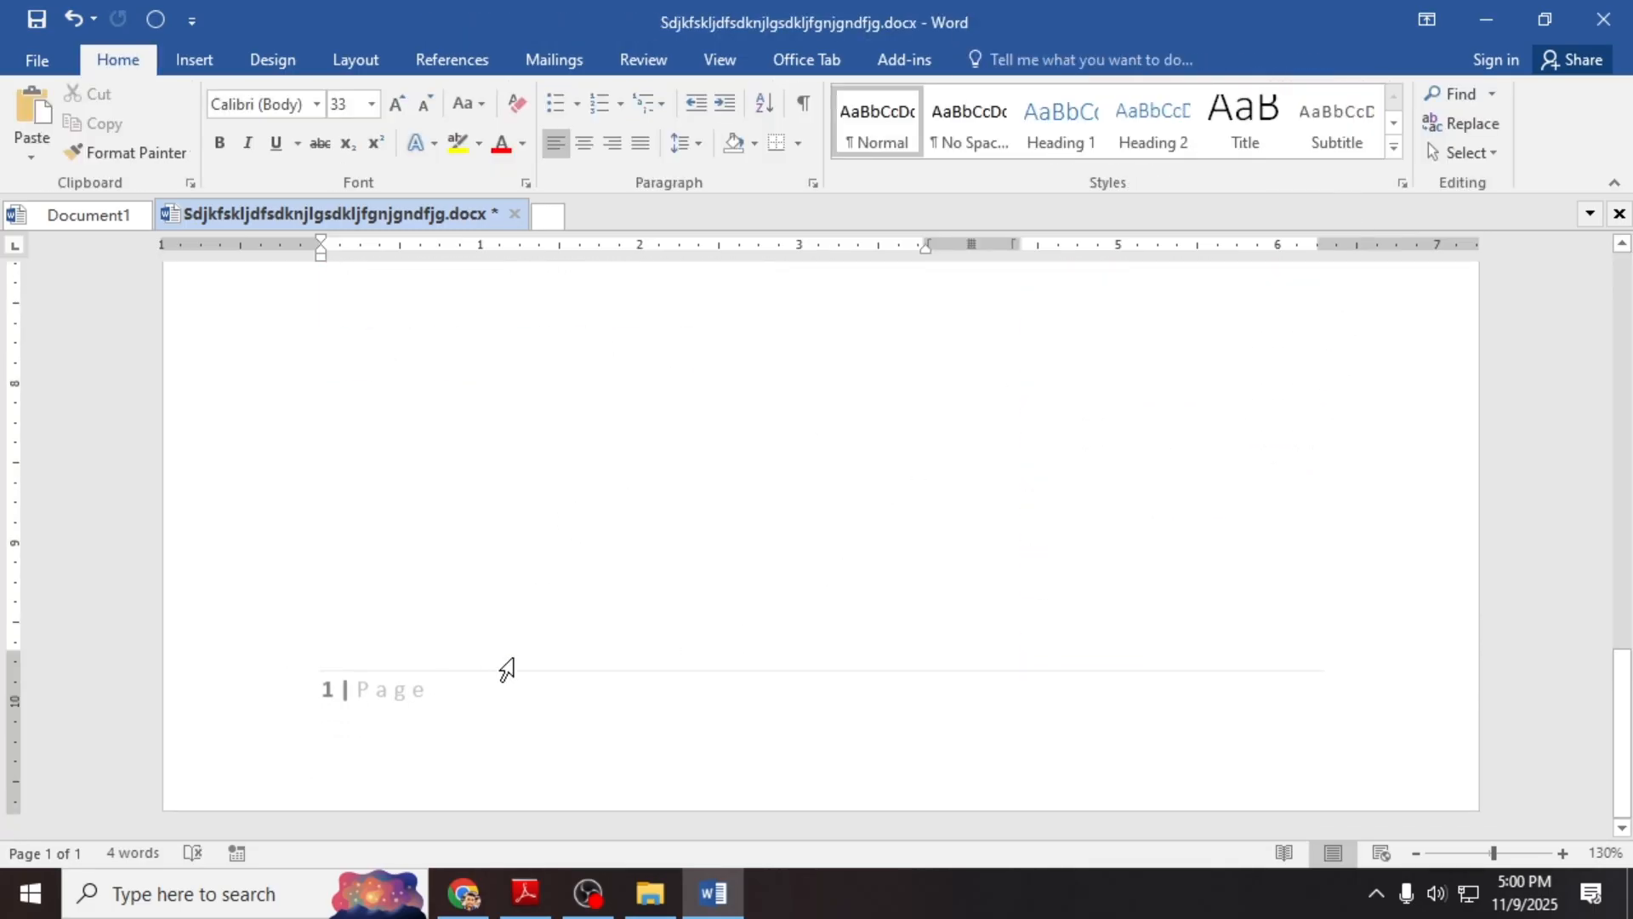
{"action": "left_click", "coordinate": [195, 56]}
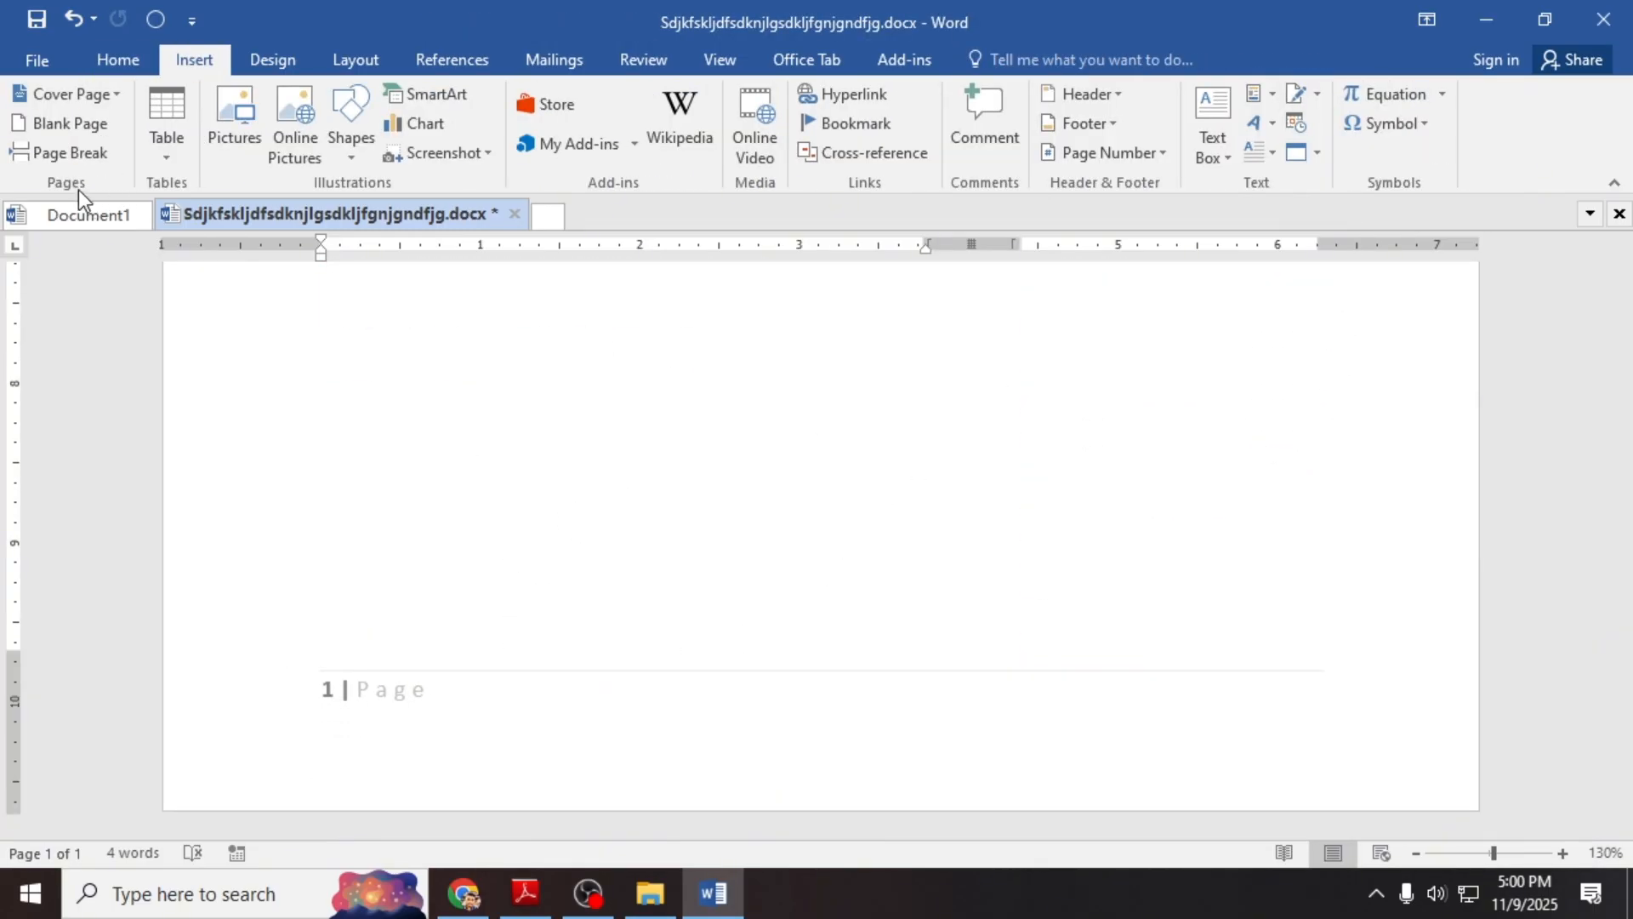
{"action": "left_click", "coordinate": [75, 123]}
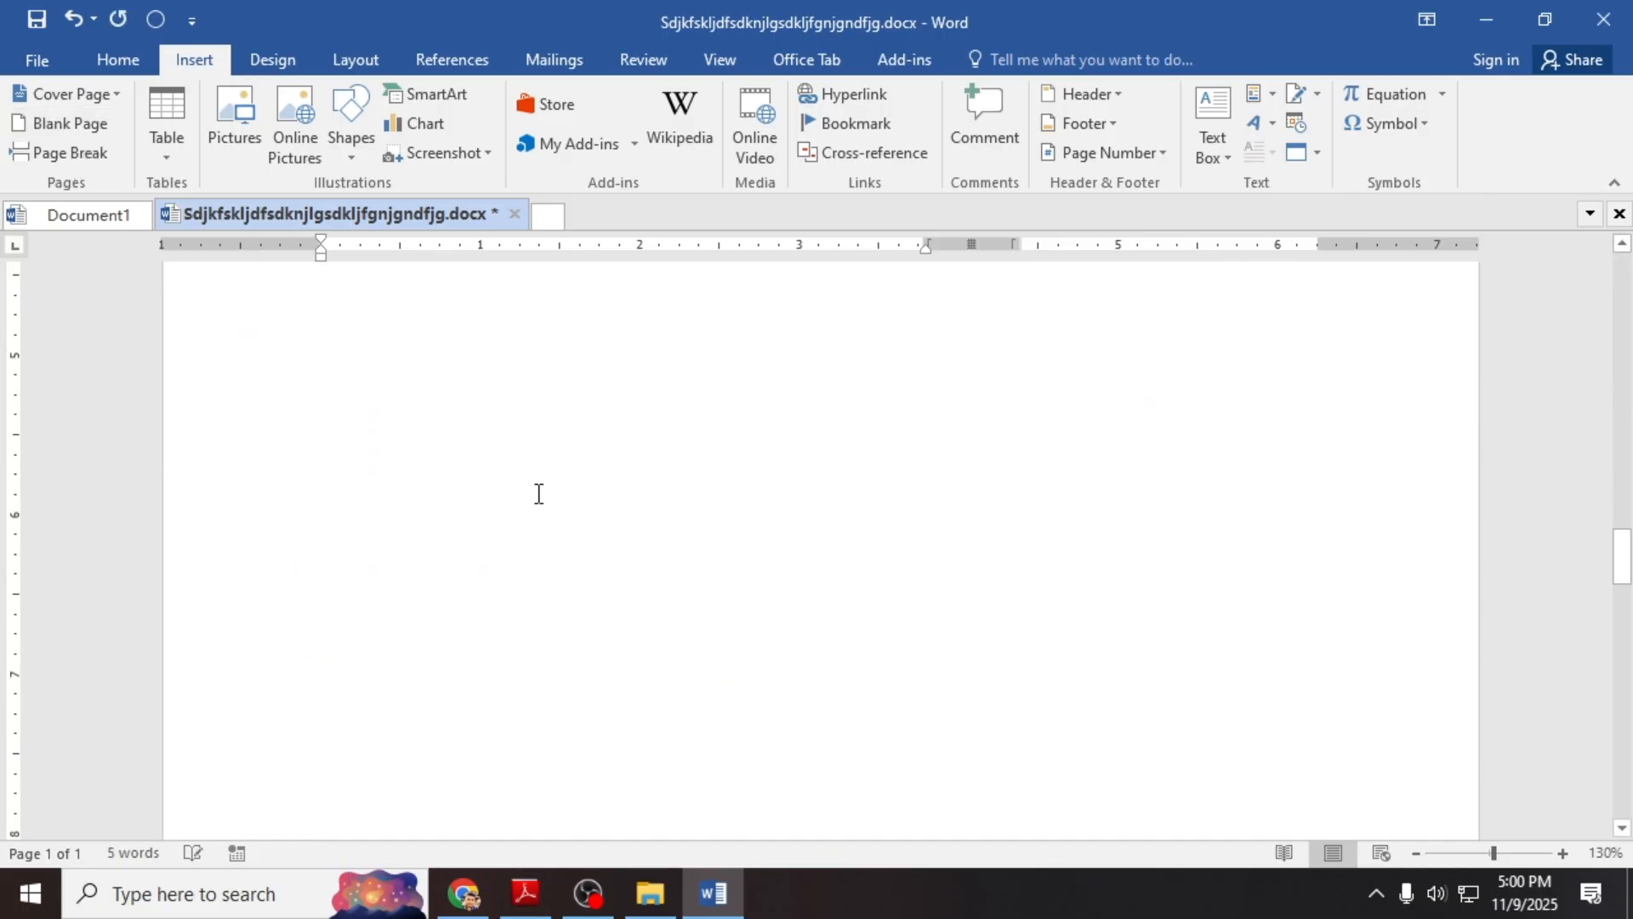
{"action": "scroll", "coordinate": [539, 493], "scroll_direction": "down", "scroll_amount": 10}
{"action": "scroll", "coordinate": [511, 459], "scroll_direction": "up", "scroll_amount": 3}
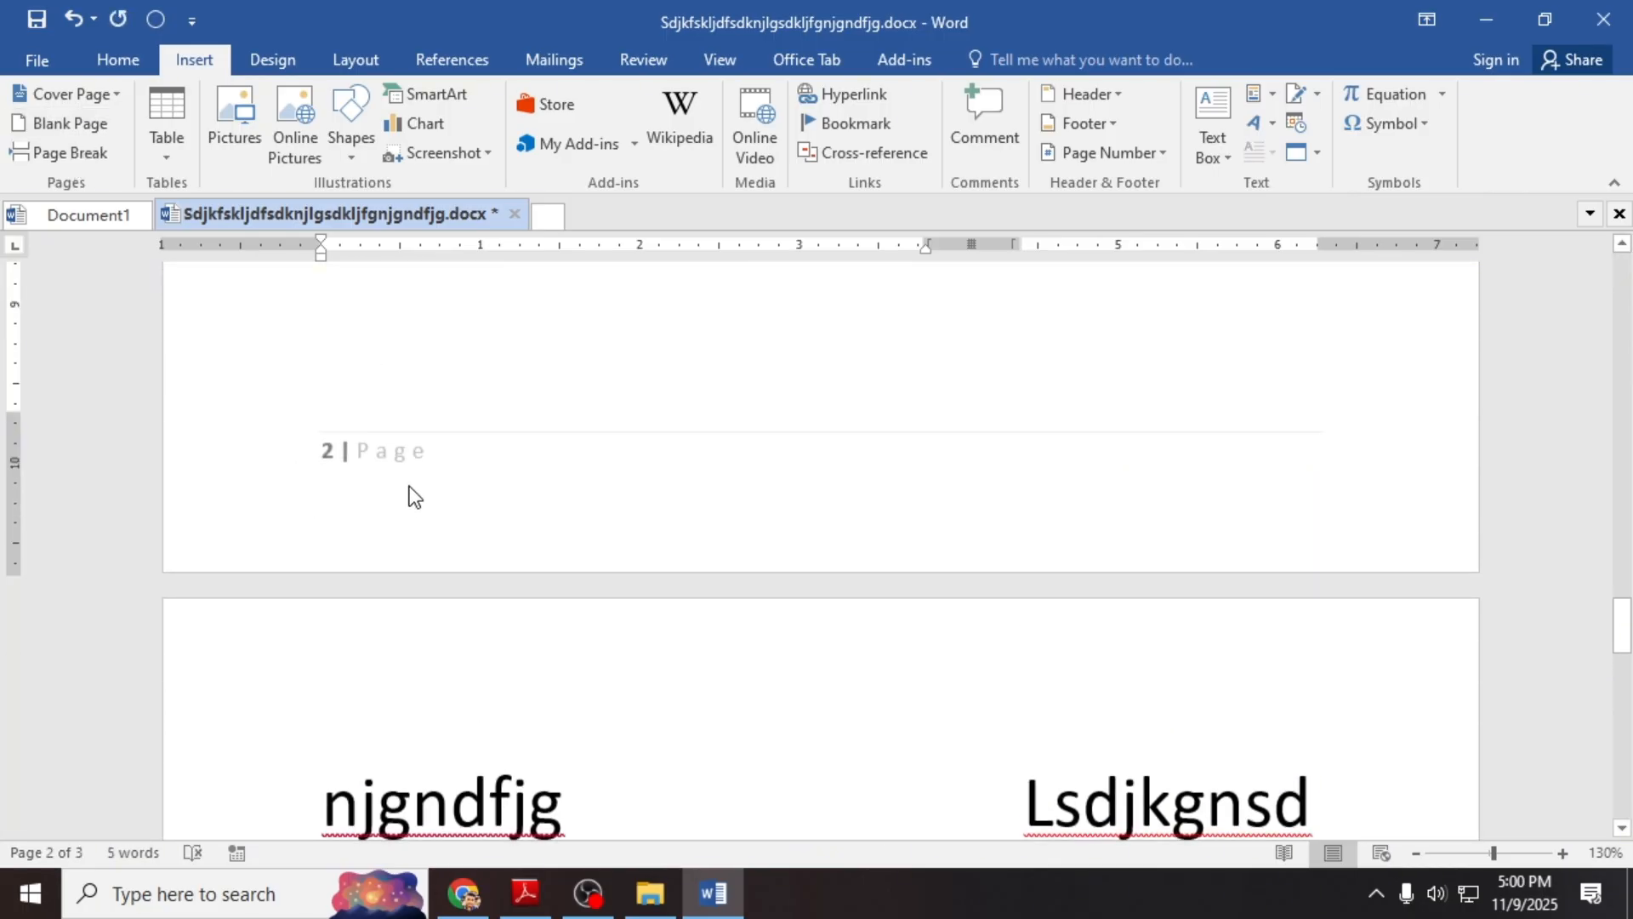
{"action": "scroll", "coordinate": [417, 486], "scroll_direction": "down", "scroll_amount": 2, "text": "ctrl"}
{"action": "scroll", "coordinate": [429, 451], "scroll_direction": "up", "scroll_amount": 8}
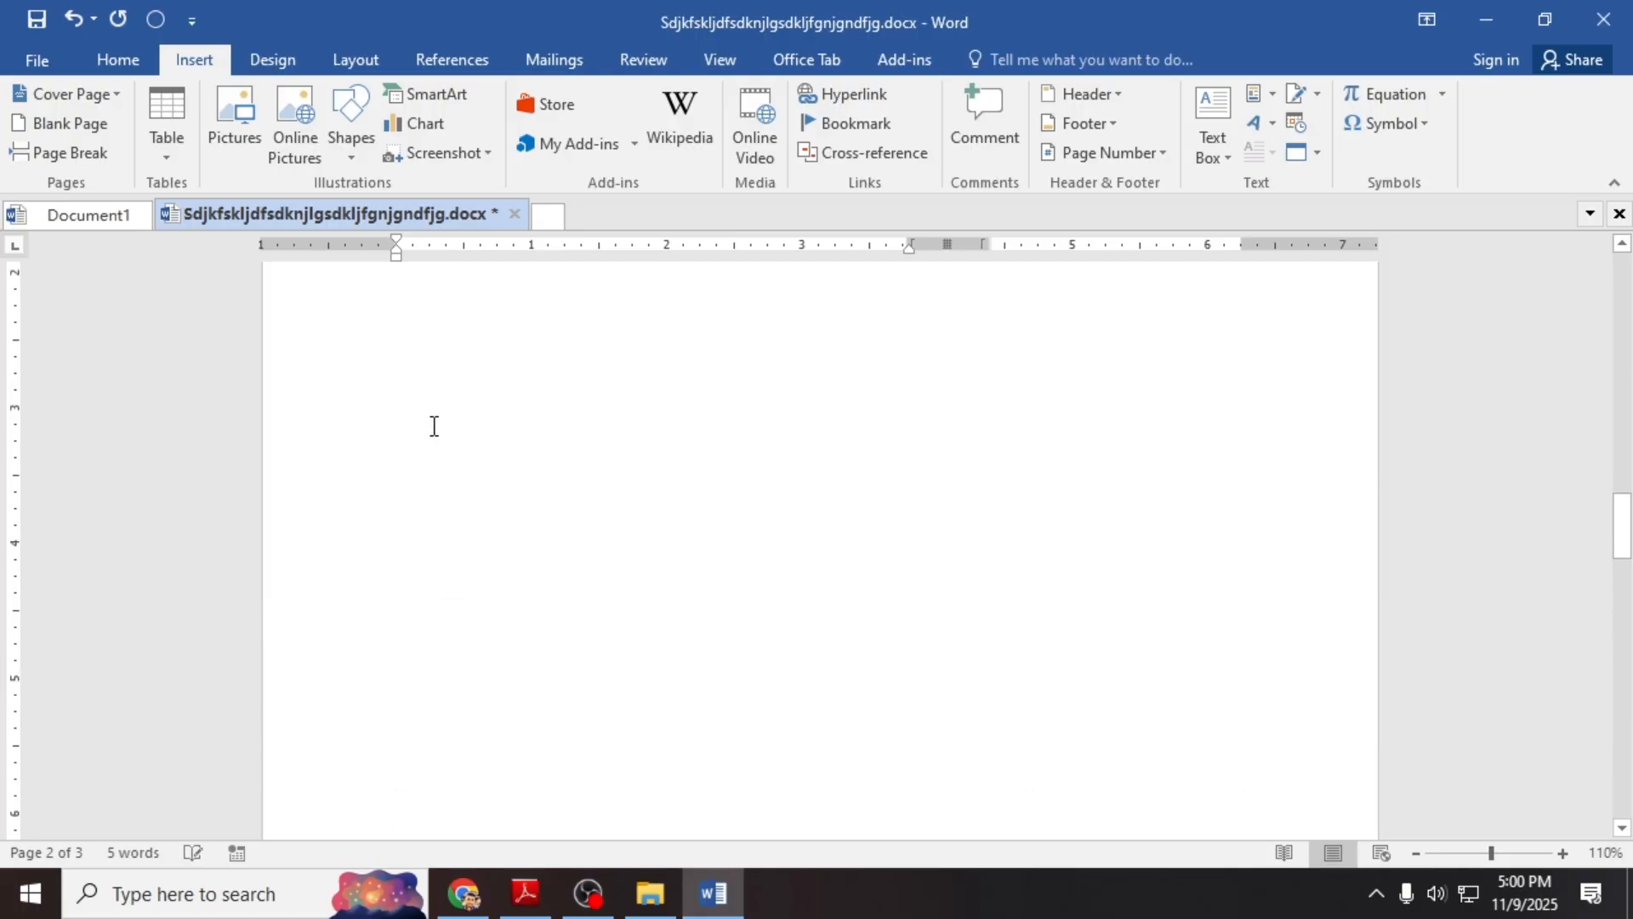
{"action": "scroll", "coordinate": [433, 426], "scroll_direction": "up", "scroll_amount": 15}
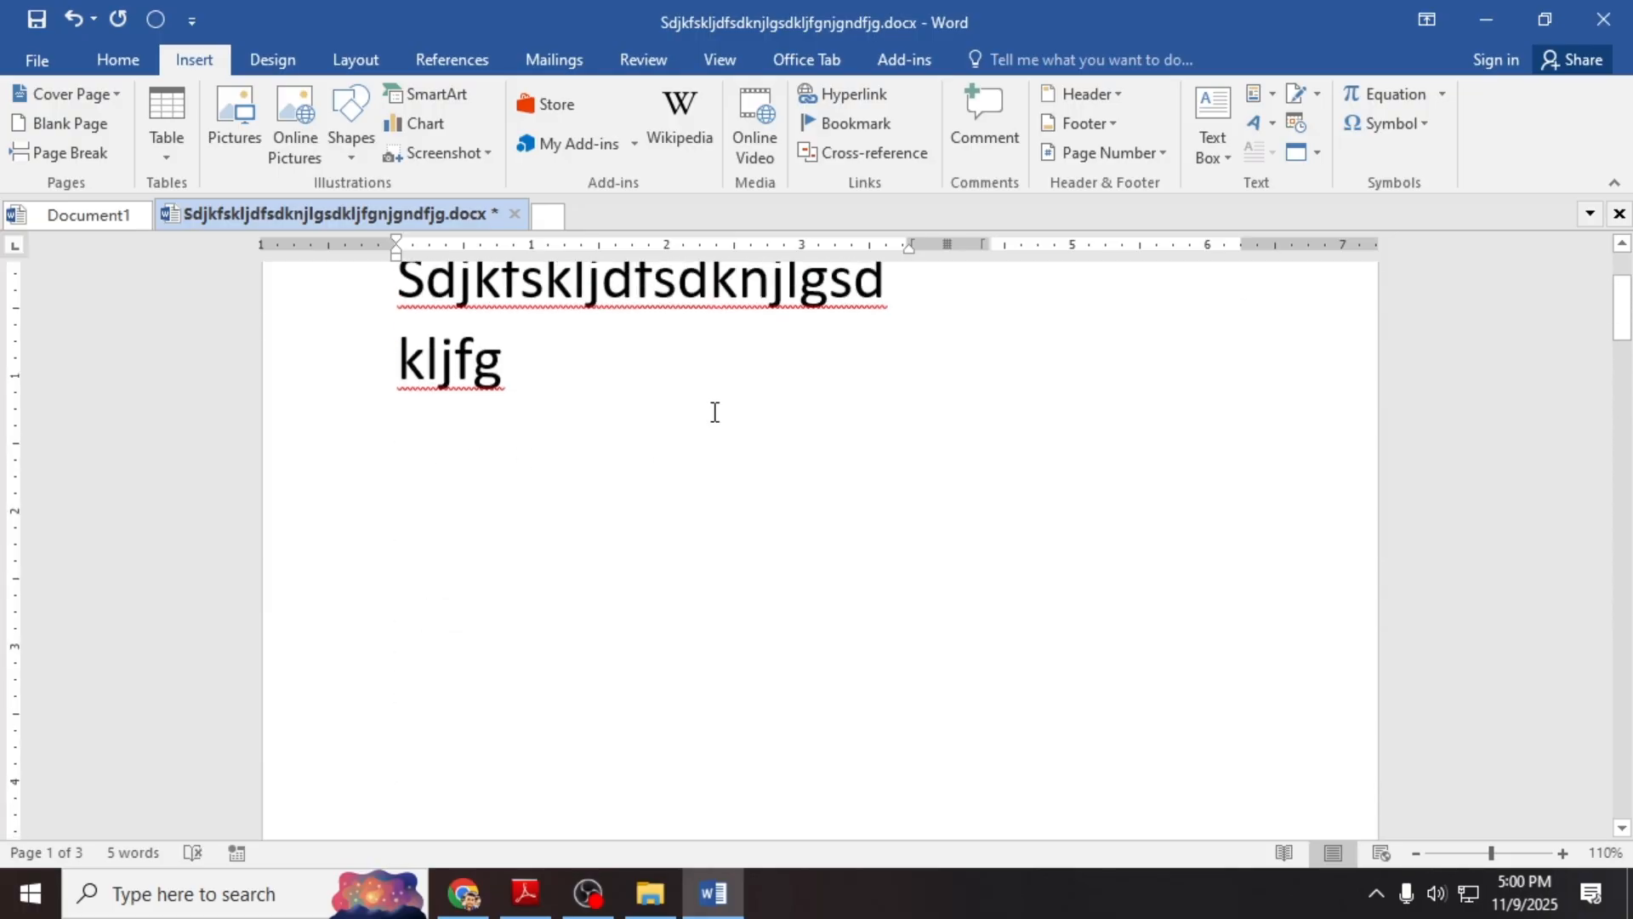
{"action": "scroll", "coordinate": [712, 410], "scroll_direction": "down", "scroll_amount": 3, "text": "ctrl"}
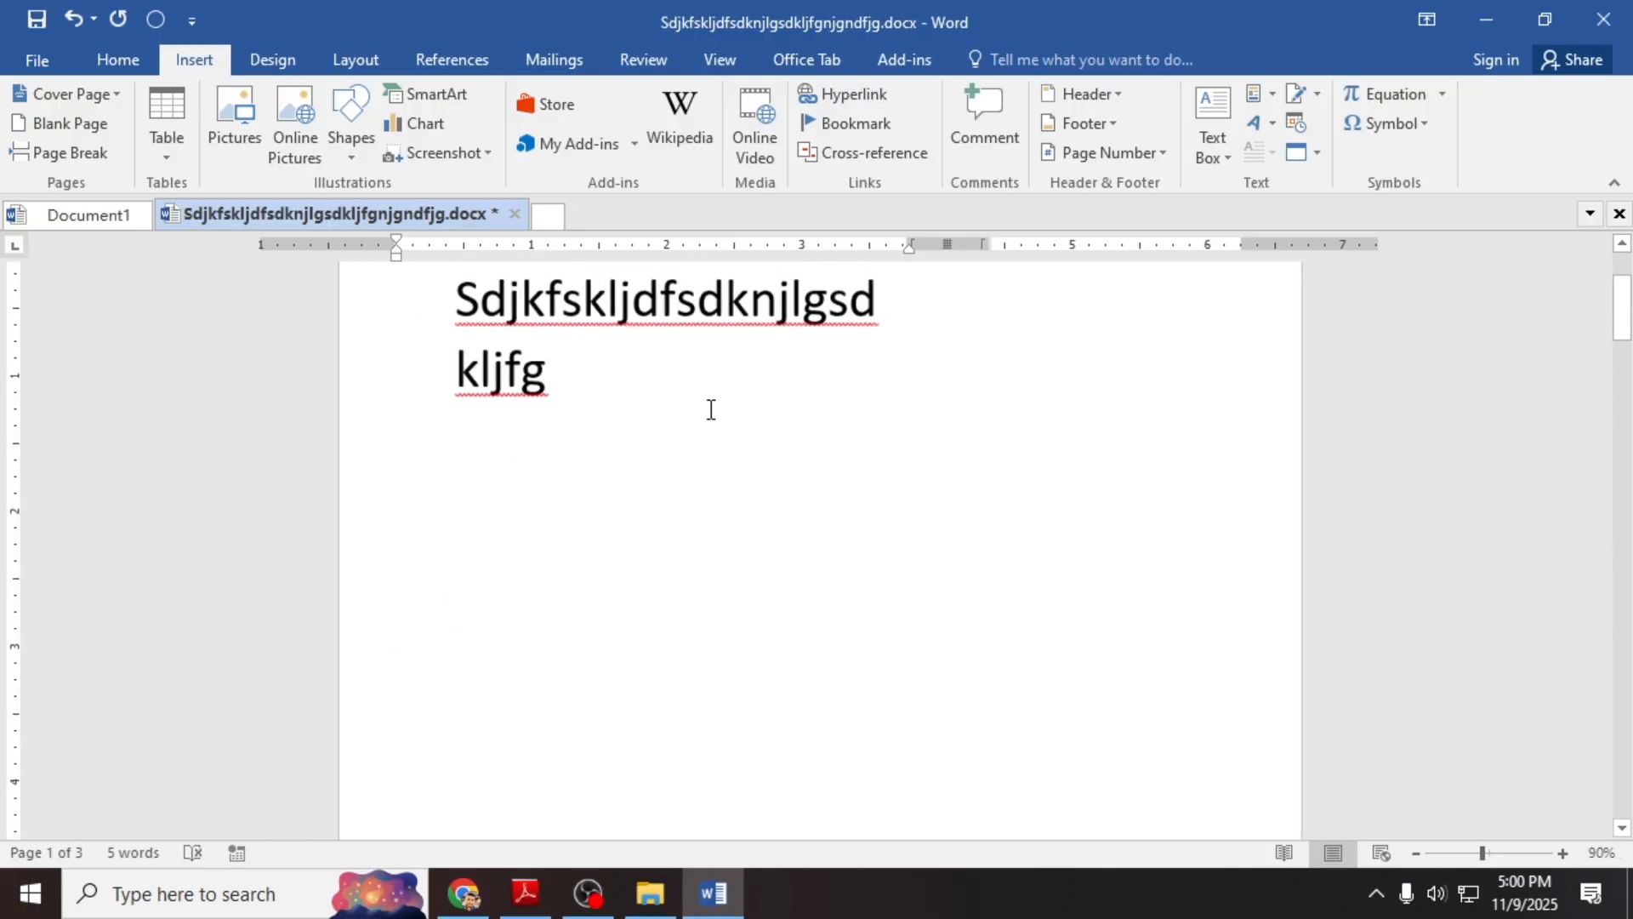
{"action": "left_click", "coordinate": [732, 902]}
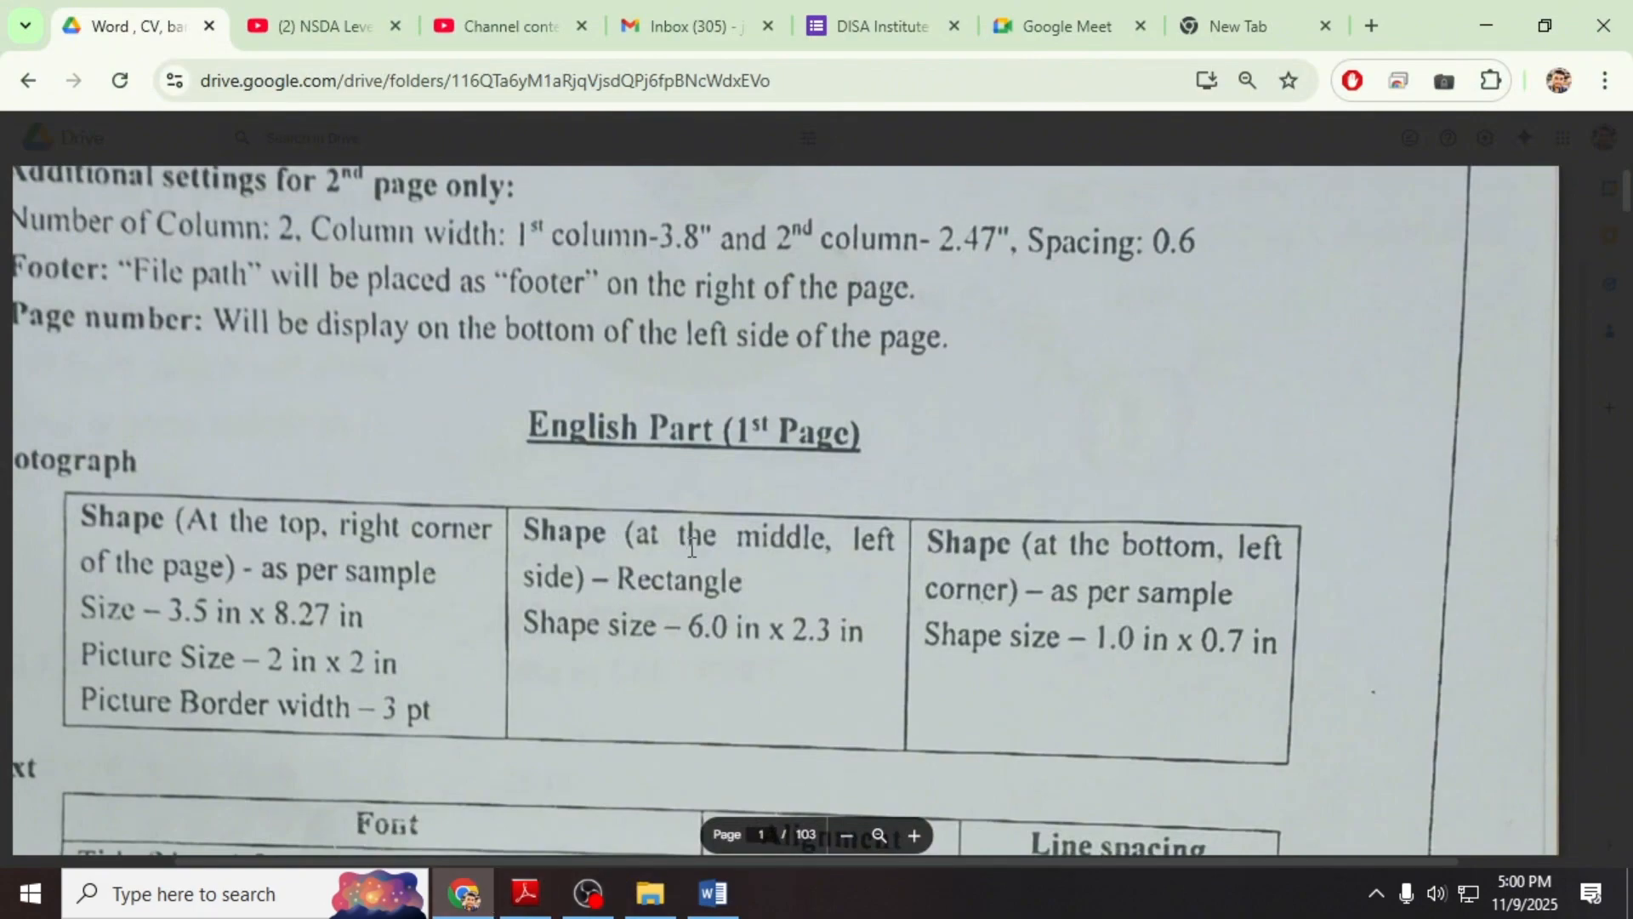
Step: Enlarge the spec PDF three zoom levels to read its layout rules, then return to Word
{"action": "scroll", "coordinate": [691, 532], "scroll_direction": "down", "scroll_amount": 2, "text": "ctrl"}
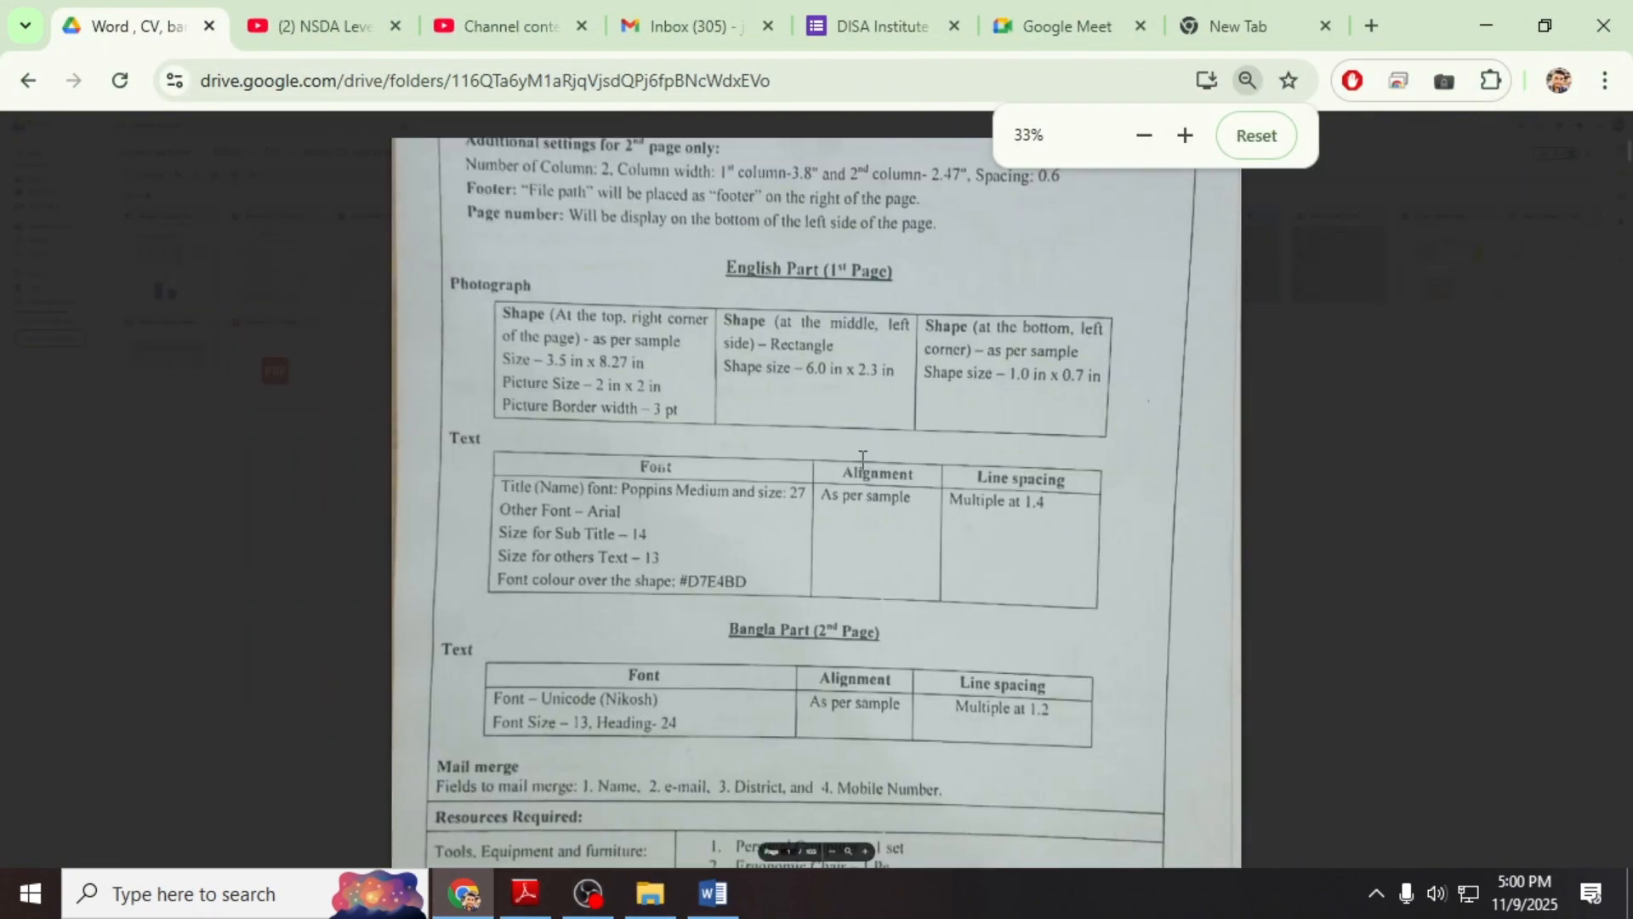
{"action": "left_click", "coordinate": [866, 852]}
{"action": "left_click", "coordinate": [867, 852]}
{"action": "left_click", "coordinate": [866, 853]}
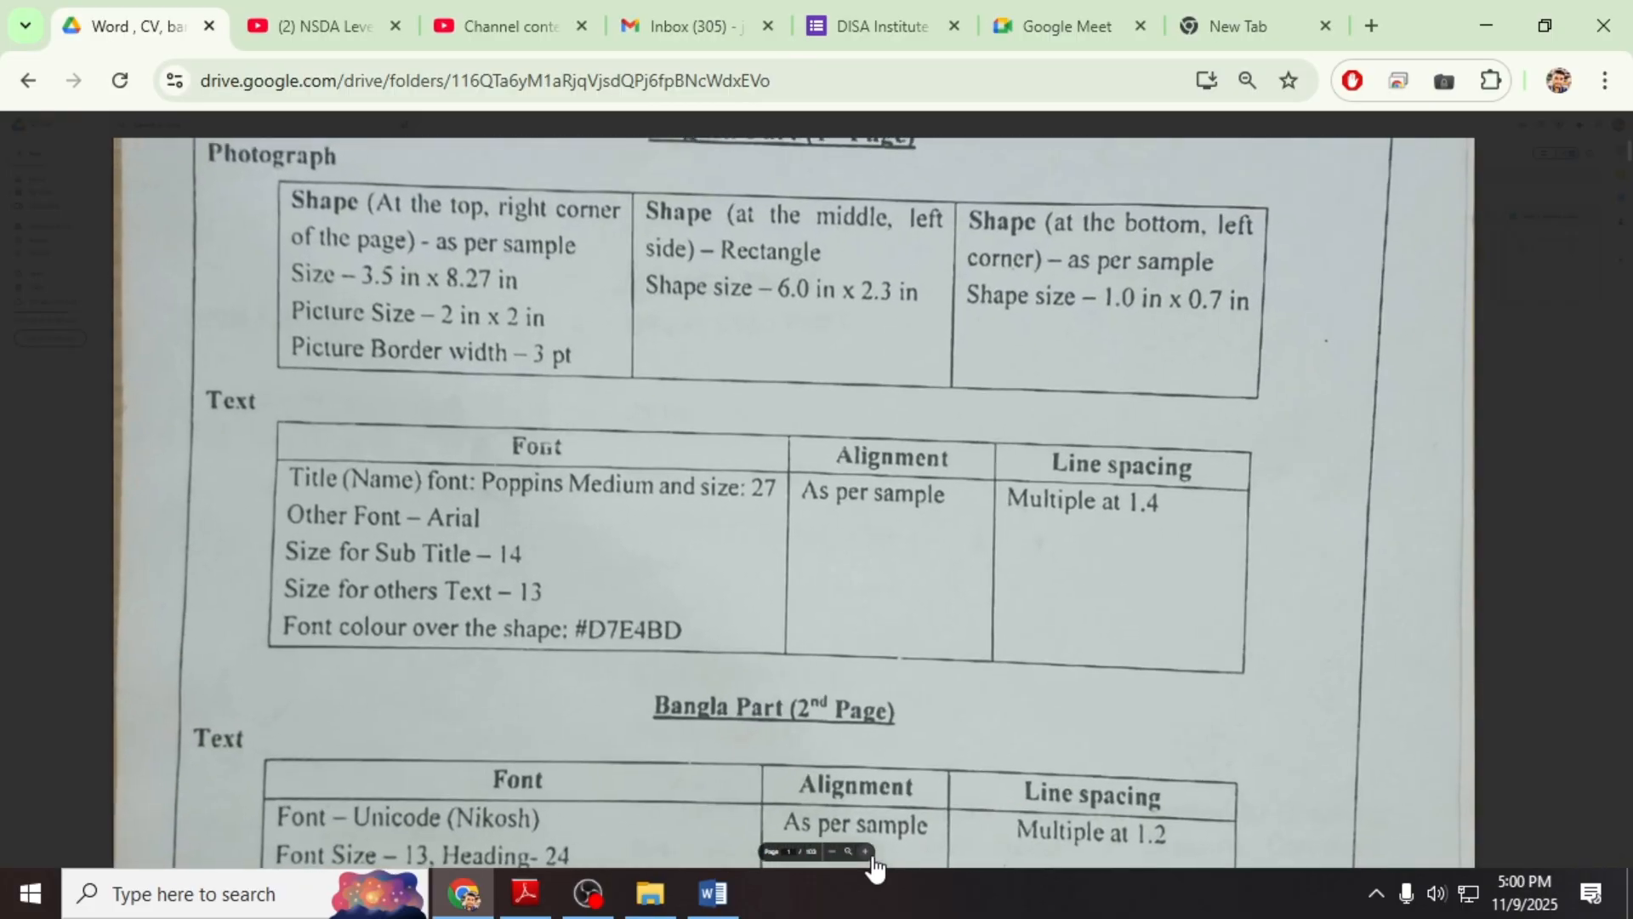
{"action": "scroll", "coordinate": [888, 565], "scroll_direction": "up", "scroll_amount": 5}
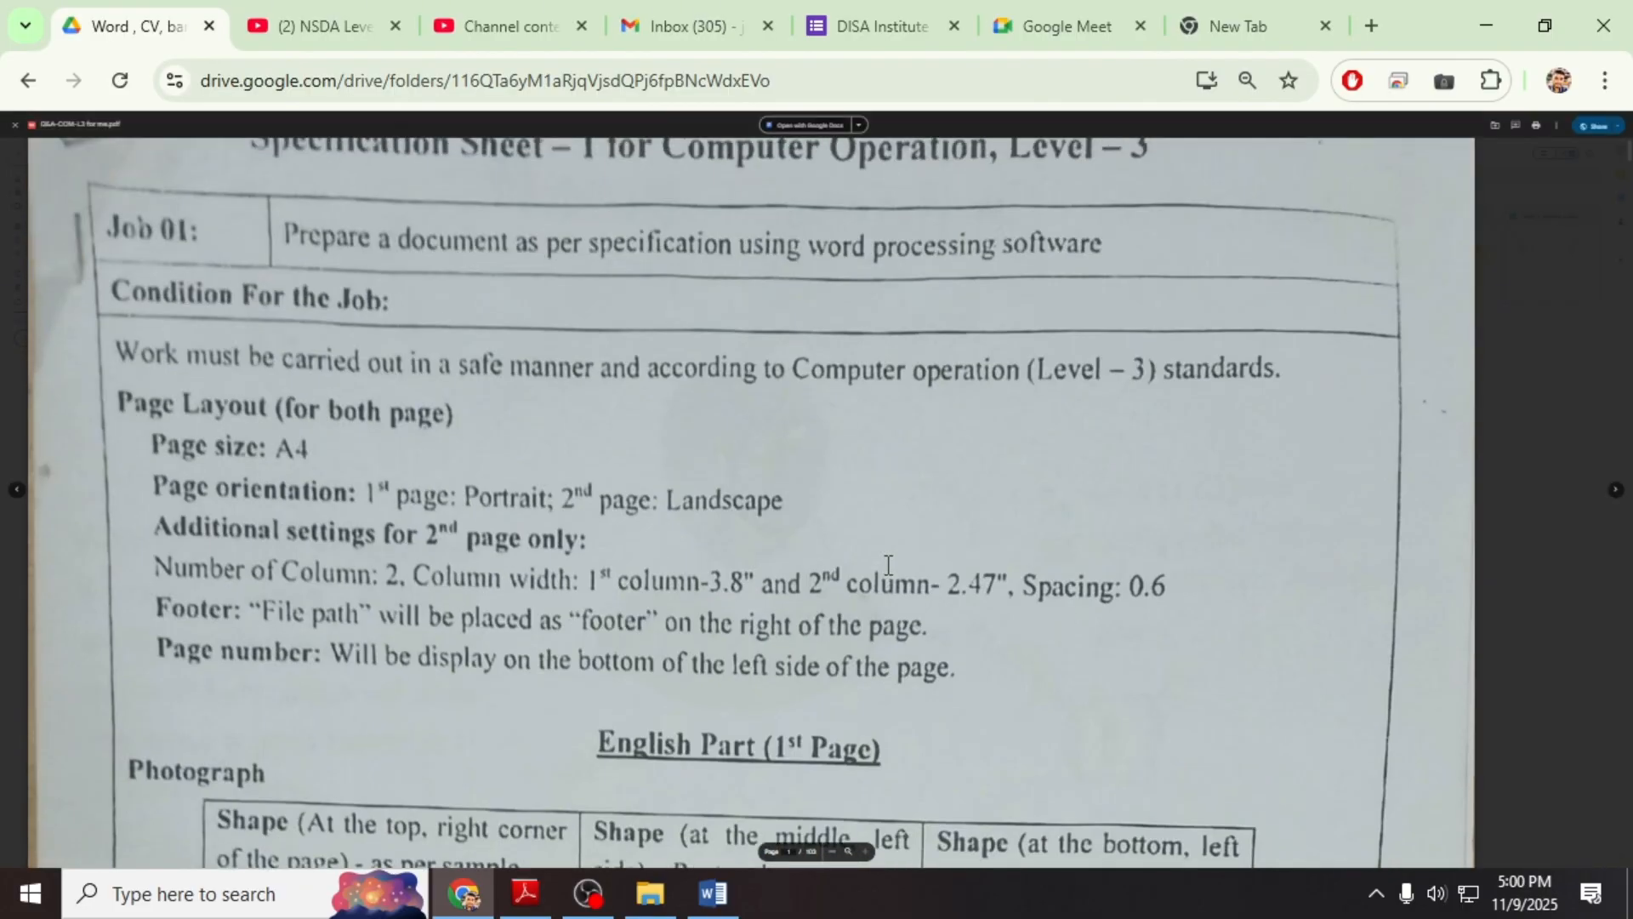
{"action": "scroll", "coordinate": [880, 747], "scroll_direction": "down", "scroll_amount": 2}
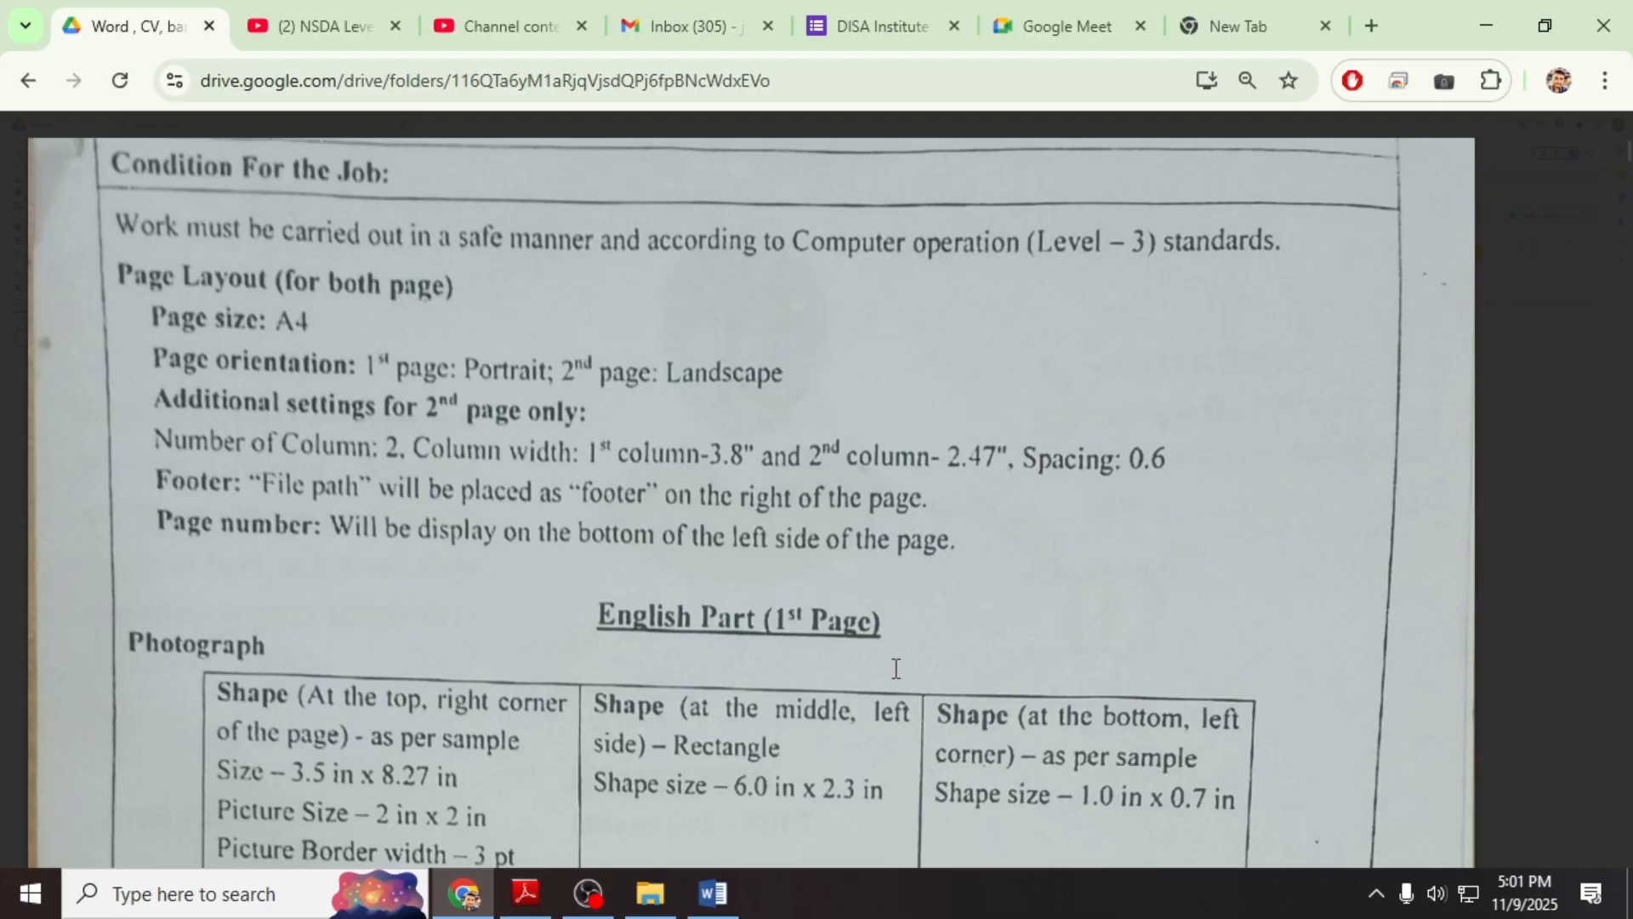
{"action": "left_click", "coordinate": [713, 893]}
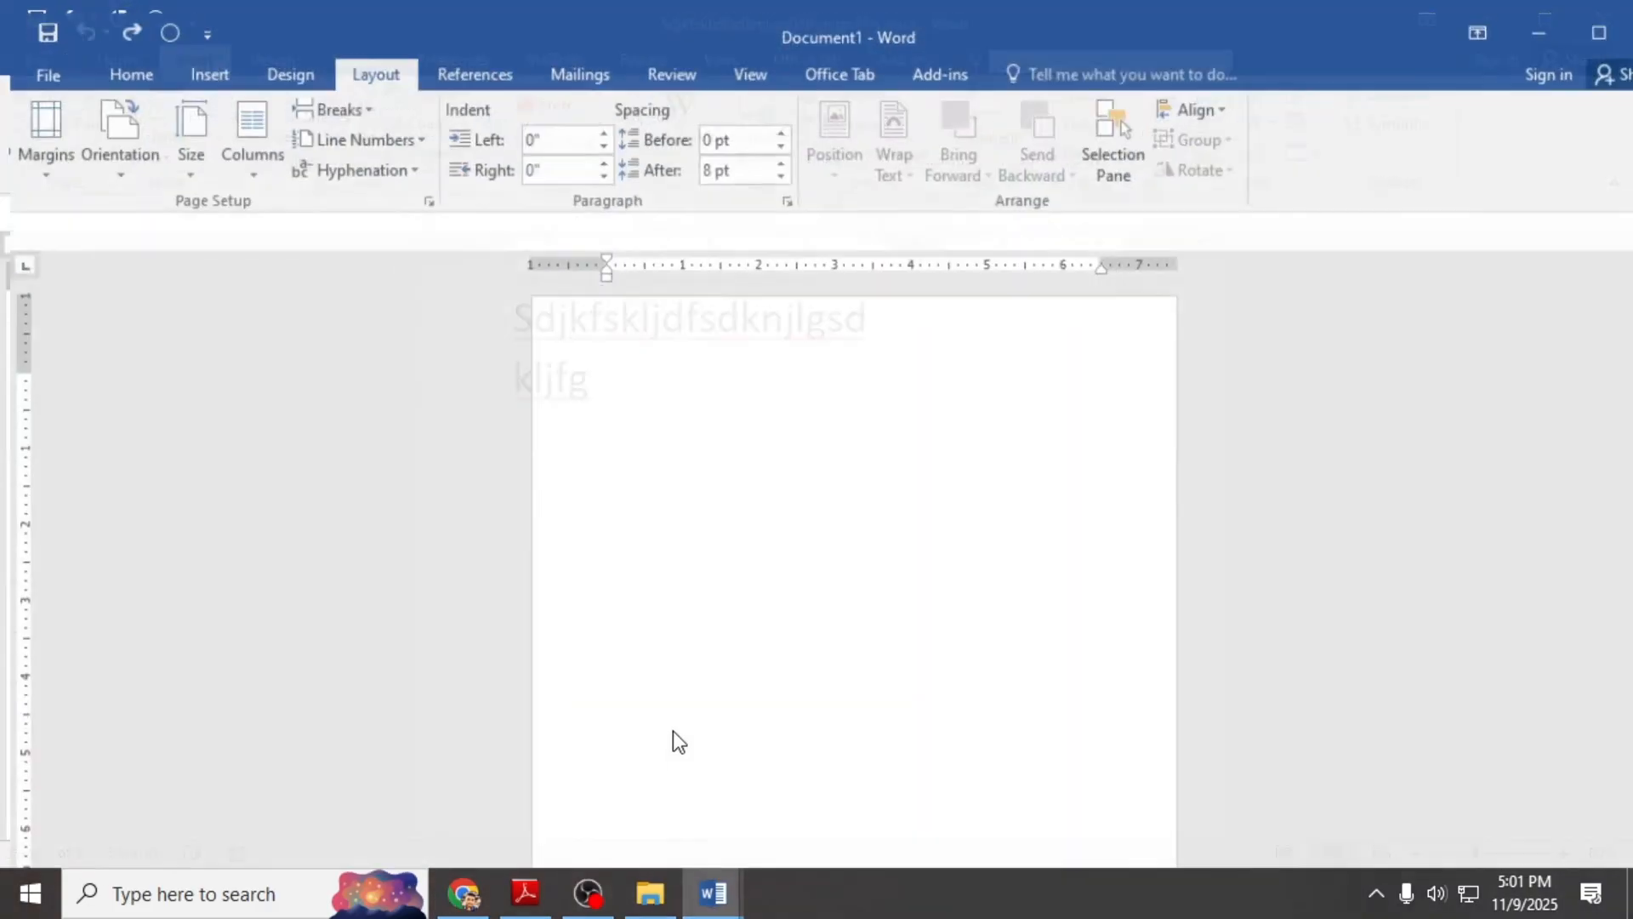
Step: Go to the blank second page of the practice document, then switch to the Wikipedia Bangladesh article
{"action": "scroll", "coordinate": [722, 656], "scroll_direction": "down", "scroll_amount": 8}
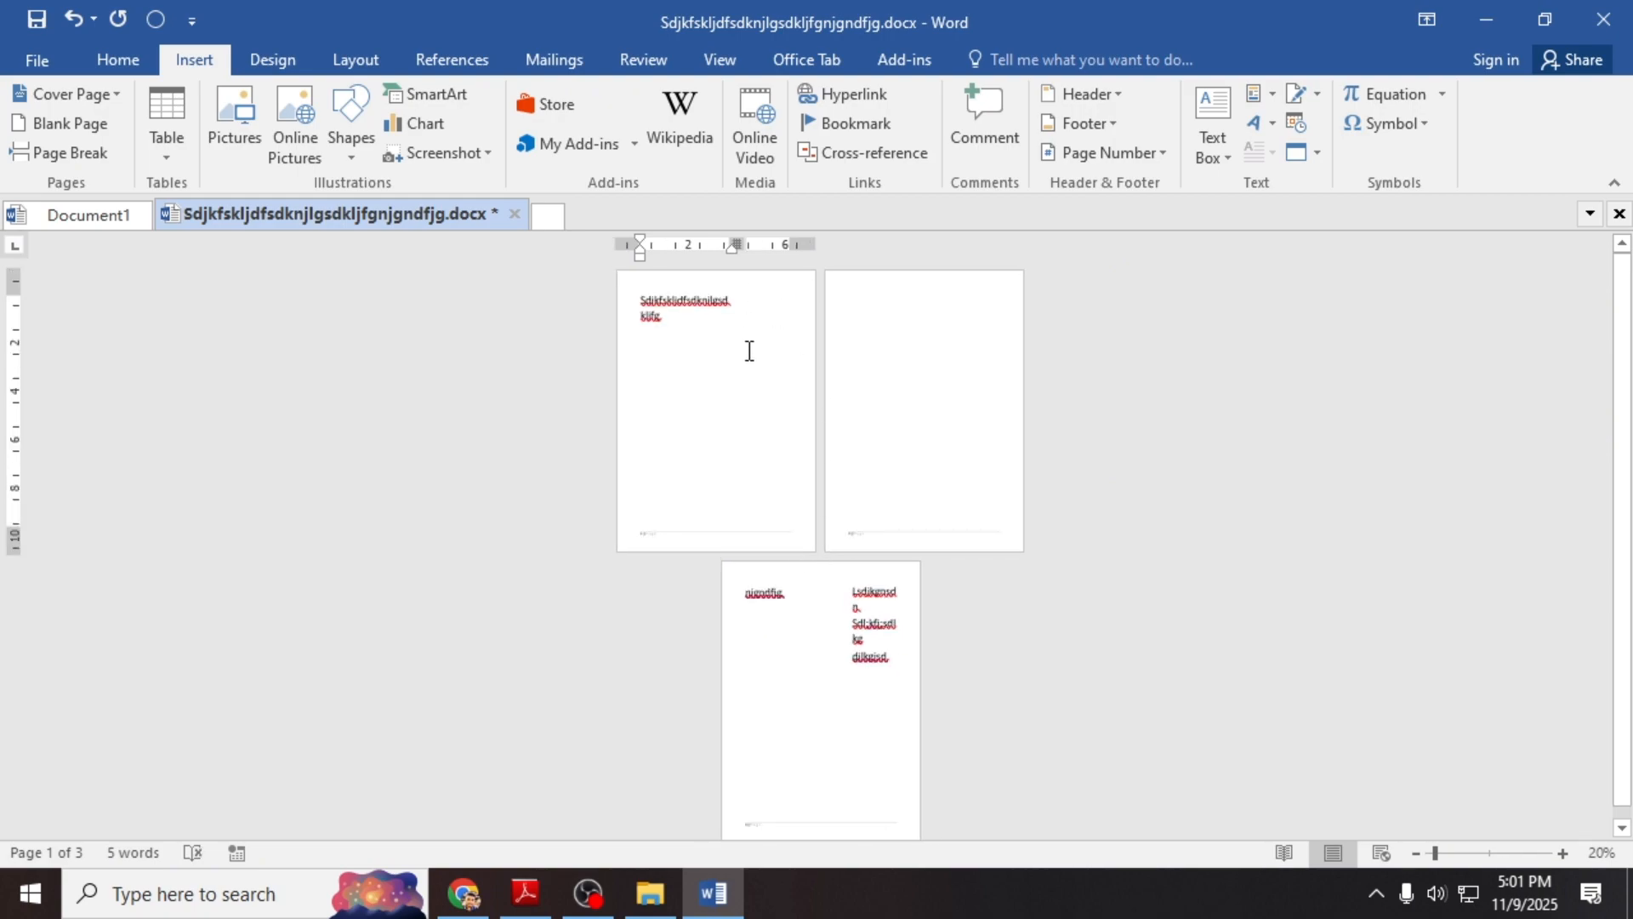
{"action": "left_click", "coordinate": [906, 329]}
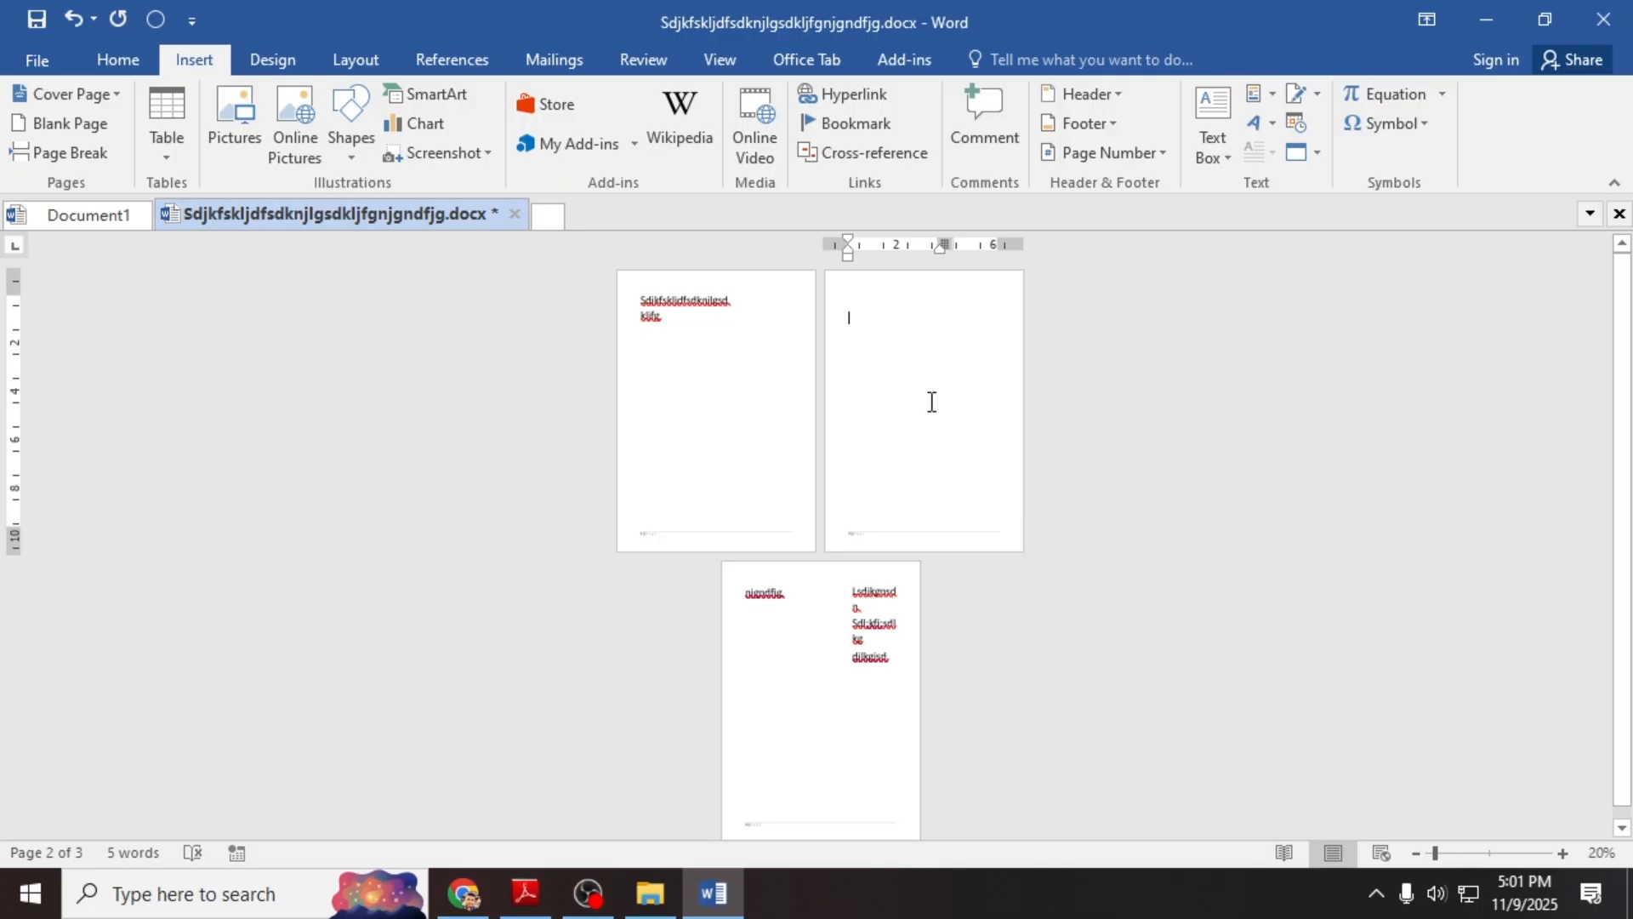
{"action": "left_click", "coordinate": [277, 61]}
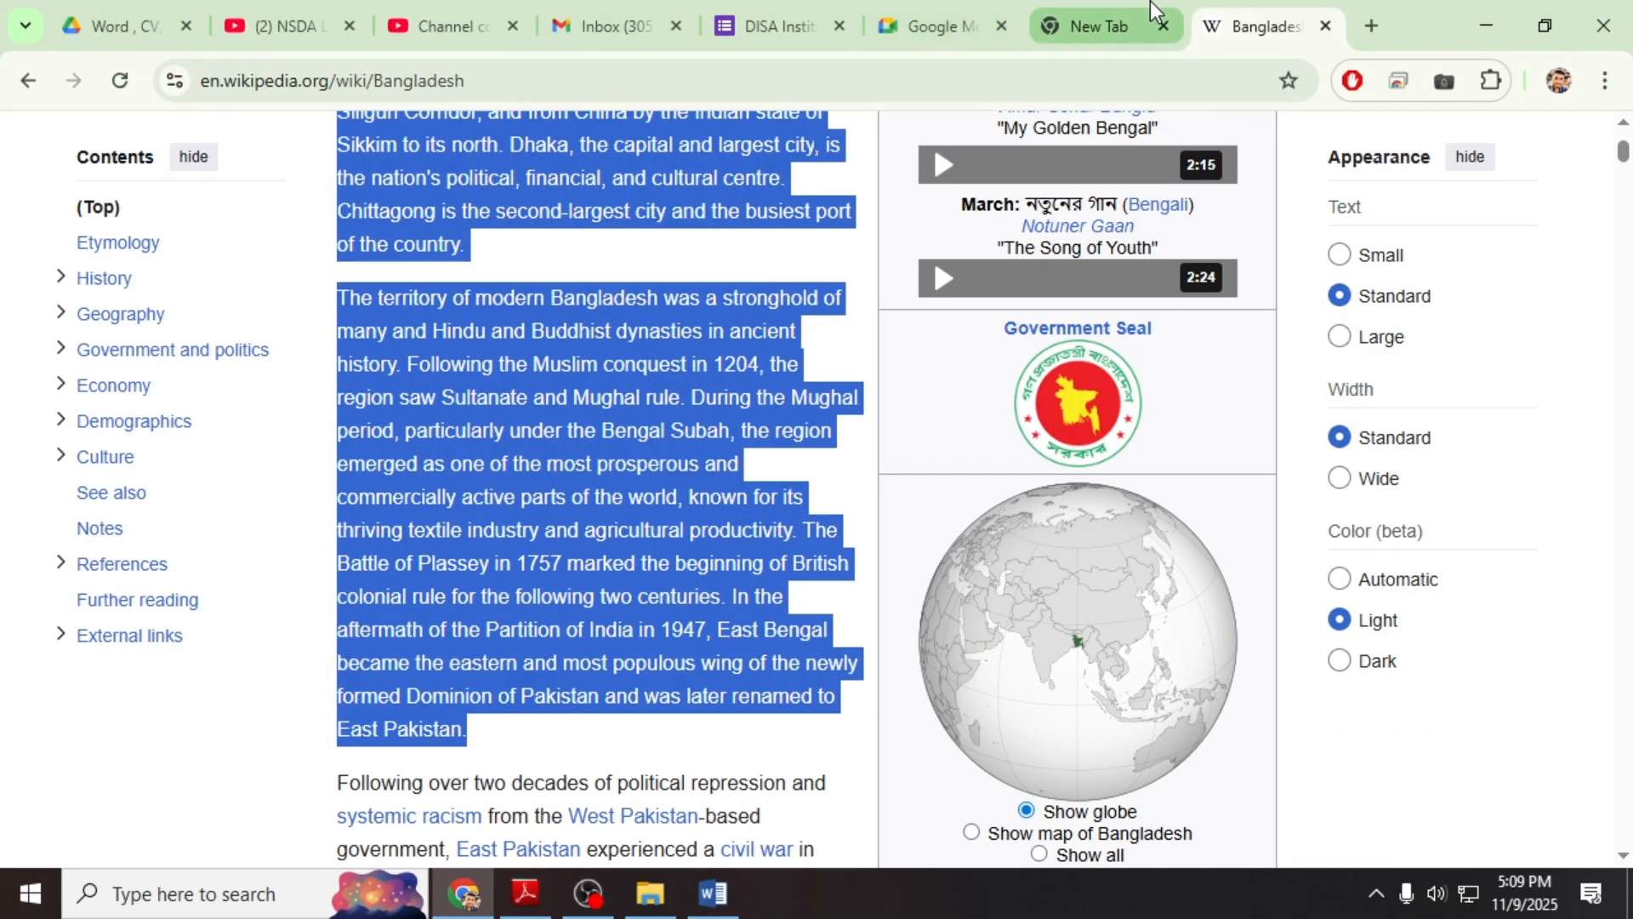
Step: Paste the Bangladesh text three times into Document3, reaching 3346 words over six pages
{"action": "left_click", "coordinate": [1150, 3]}
{"action": "left_click", "coordinate": [713, 894]}
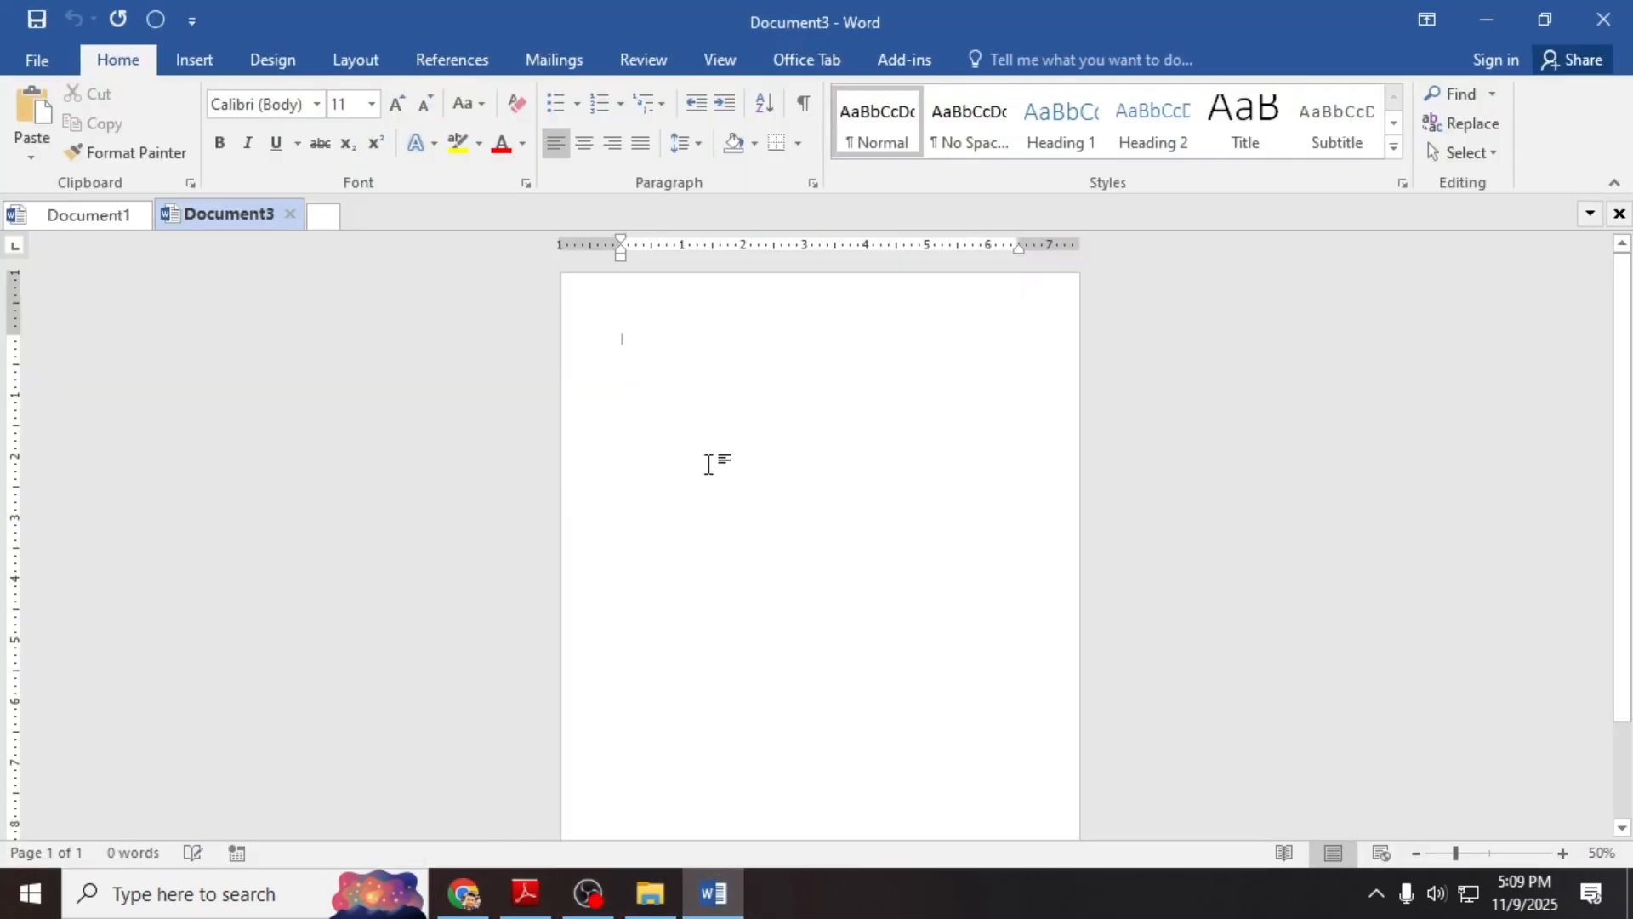
{"action": "key", "text": "ctrl+v"}
{"action": "key", "text": "ctrl+v"}
{"action": "key", "text": "ctrl+v"}
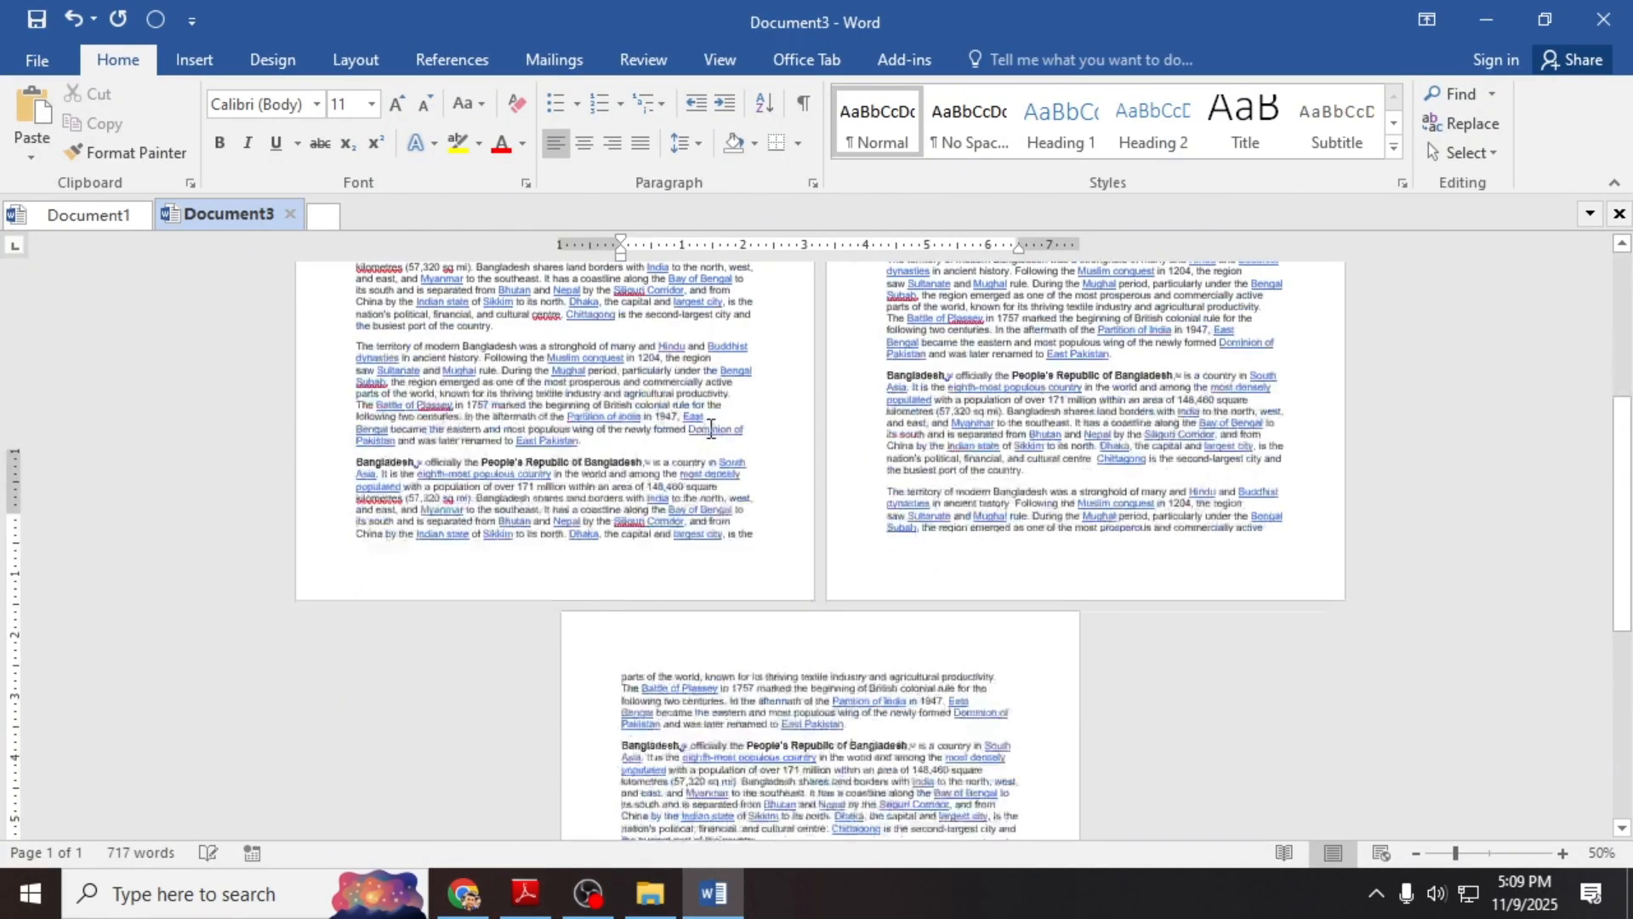
{"action": "key", "text": "ctrl+v"}
{"action": "key", "text": "ctrl+v"}
{"action": "key", "text": "ctrl+v"}
{"action": "key", "text": "ctrl+v"}
{"action": "key", "text": "ctrl+v"}
{"action": "key", "text": "ctrl+v"}
{"action": "key", "text": "ctrl+v"}
{"action": "key", "text": "ctrl+v"}
{"action": "key", "text": "ctrl+v"}
{"action": "key", "text": "ctrl+v"}
{"action": "key", "text": "ctrl+v"}
{"action": "scroll", "coordinate": [723, 430], "scroll_direction": "down", "scroll_amount": 1, "text": "ctrl"}
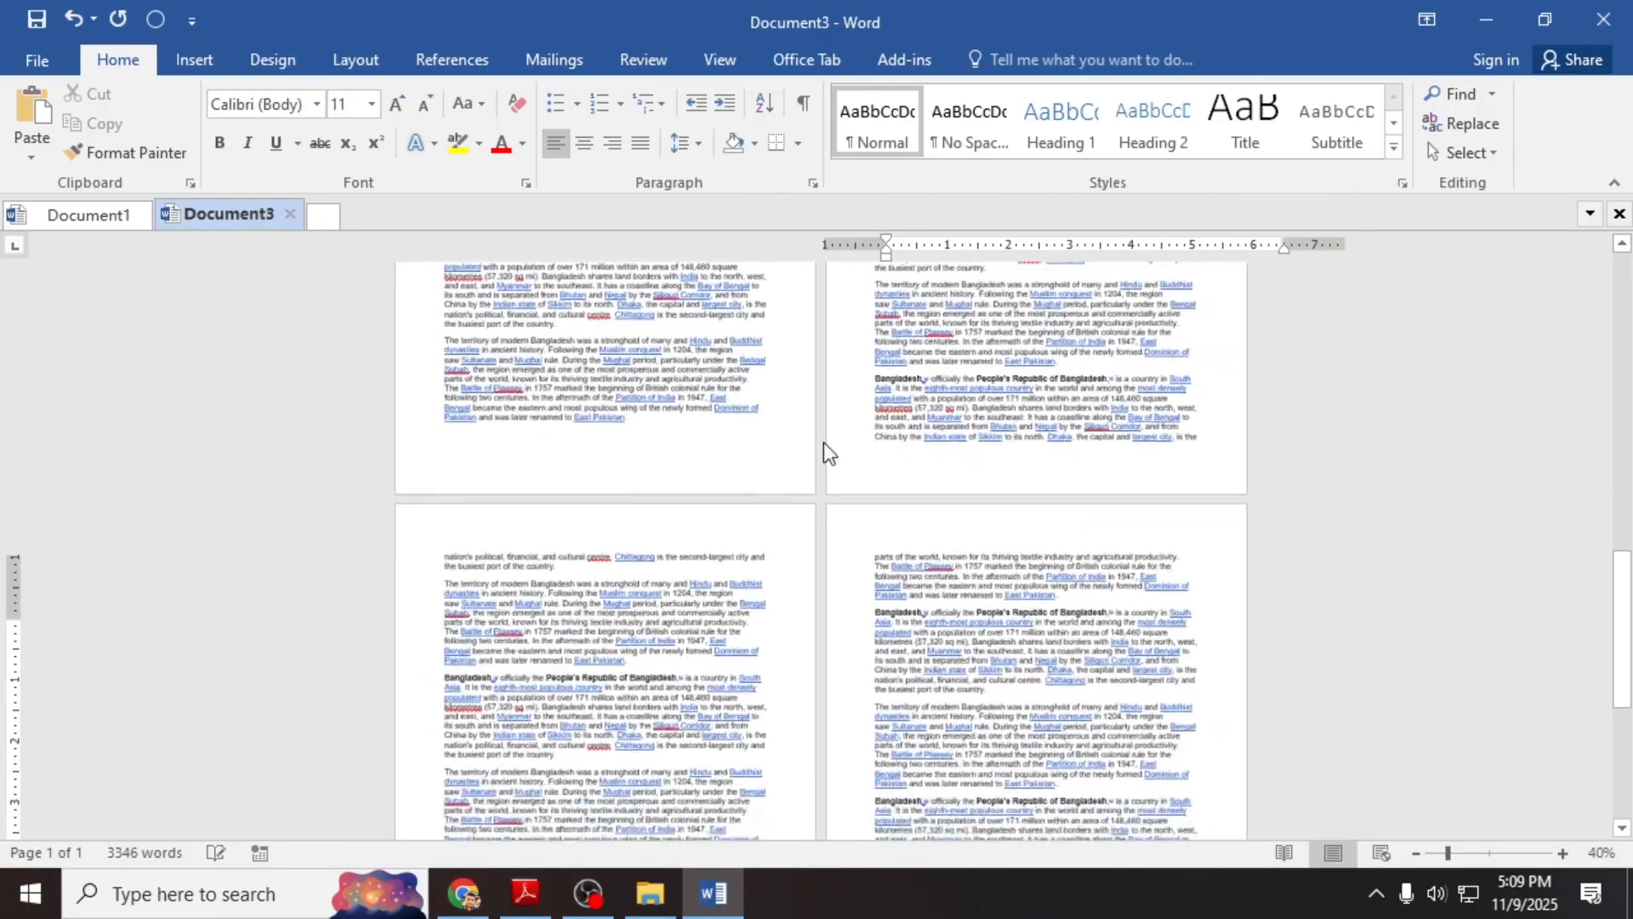
{"action": "scroll", "coordinate": [823, 442], "scroll_direction": "down", "scroll_amount": 2, "text": "ctrl"}
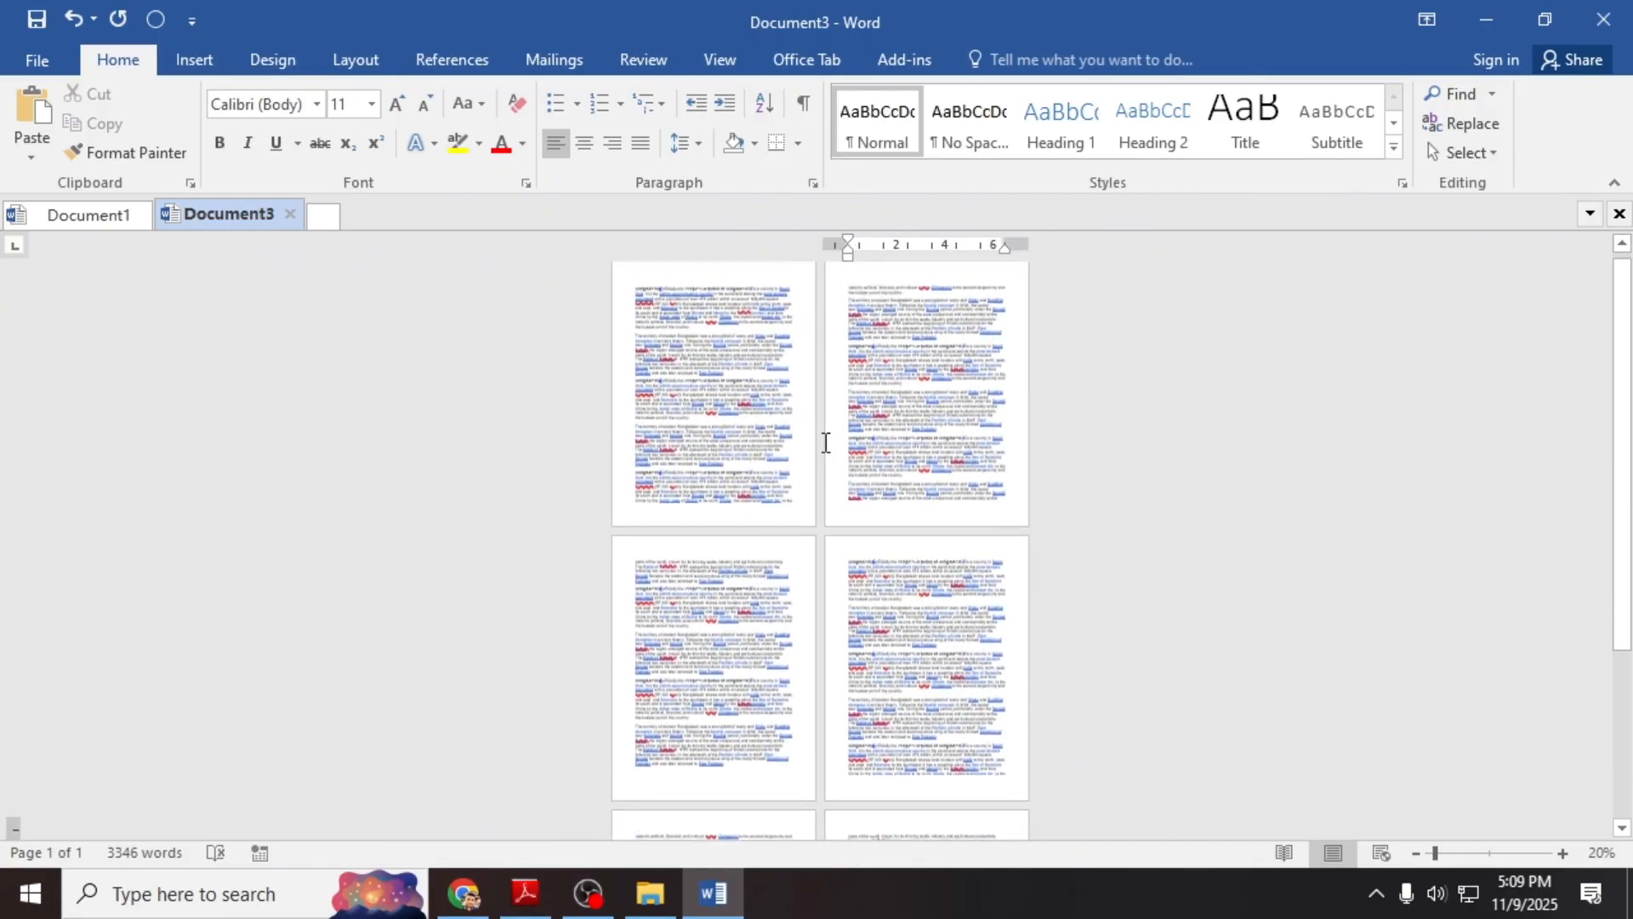
{"action": "scroll", "coordinate": [921, 430], "scroll_direction": "up", "scroll_amount": 6, "text": "ctrl"}
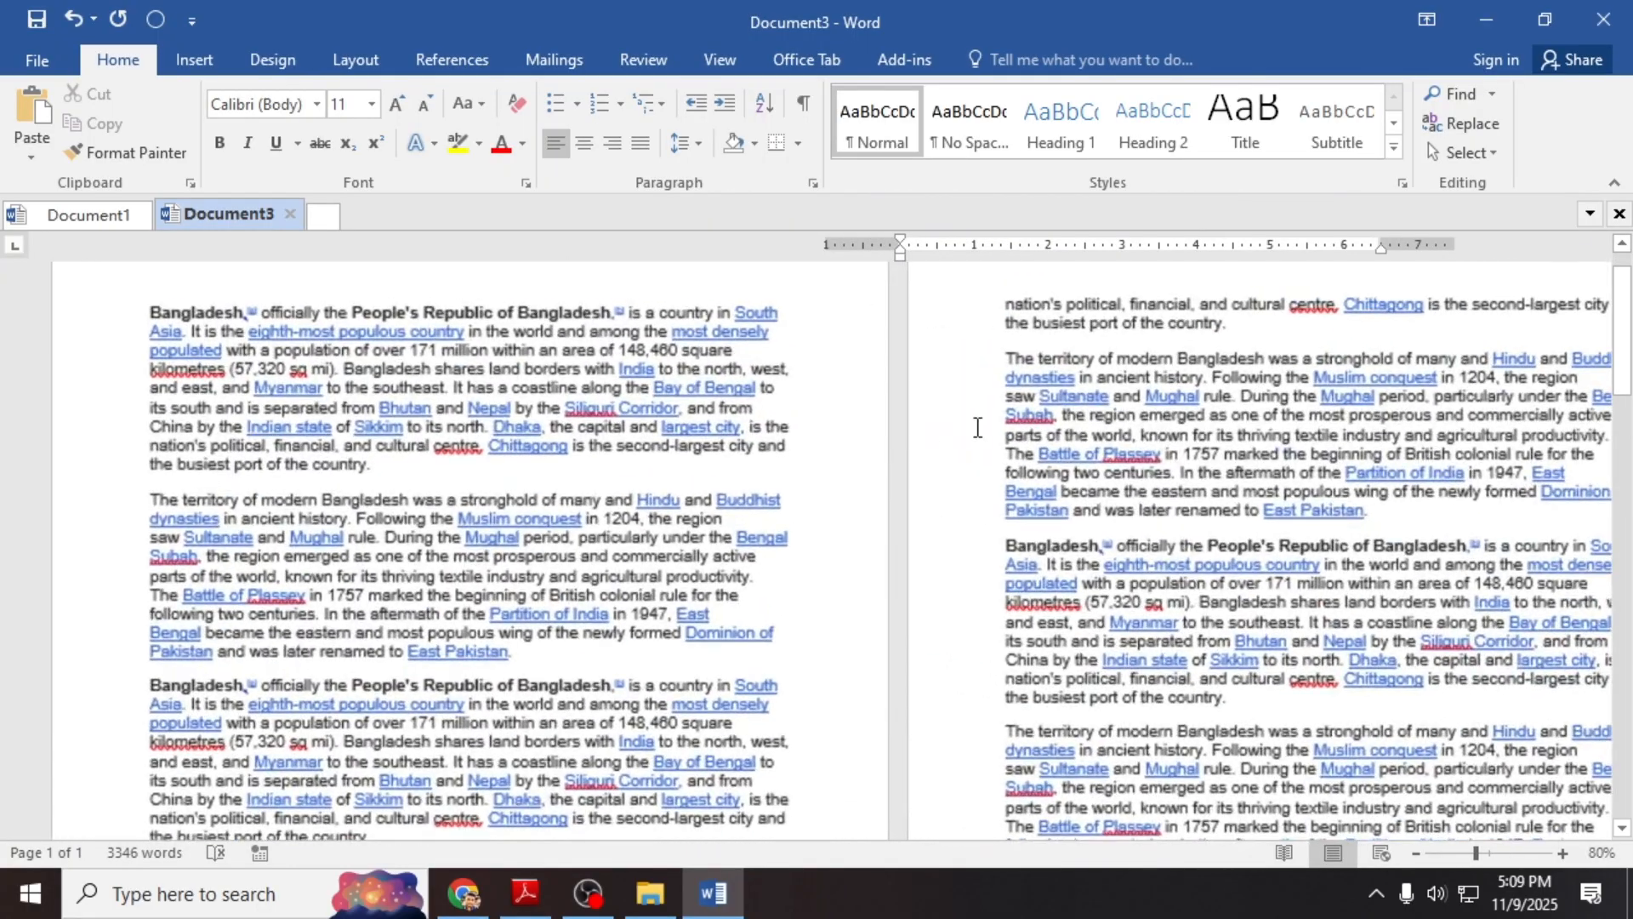
{"action": "scroll", "coordinate": [977, 427], "scroll_direction": "down", "scroll_amount": 1, "text": "ctrl"}
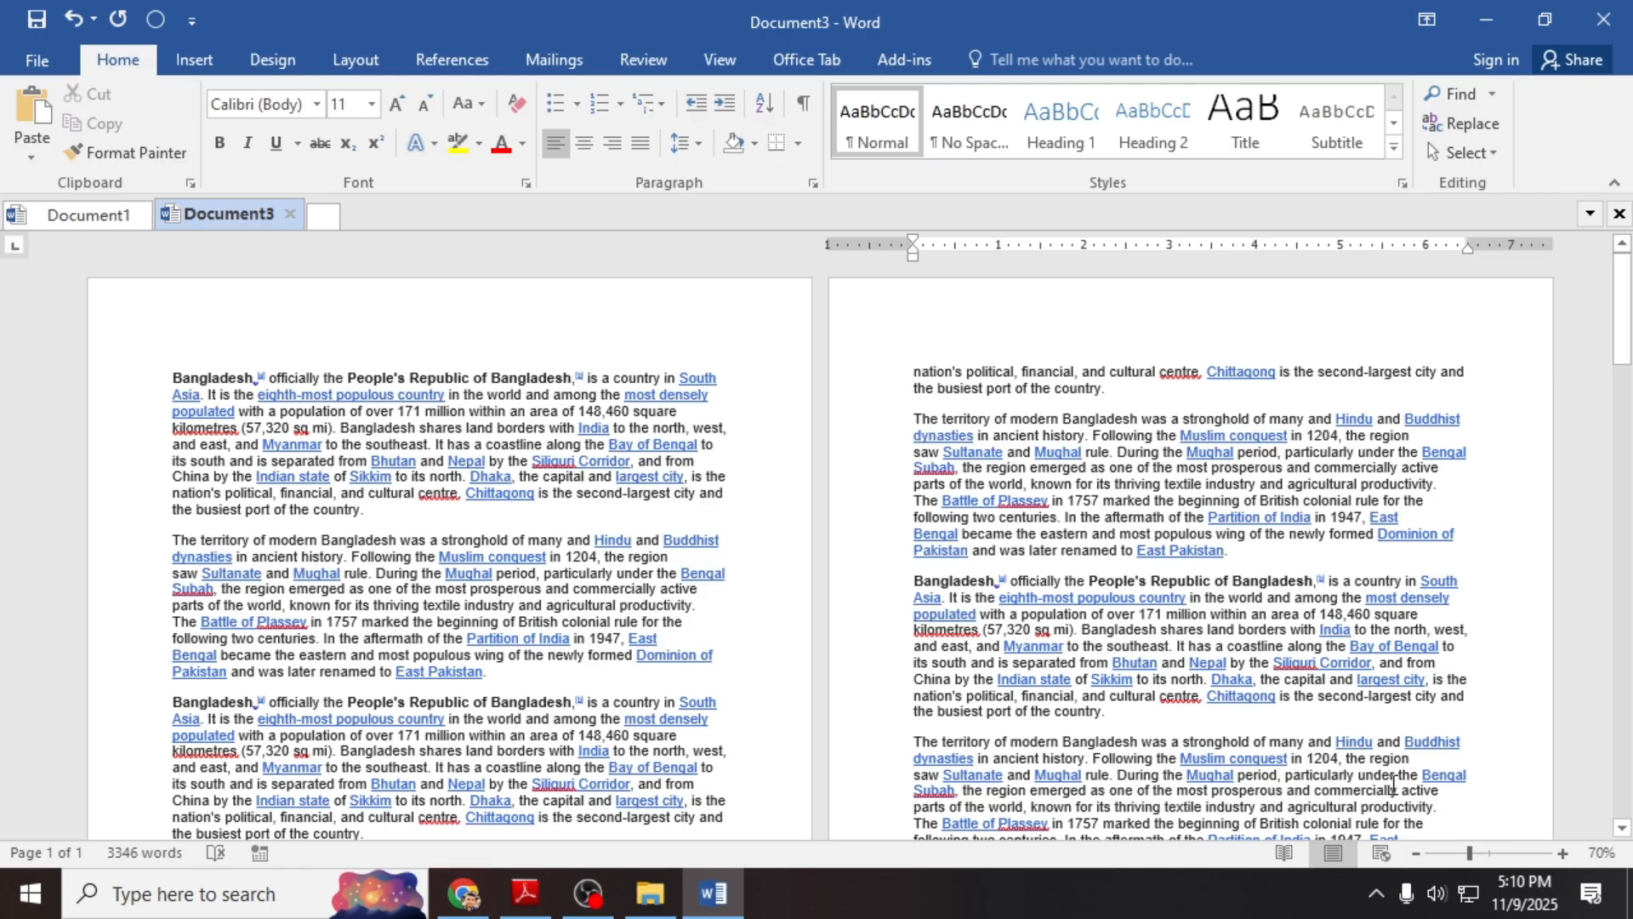
{"action": "left_click", "coordinate": [1426, 855]}
{"action": "key", "text": "ctrl+v"}
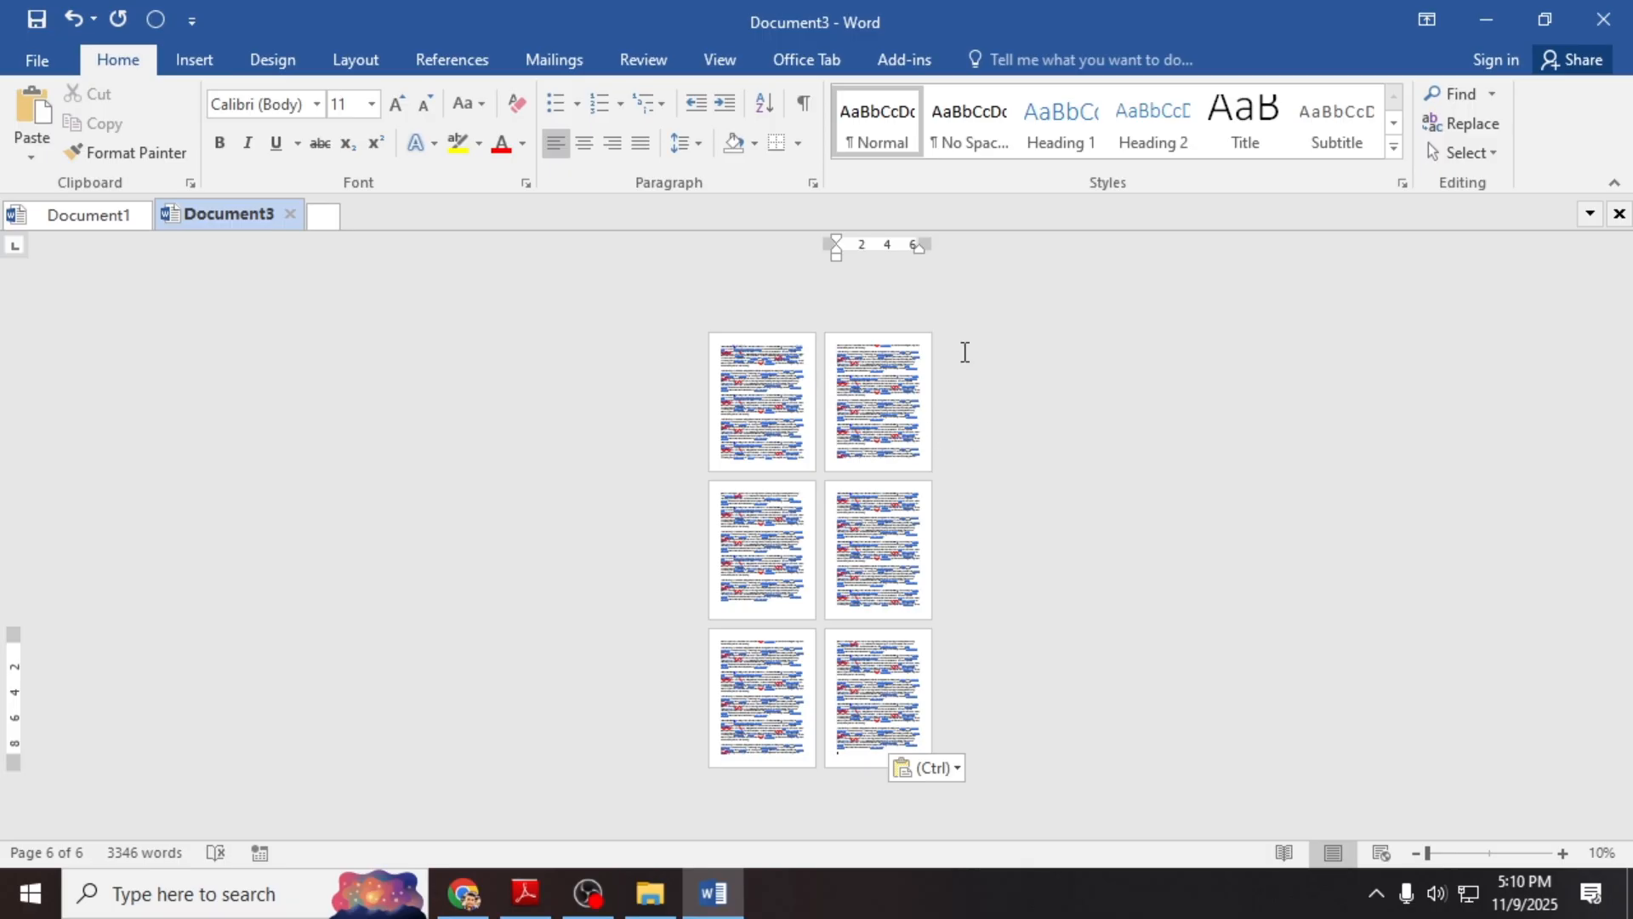
Step: Place the insertion point at the start of page 2 and bring up the Layout options
{"action": "left_click_drag", "start_coordinate": [842, 340], "coordinate": [934, 456]}
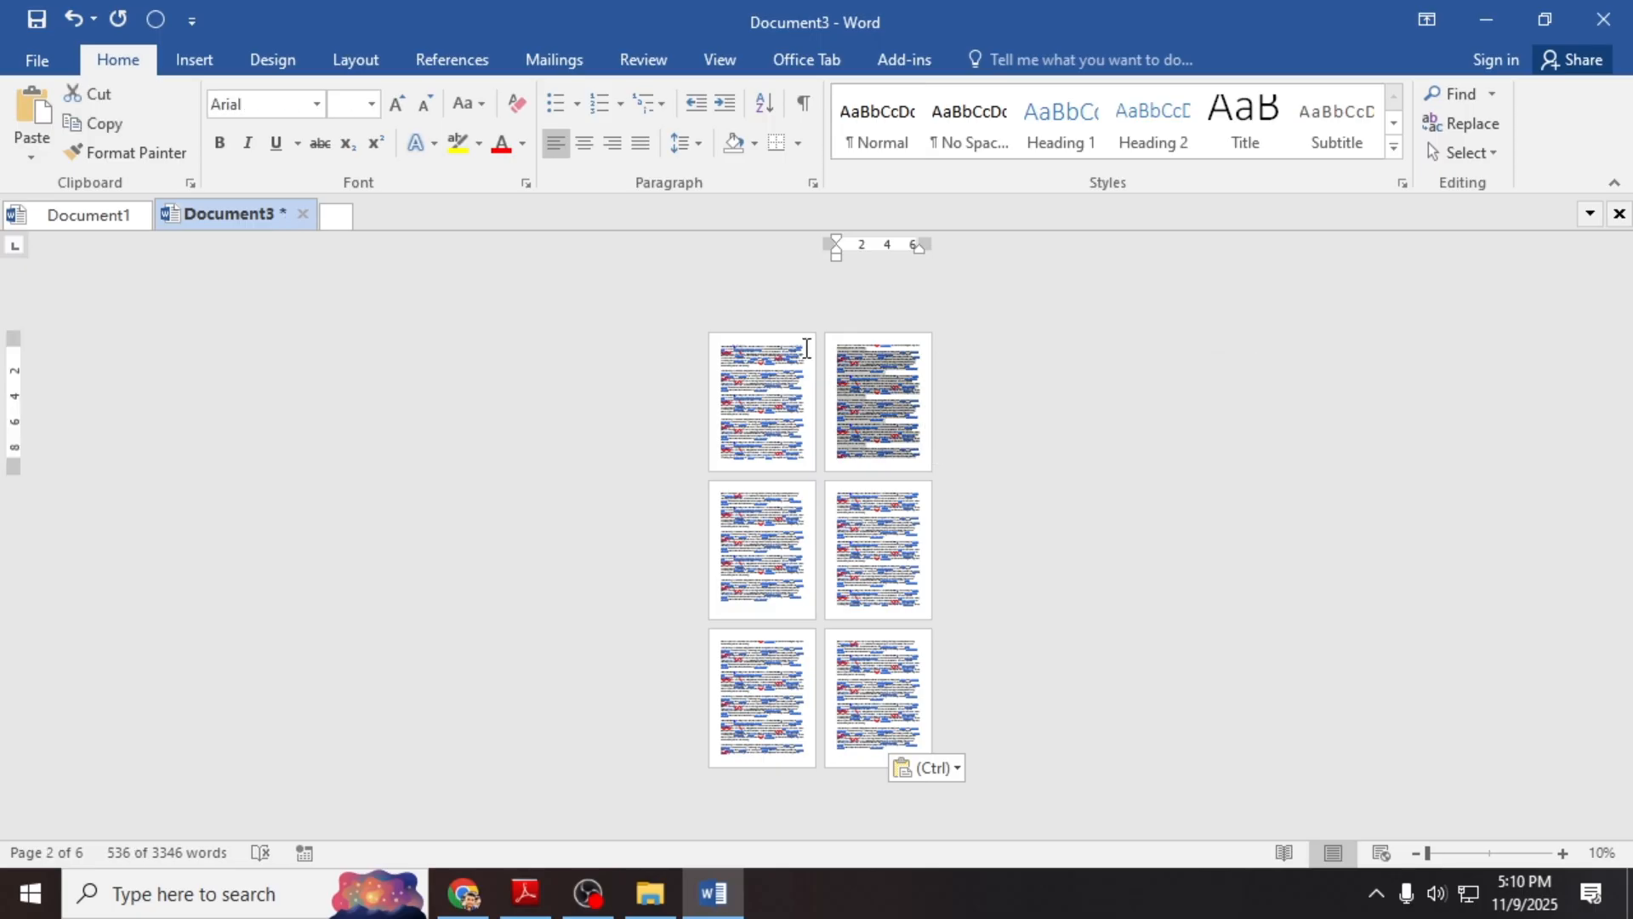
{"action": "left_click", "coordinate": [1566, 855]}
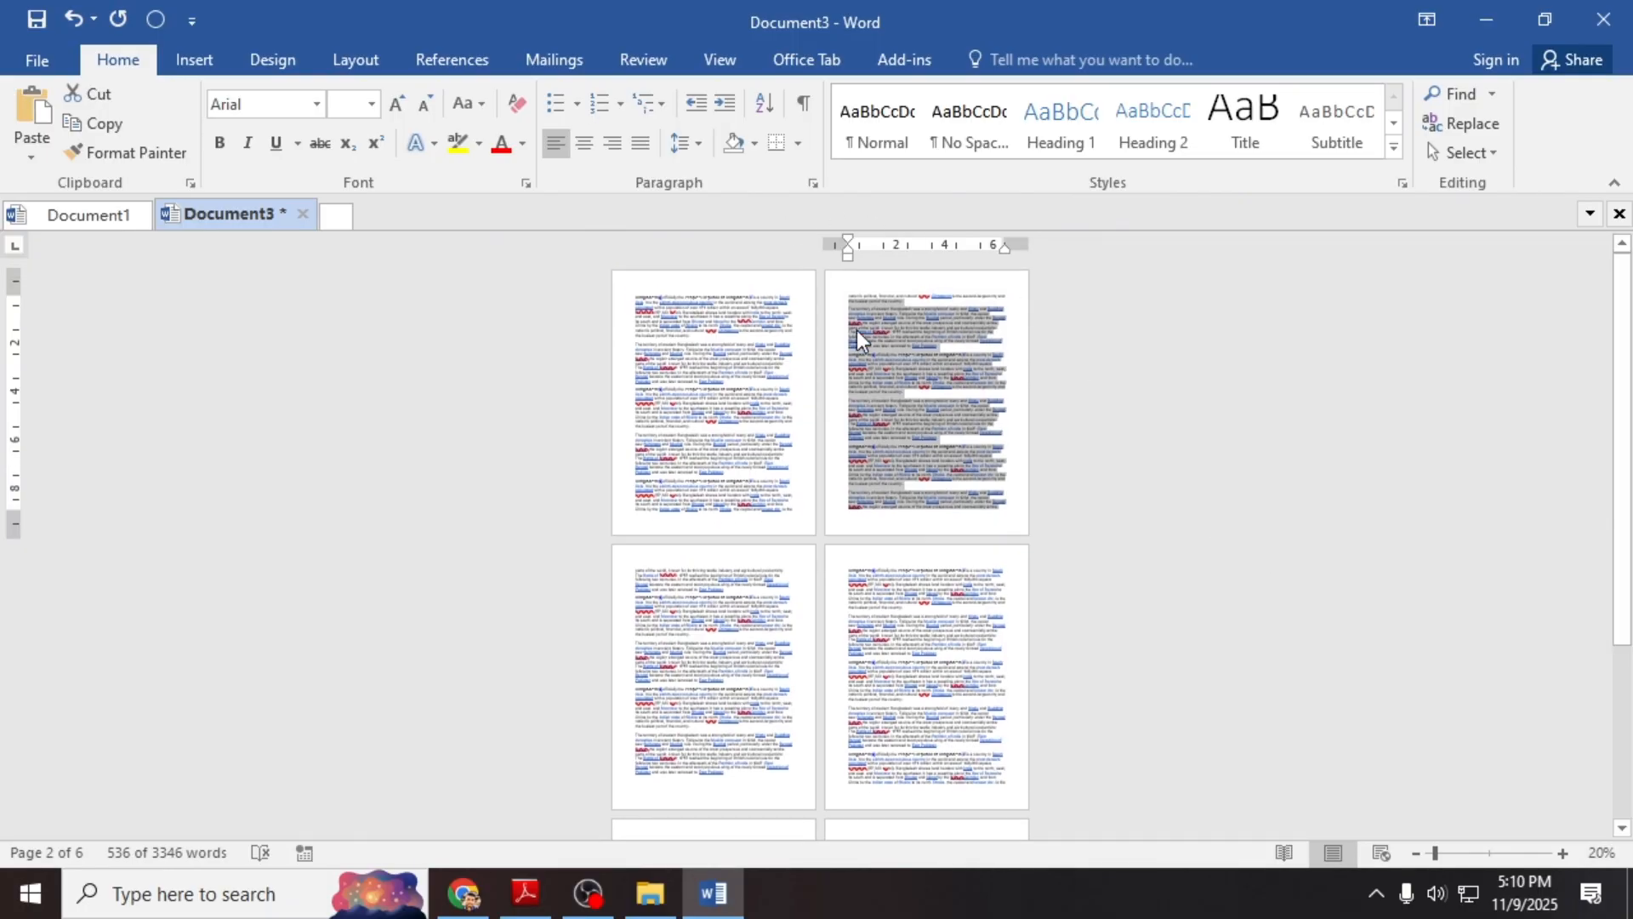
{"action": "left_click", "coordinate": [885, 300]}
{"action": "left_click_drag", "start_coordinate": [840, 293], "coordinate": [912, 396]}
{"action": "left_click", "coordinate": [912, 396]}
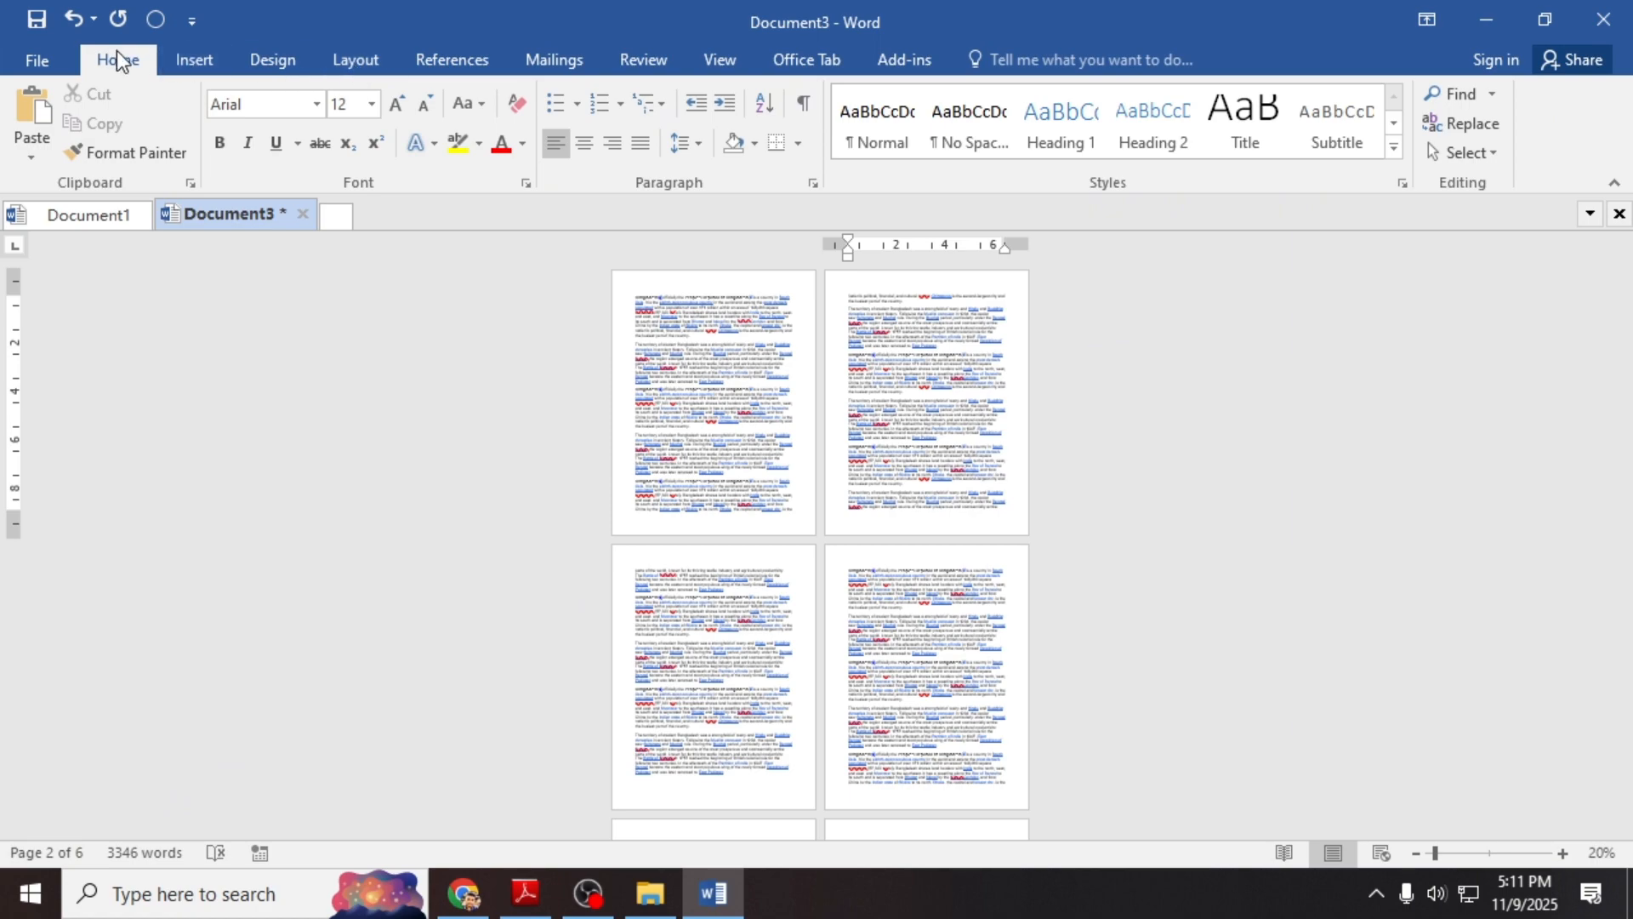
{"action": "left_click", "coordinate": [354, 59]}
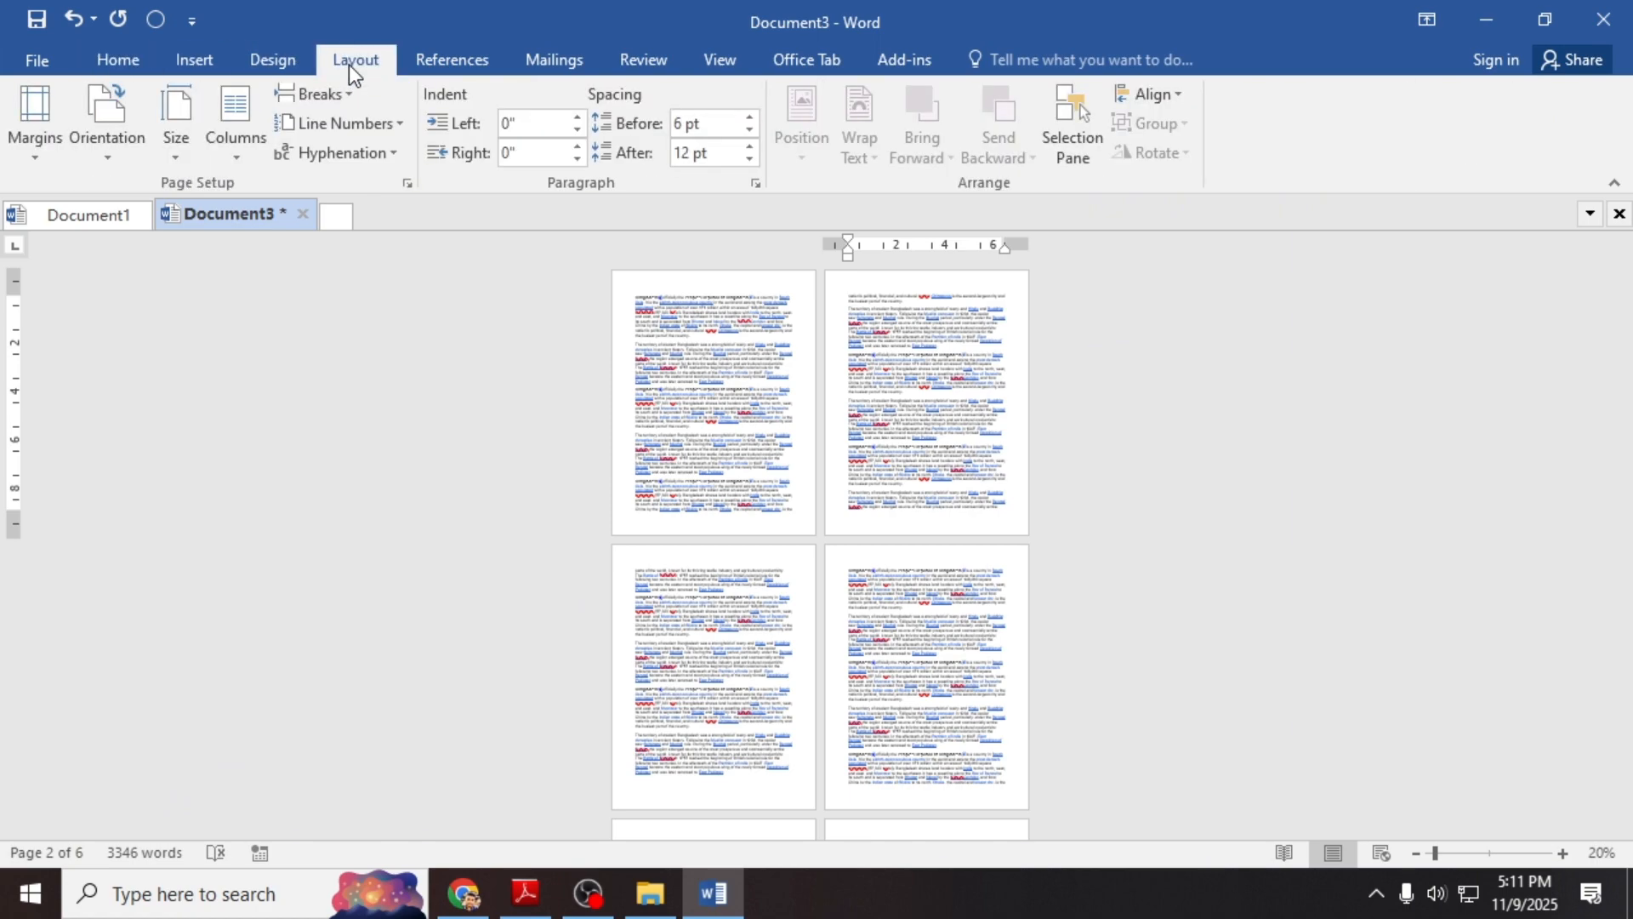
Step: Set landscape orientation in Page Setup applied to 'This point forward', then go to page 3's start
{"action": "left_click", "coordinate": [406, 184]}
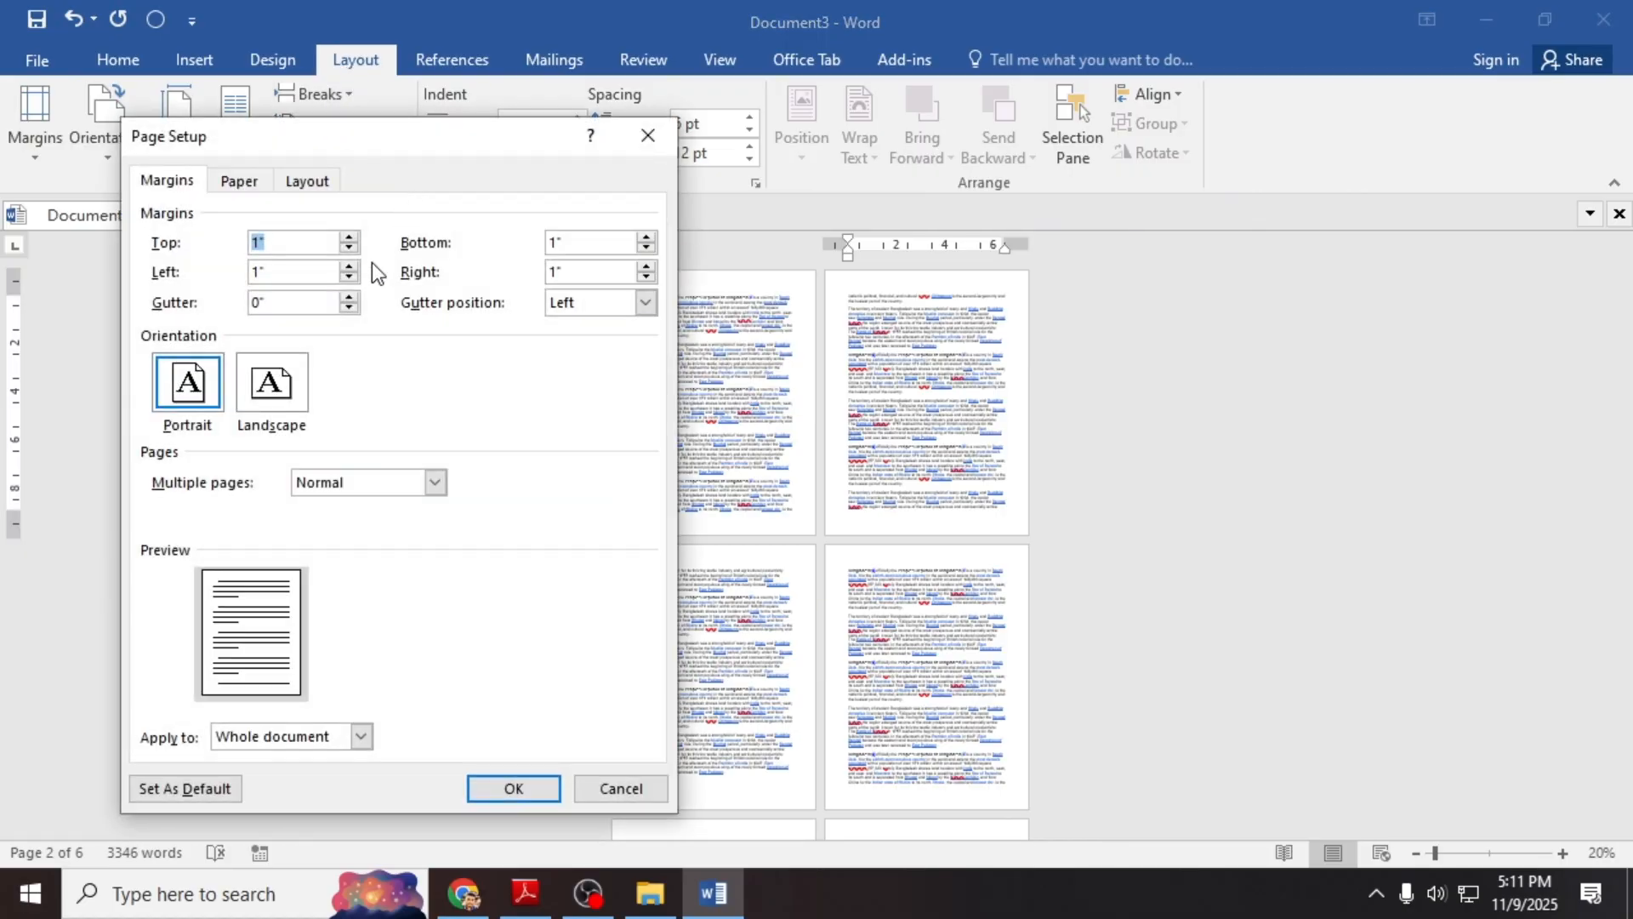
{"action": "left_click", "coordinate": [270, 413]}
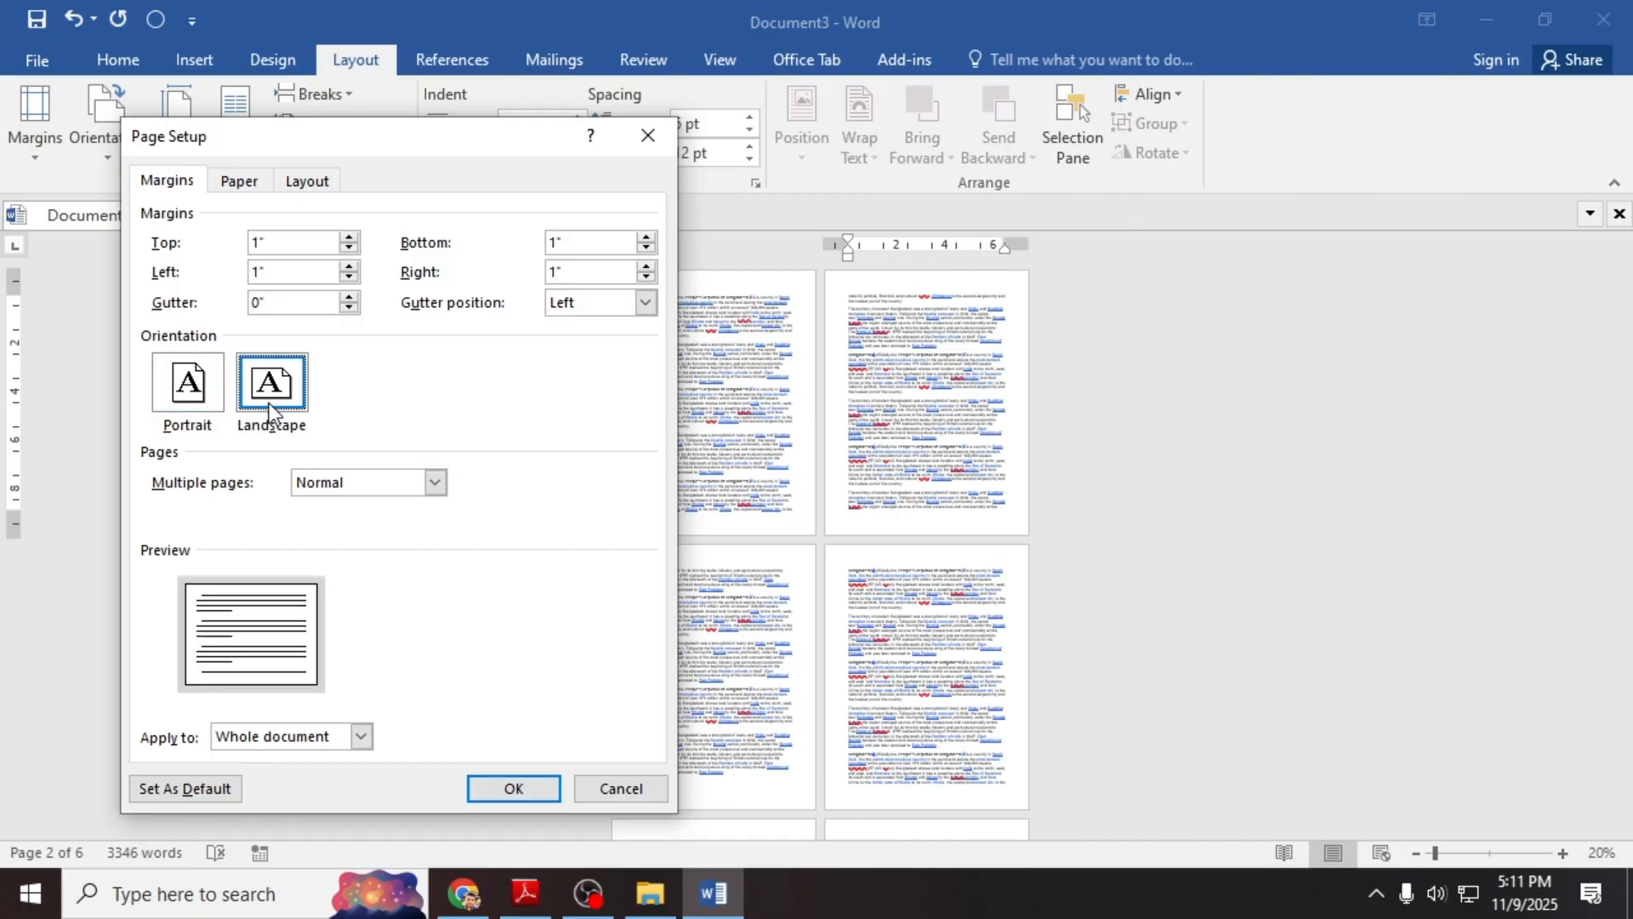
{"action": "left_click", "coordinate": [361, 736]}
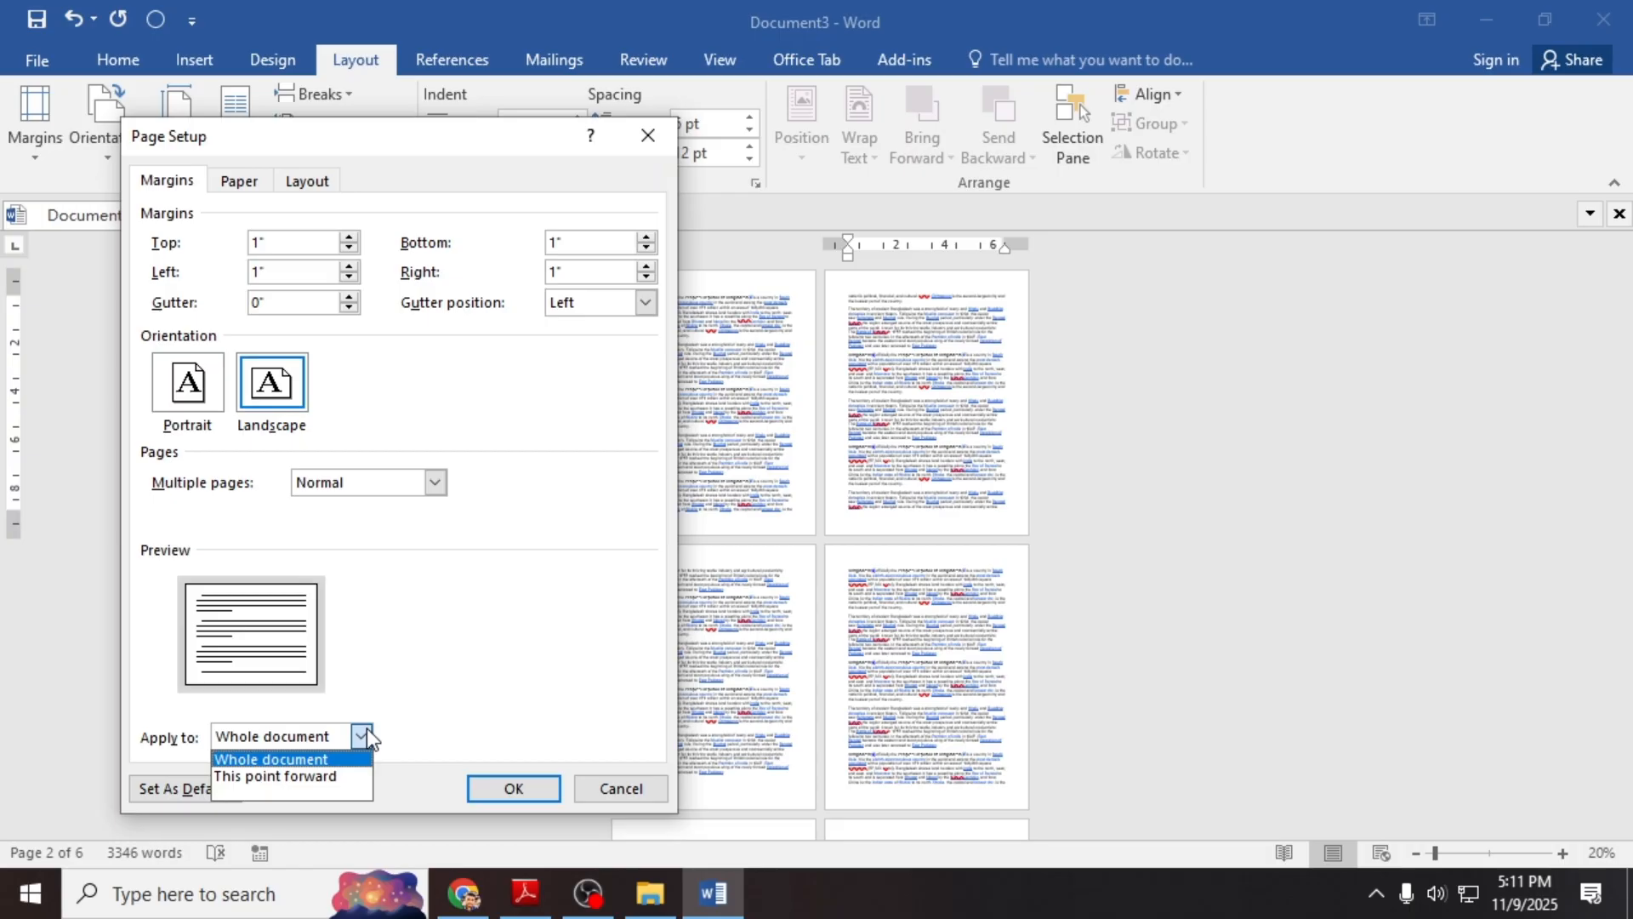
{"action": "left_click", "coordinate": [323, 774]}
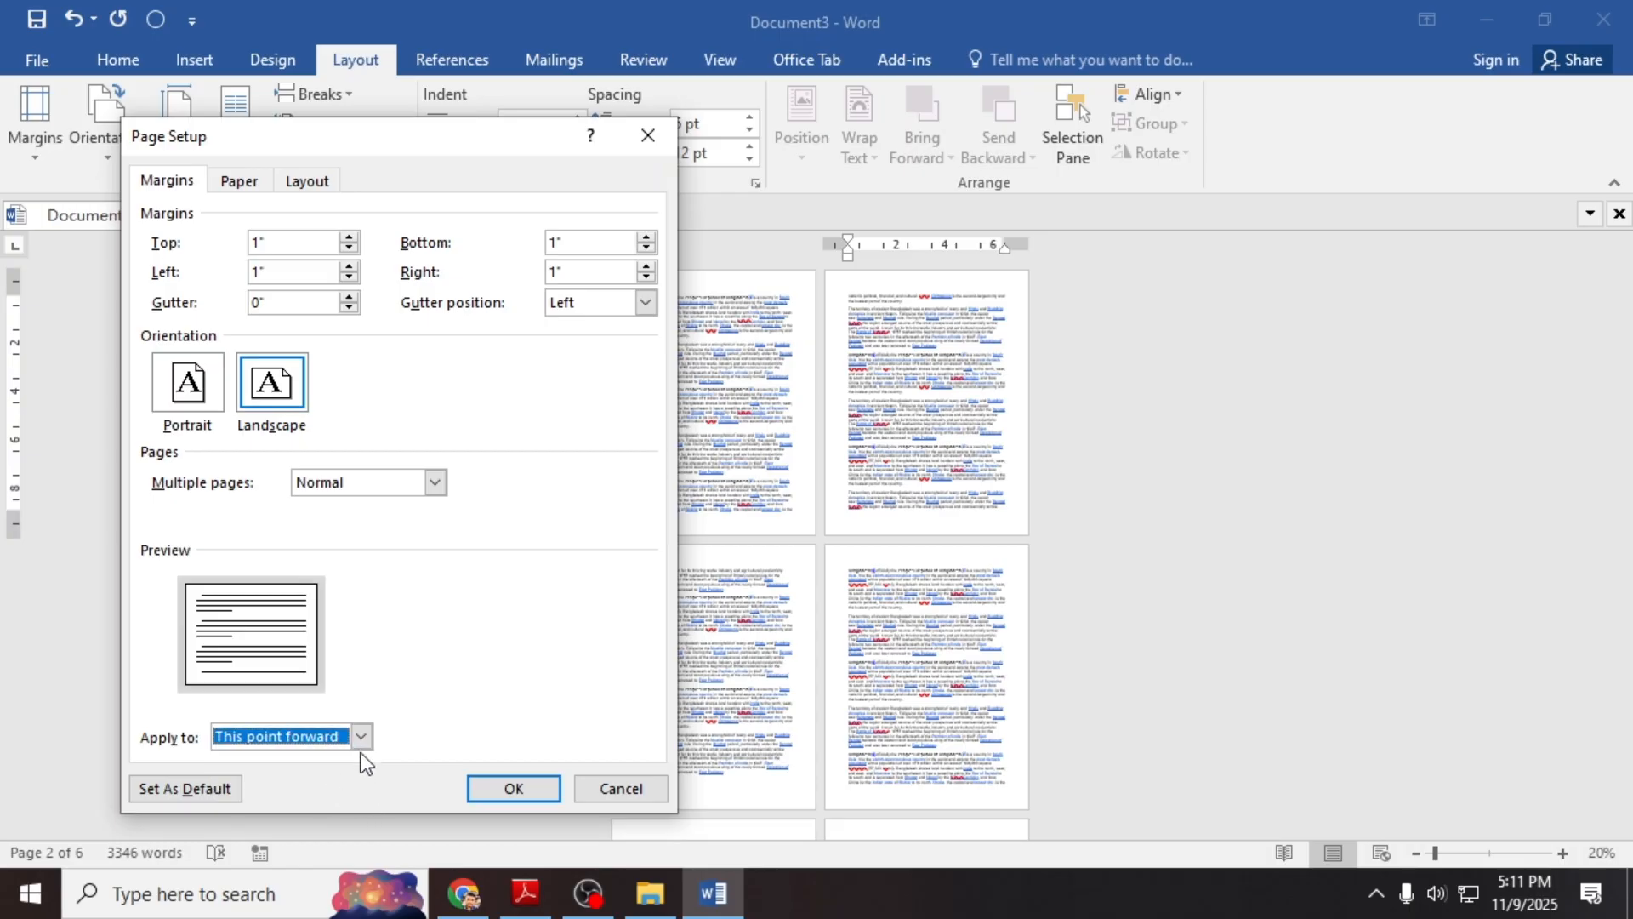
{"action": "left_click", "coordinate": [469, 790]}
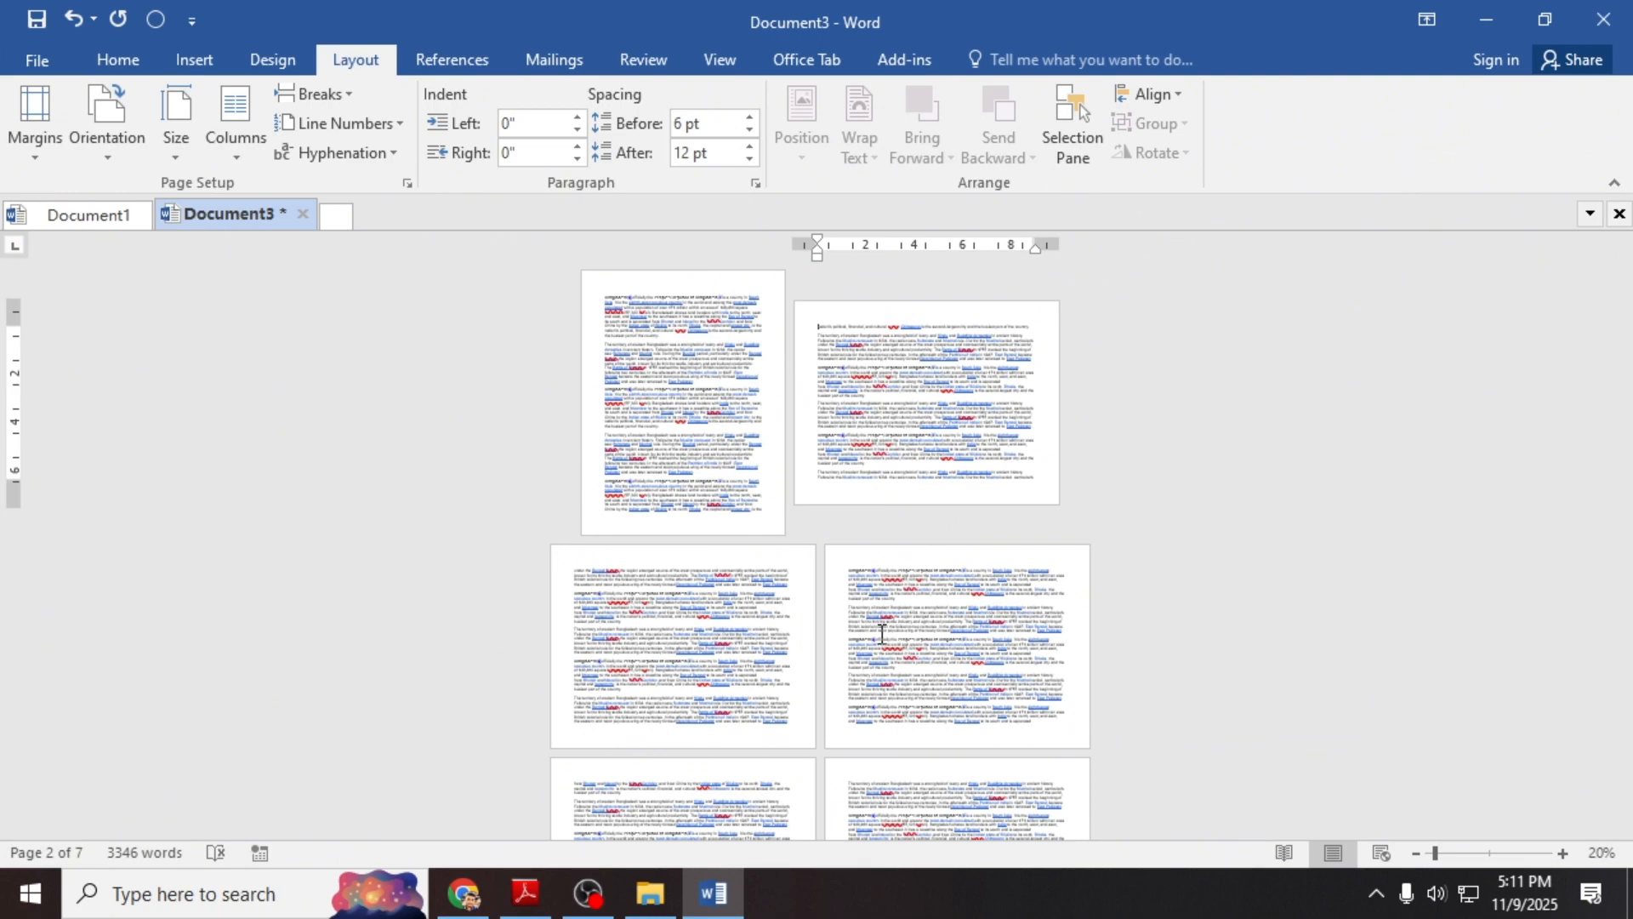
{"action": "left_click", "coordinate": [572, 575]}
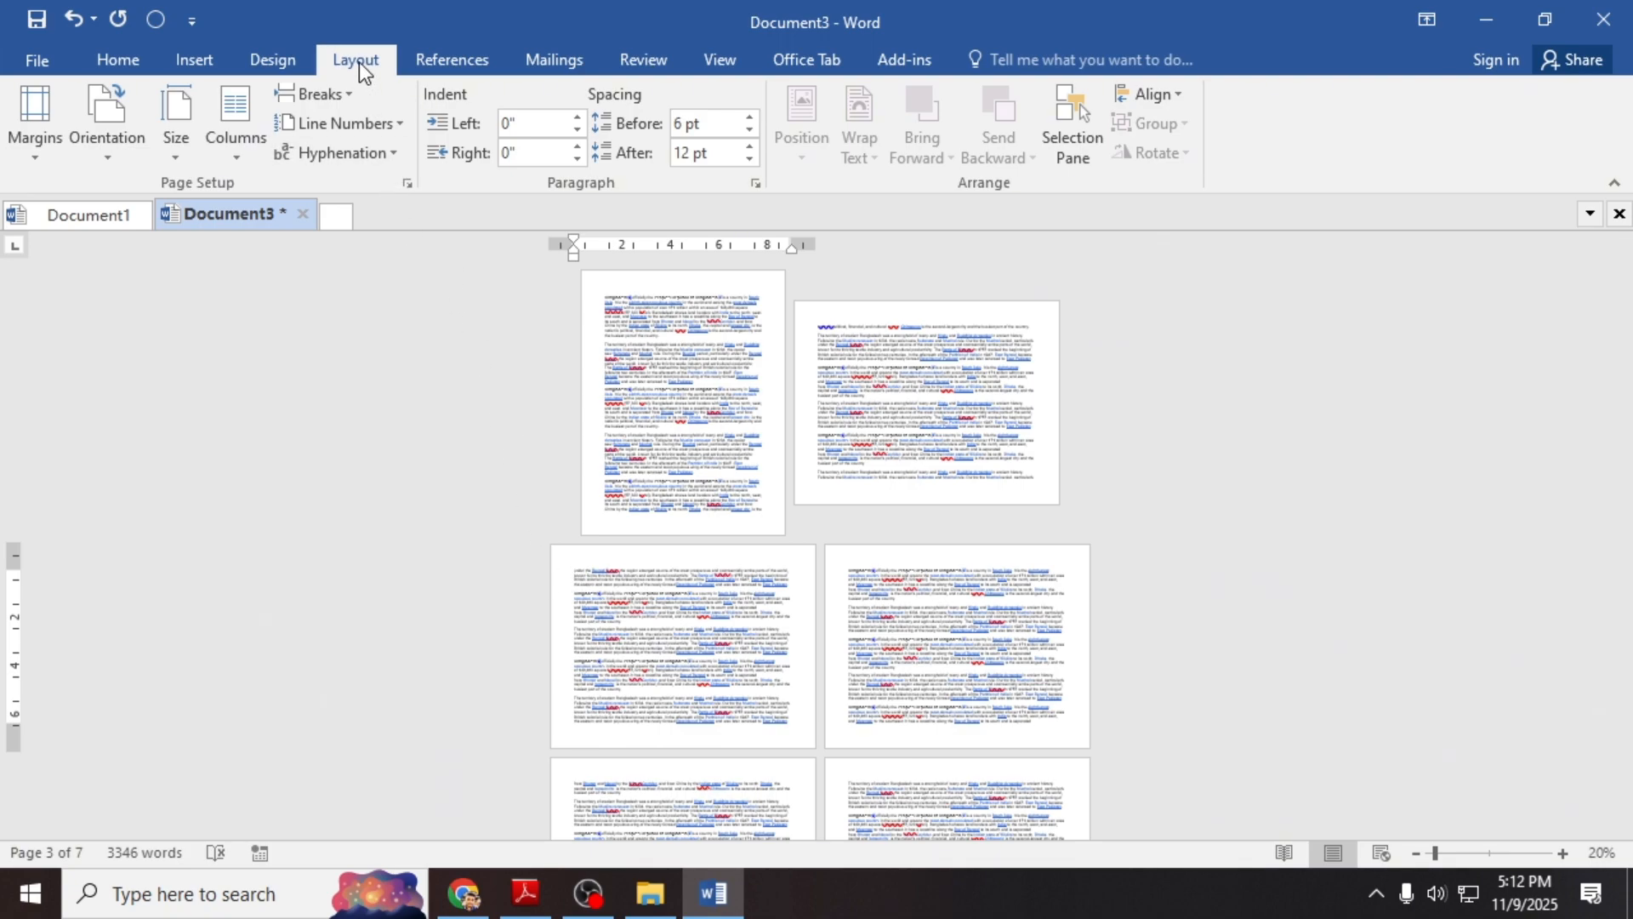
{"action": "left_click", "coordinate": [406, 184]}
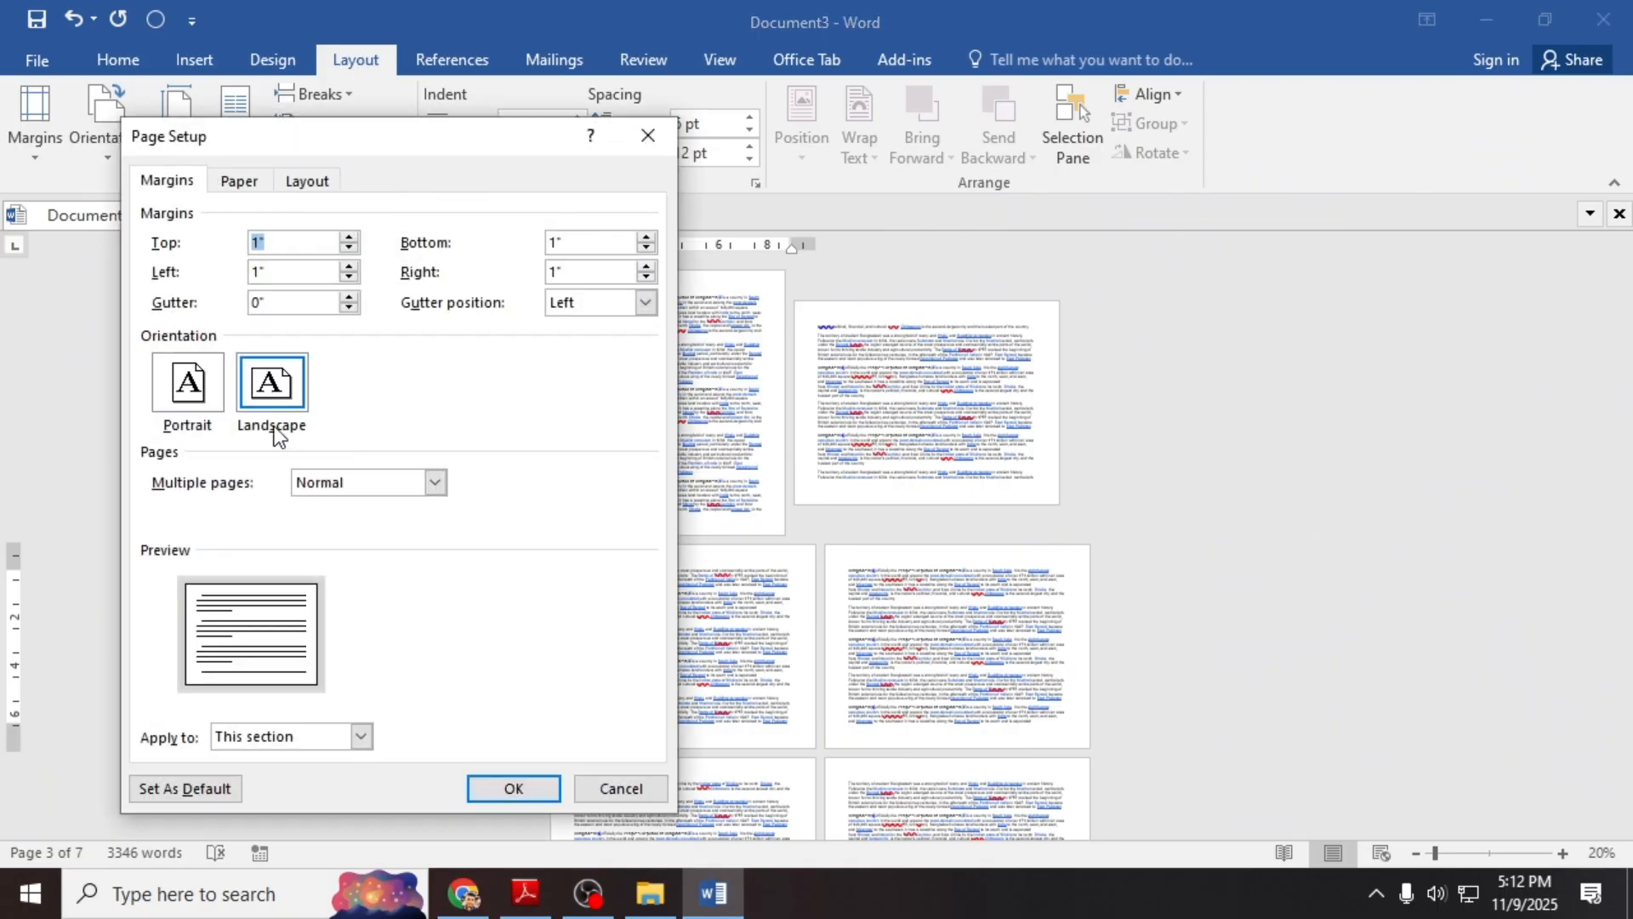
{"action": "left_click", "coordinate": [201, 391]}
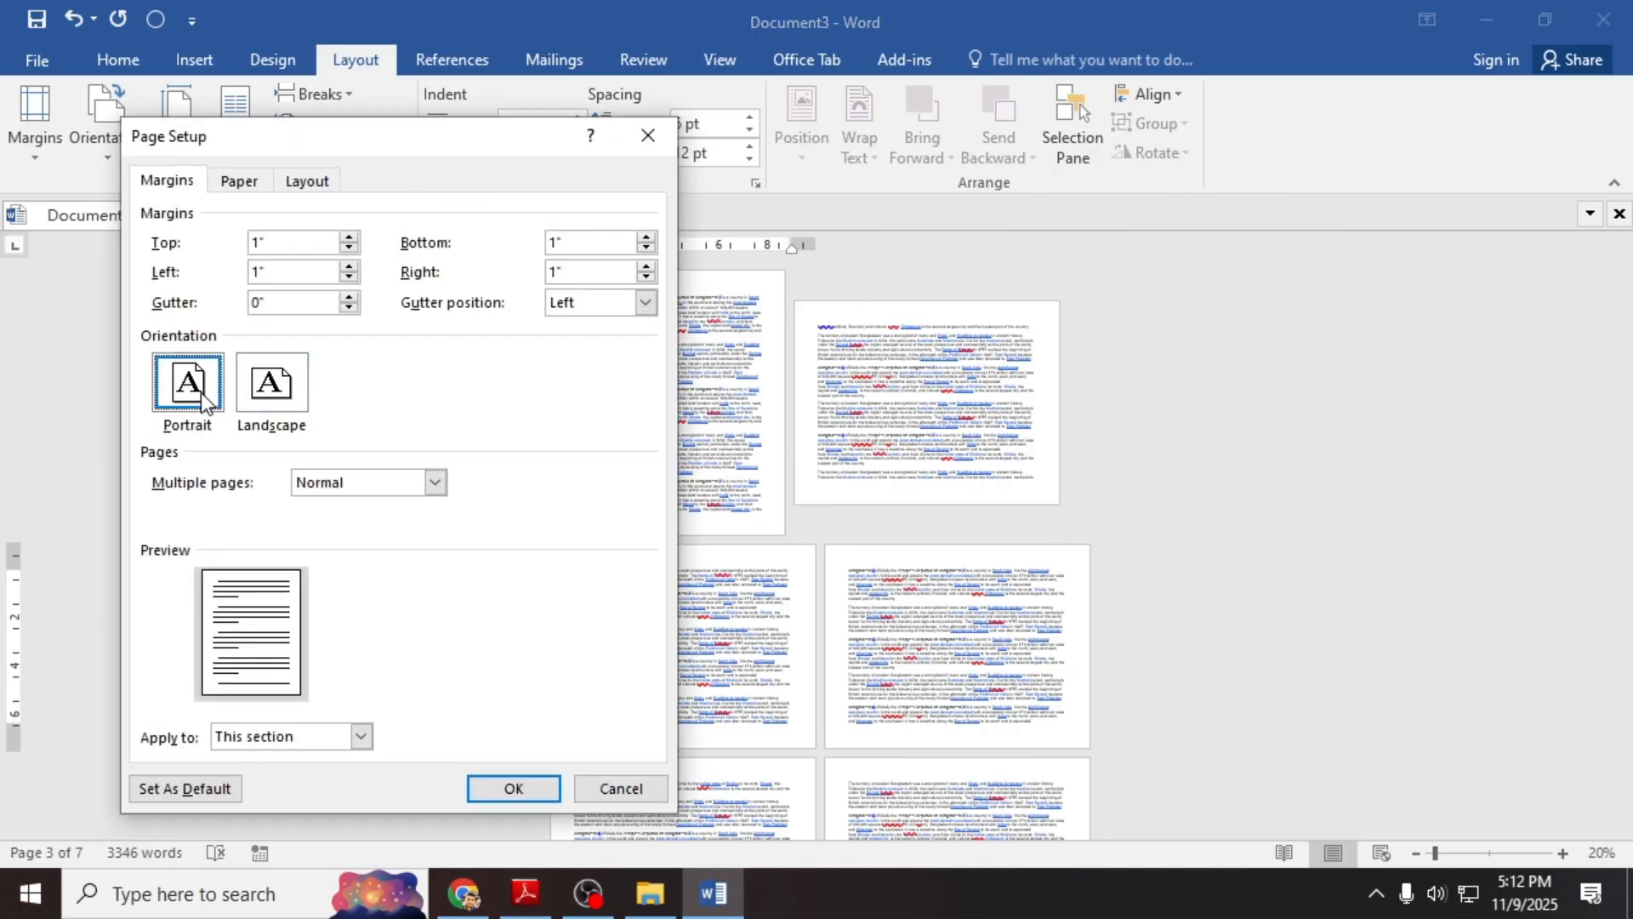
{"action": "left_click", "coordinate": [361, 736]}
{"action": "left_click", "coordinate": [327, 776]}
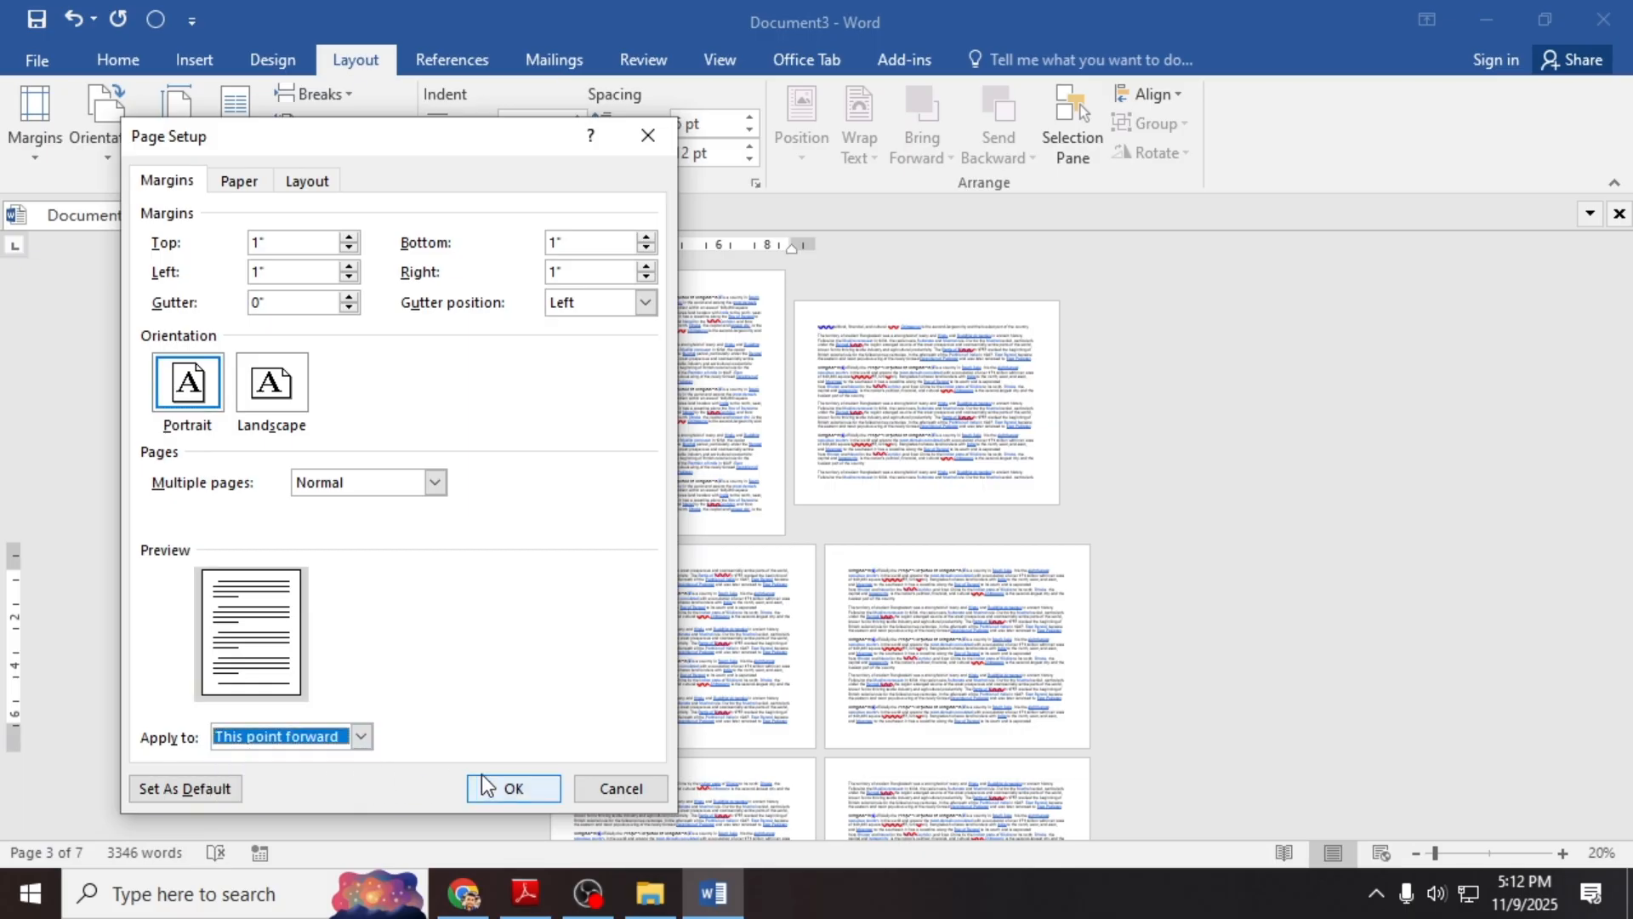
{"action": "left_click", "coordinate": [511, 788]}
{"action": "scroll", "coordinate": [884, 618], "scroll_direction": "down", "scroll_amount": 1}
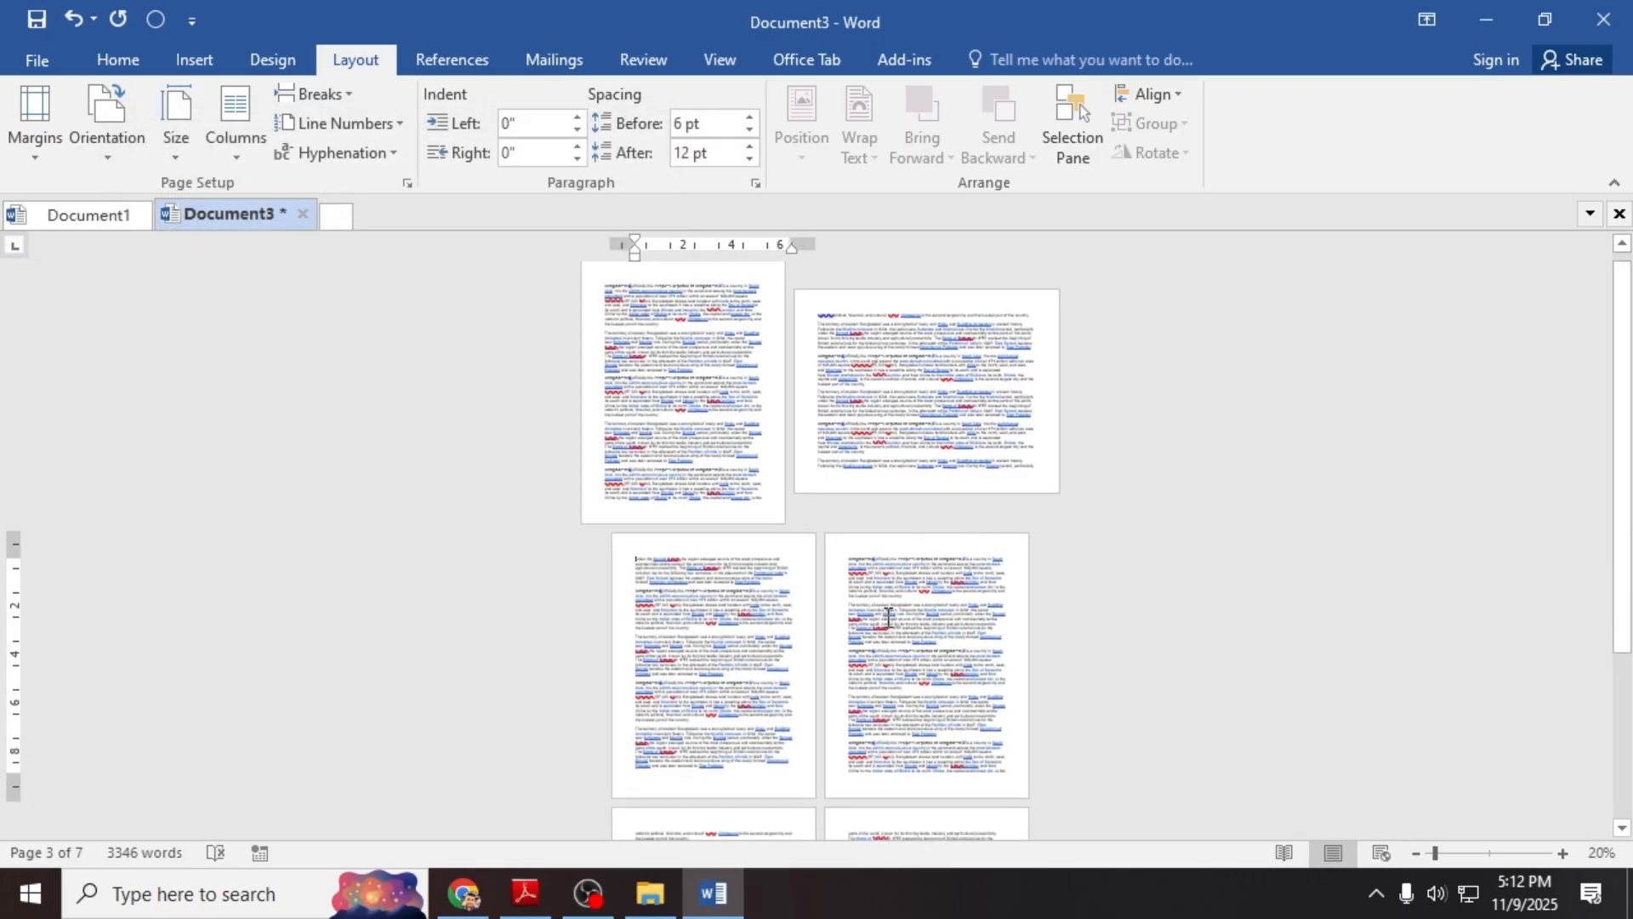
{"action": "left_click", "coordinate": [969, 676]}
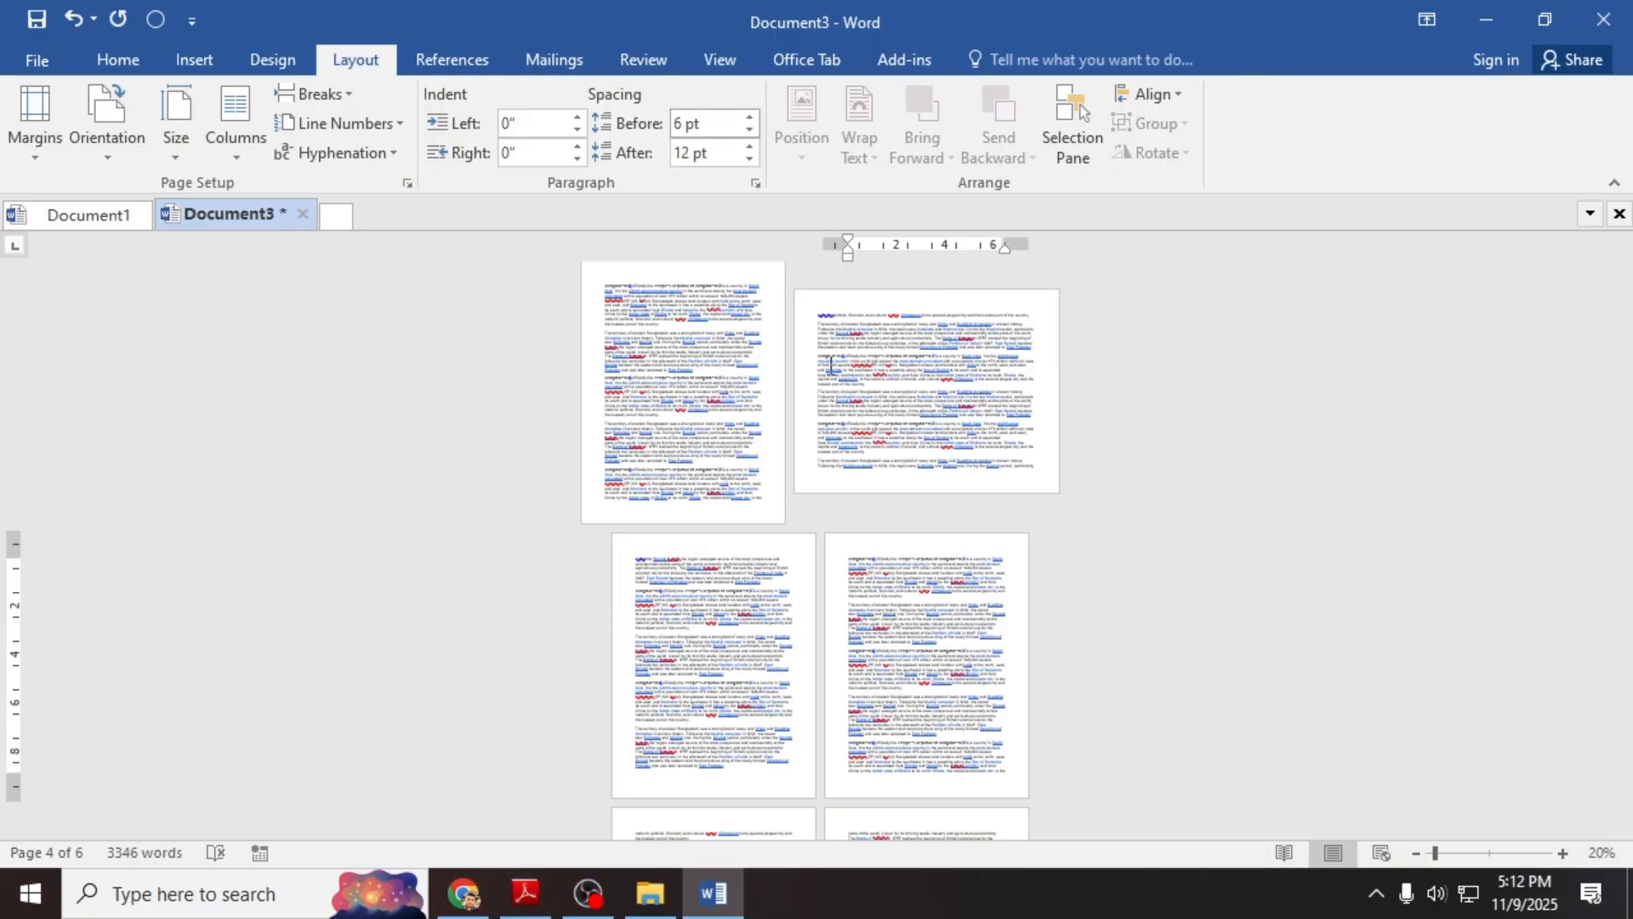
{"action": "scroll", "coordinate": [957, 544], "scroll_direction": "down", "scroll_amount": 2}
{"action": "scroll", "coordinate": [957, 544], "scroll_direction": "up", "scroll_amount": 2}
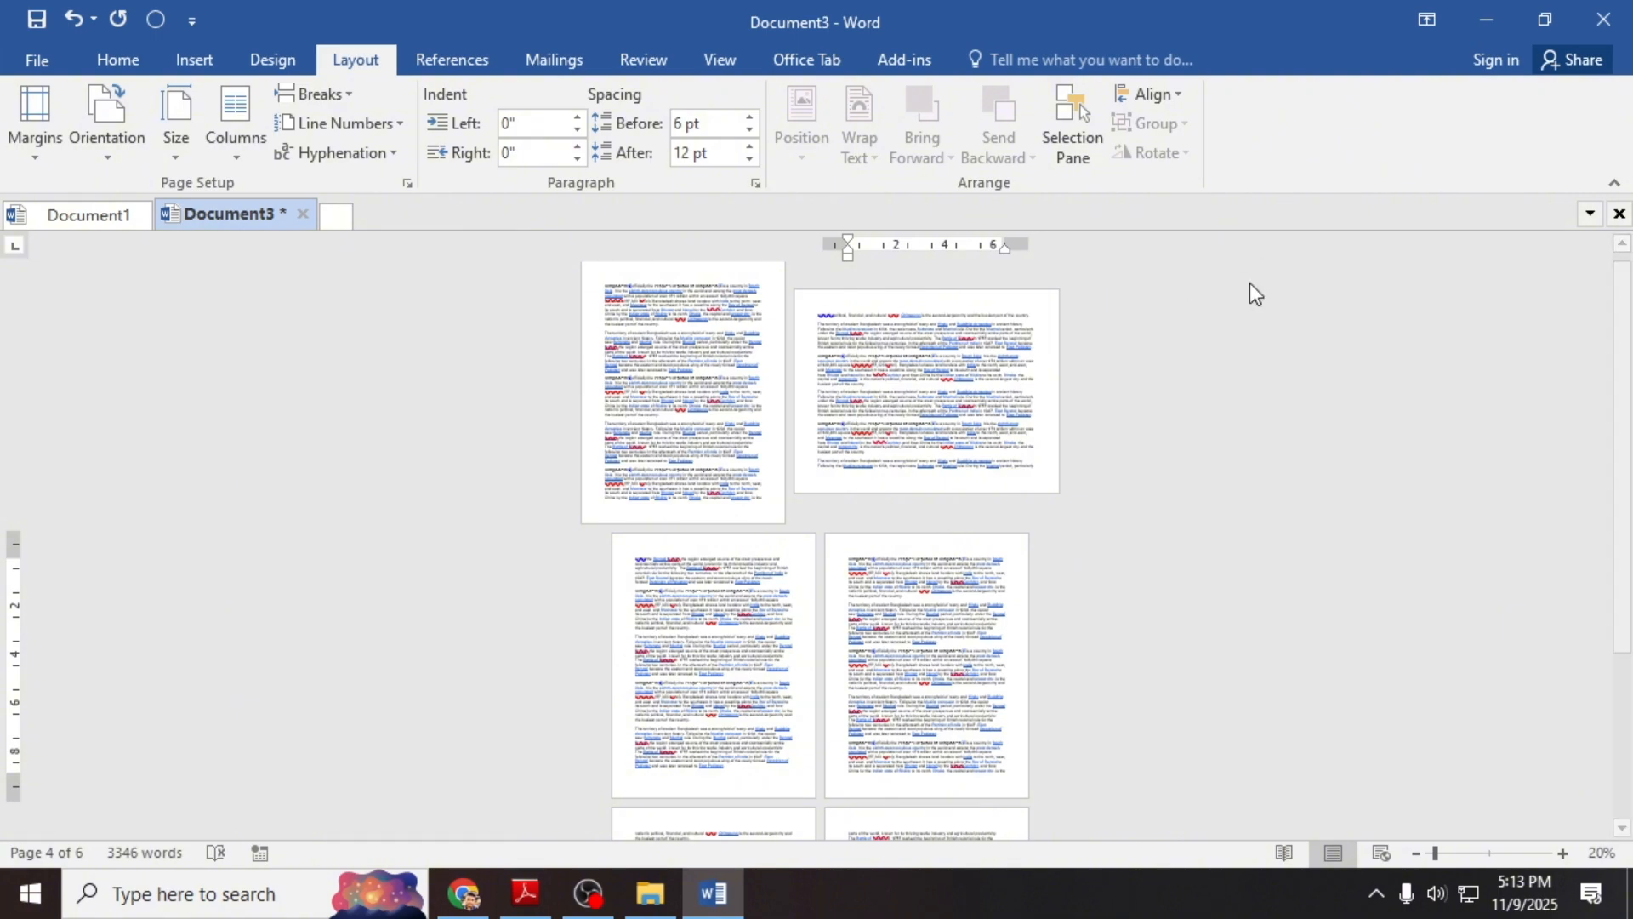
{"action": "left_click", "coordinate": [464, 893]}
{"action": "left_click", "coordinate": [161, 20]}
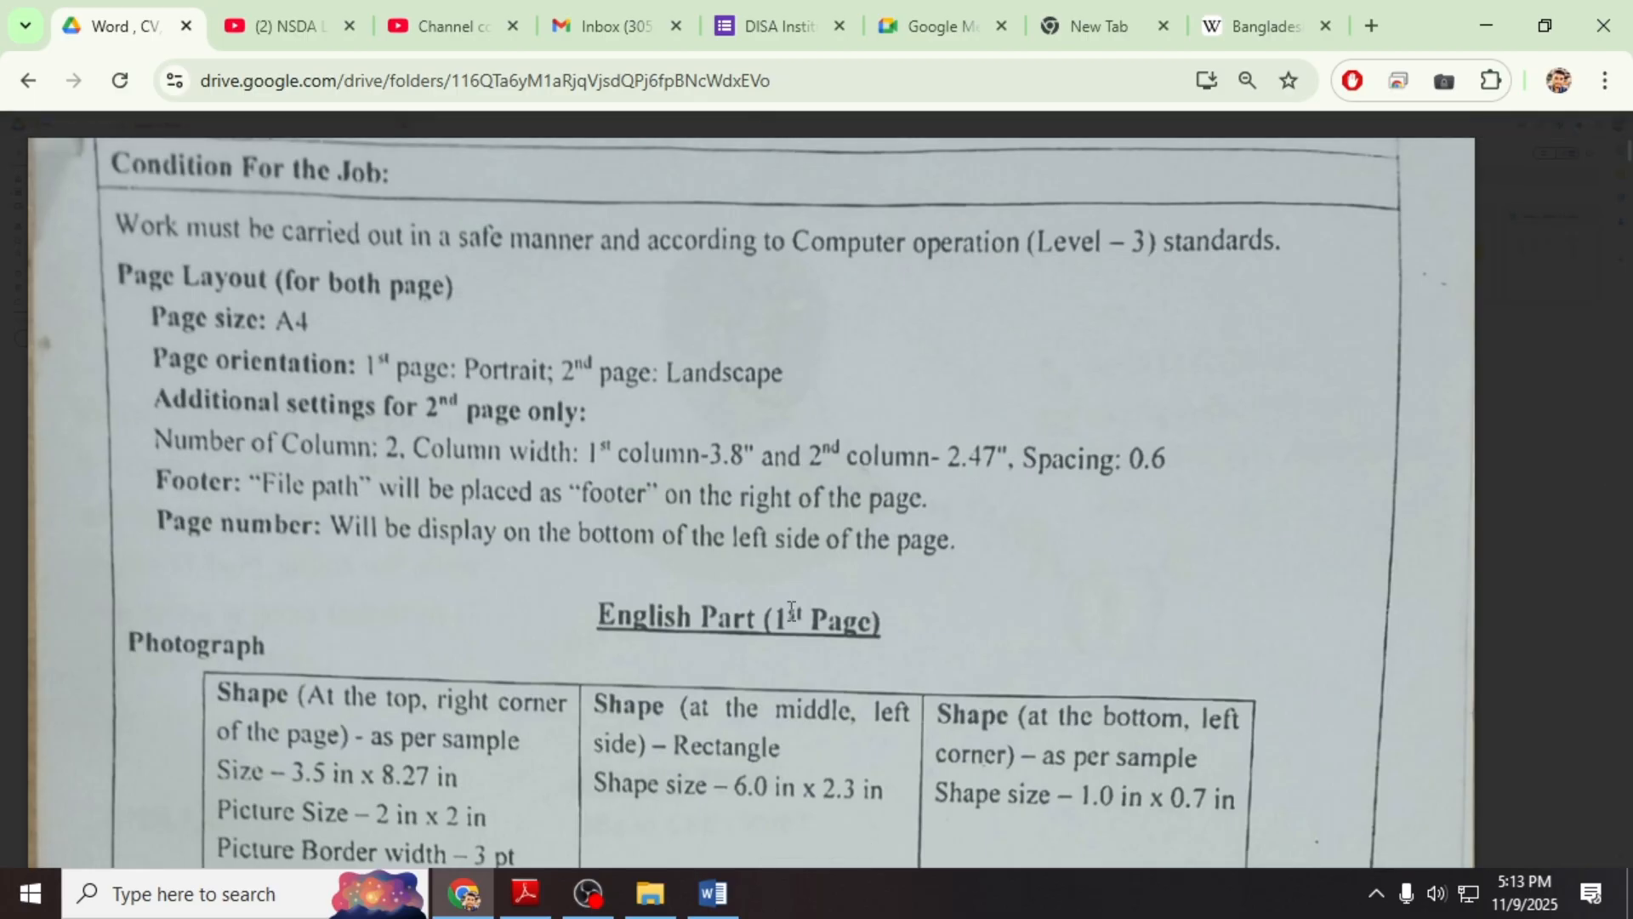
{"action": "scroll", "coordinate": [791, 610], "scroll_direction": "down", "scroll_amount": 3}
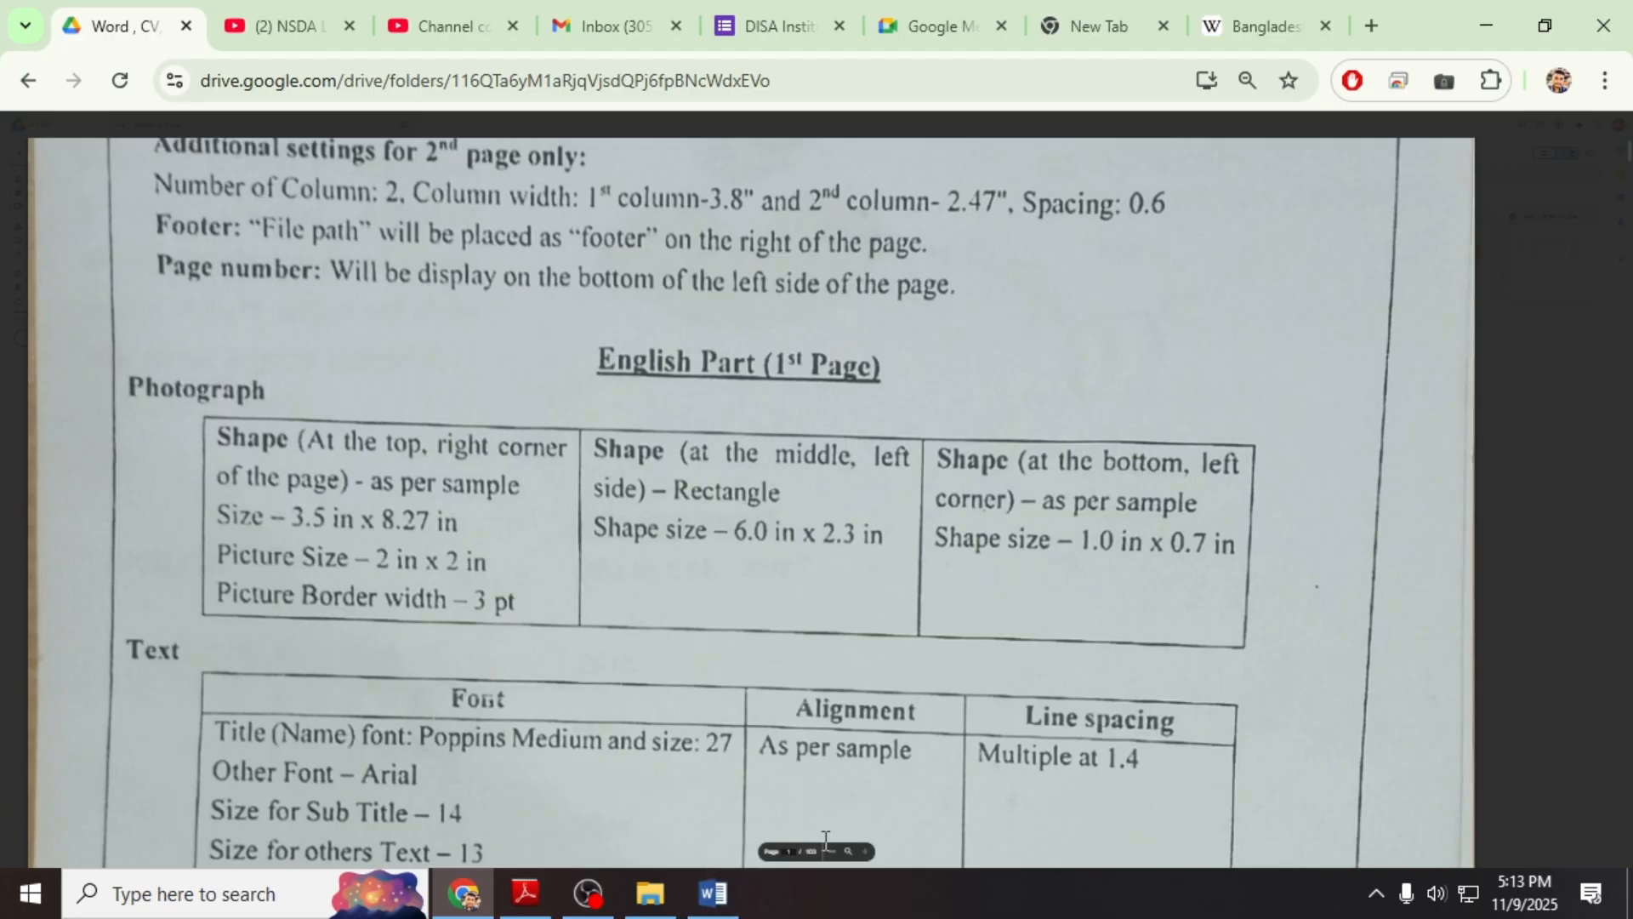
{"action": "left_click", "coordinate": [832, 851]}
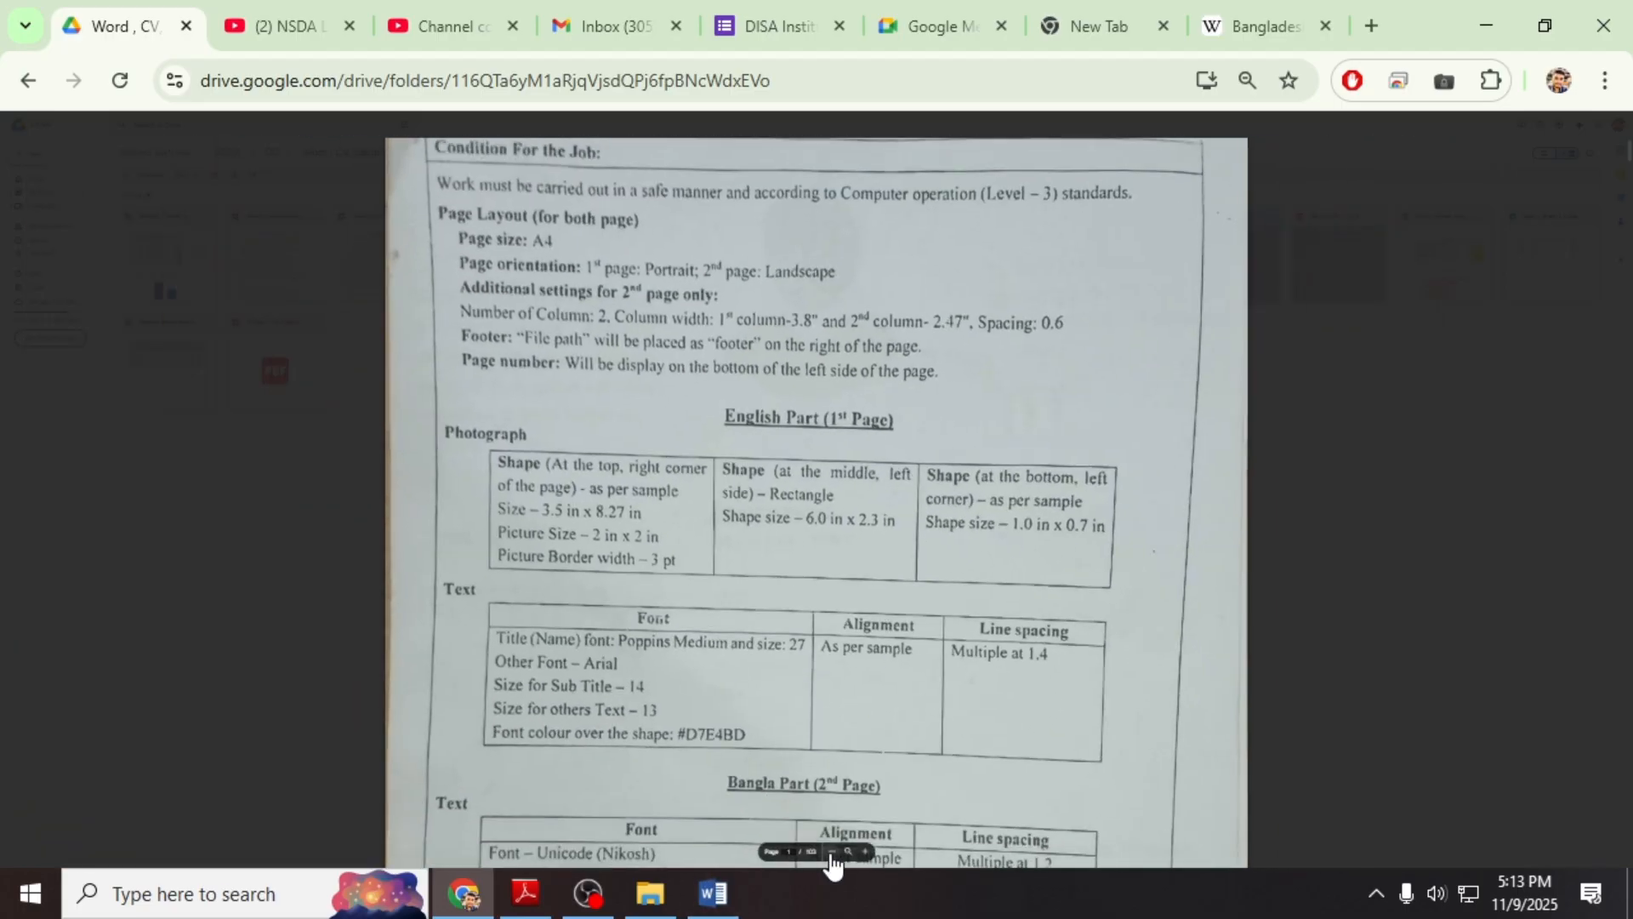
{"action": "left_click", "coordinate": [832, 852]}
{"action": "left_click", "coordinate": [832, 851]}
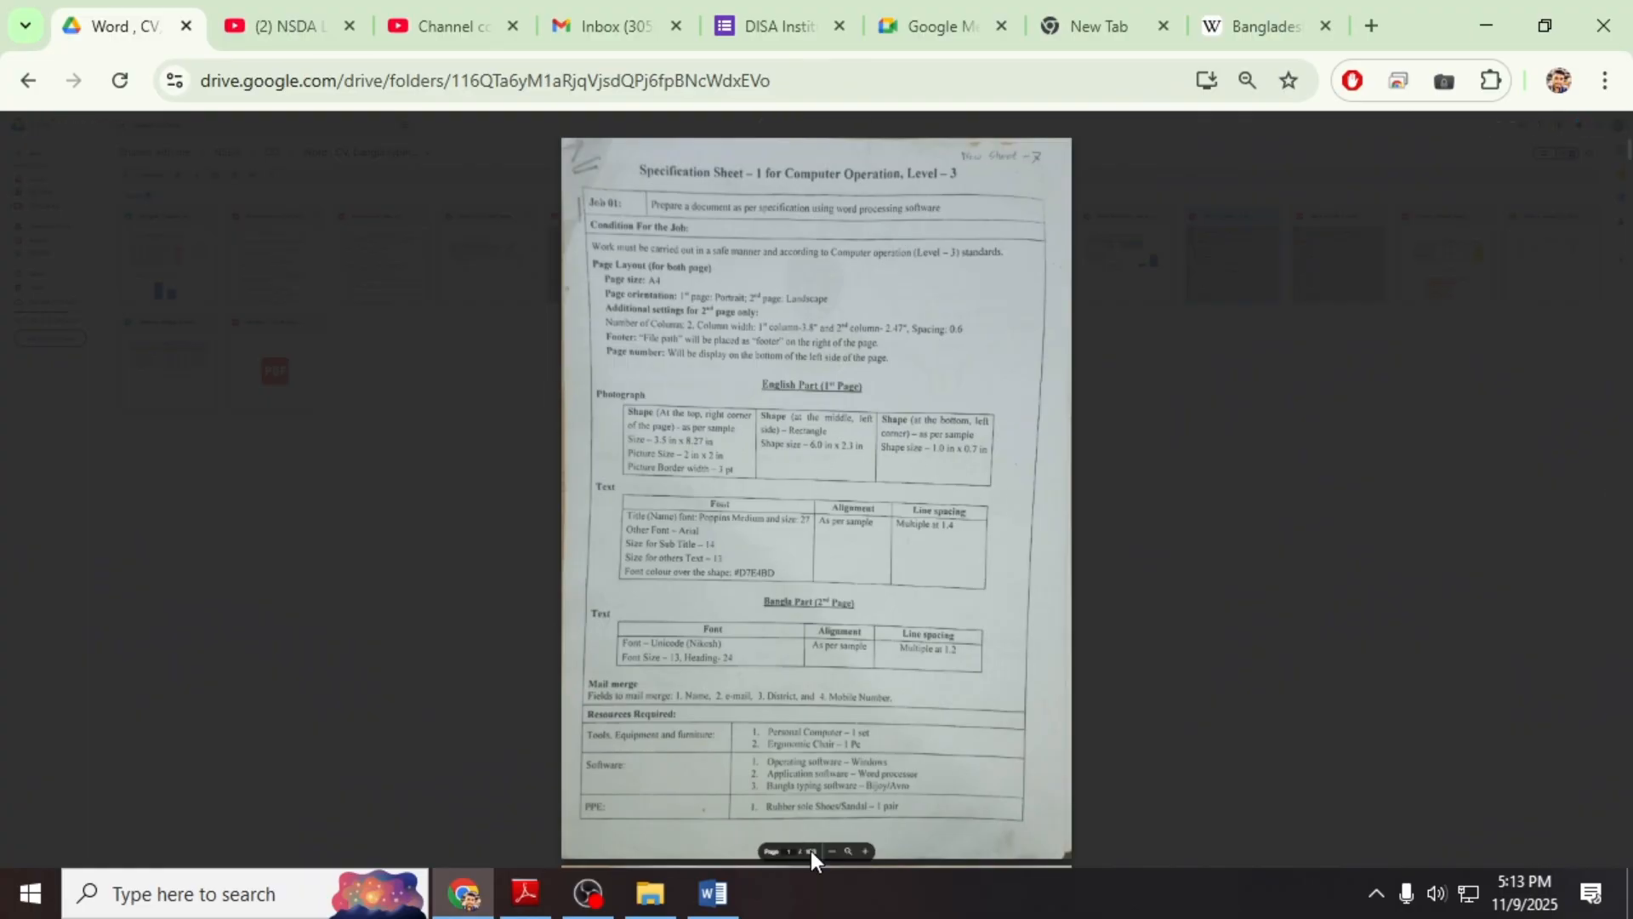
{"action": "left_click", "coordinate": [866, 850]}
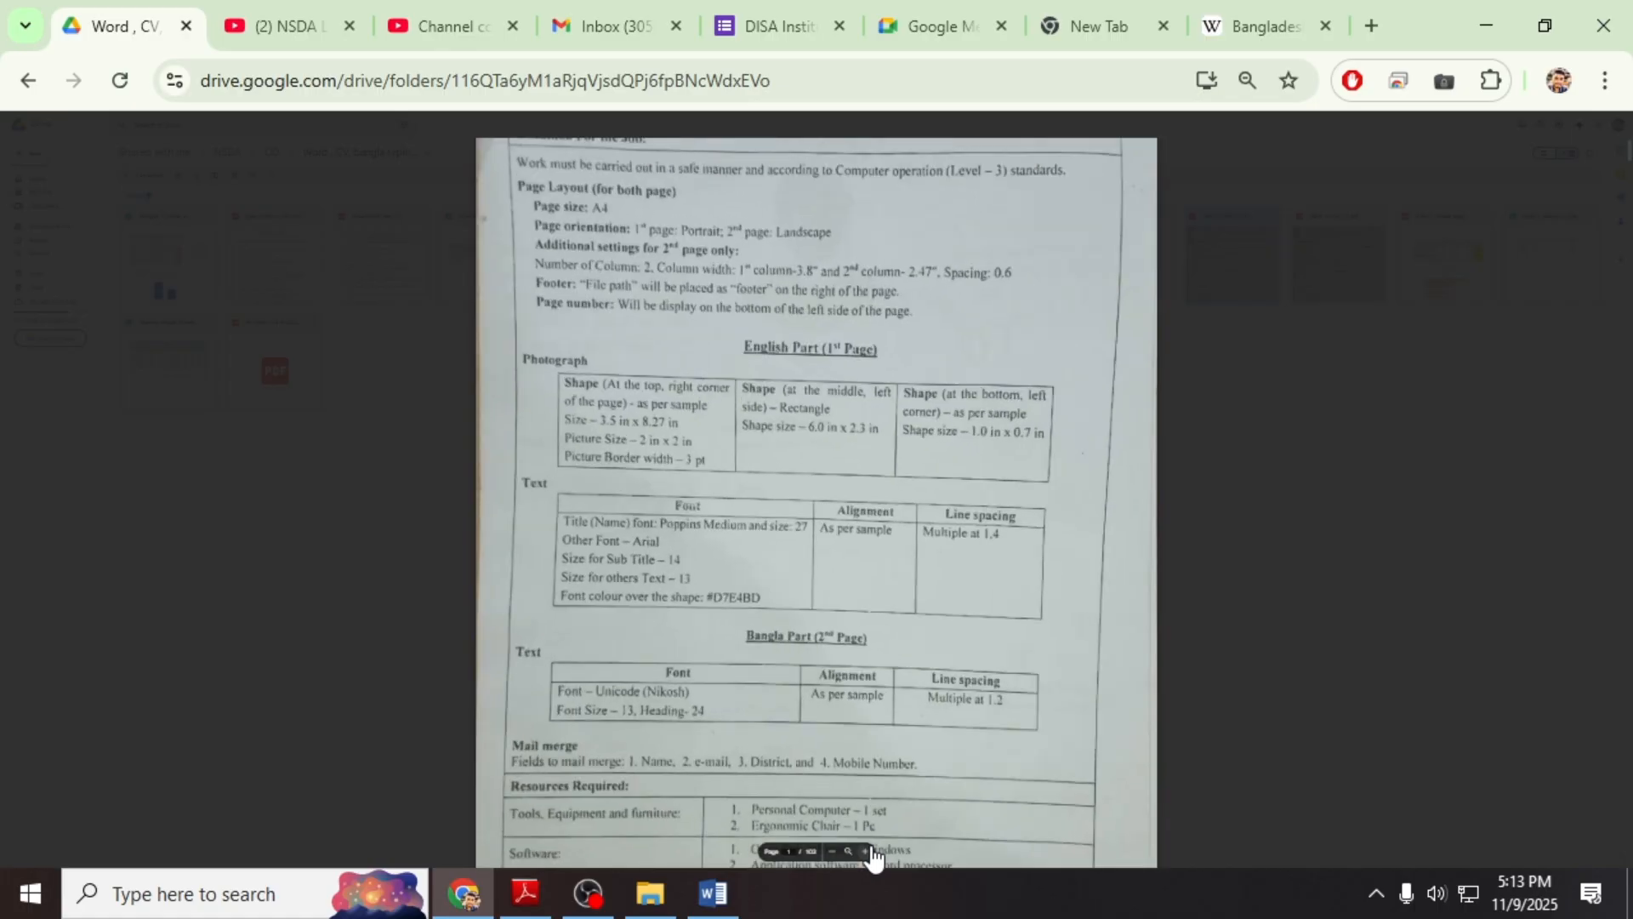
{"action": "left_click", "coordinate": [867, 851]}
{"action": "scroll", "coordinate": [889, 606], "scroll_direction": "up", "scroll_amount": 3}
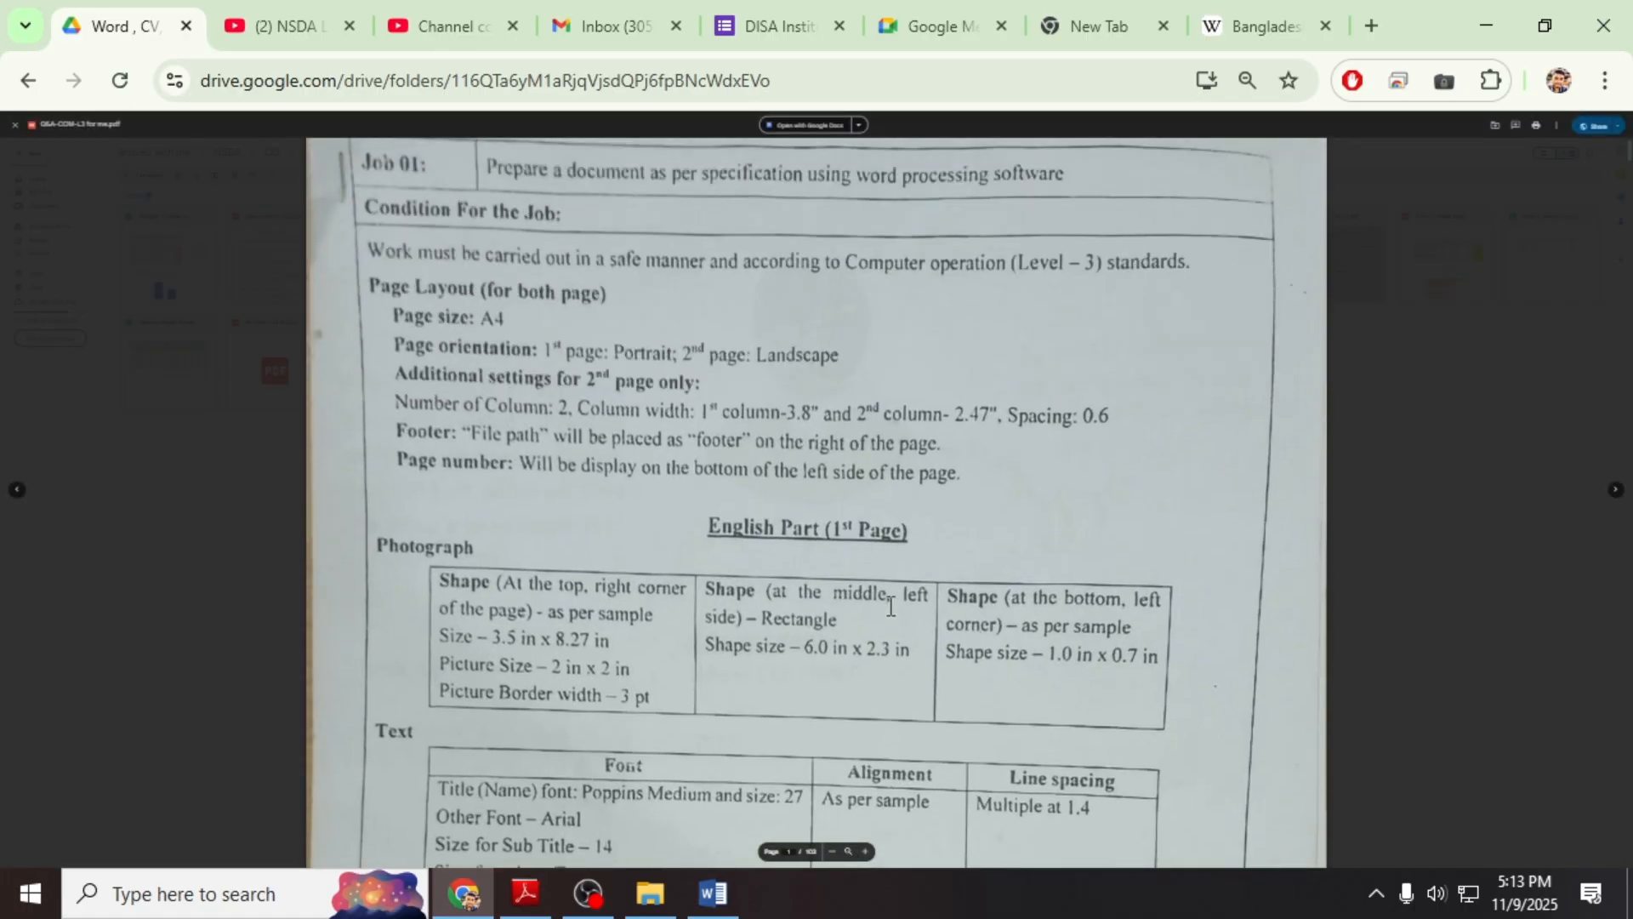
{"action": "scroll", "coordinate": [890, 606], "scroll_direction": "down", "scroll_amount": 2}
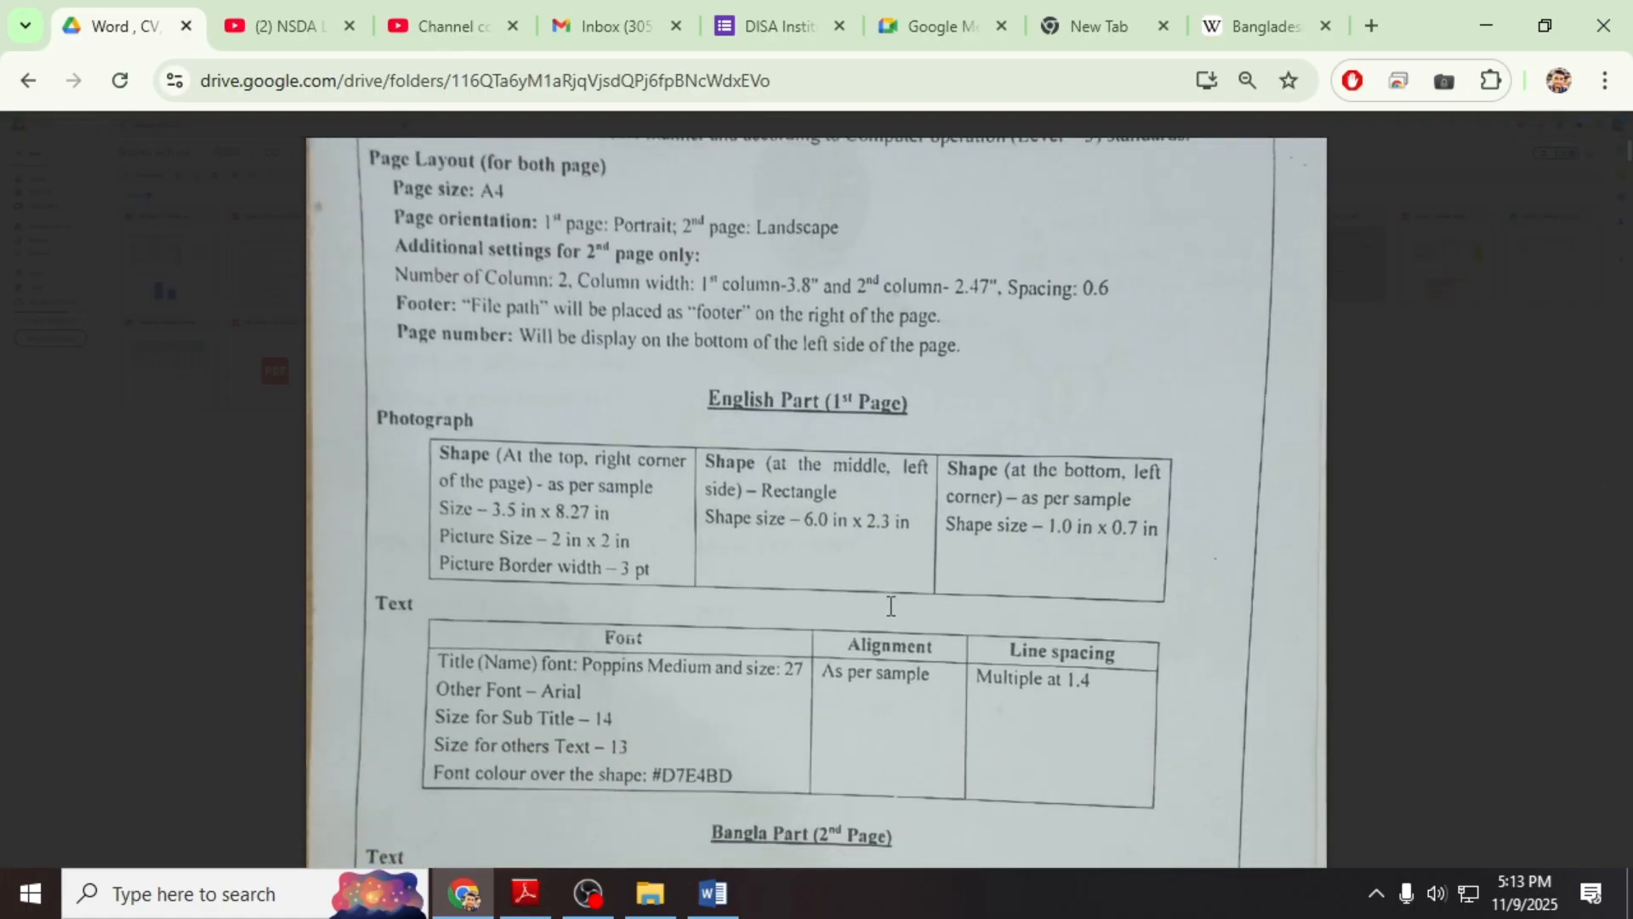
{"action": "scroll", "coordinate": [891, 606], "scroll_direction": "down", "scroll_amount": 10}
{"action": "scroll", "coordinate": [891, 606], "scroll_direction": "down", "scroll_amount": 10}
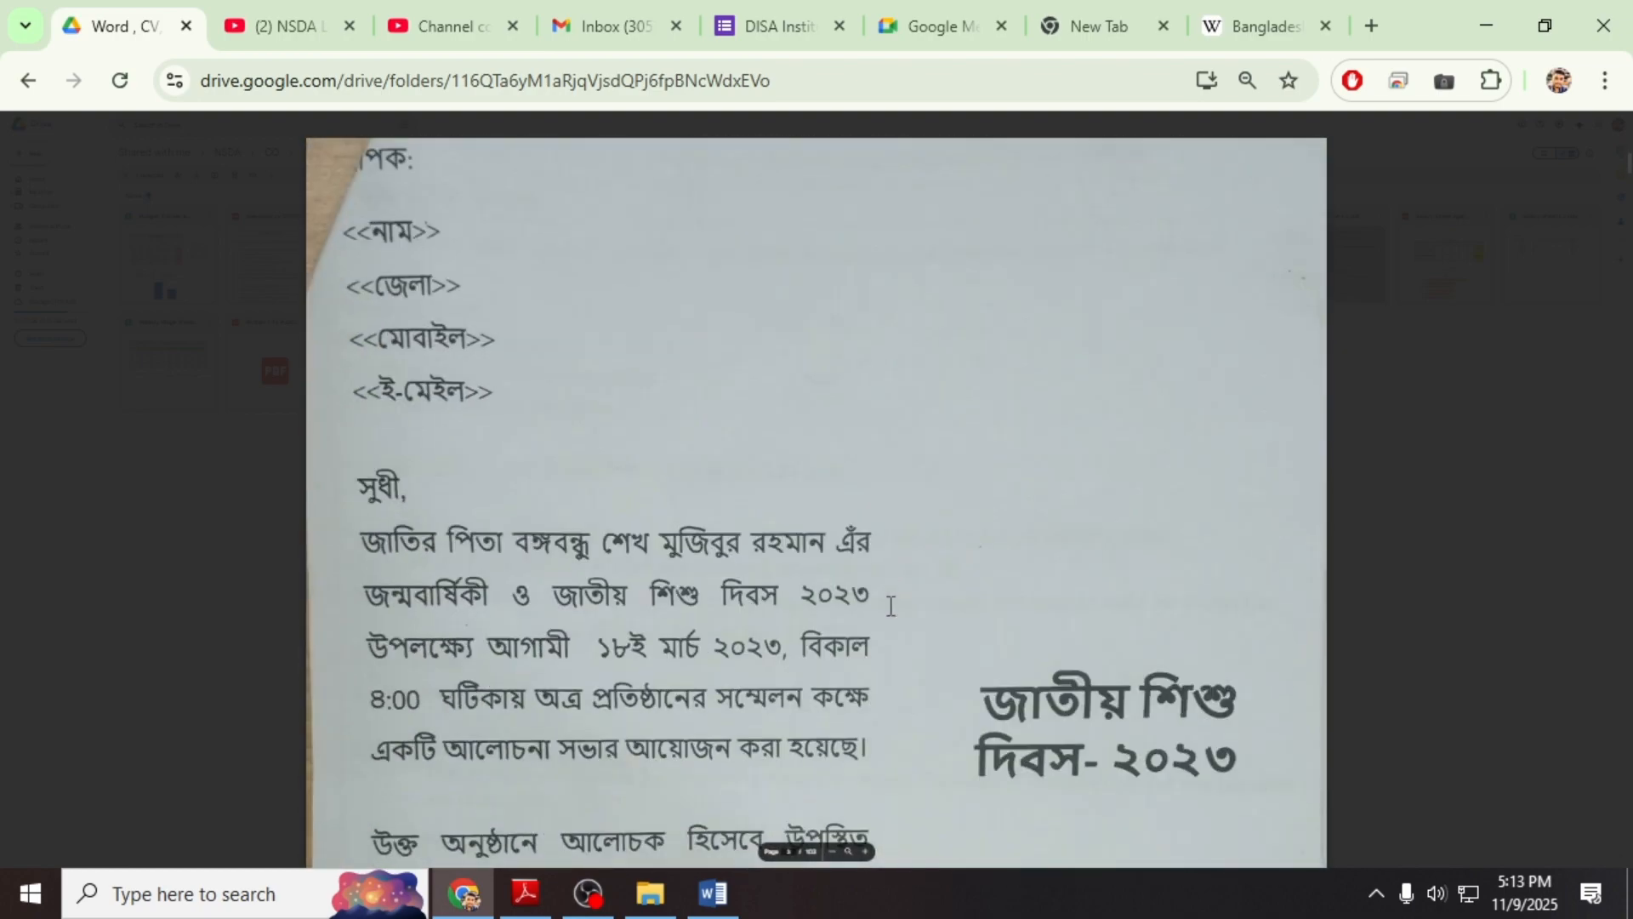
{"action": "scroll", "coordinate": [916, 616], "scroll_direction": "down", "scroll_amount": 2}
{"action": "scroll", "coordinate": [915, 616], "scroll_direction": "up", "scroll_amount": 10}
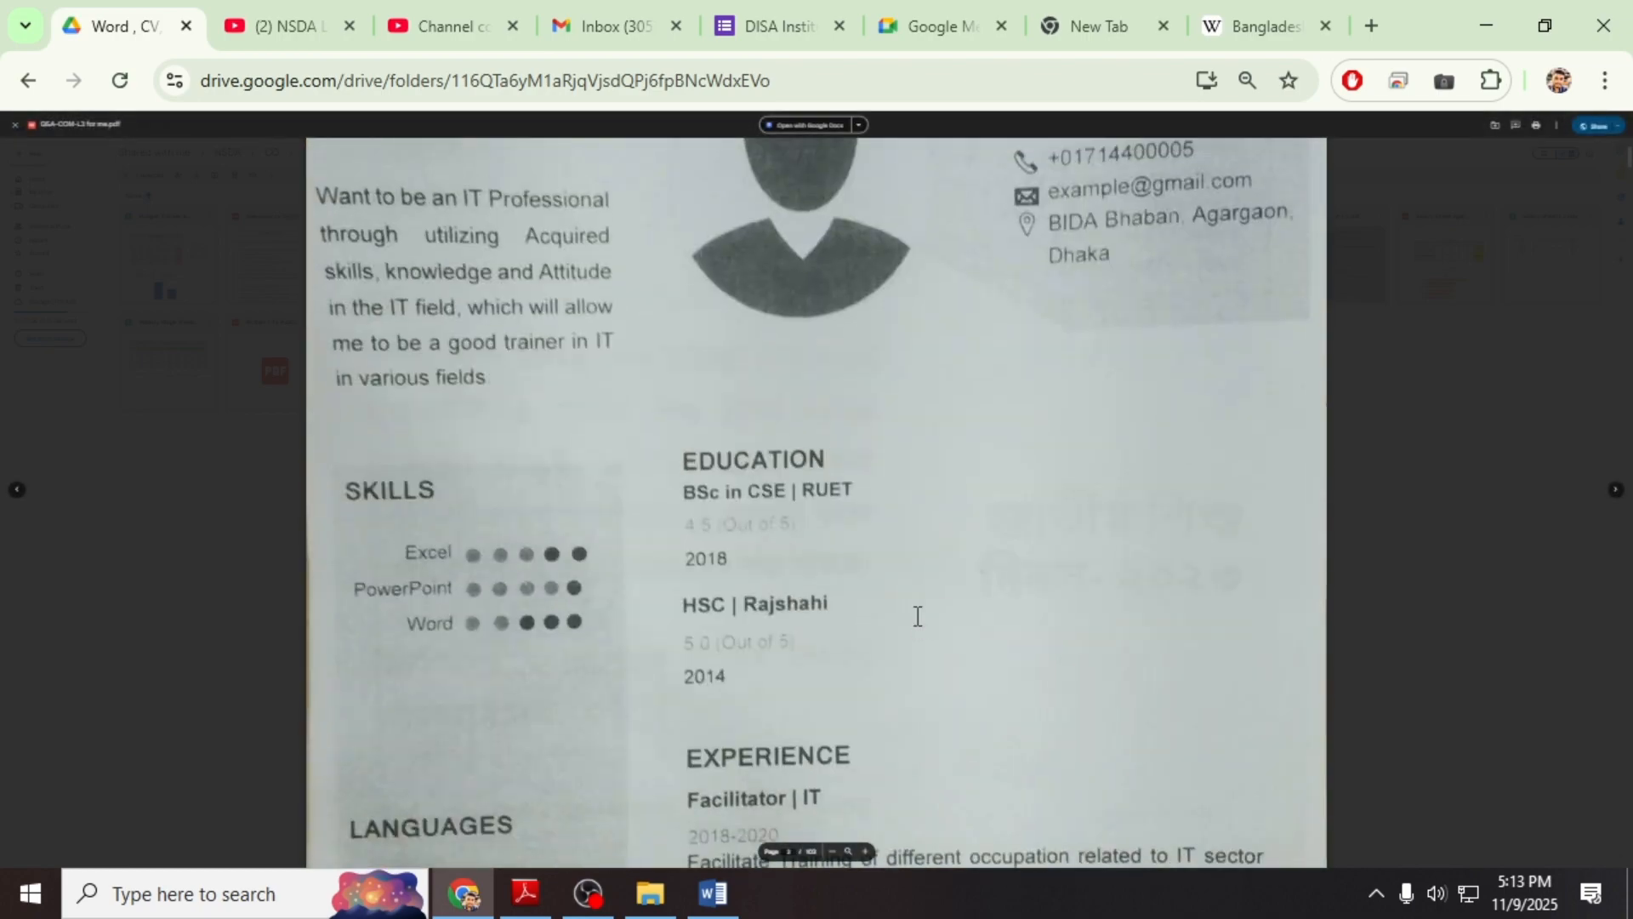
{"action": "scroll", "coordinate": [917, 616], "scroll_direction": "up", "scroll_amount": 3}
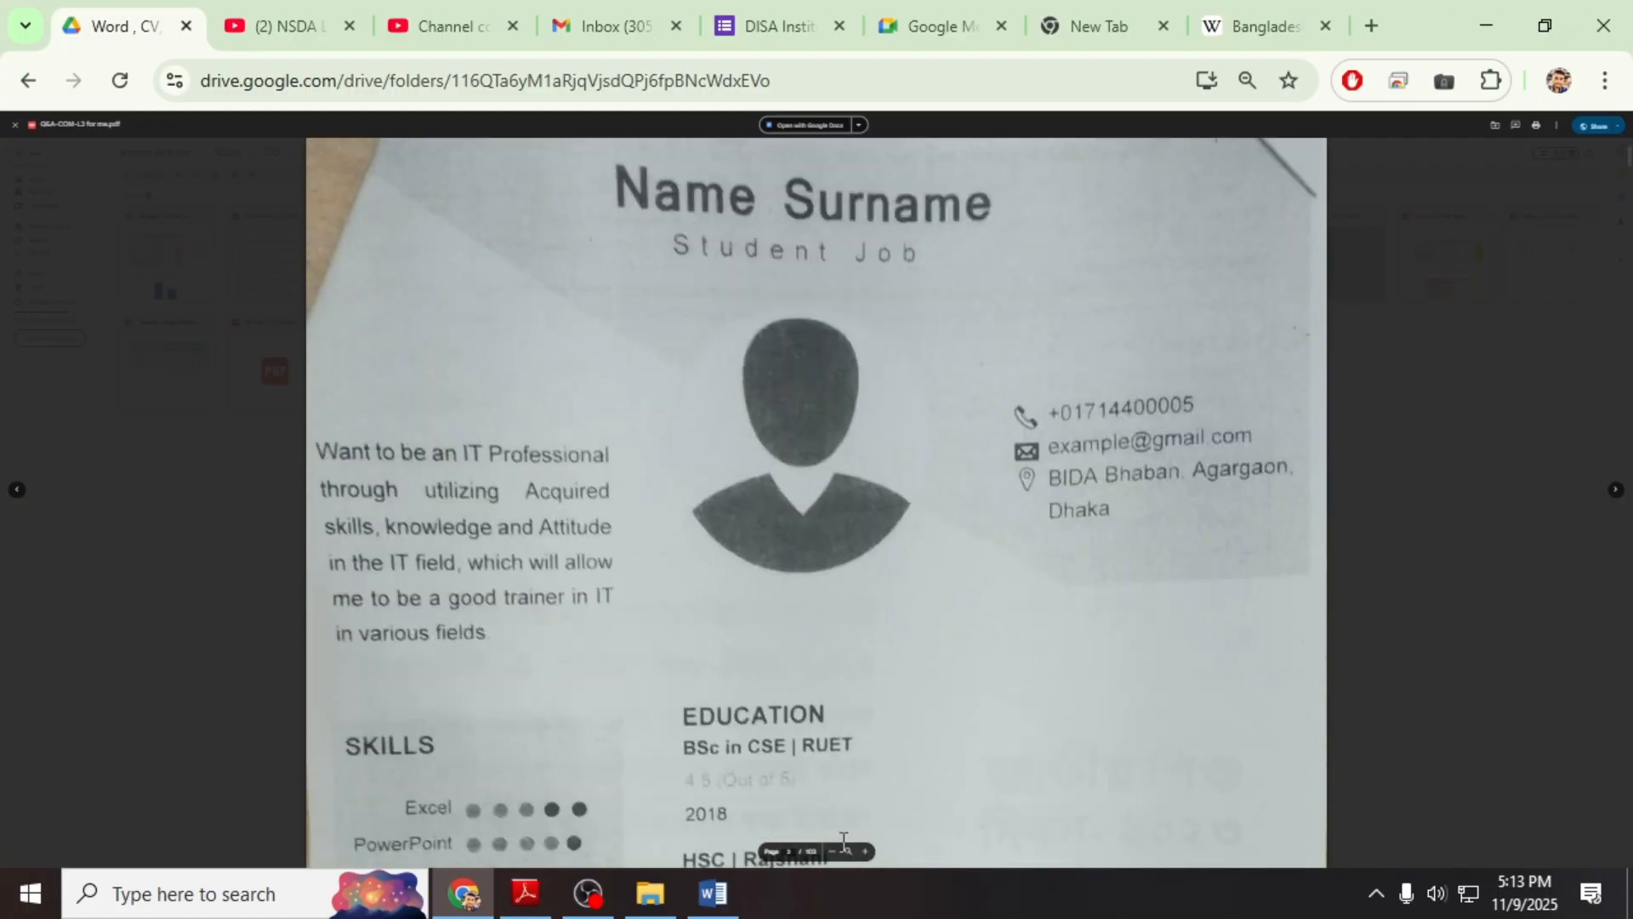
{"action": "left_click", "coordinate": [832, 851]}
{"action": "left_click", "coordinate": [832, 851]}
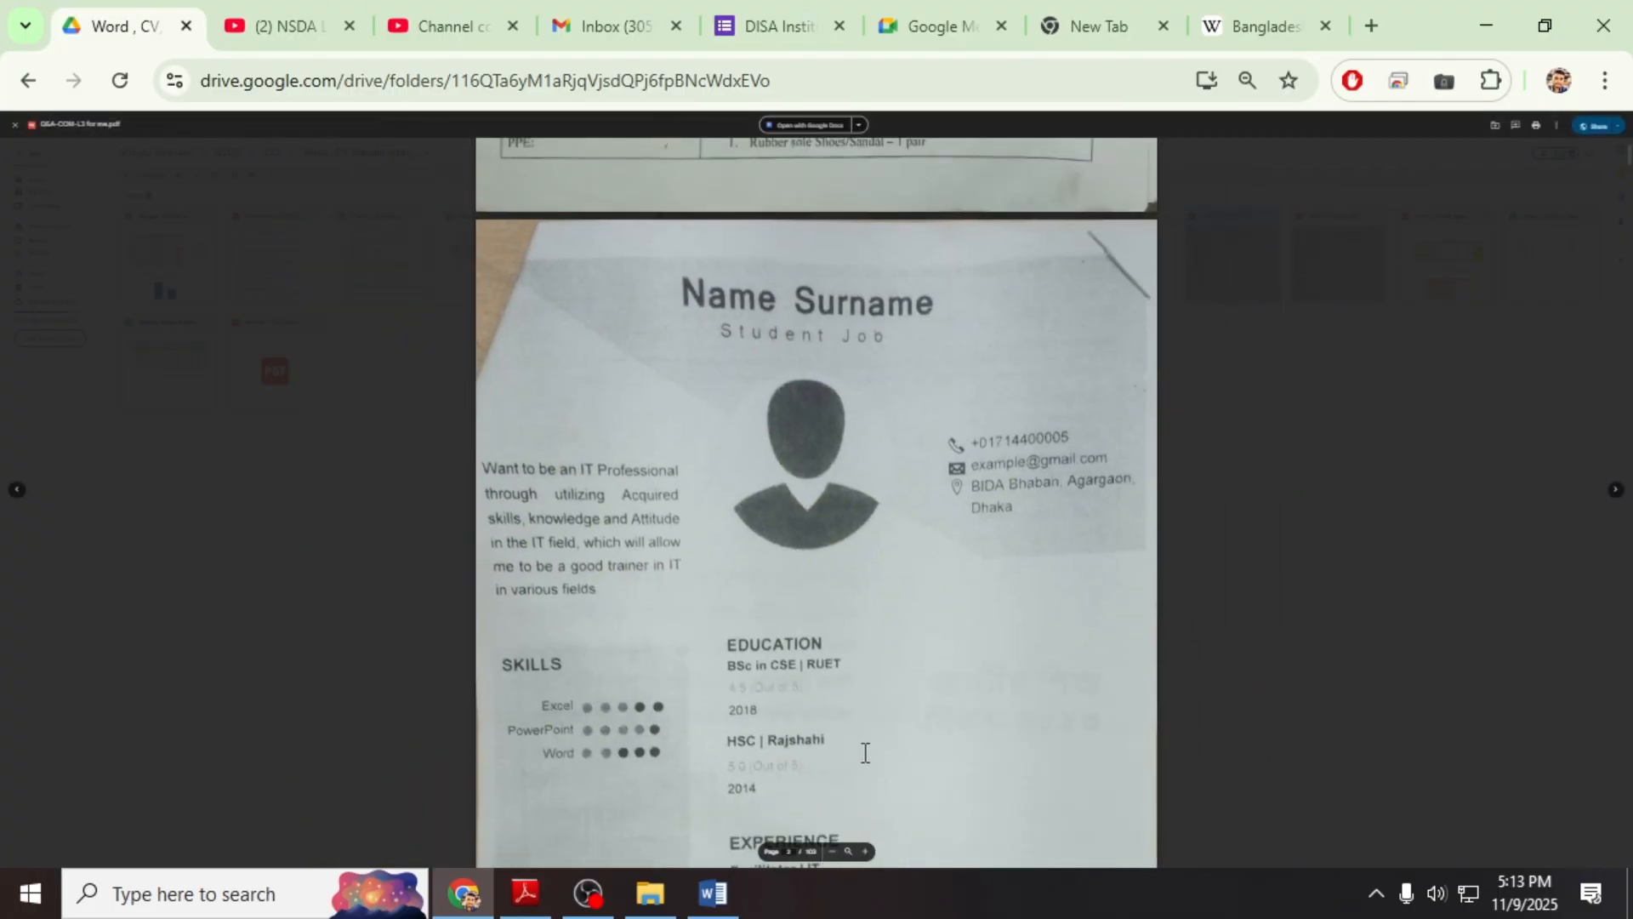
{"action": "scroll", "coordinate": [865, 752], "scroll_direction": "down", "scroll_amount": 3}
{"action": "scroll", "coordinate": [866, 752], "scroll_direction": "up", "scroll_amount": 2}
{"action": "scroll", "coordinate": [865, 752], "scroll_direction": "down", "scroll_amount": 2}
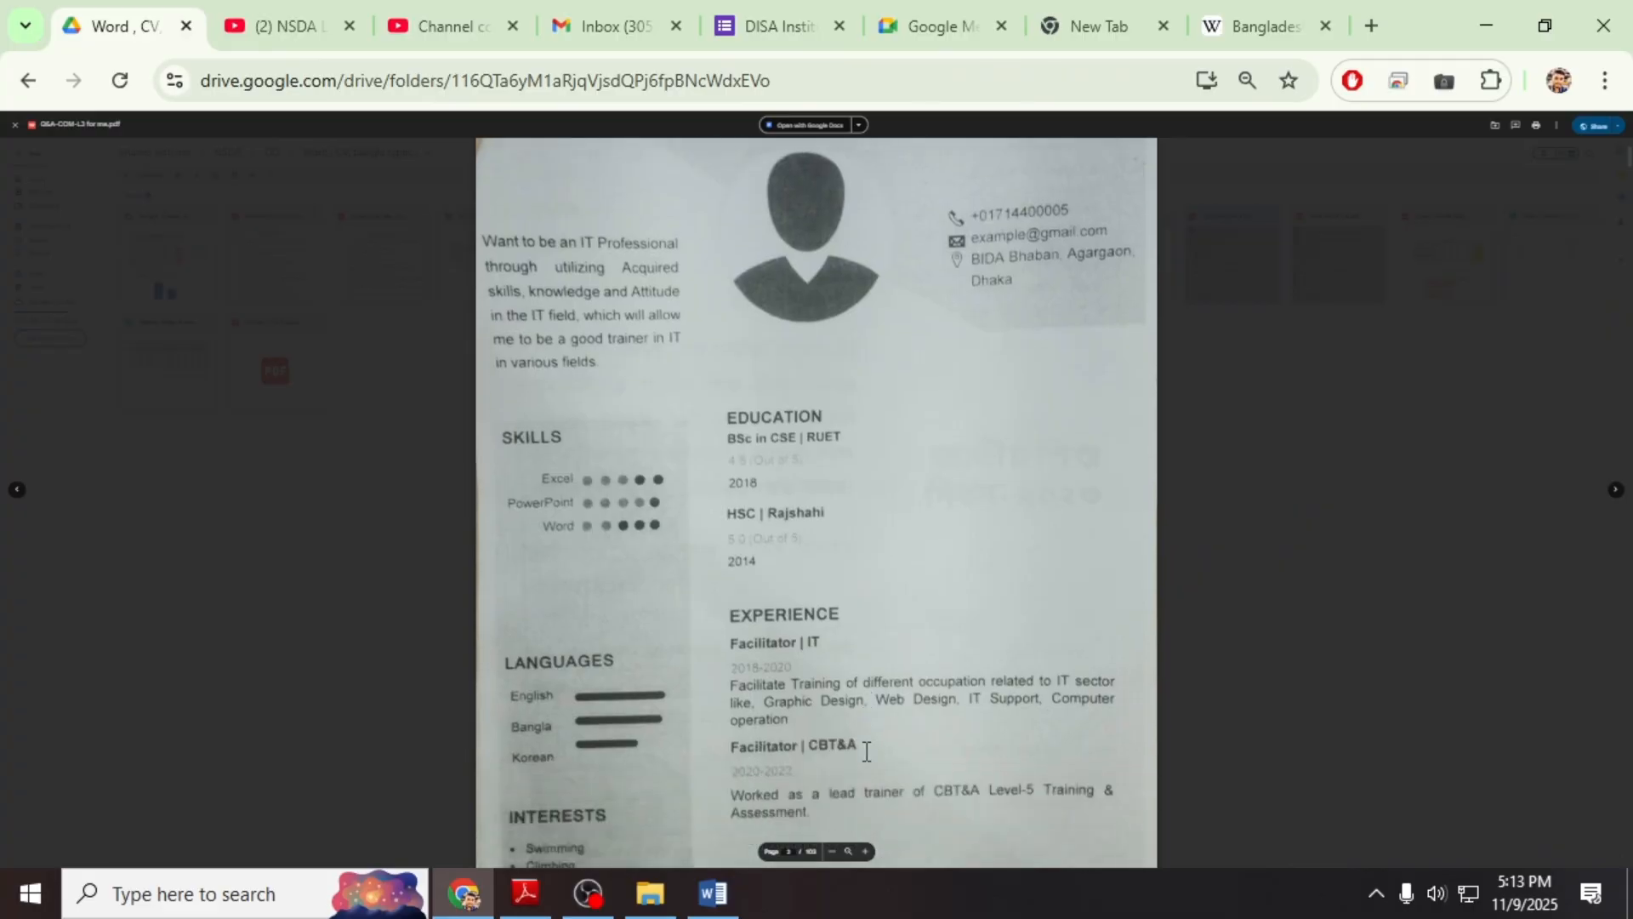
{"action": "scroll", "coordinate": [866, 752], "scroll_direction": "down", "scroll_amount": 1}
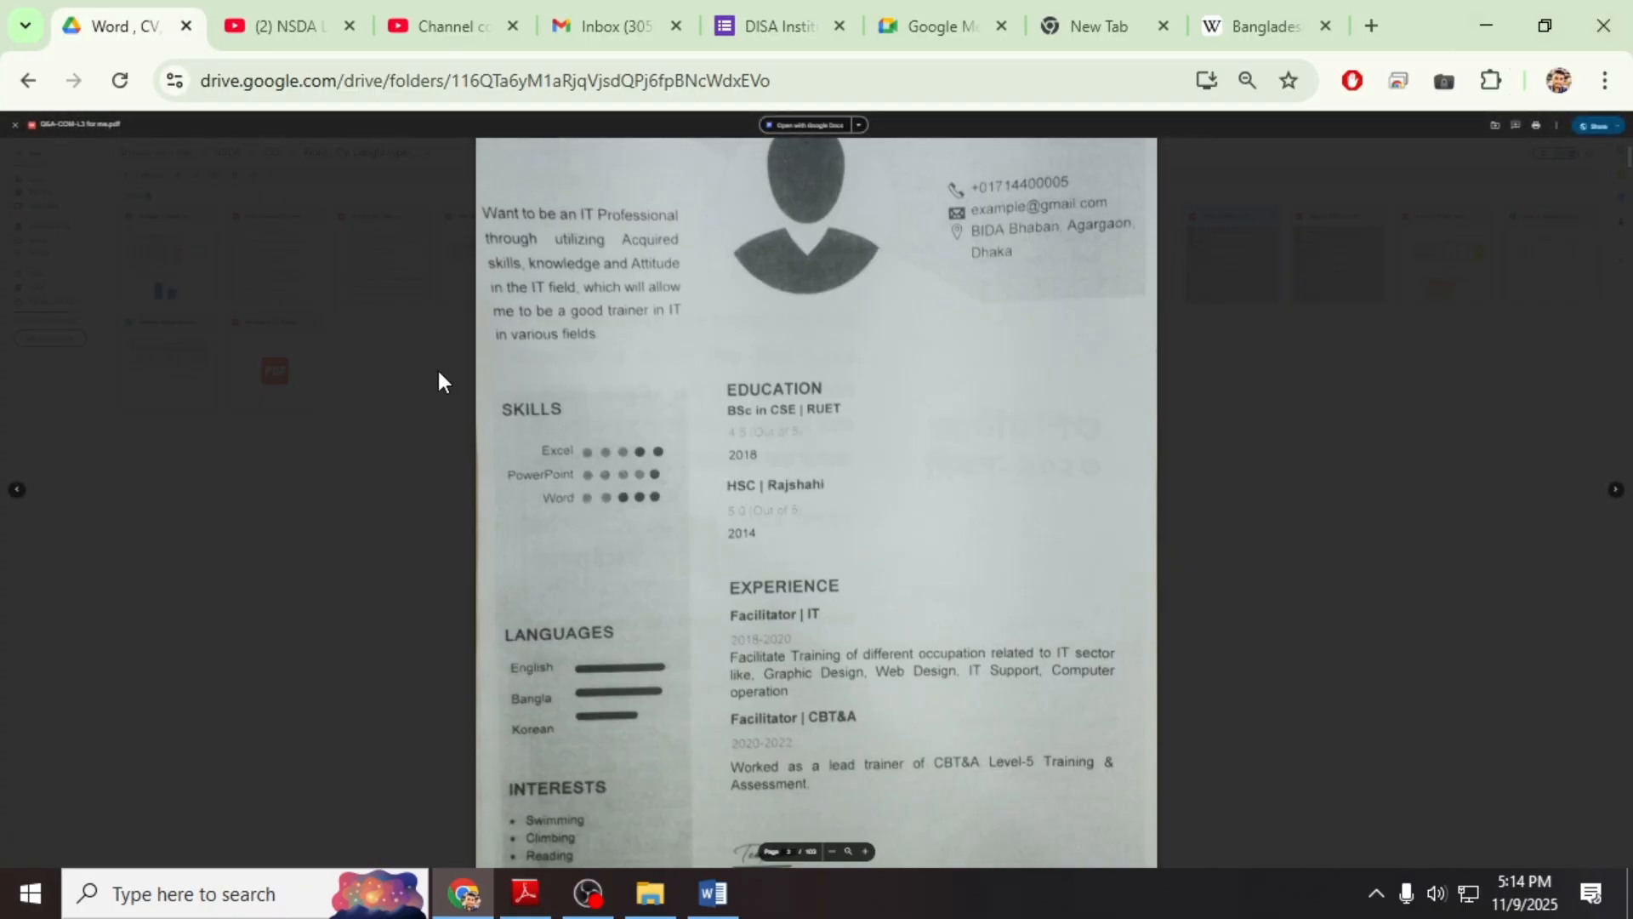
{"action": "scroll", "coordinate": [710, 327], "scroll_direction": "up", "scroll_amount": 3}
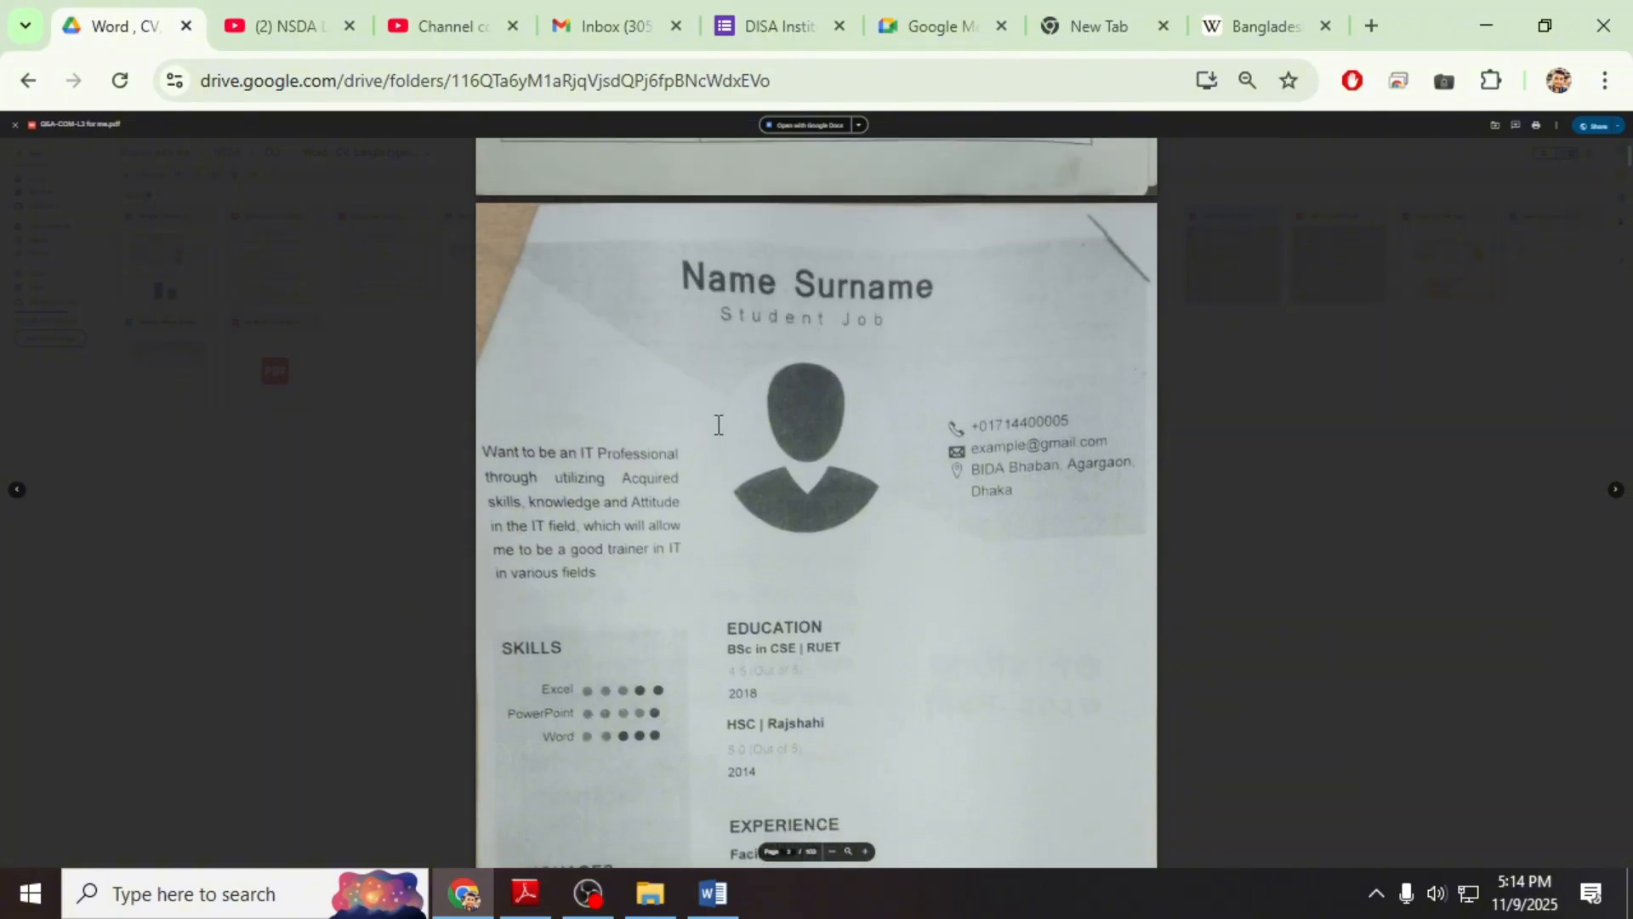
{"action": "scroll", "coordinate": [723, 430], "scroll_direction": "down", "scroll_amount": 4}
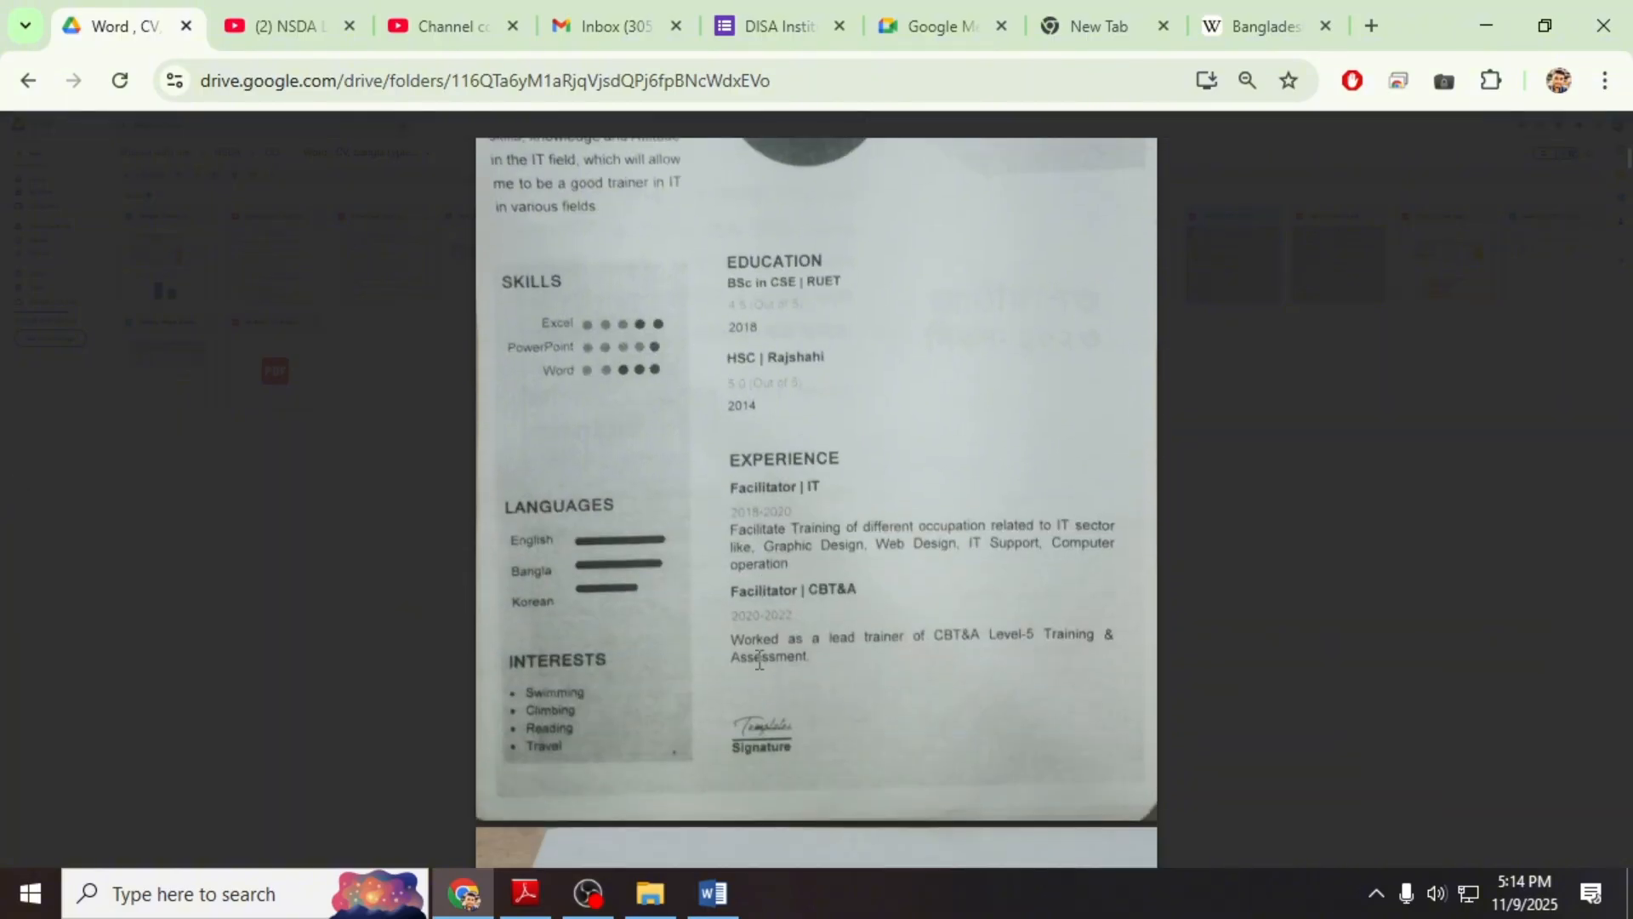
{"action": "left_click", "coordinate": [713, 893]}
{"action": "scroll", "coordinate": [945, 657], "scroll_direction": "down", "scroll_amount": 5}
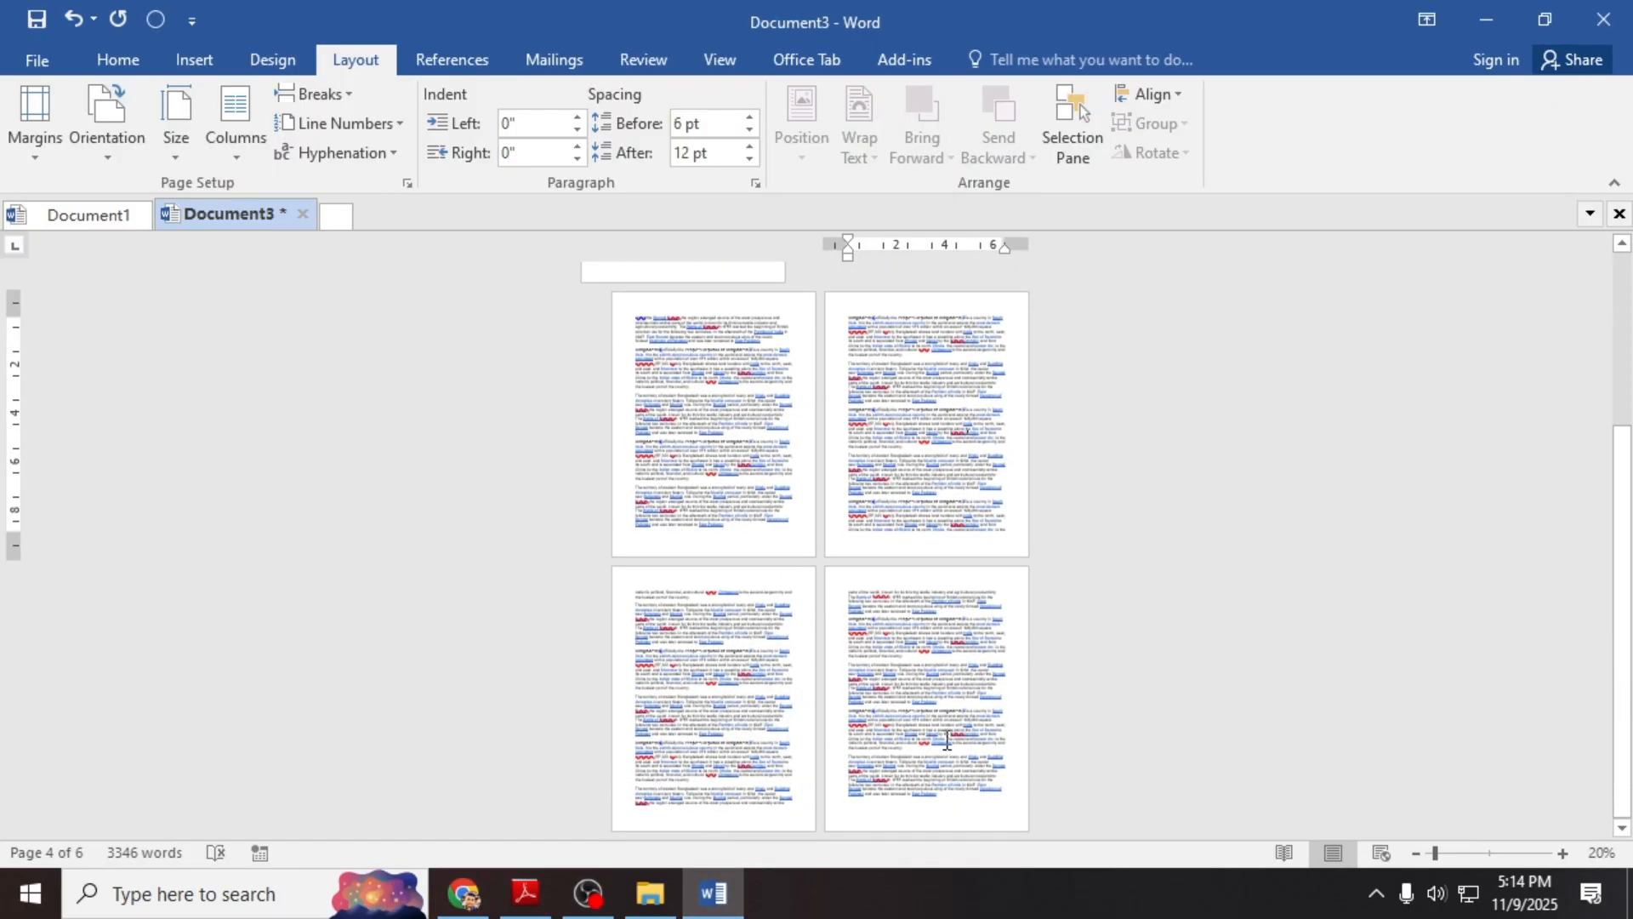
Step: Add a Ctrl+Enter page break at the document end to create a blank seventh page
{"action": "left_click", "coordinate": [939, 804]}
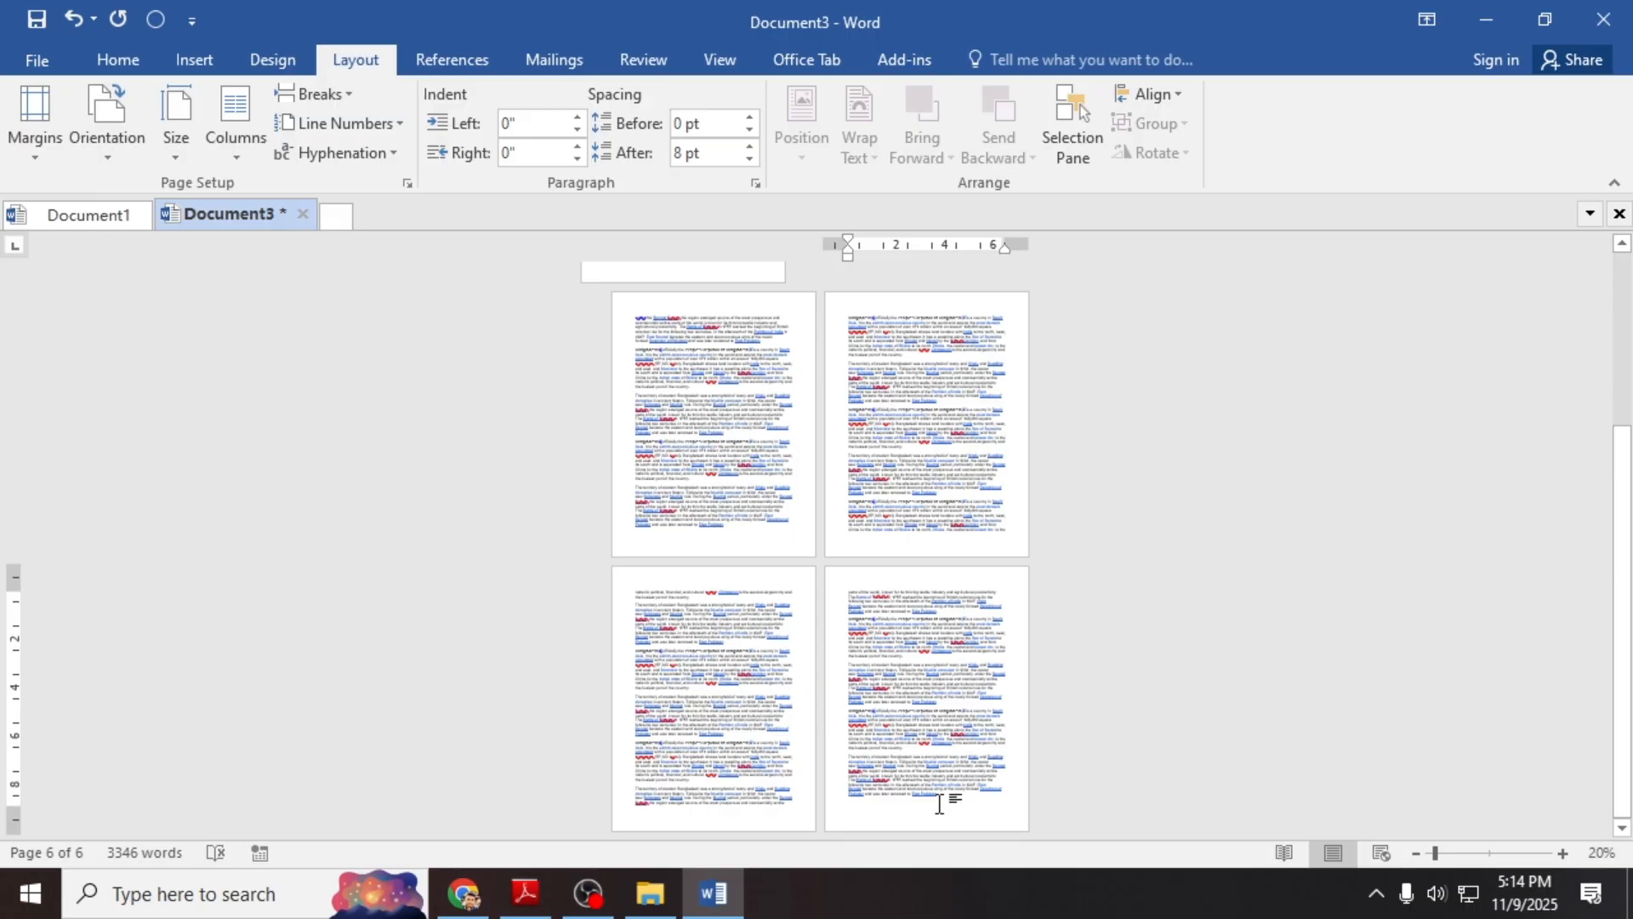
{"action": "key", "text": "ctrl+Return"}
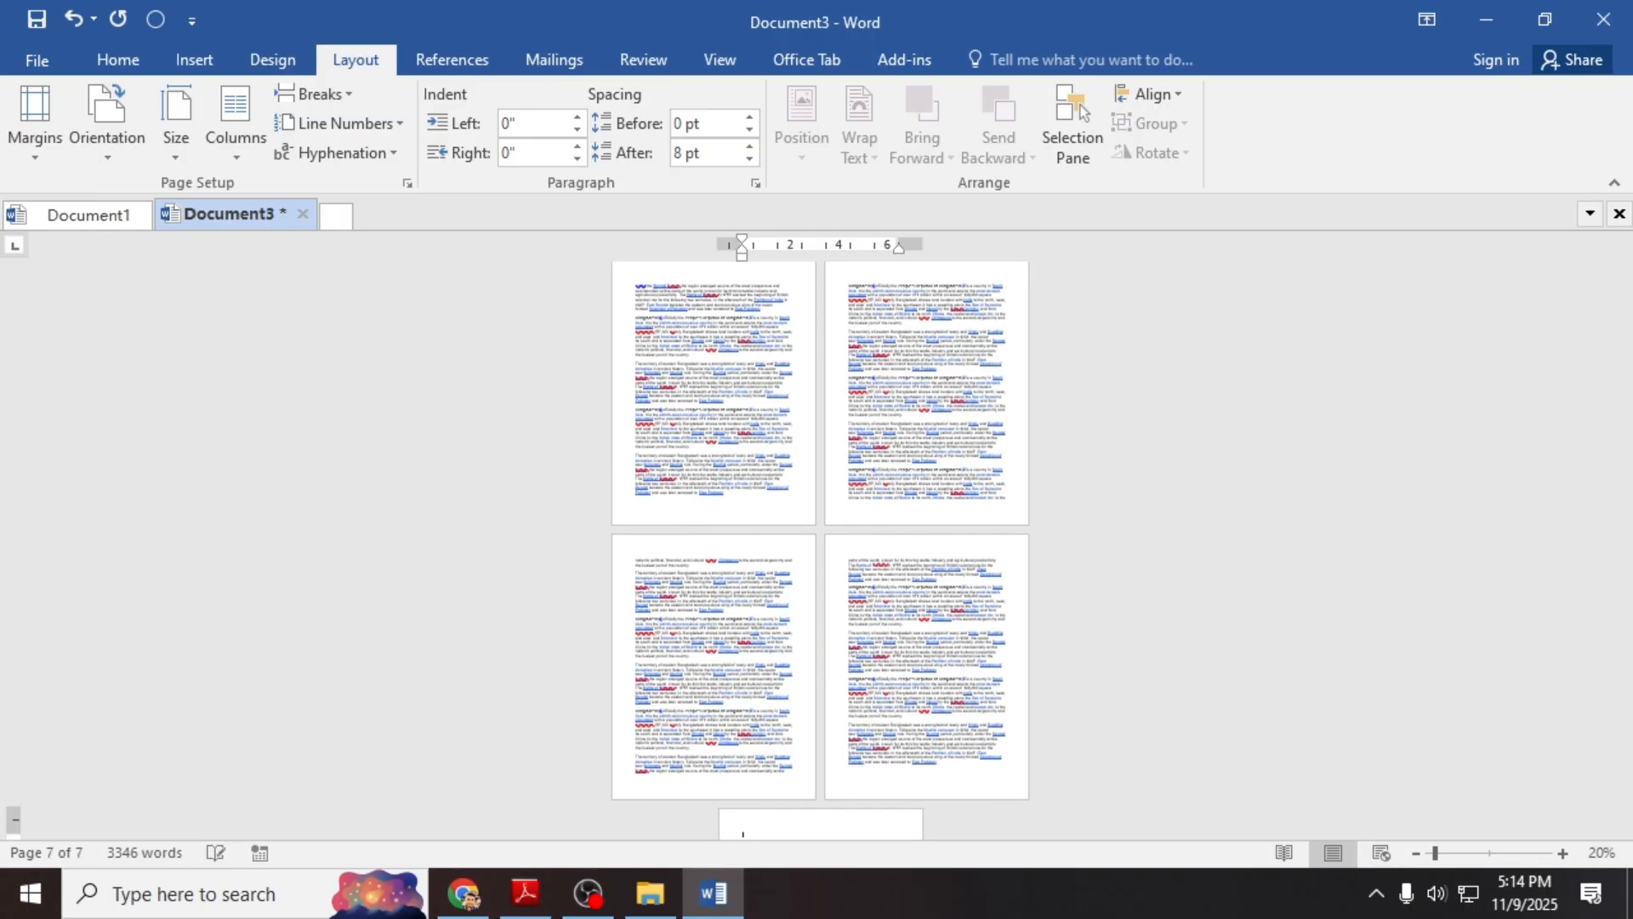
{"action": "scroll", "coordinate": [936, 774], "scroll_direction": "down", "scroll_amount": 3}
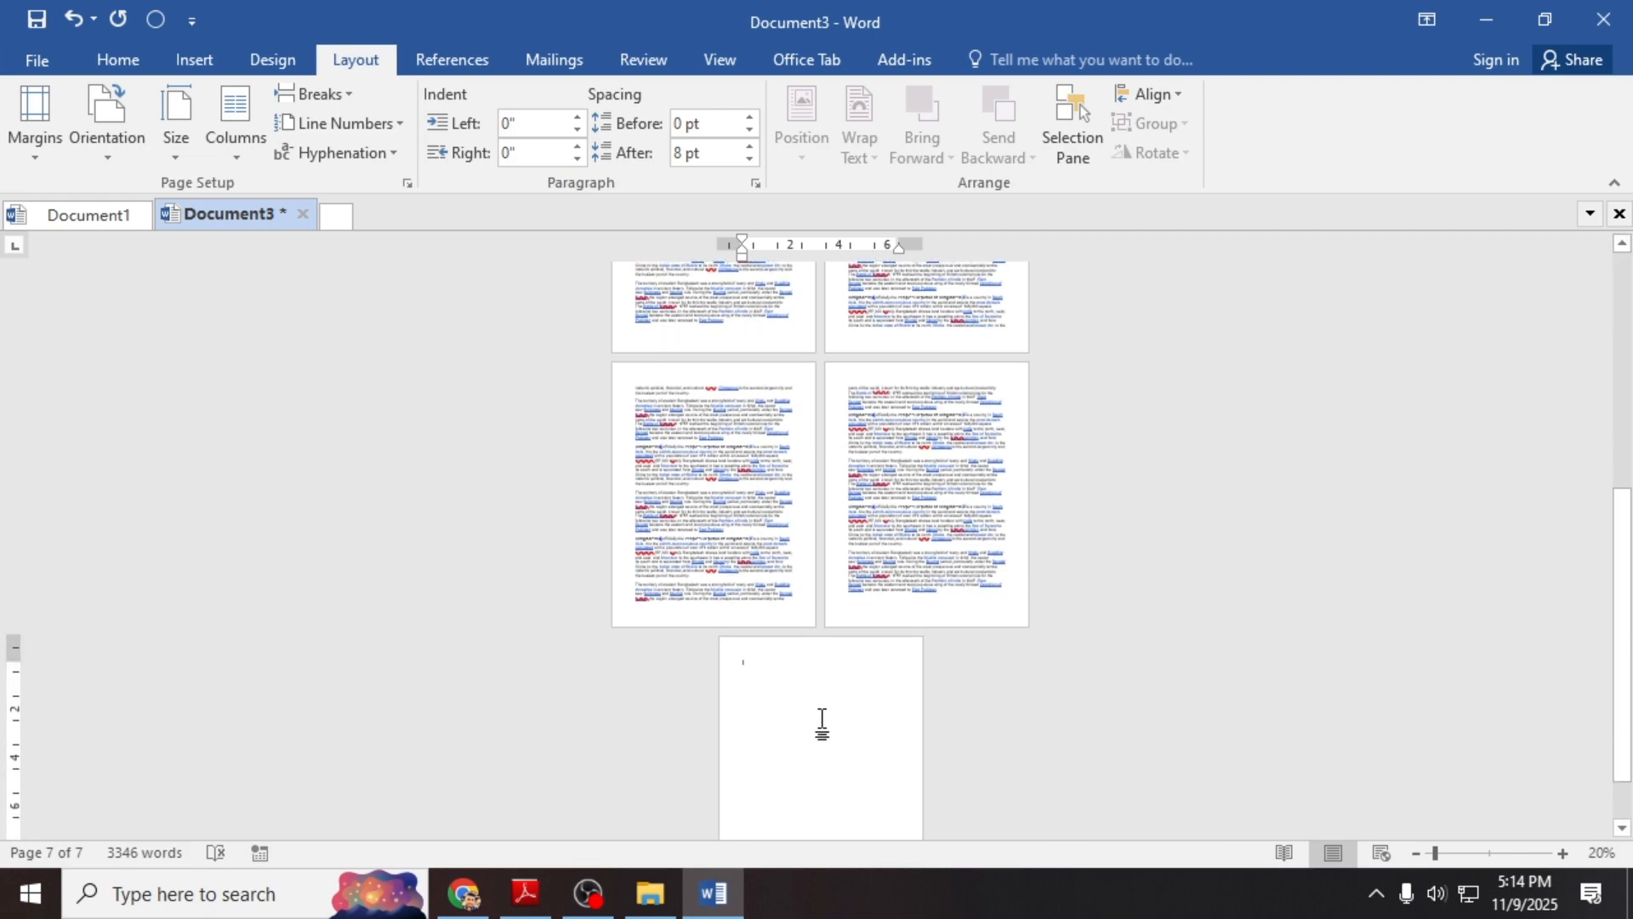
{"action": "scroll", "coordinate": [800, 697], "scroll_direction": "down", "scroll_amount": 2}
{"action": "left_click", "coordinate": [1562, 853]}
{"action": "left_click", "coordinate": [1562, 853]}
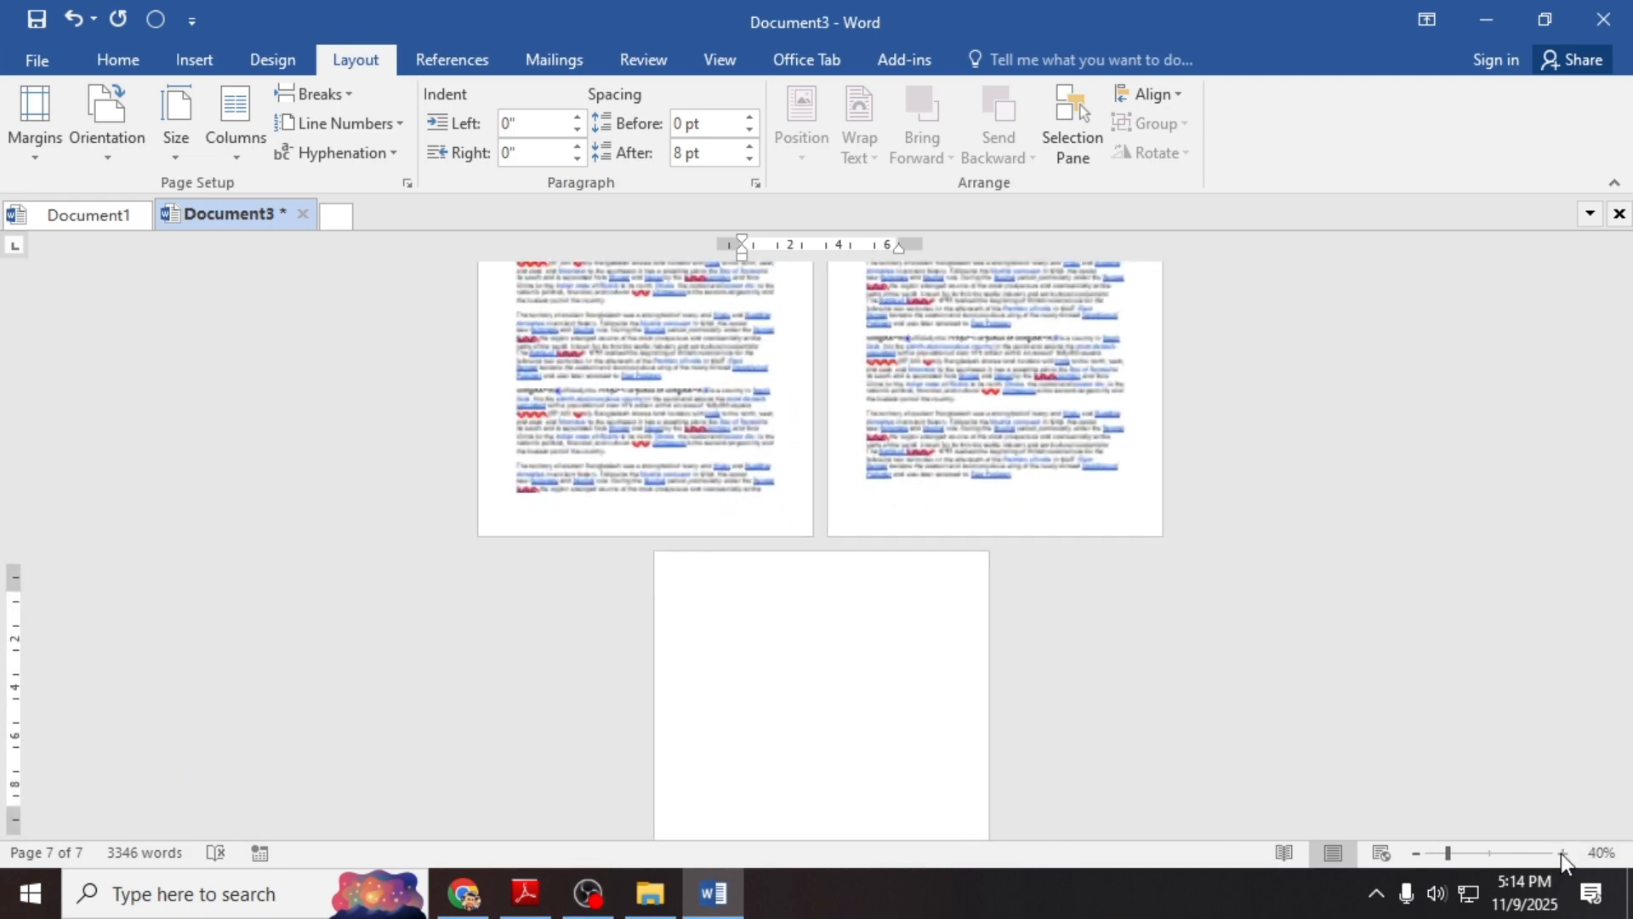
{"action": "left_click", "coordinate": [1562, 853]}
{"action": "left_click", "coordinate": [1562, 854]}
{"action": "scroll", "coordinate": [1201, 642], "scroll_direction": "down", "scroll_amount": 3}
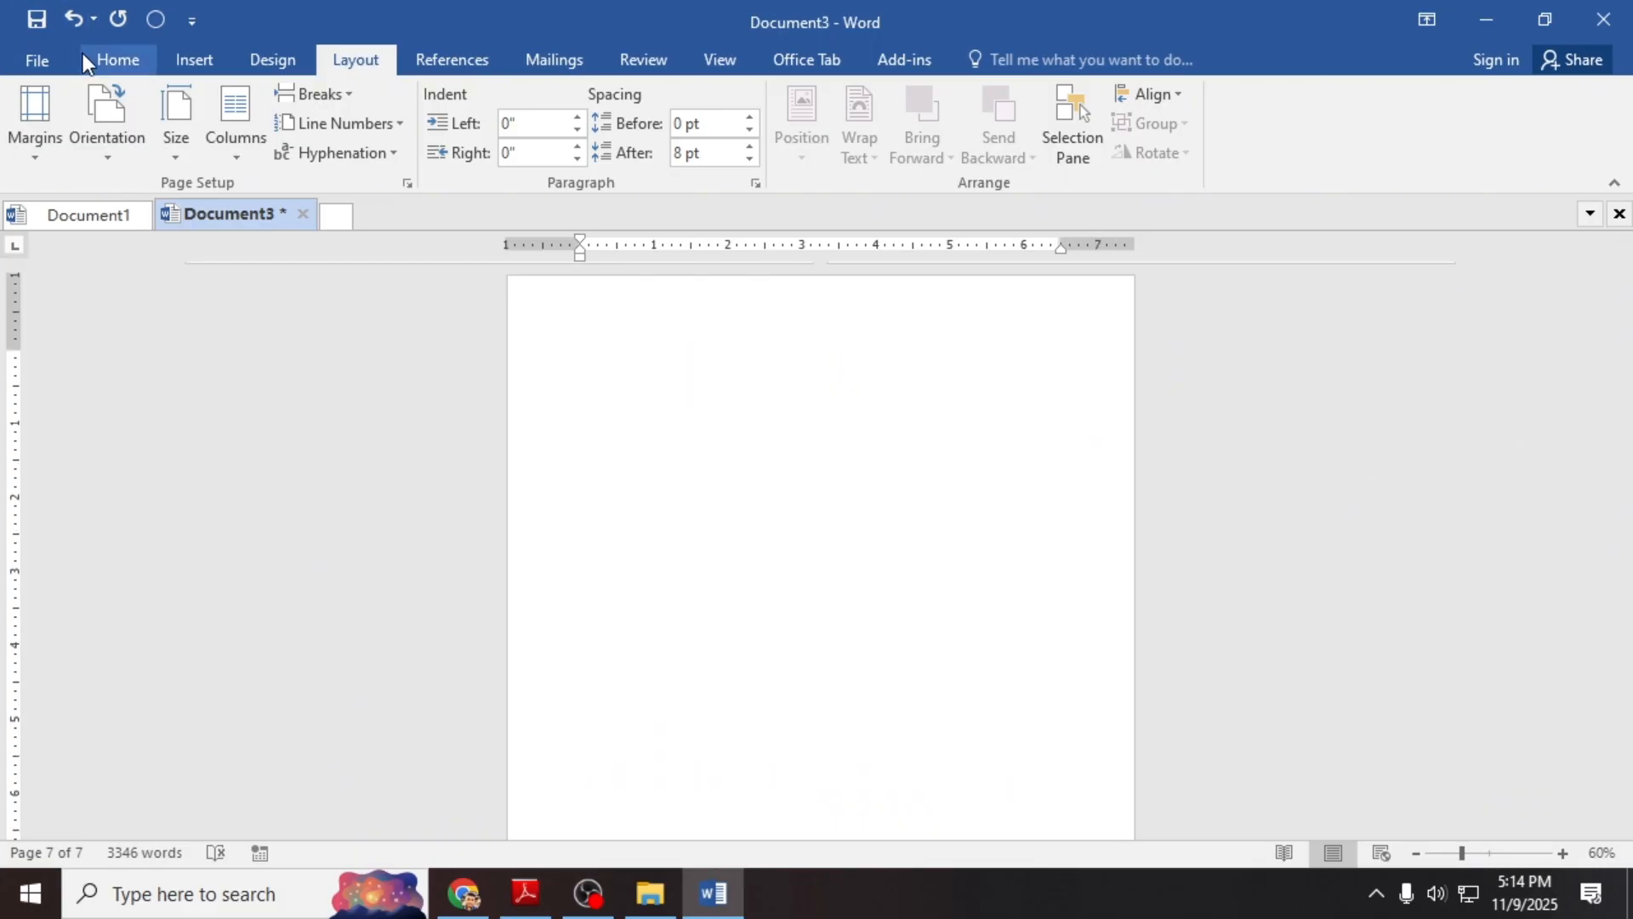
{"action": "left_click", "coordinate": [202, 58]}
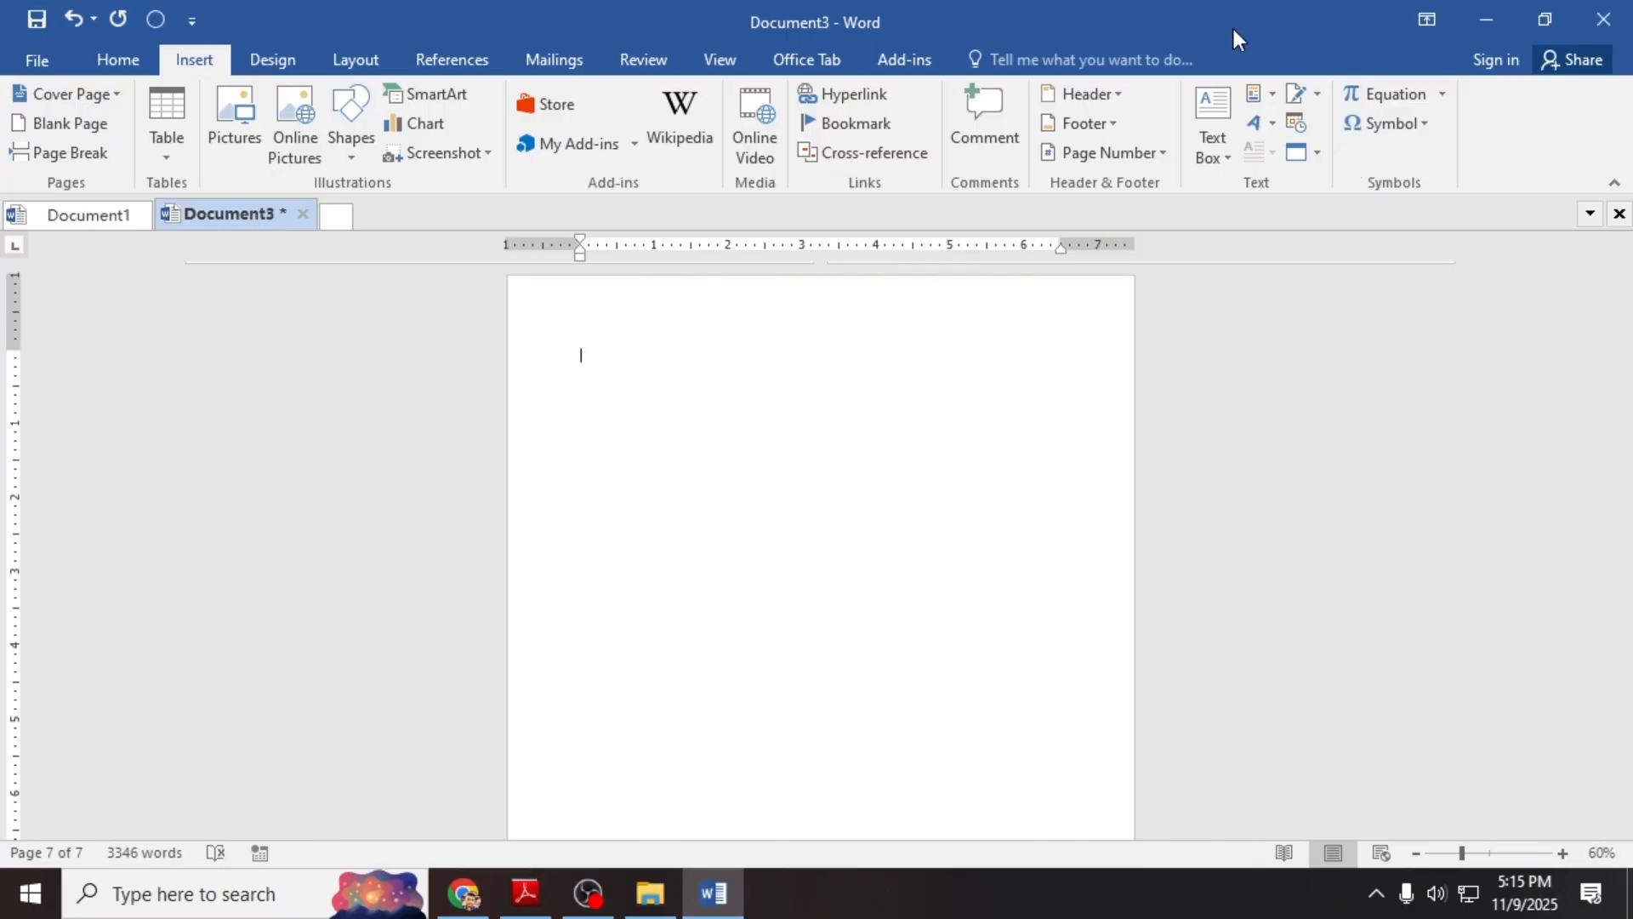
Step: Insert a Simple Text Box on page 7, set it in front of text, and move it to the top left
{"action": "left_click", "coordinate": [1223, 147]}
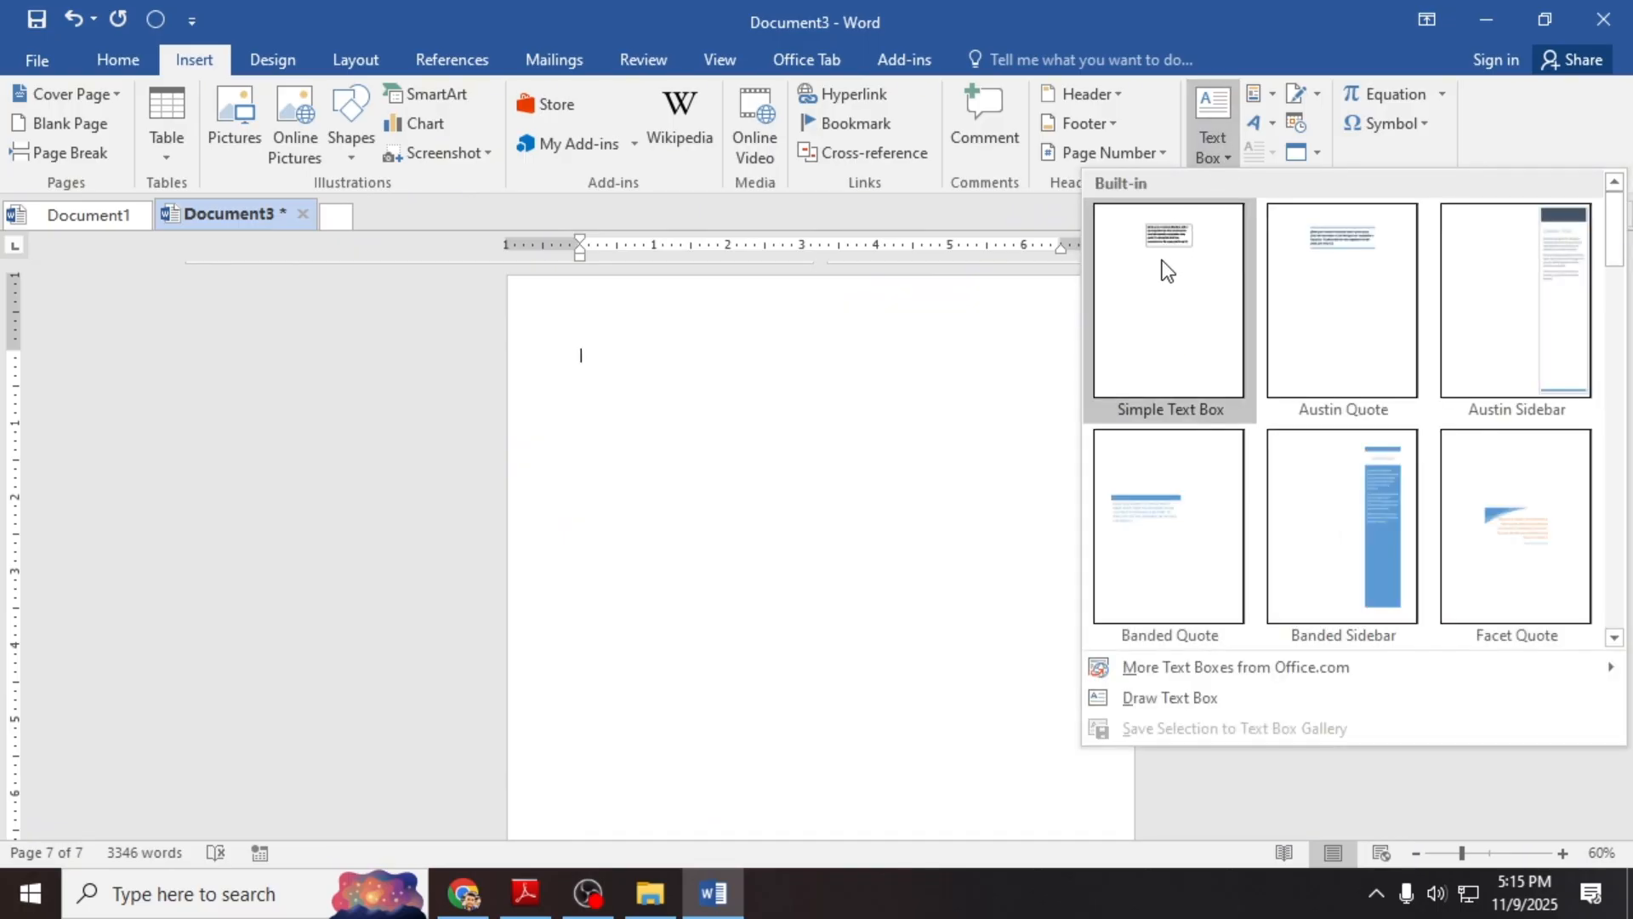
{"action": "left_click", "coordinate": [1150, 326]}
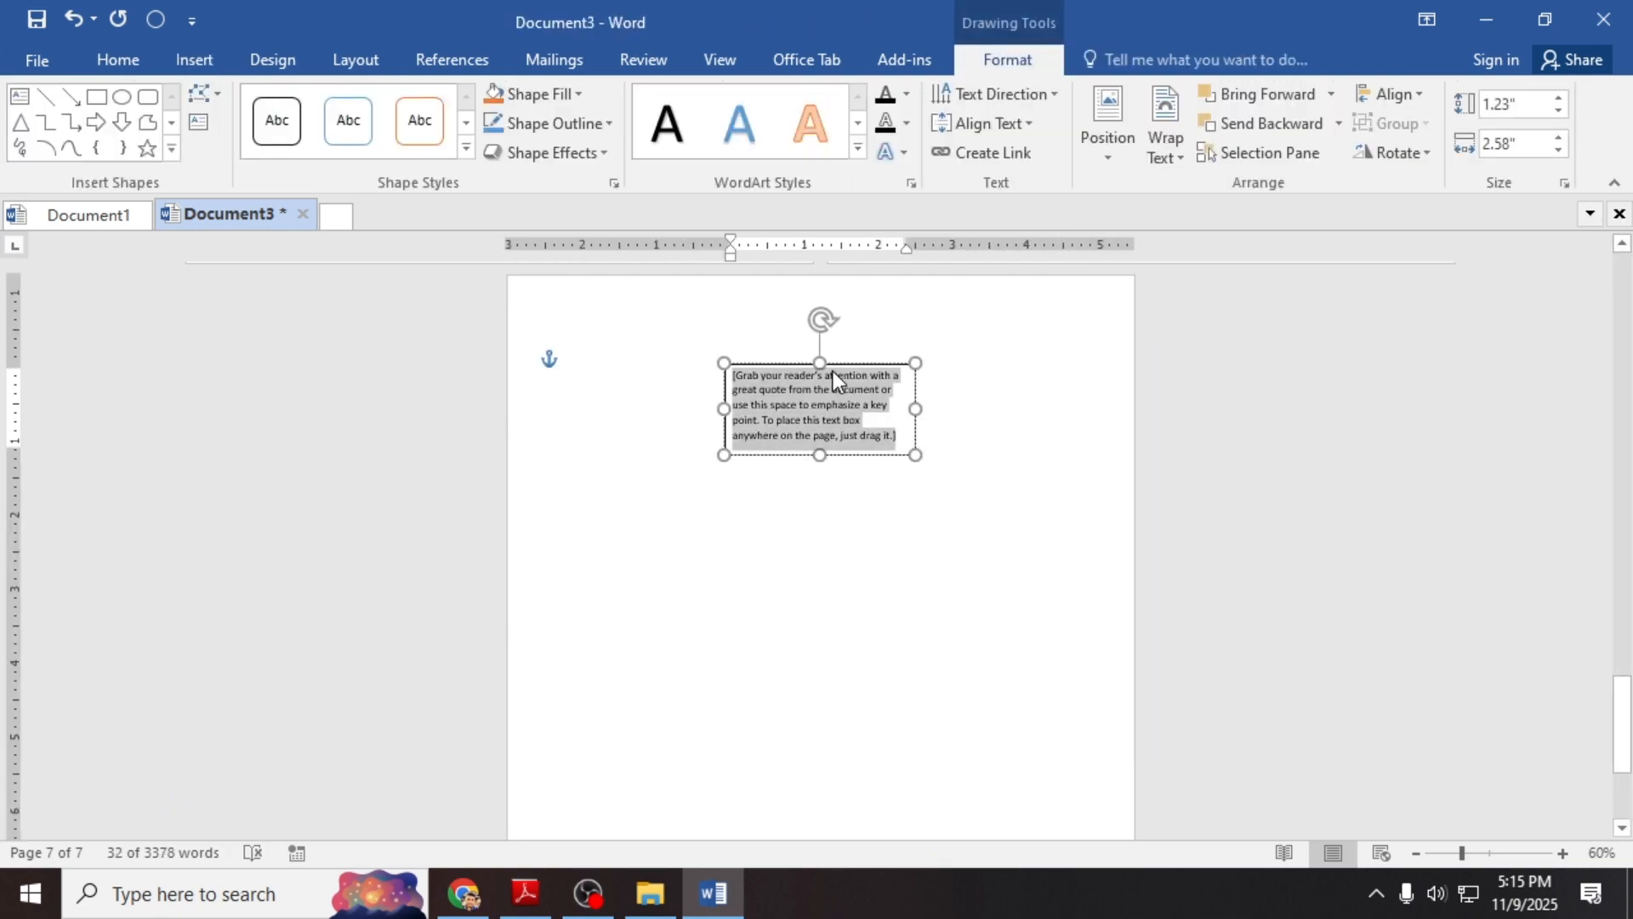
{"action": "left_click_drag", "start_coordinate": [847, 361], "coordinate": [685, 303]}
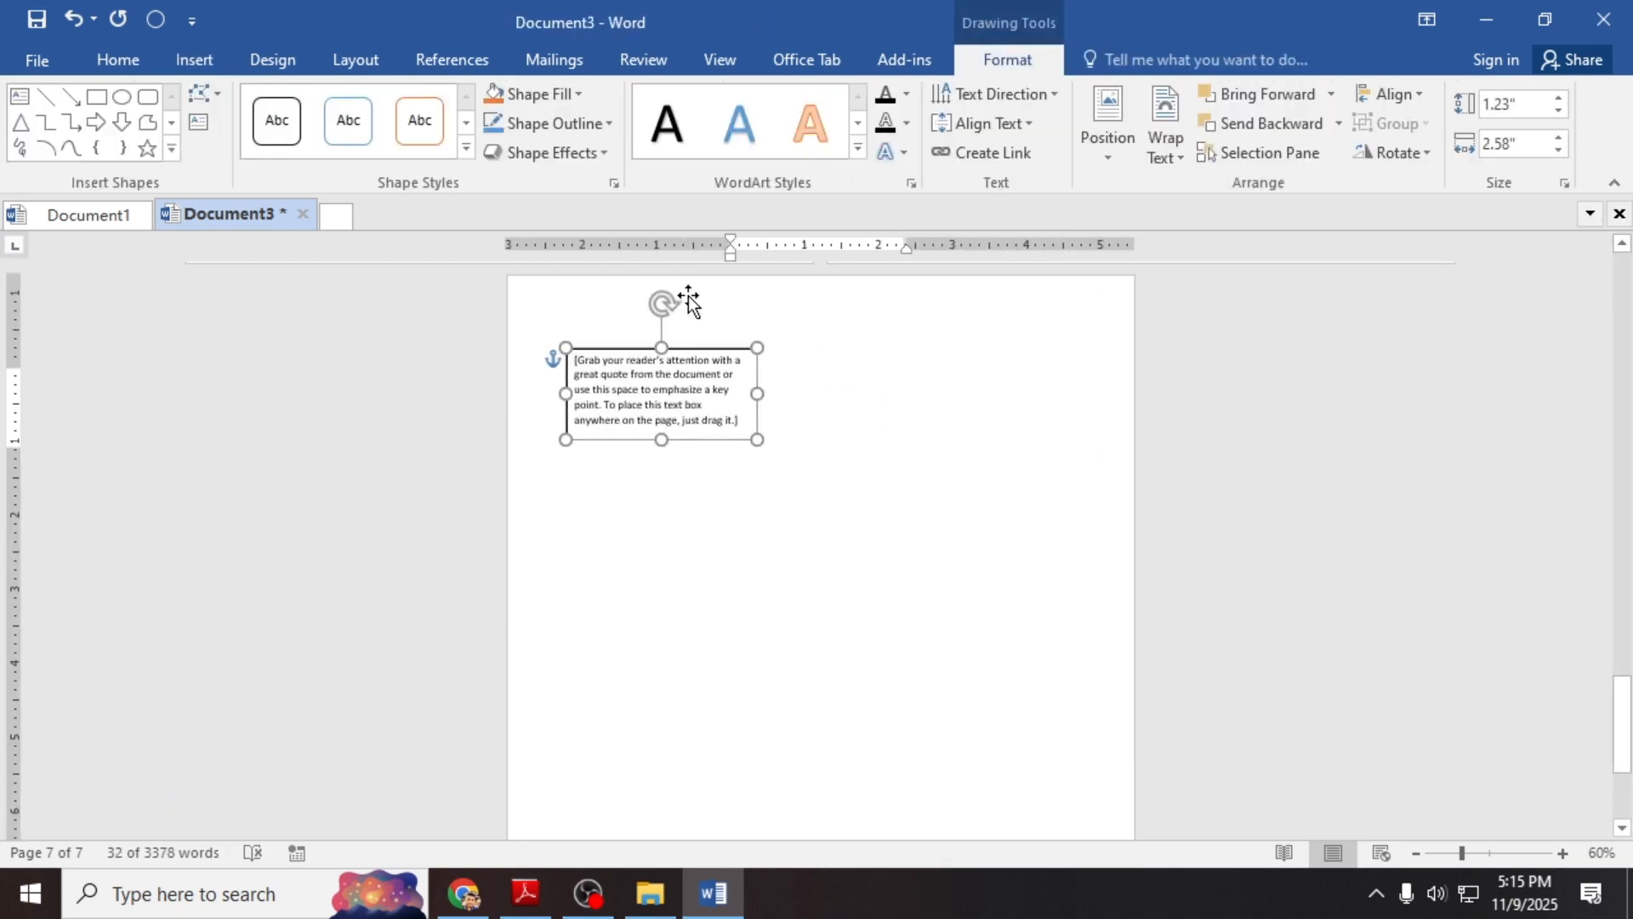
{"action": "left_click", "coordinate": [789, 374]}
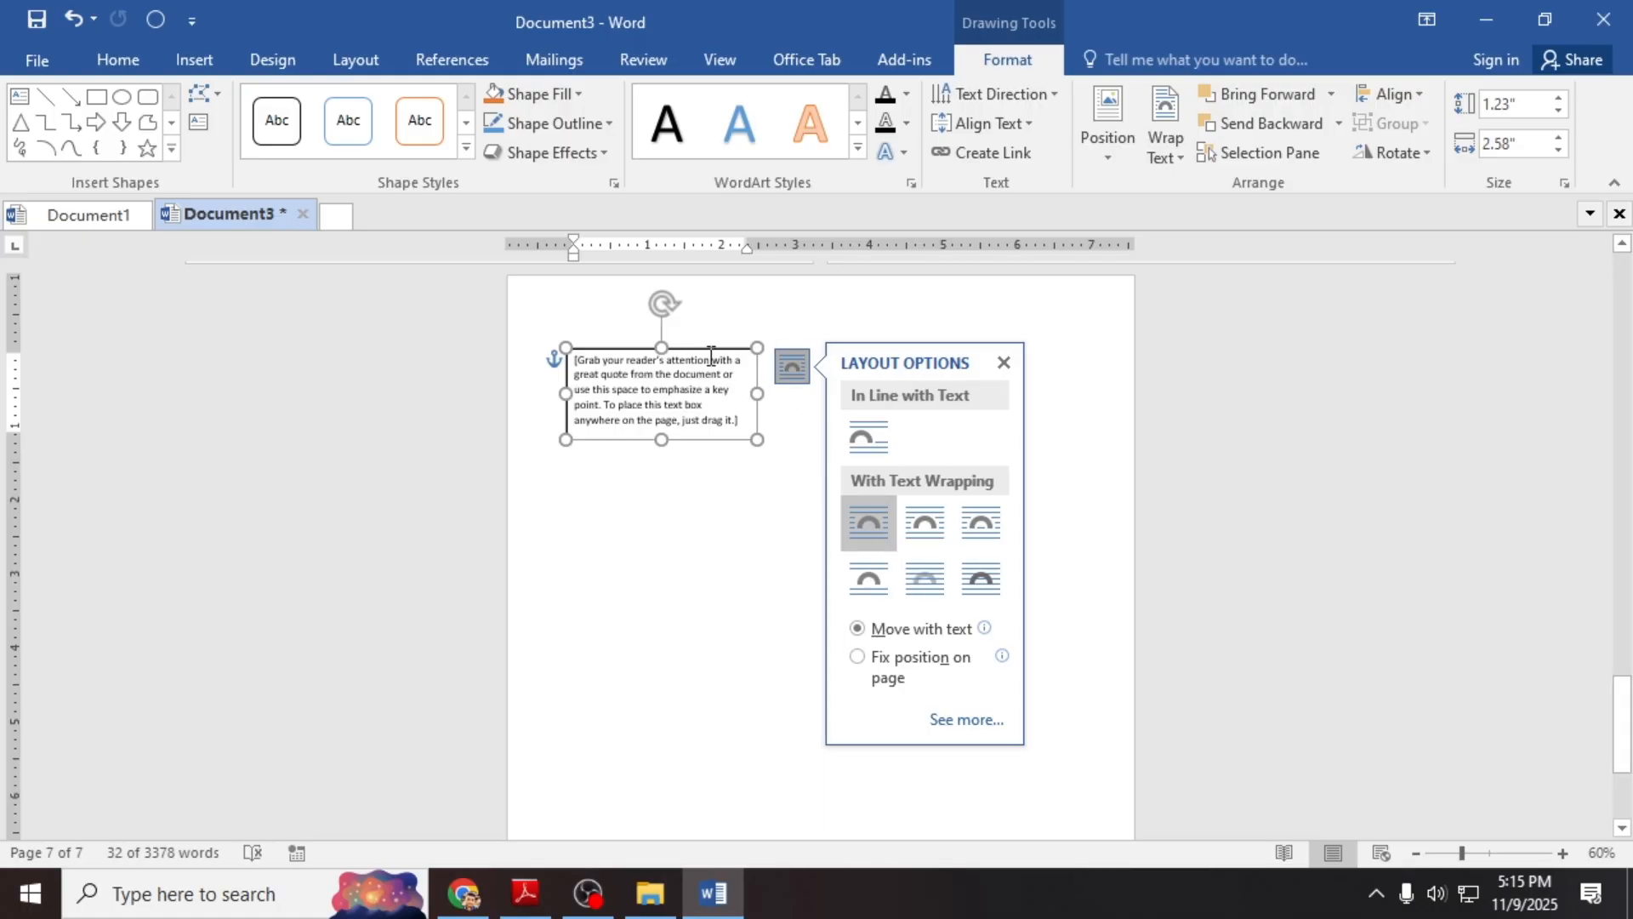
{"action": "left_click", "coordinate": [997, 581]}
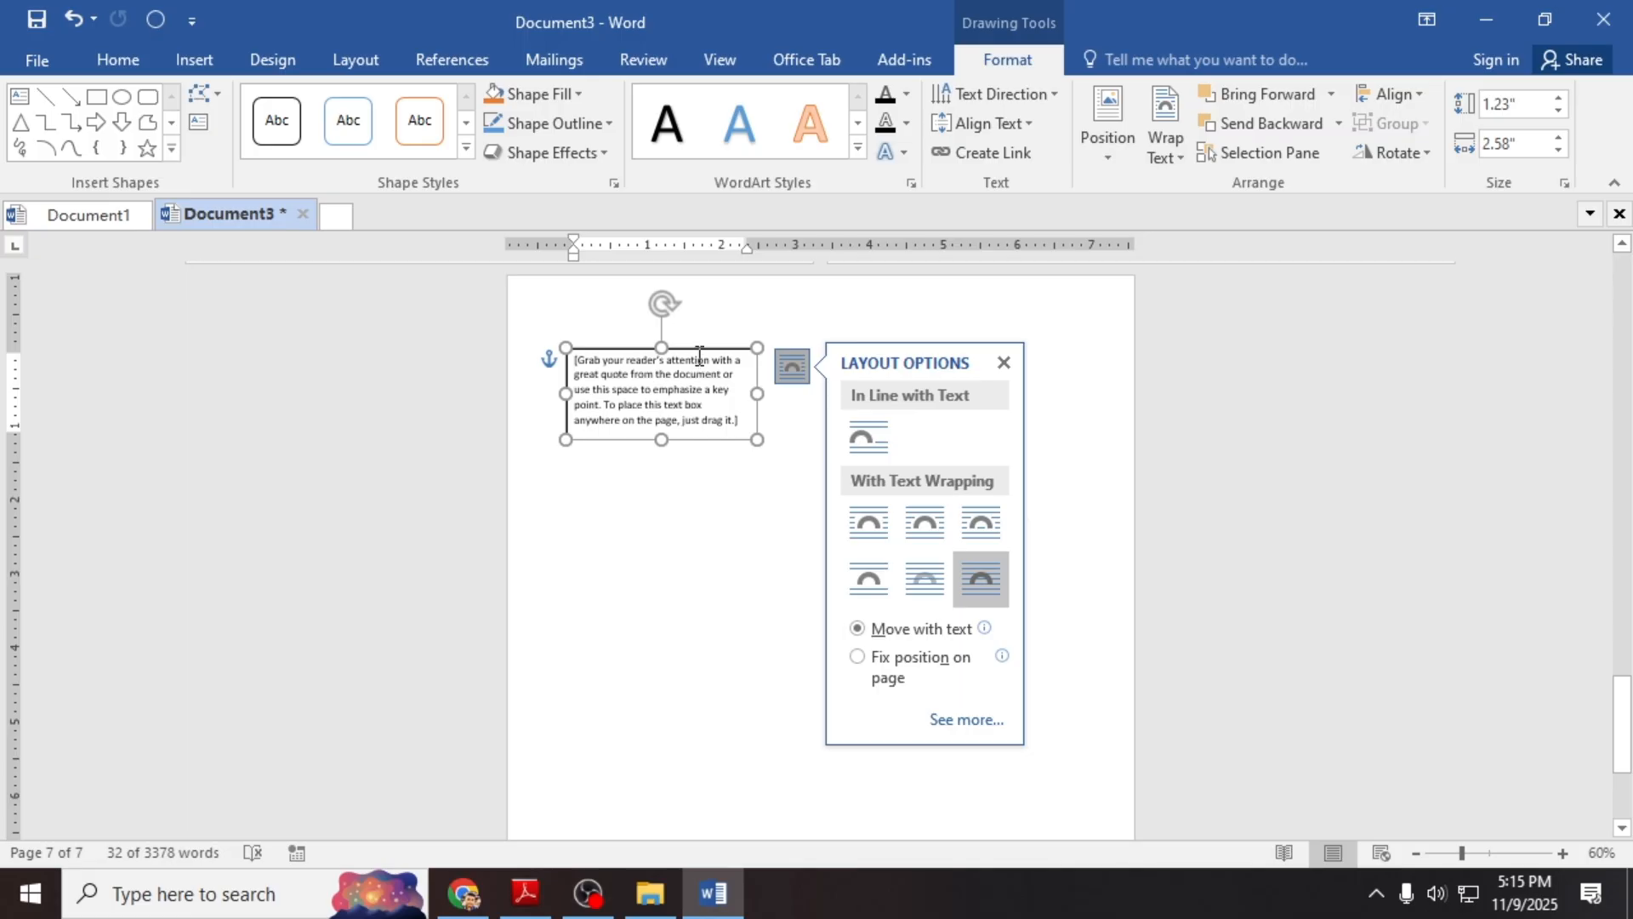
{"action": "left_click_drag", "start_coordinate": [691, 347], "coordinate": [669, 288]}
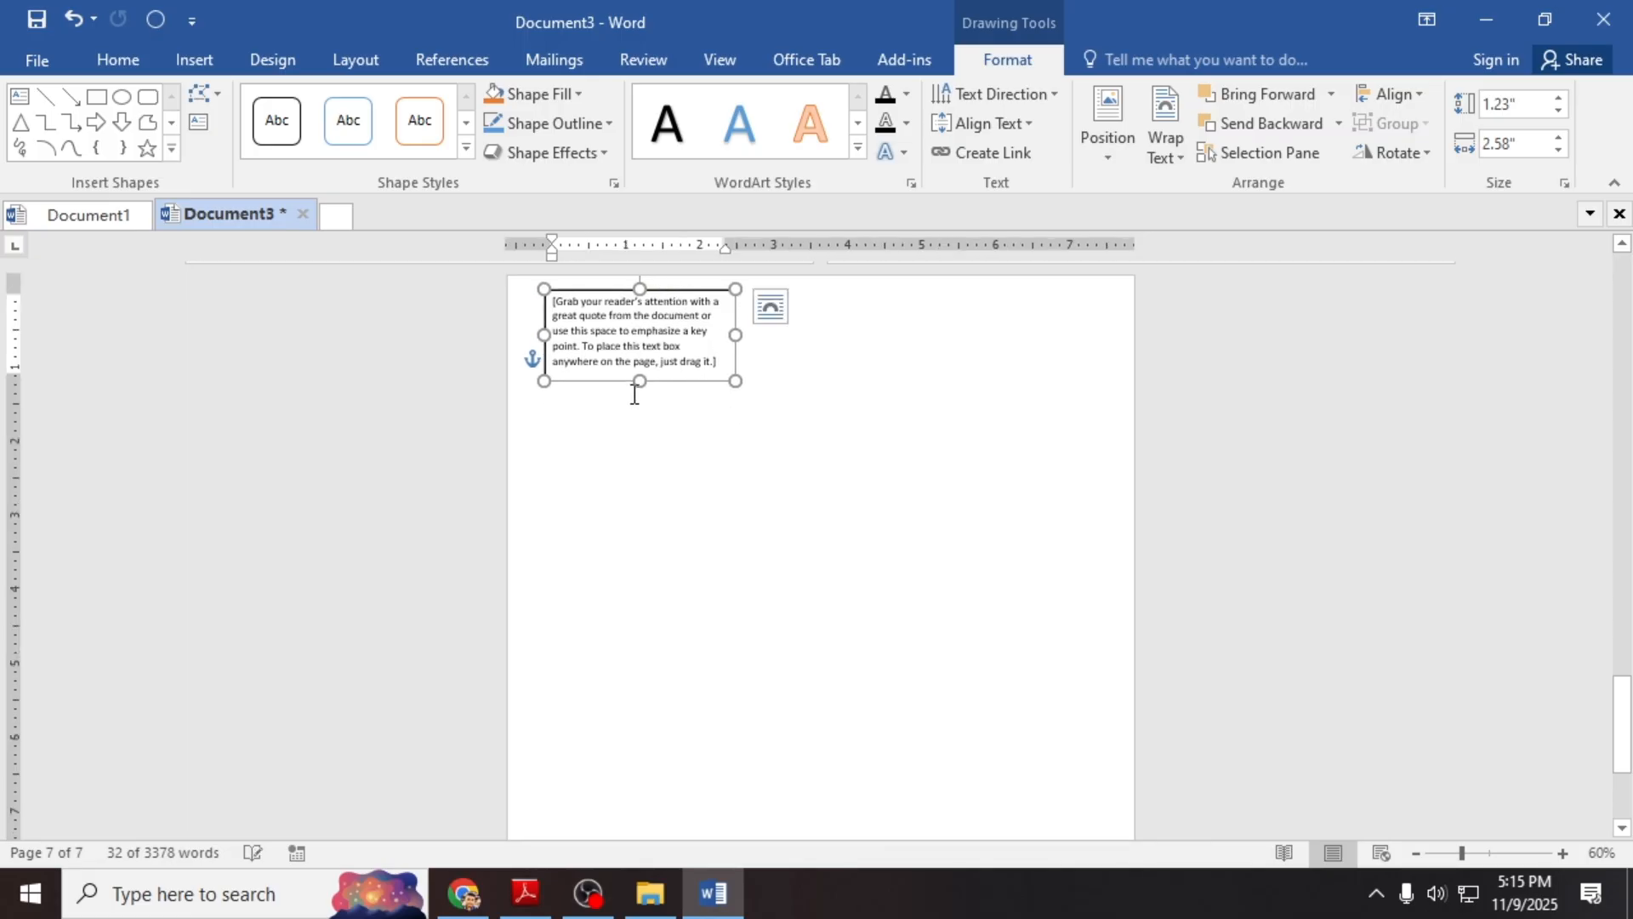
Step: Stretch the quote box down to the full page height of about 10.4 inches, then deselect it
{"action": "left_click_drag", "start_coordinate": [636, 371], "coordinate": [645, 808]}
{"action": "scroll", "coordinate": [703, 717], "scroll_direction": "down", "scroll_amount": 2}
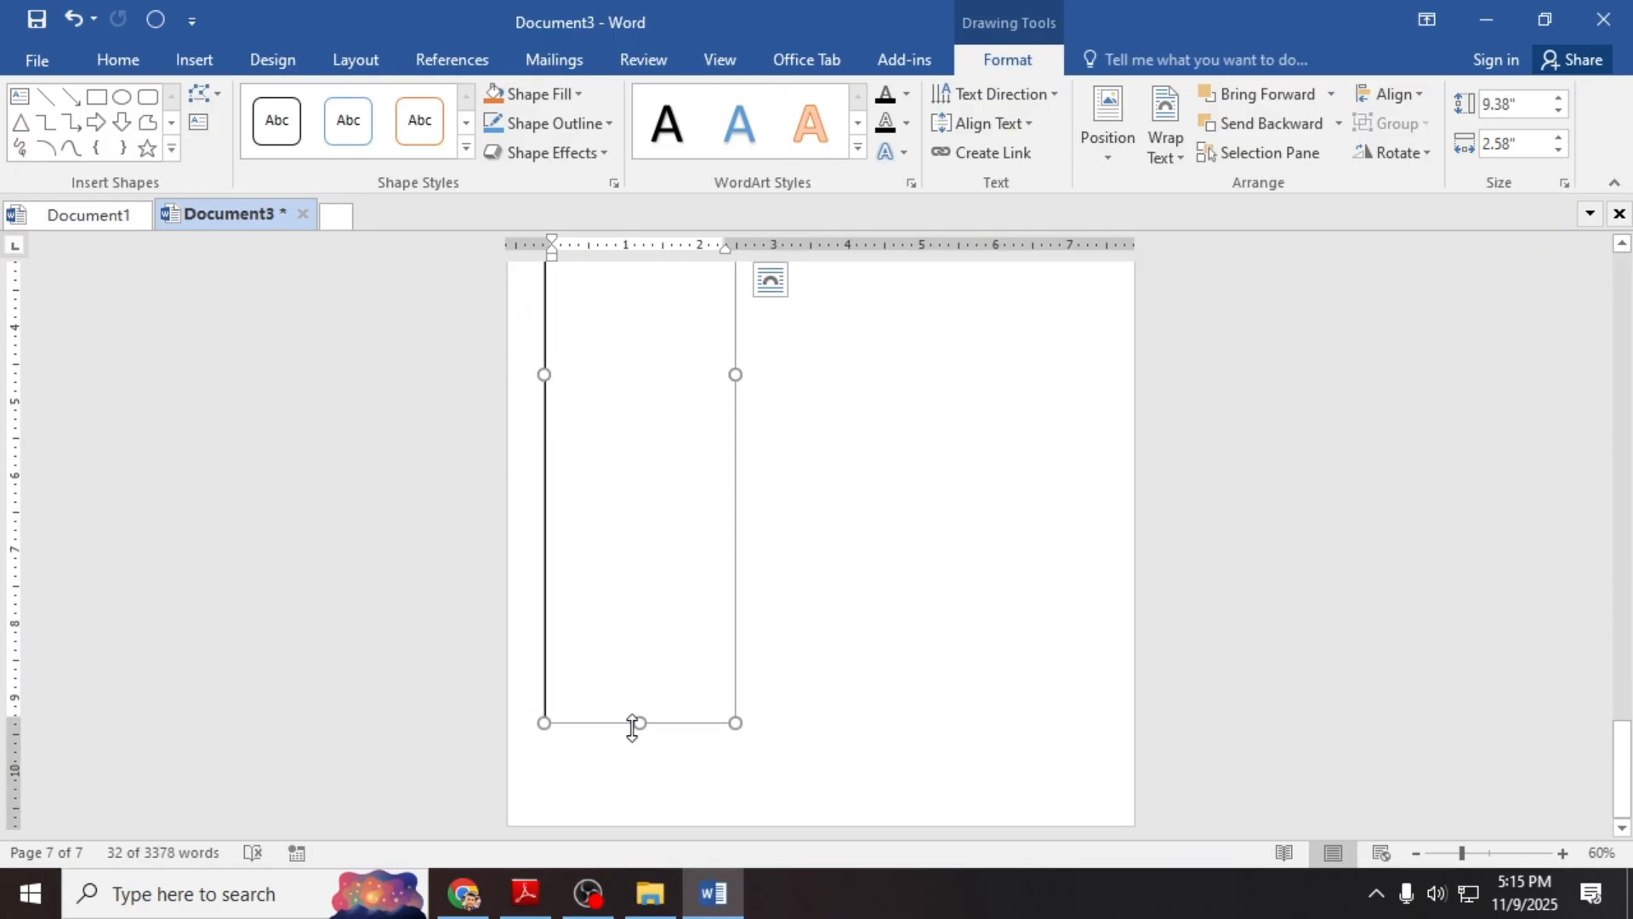
{"action": "left_click_drag", "start_coordinate": [638, 726], "coordinate": [638, 774]}
{"action": "scroll", "coordinate": [664, 638], "scroll_direction": "up", "scroll_amount": 5}
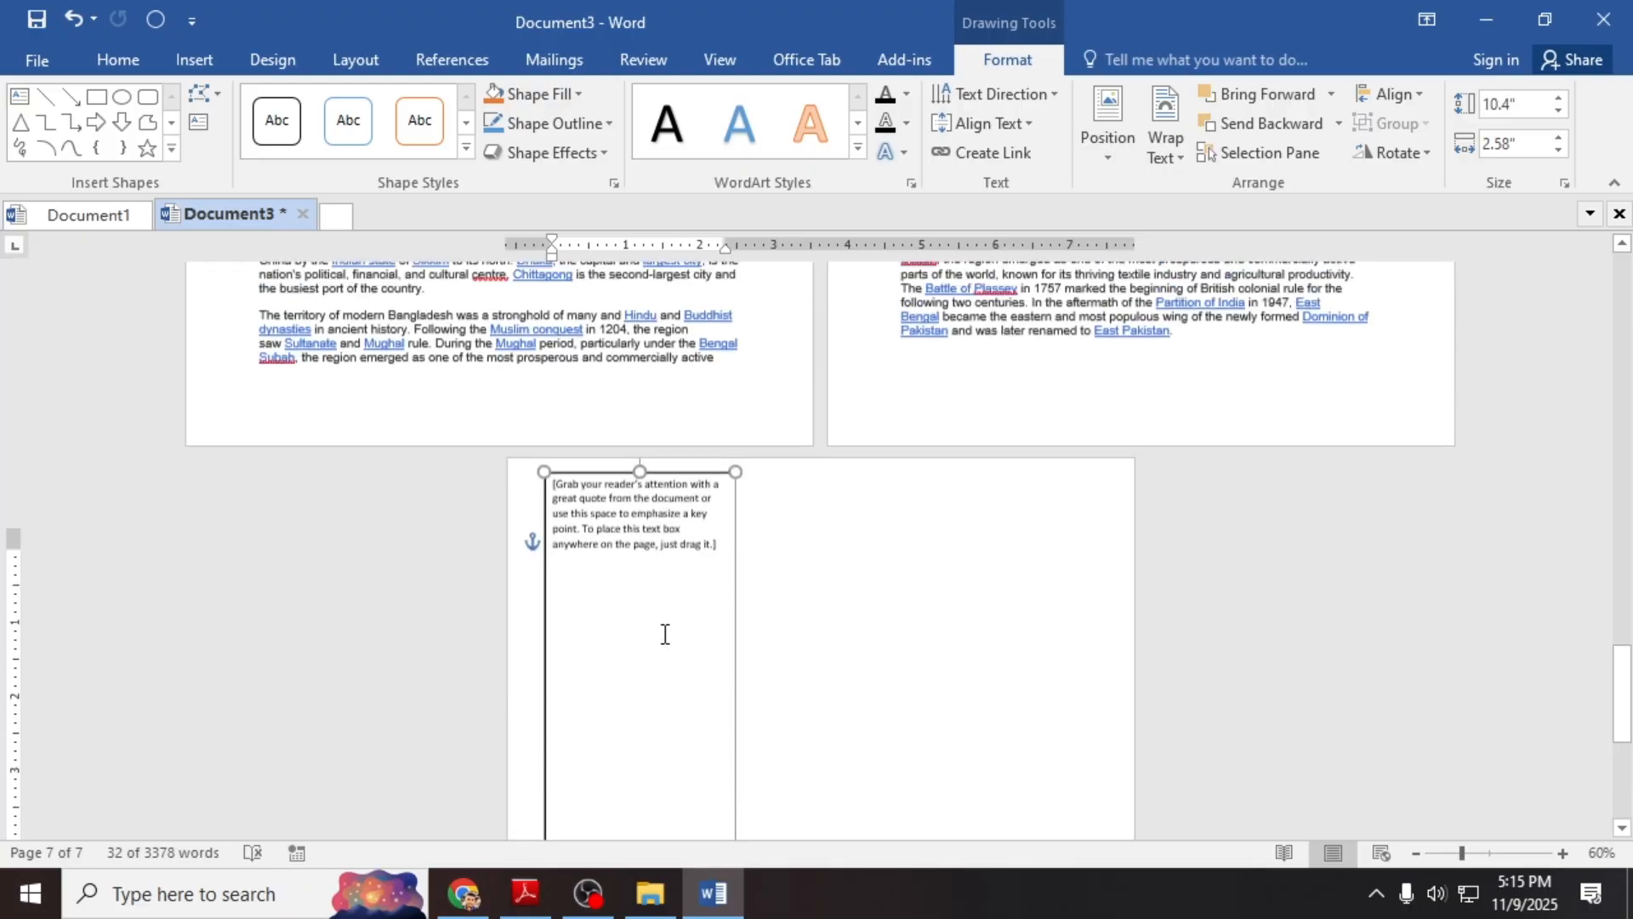
{"action": "scroll", "coordinate": [680, 549], "scroll_direction": "down", "scroll_amount": 3}
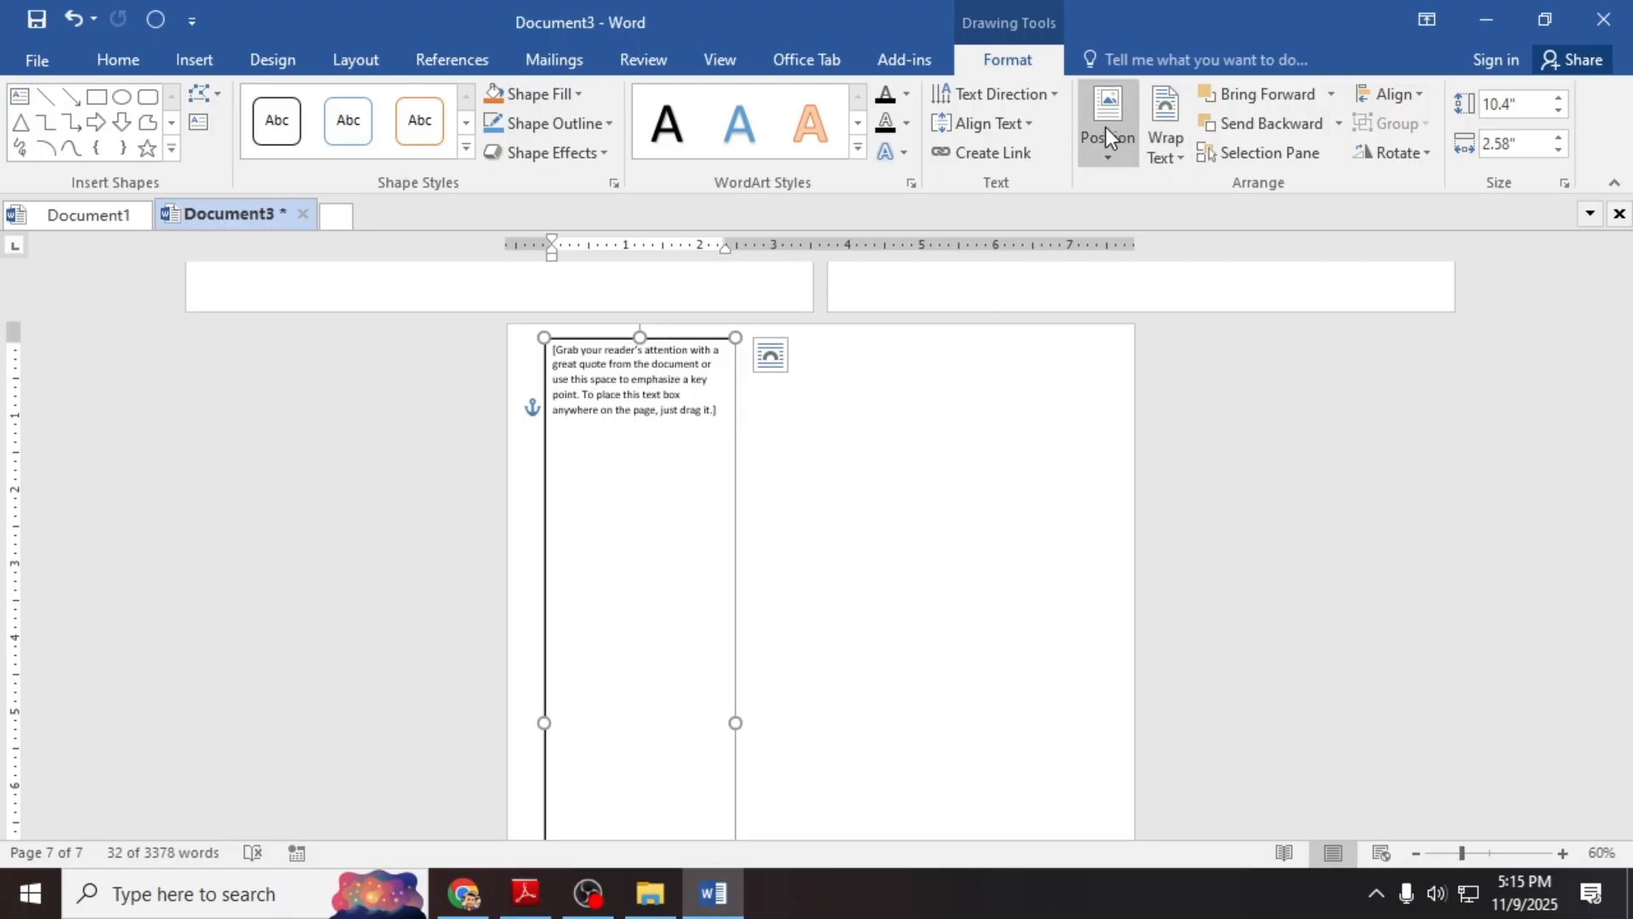
{"action": "left_click", "coordinate": [198, 61]}
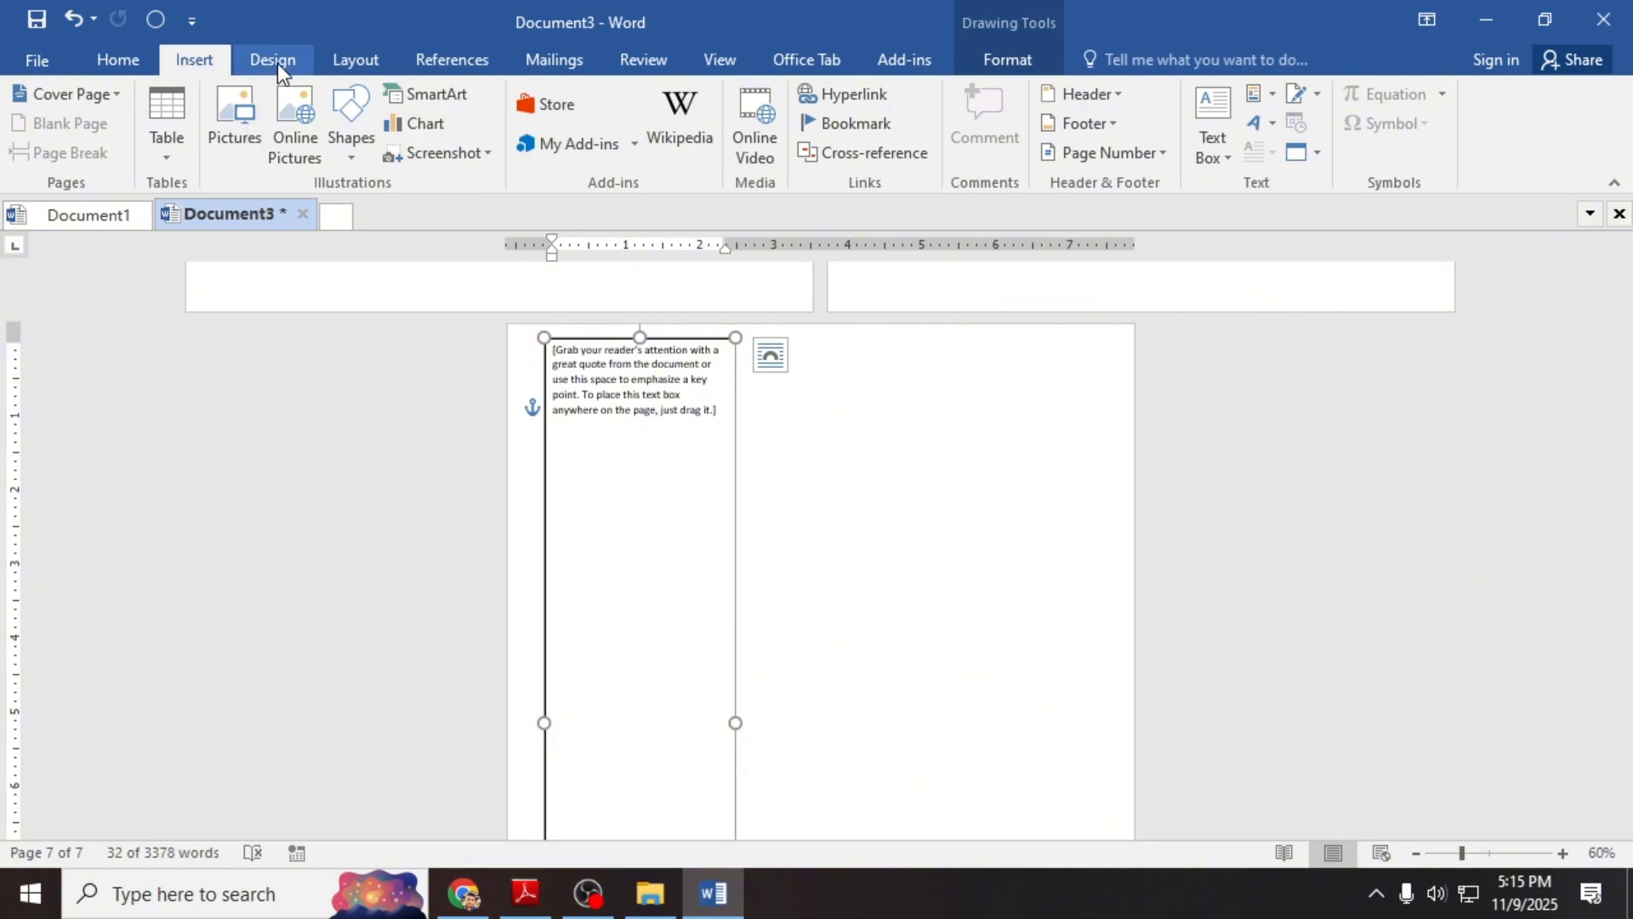
{"action": "left_click", "coordinate": [1237, 150]}
{"action": "left_click", "coordinate": [882, 406]}
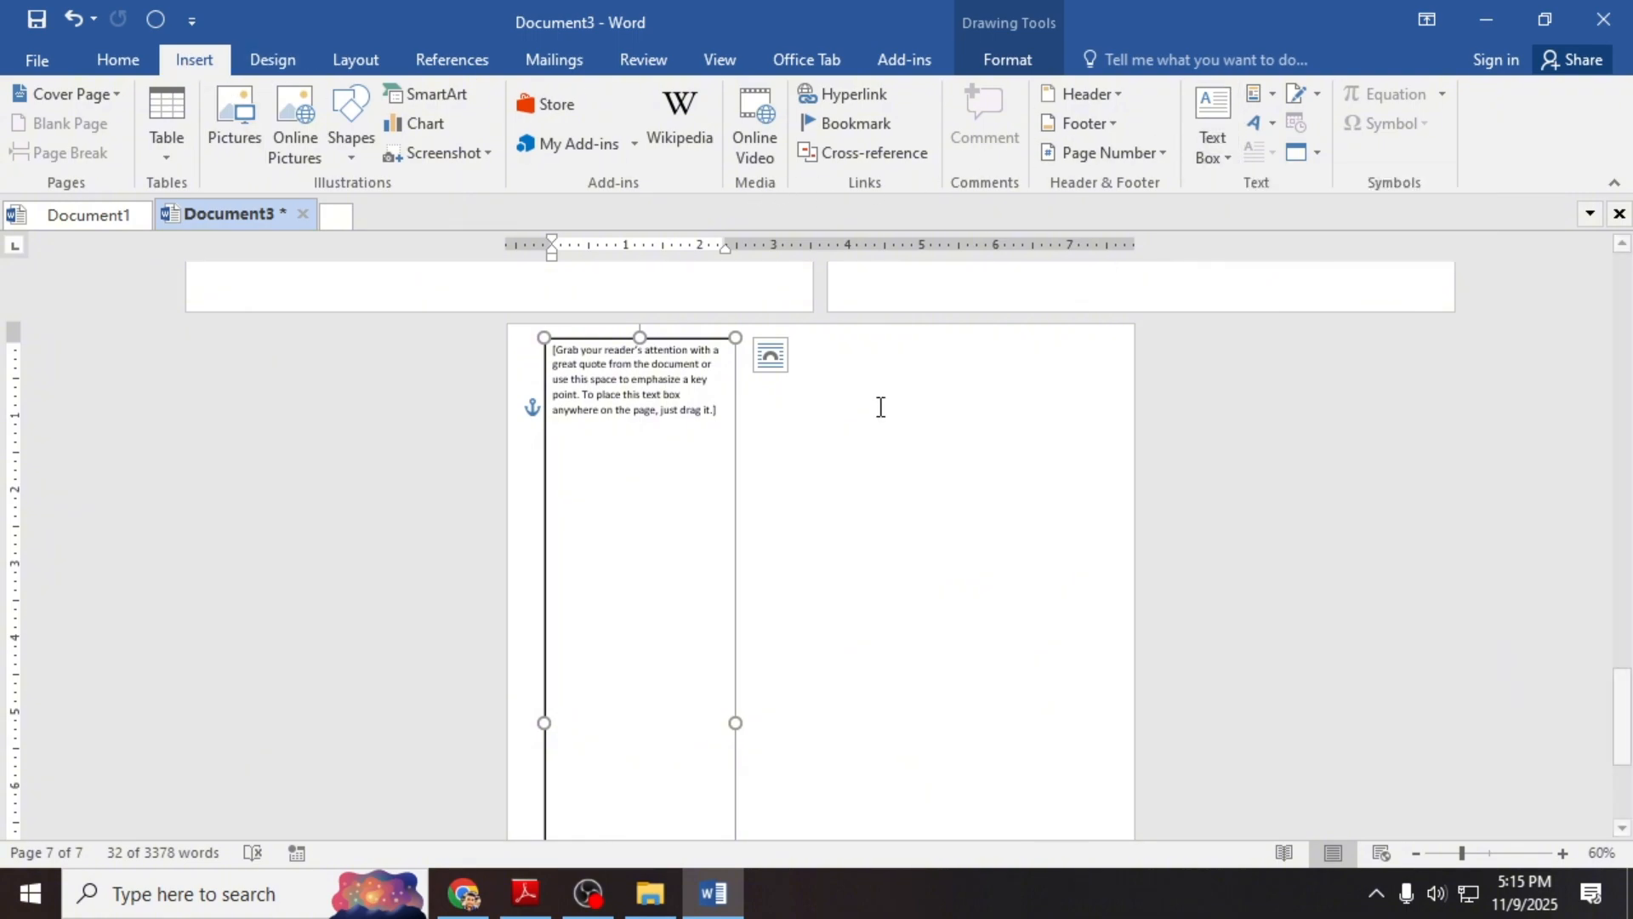
{"action": "left_click", "coordinate": [871, 381]}
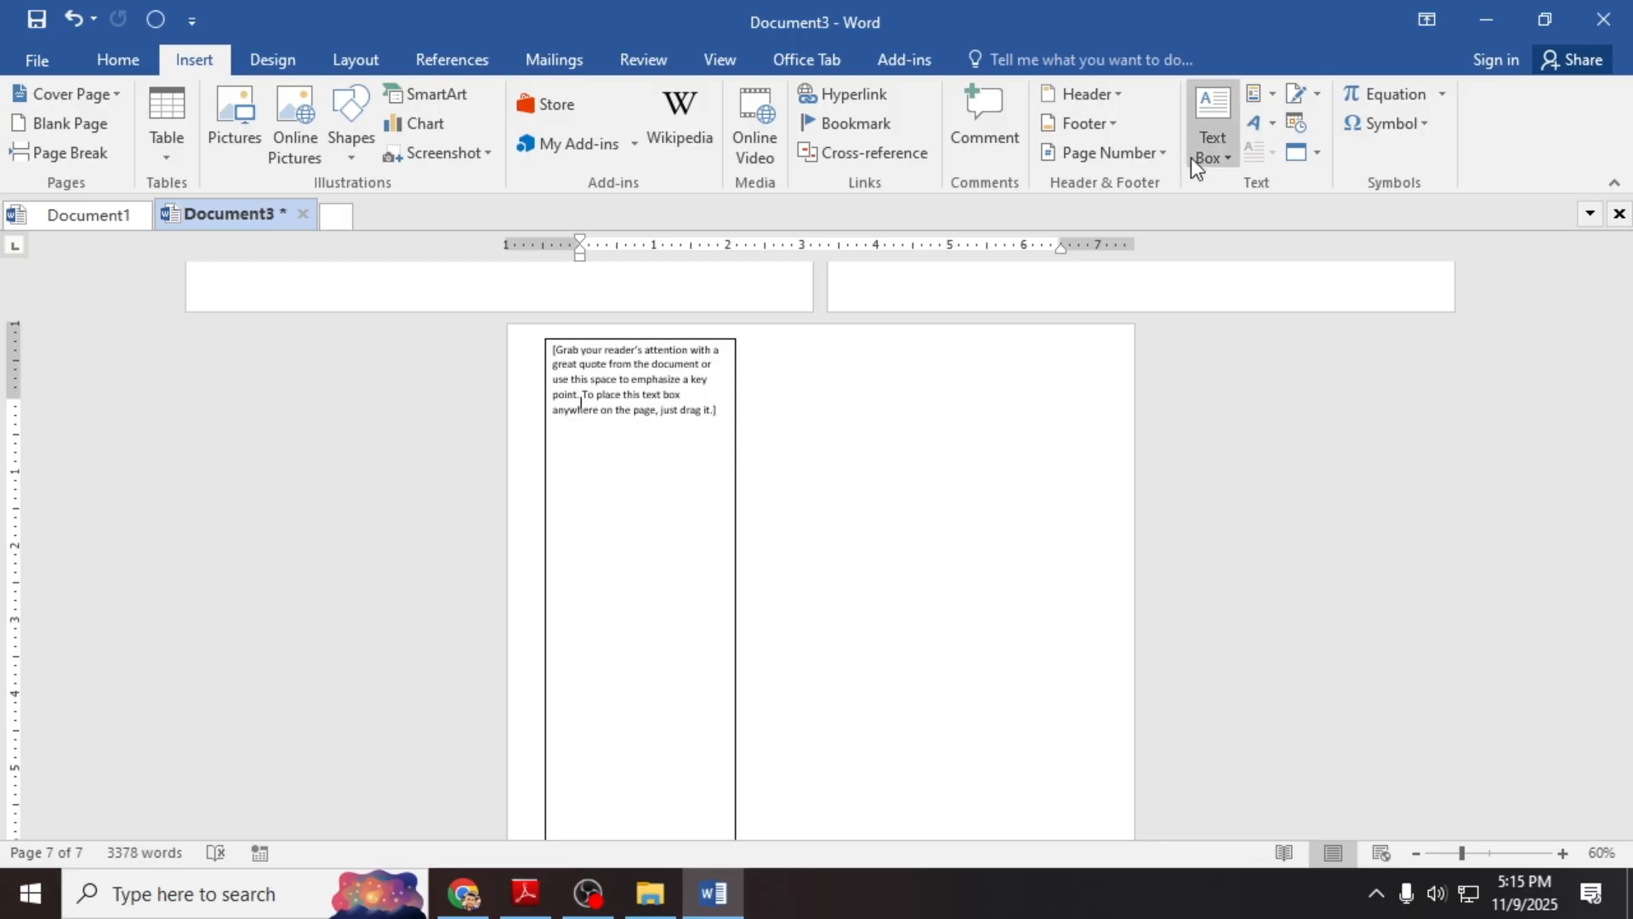
Step: Insert another Simple Text Box and move it to the right of the first box
{"action": "left_click", "coordinate": [1219, 165]}
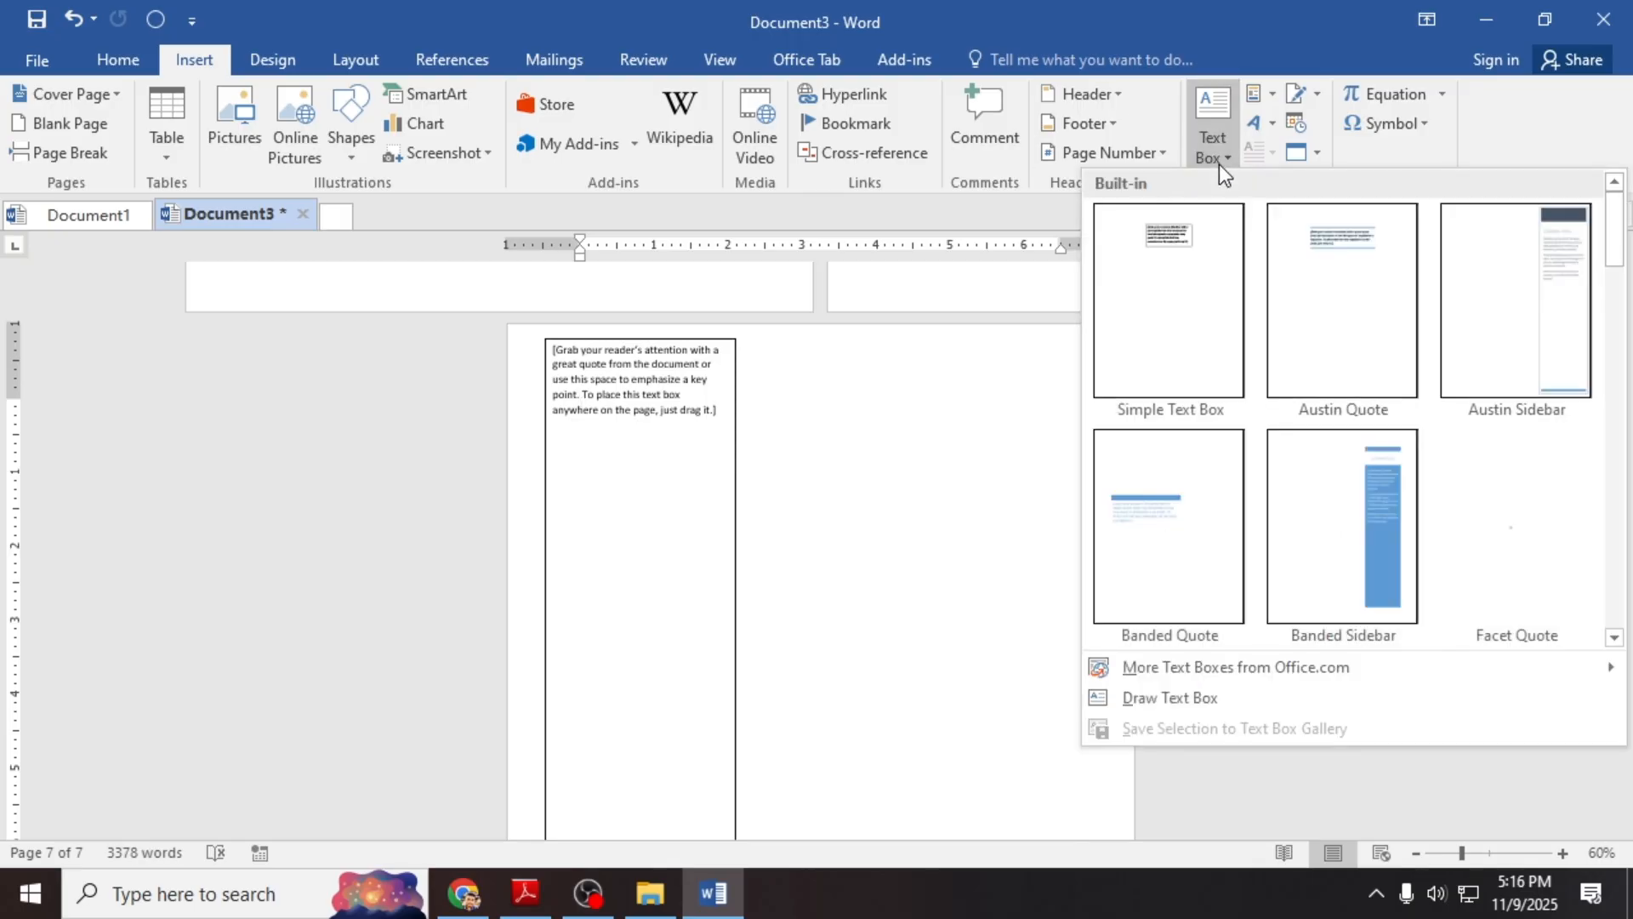
{"action": "left_click", "coordinate": [1186, 273]}
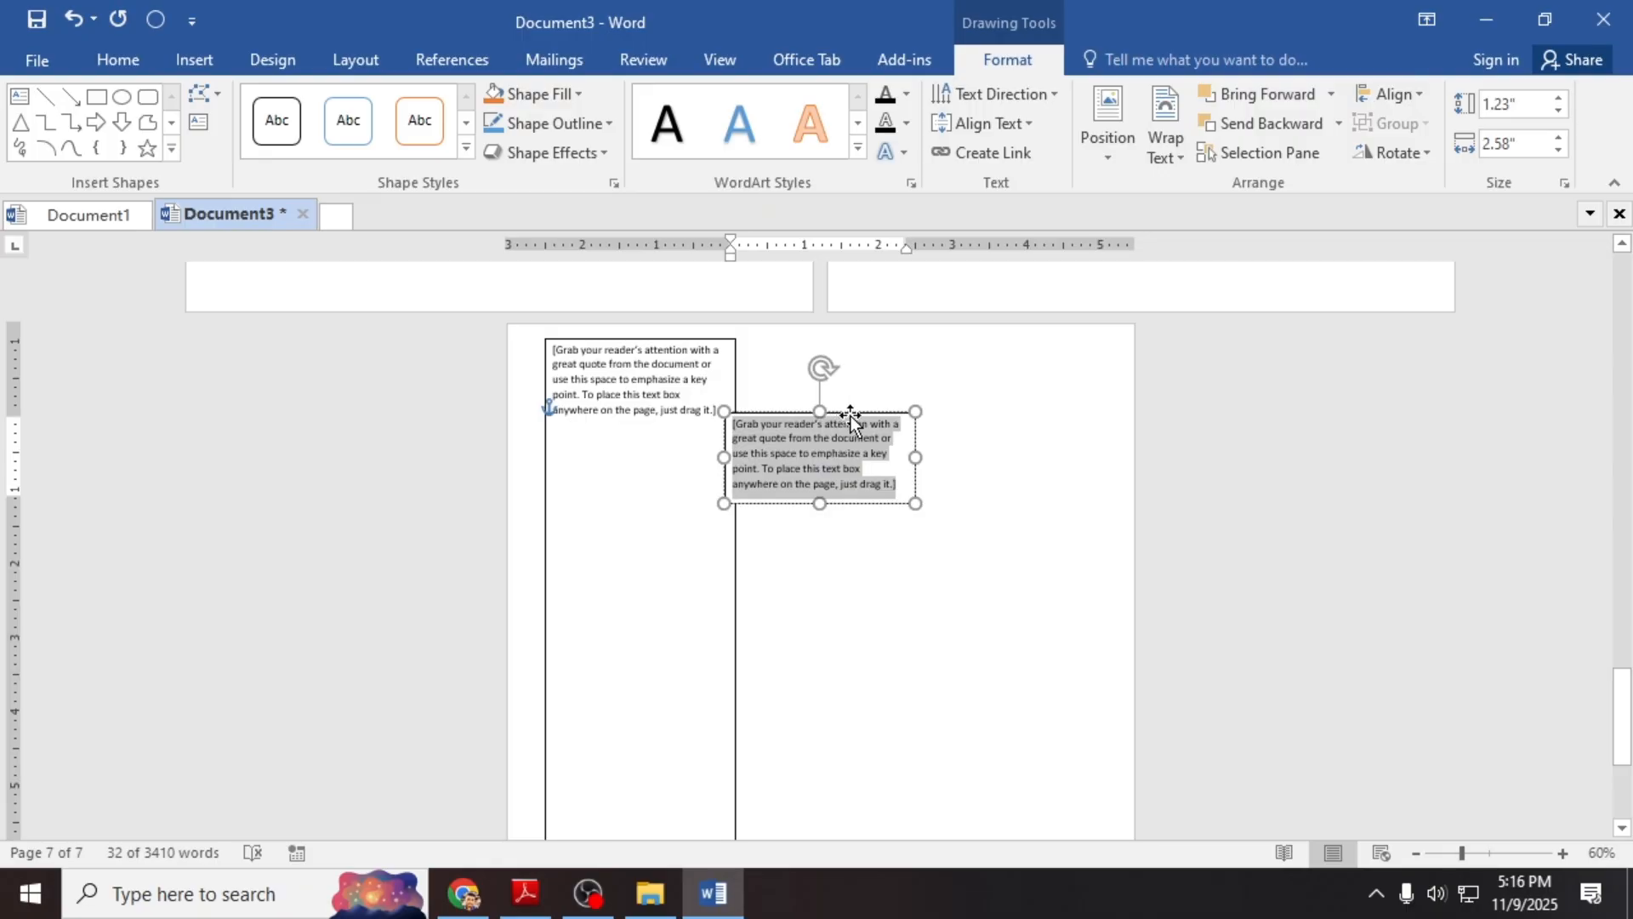
{"action": "left_click_drag", "start_coordinate": [843, 419], "coordinate": [977, 375]}
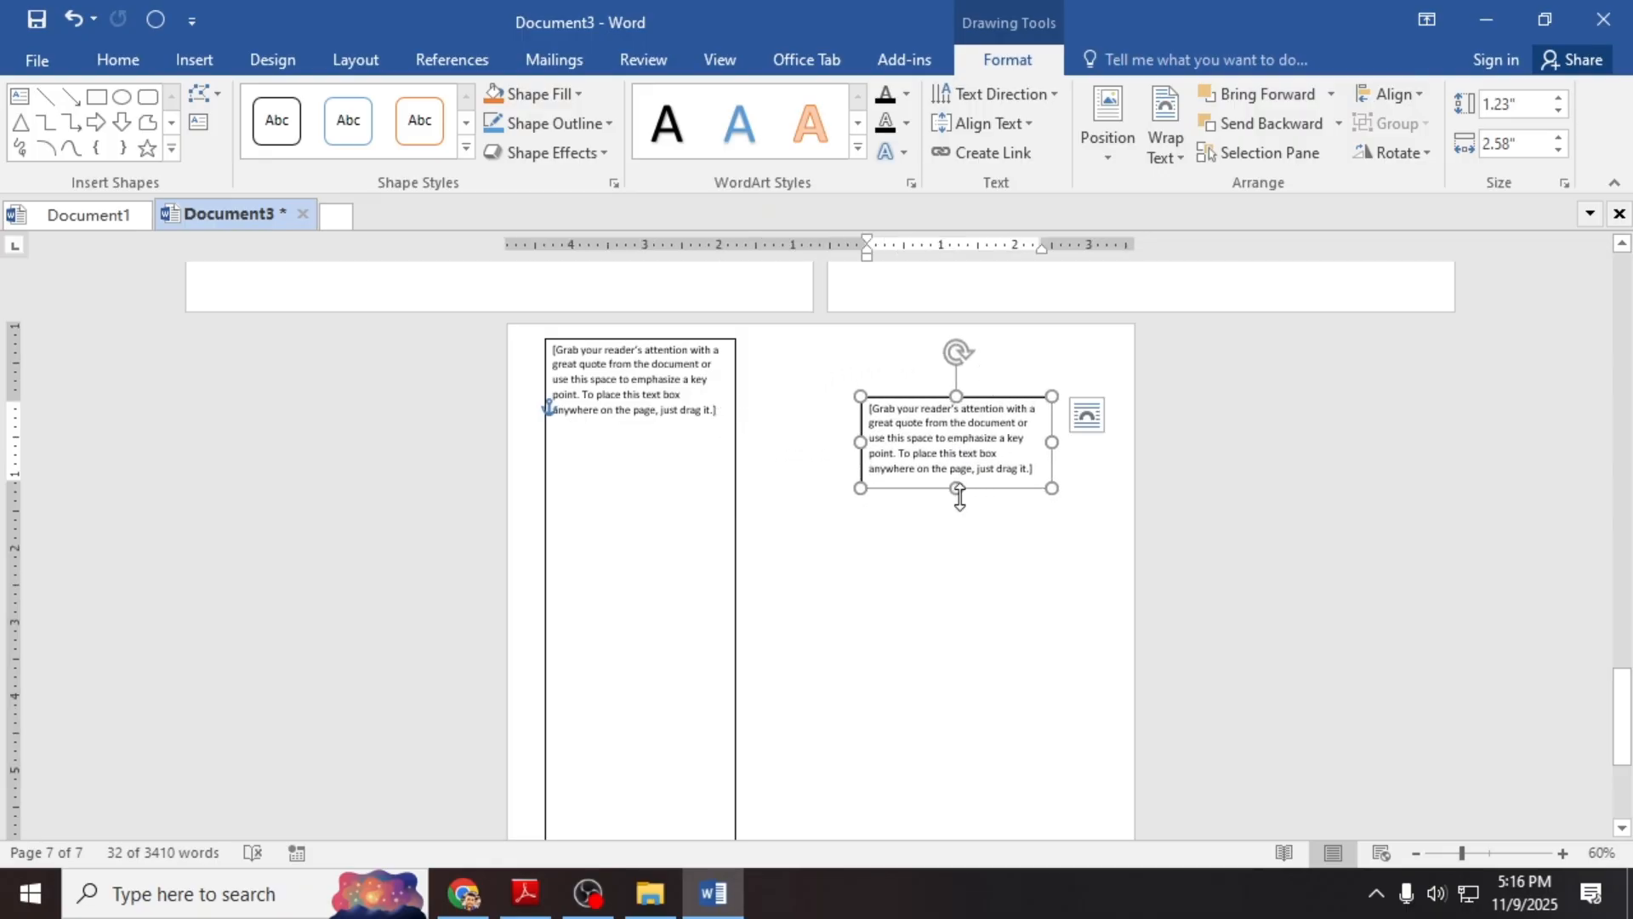
Step: Resize the second text box to 4.69 inches wide and 9.6 inches tall
{"action": "left_click_drag", "start_coordinate": [958, 492], "coordinate": [936, 757]}
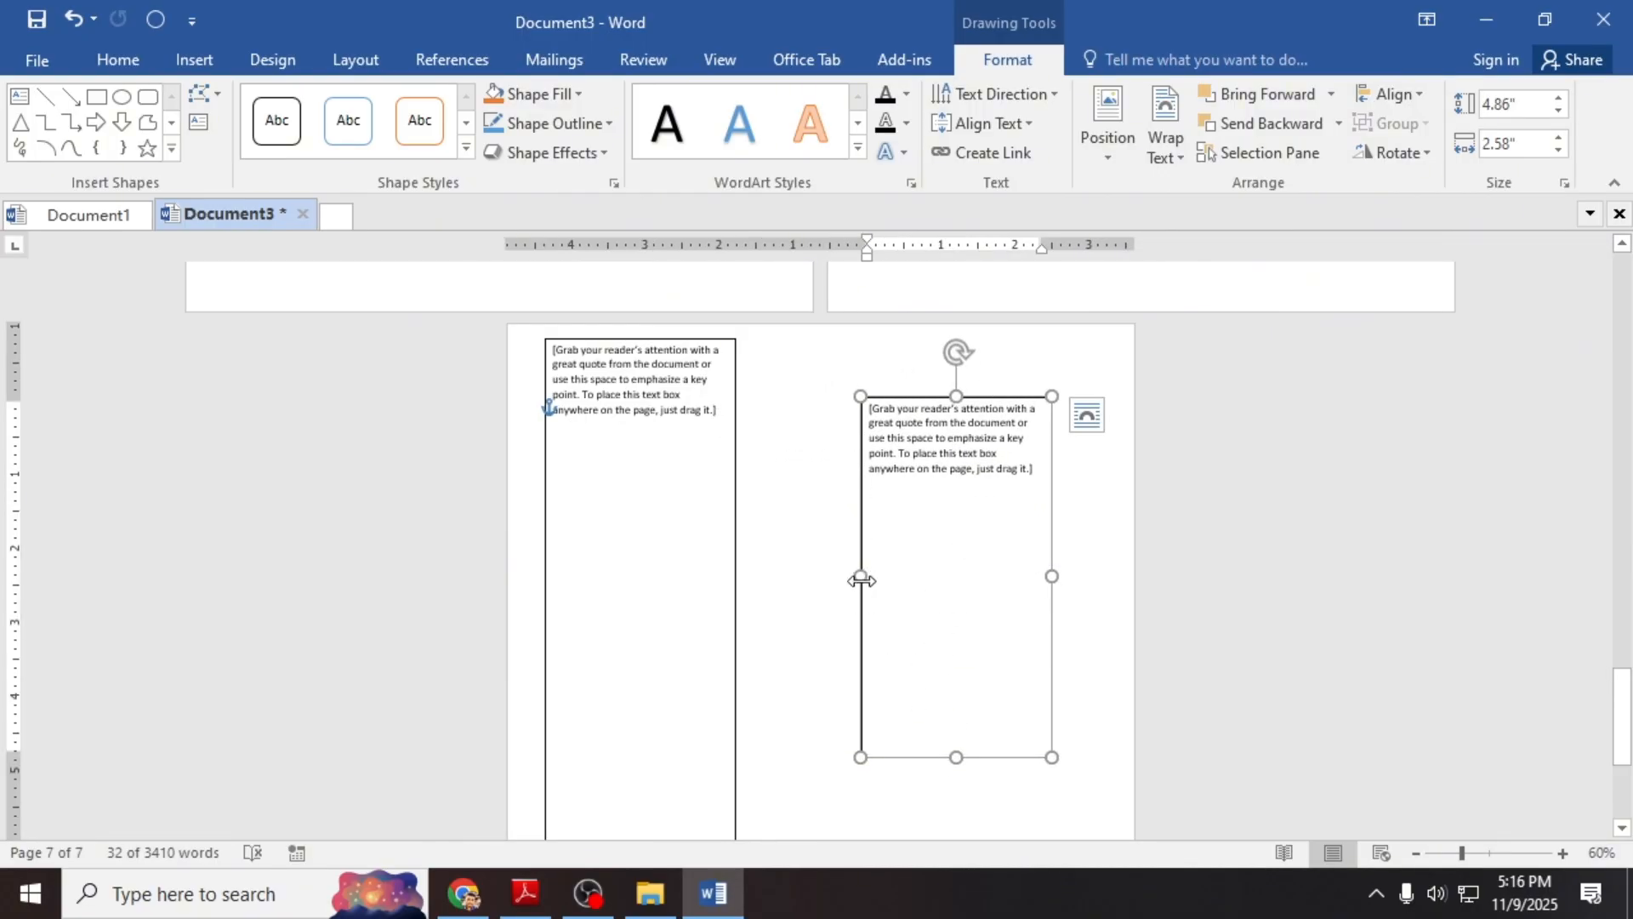
{"action": "left_click_drag", "start_coordinate": [861, 580], "coordinate": [760, 576]}
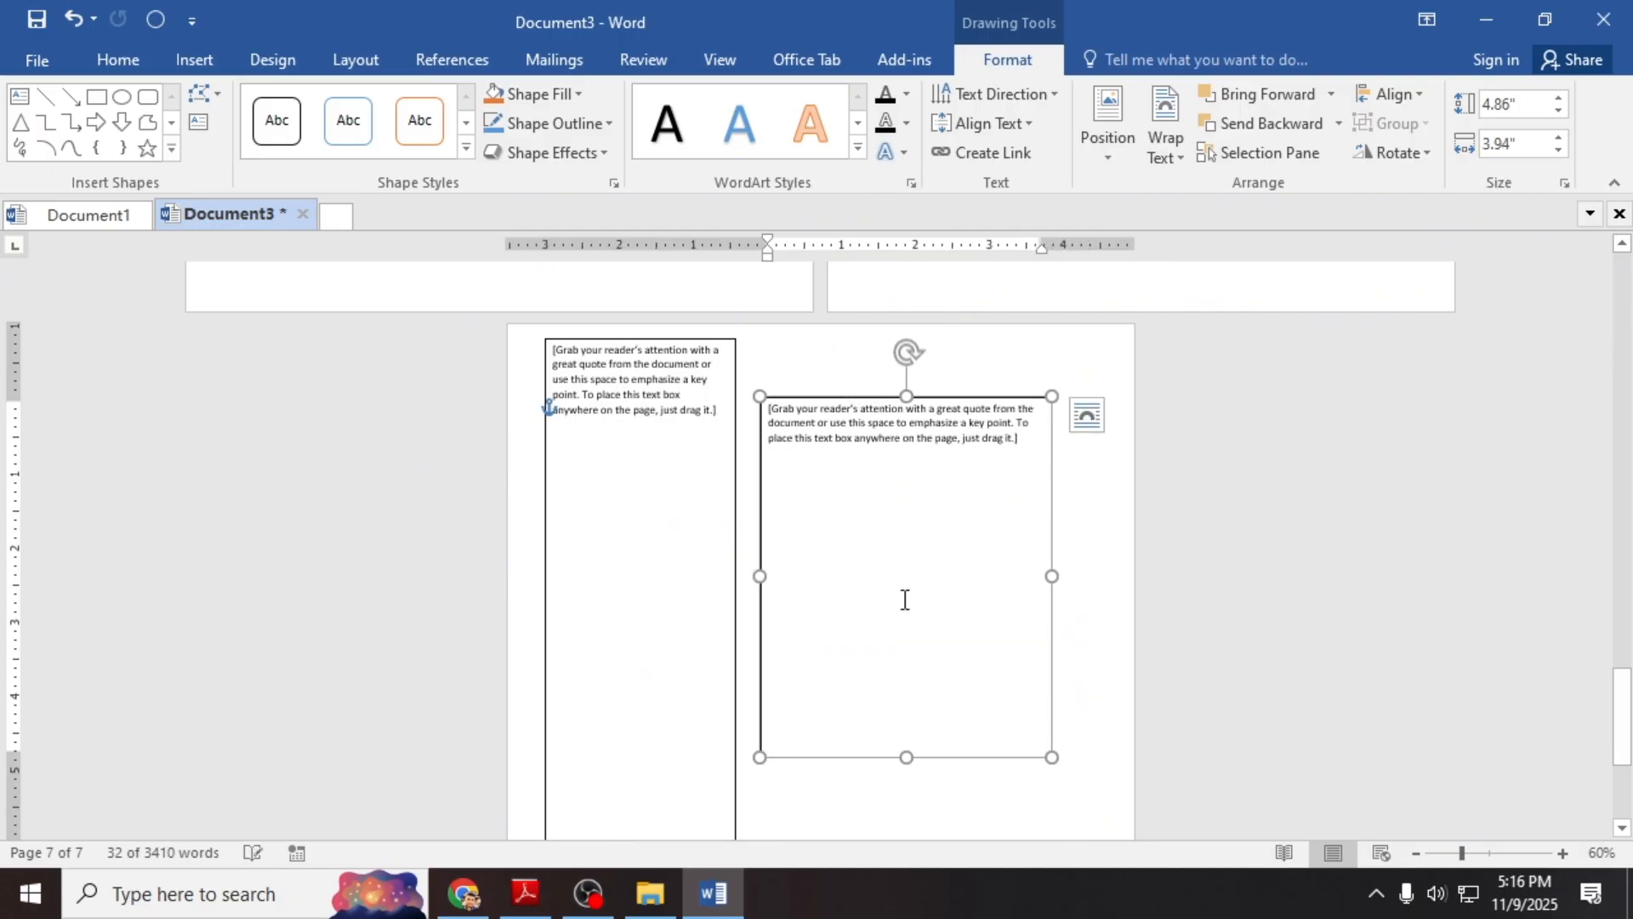
{"action": "left_click_drag", "start_coordinate": [1053, 574], "coordinate": [1107, 575]}
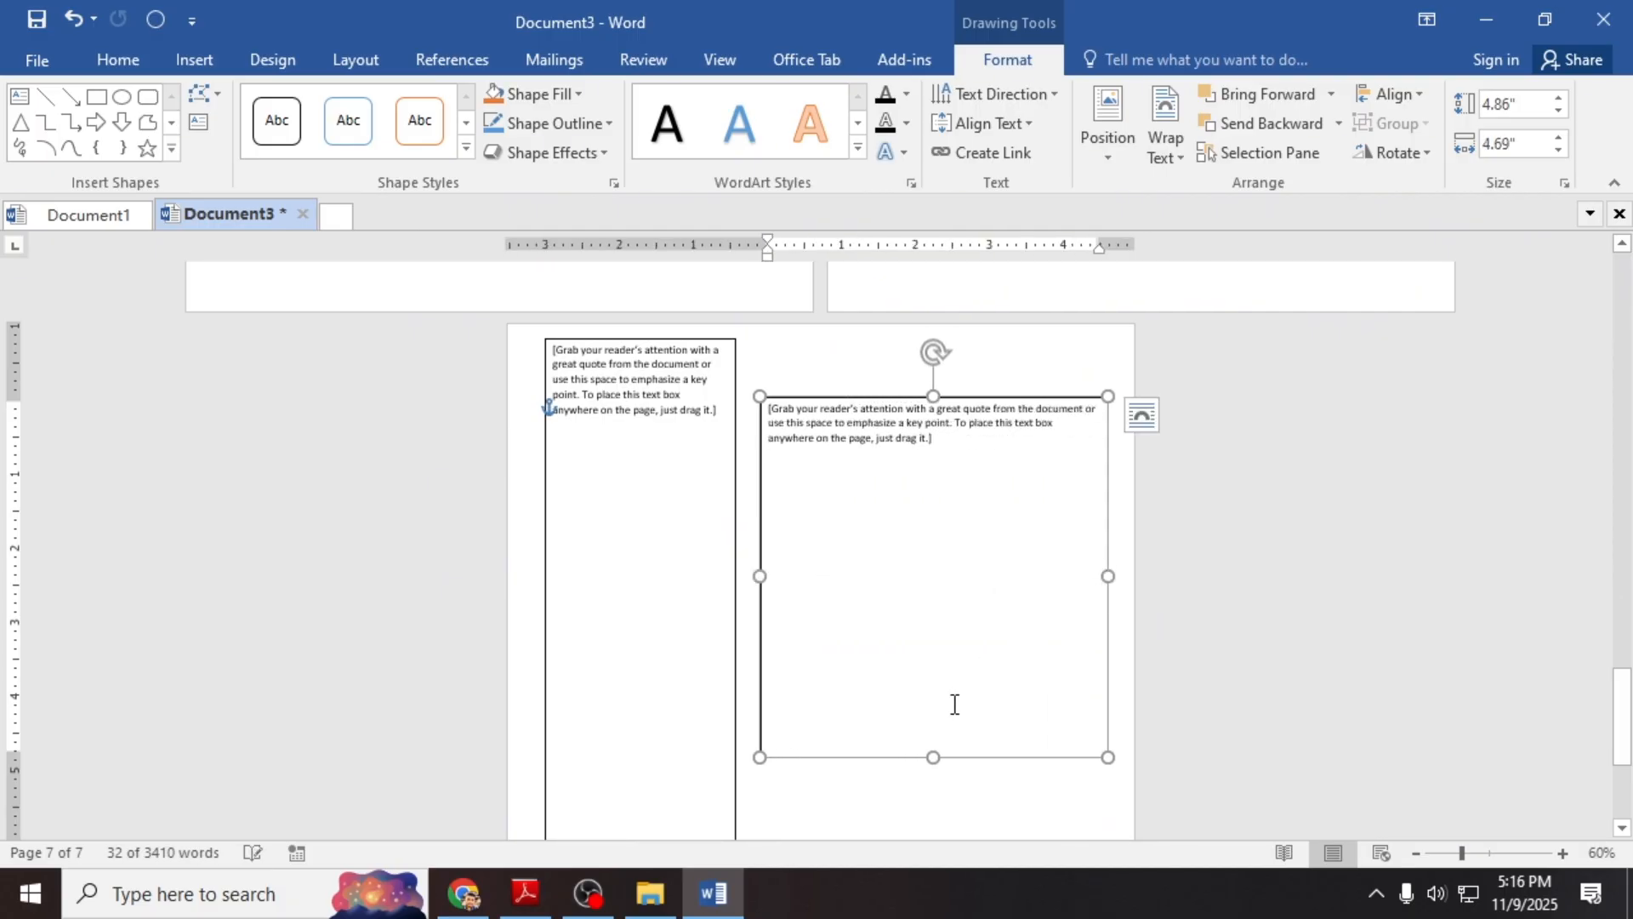
{"action": "left_click_drag", "start_coordinate": [934, 760], "coordinate": [925, 812]}
{"action": "scroll", "coordinate": [930, 809], "scroll_direction": "down", "scroll_amount": 4}
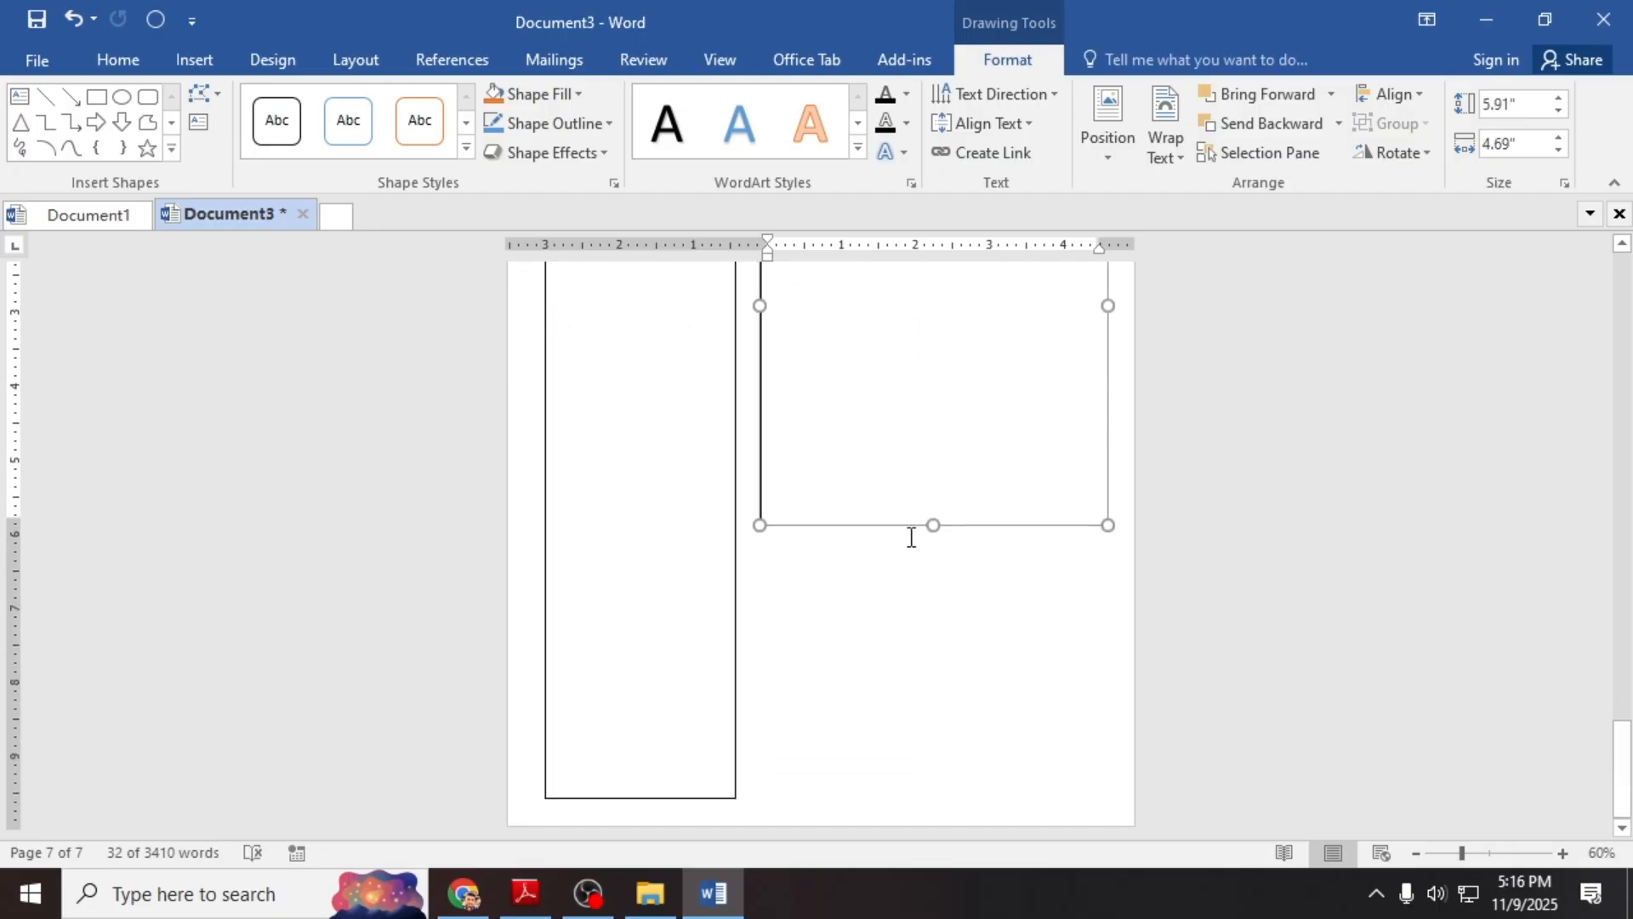
{"action": "left_click_drag", "start_coordinate": [933, 525], "coordinate": [951, 798]}
{"action": "scroll", "coordinate": [926, 660], "scroll_direction": "up", "scroll_amount": 6}
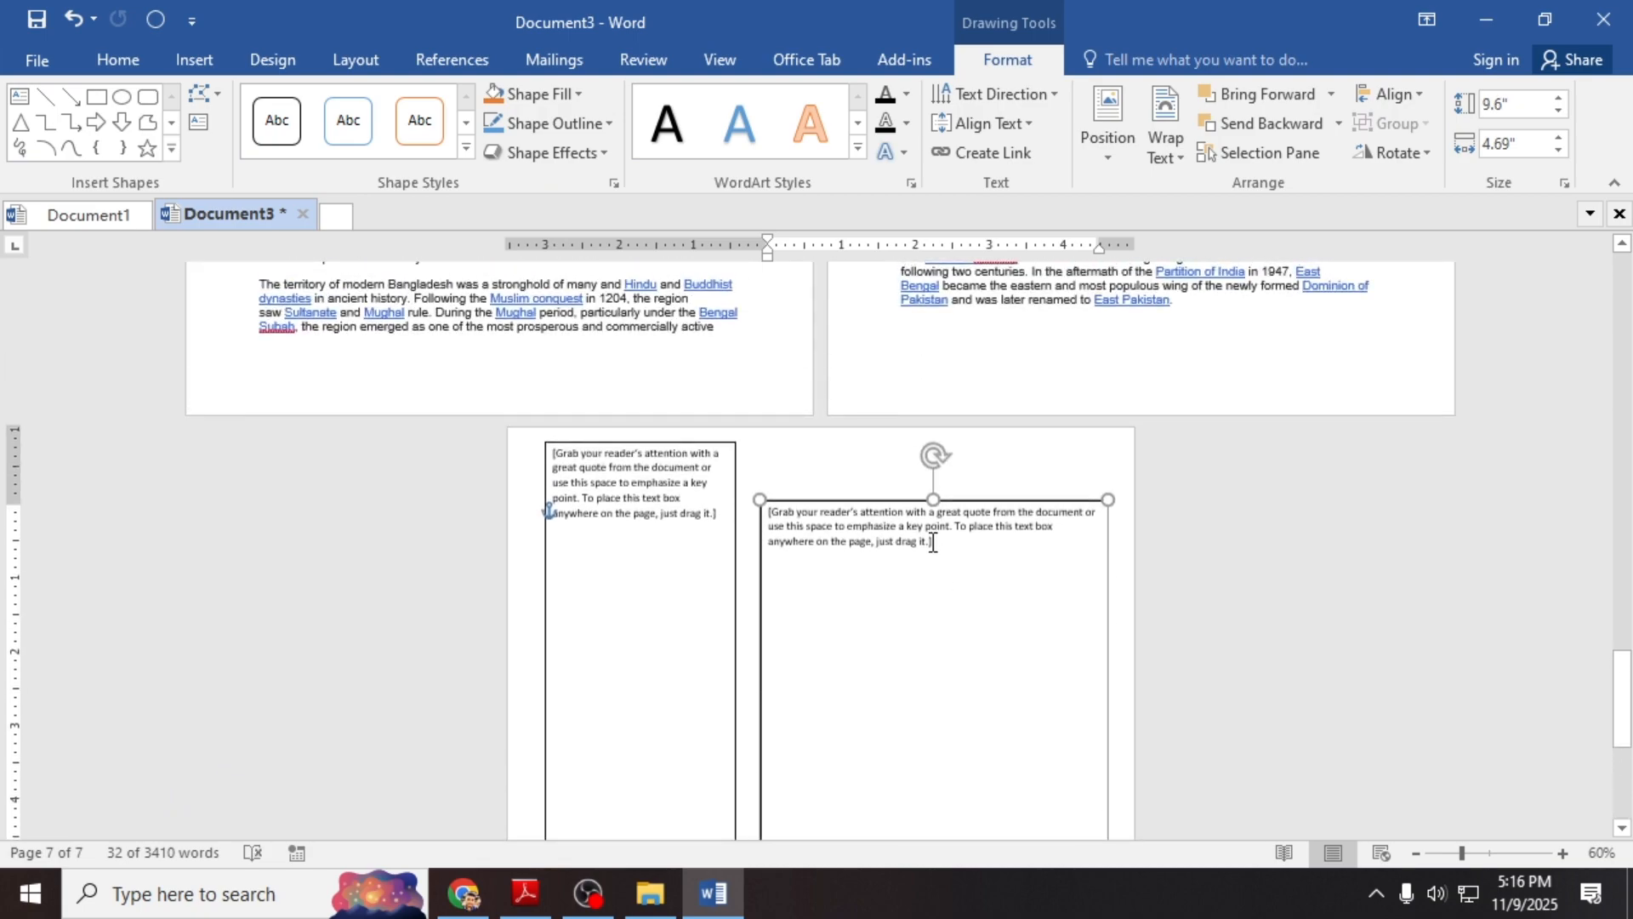
Step: Set the wide text box's wrapping to In Front of Text
{"action": "left_click", "coordinate": [1143, 520]}
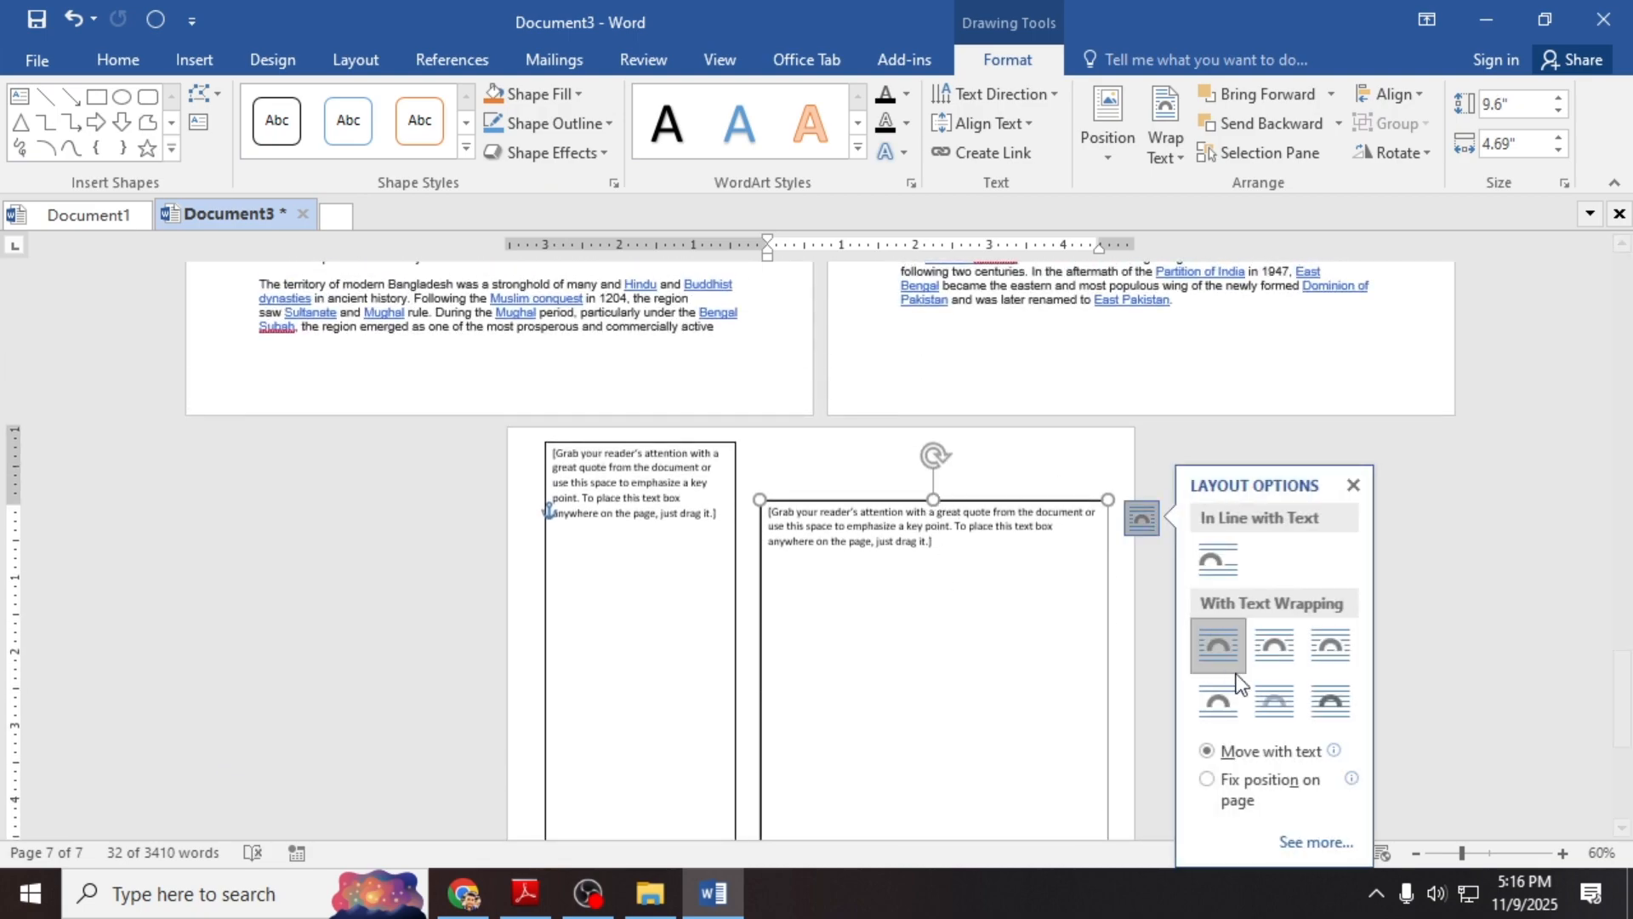
{"action": "left_click", "coordinate": [1330, 701]}
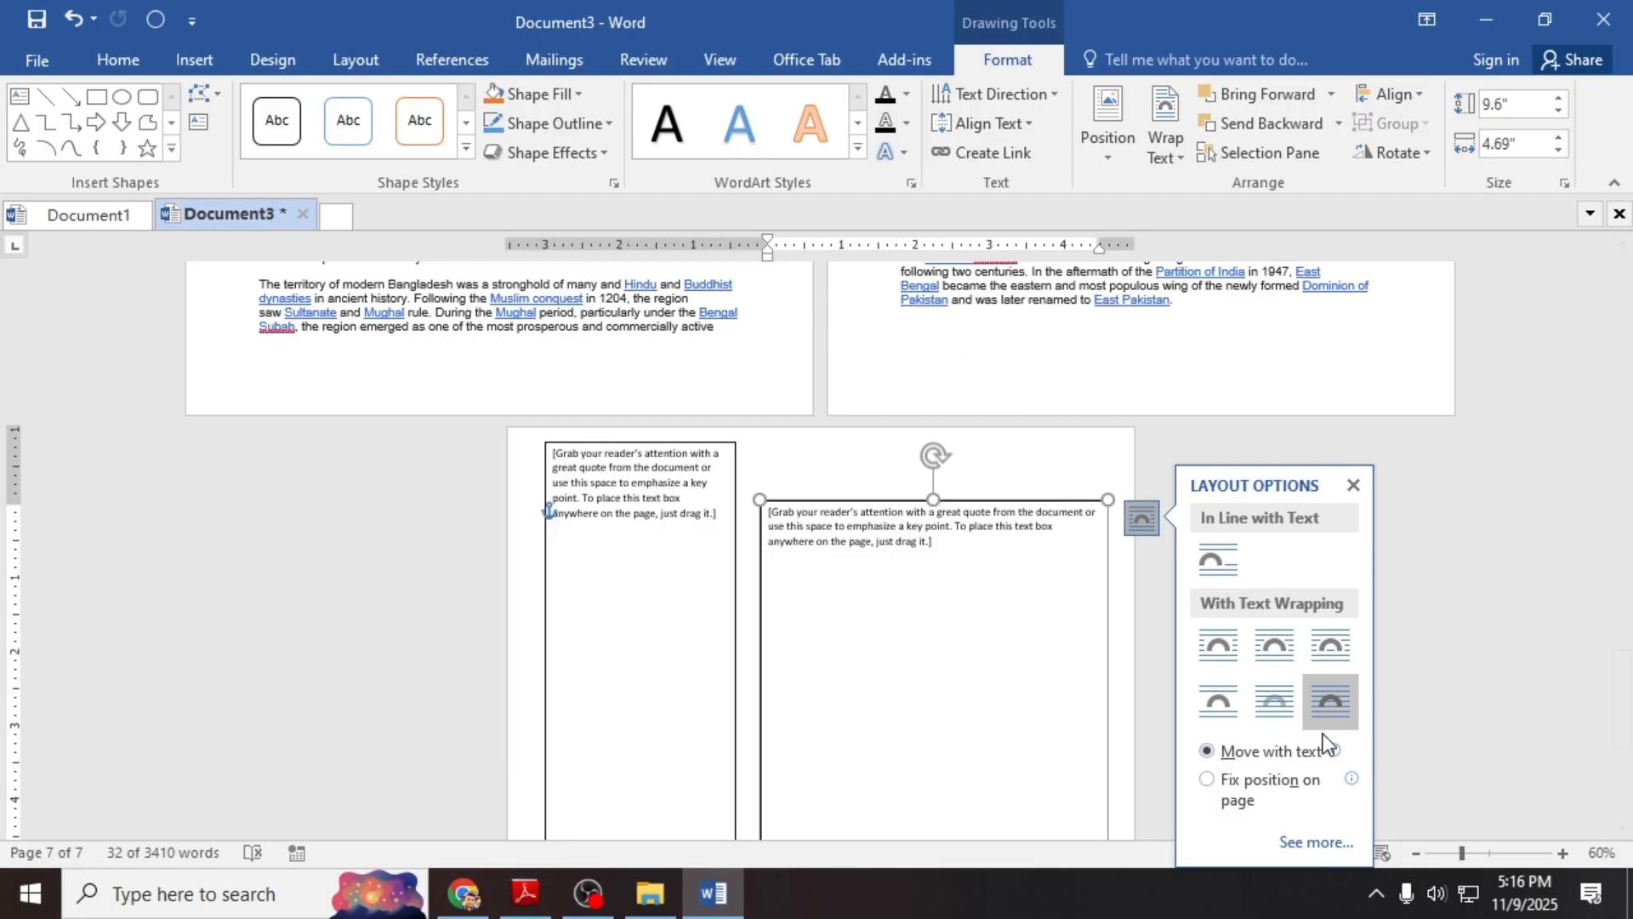
{"action": "left_click", "coordinate": [1019, 558]}
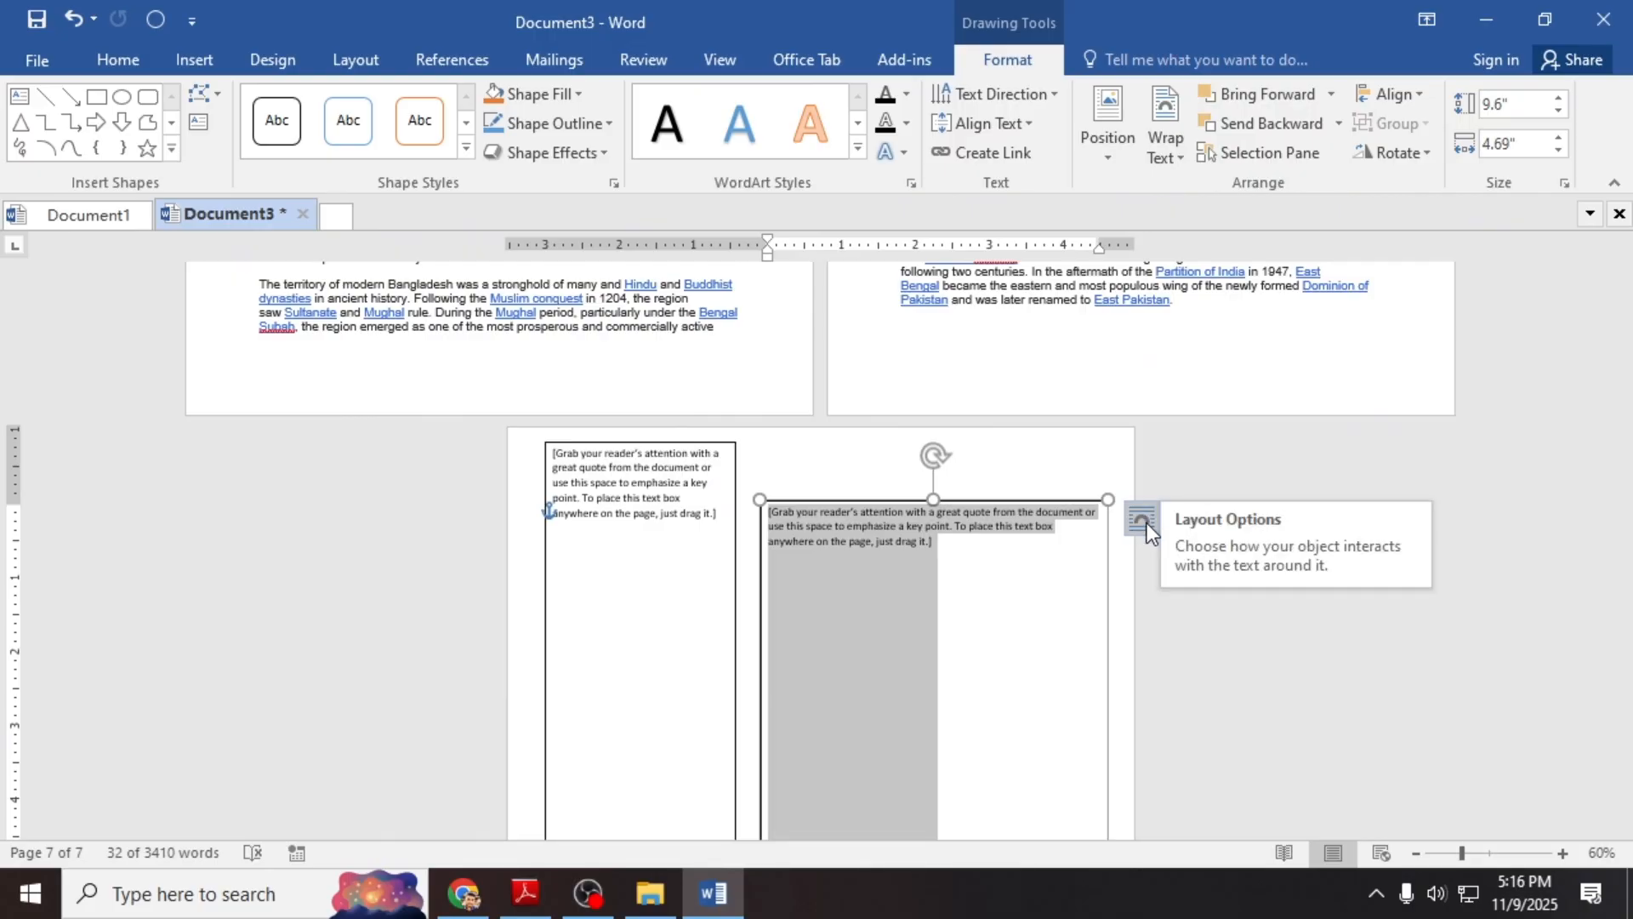
{"action": "left_click", "coordinate": [1143, 519]}
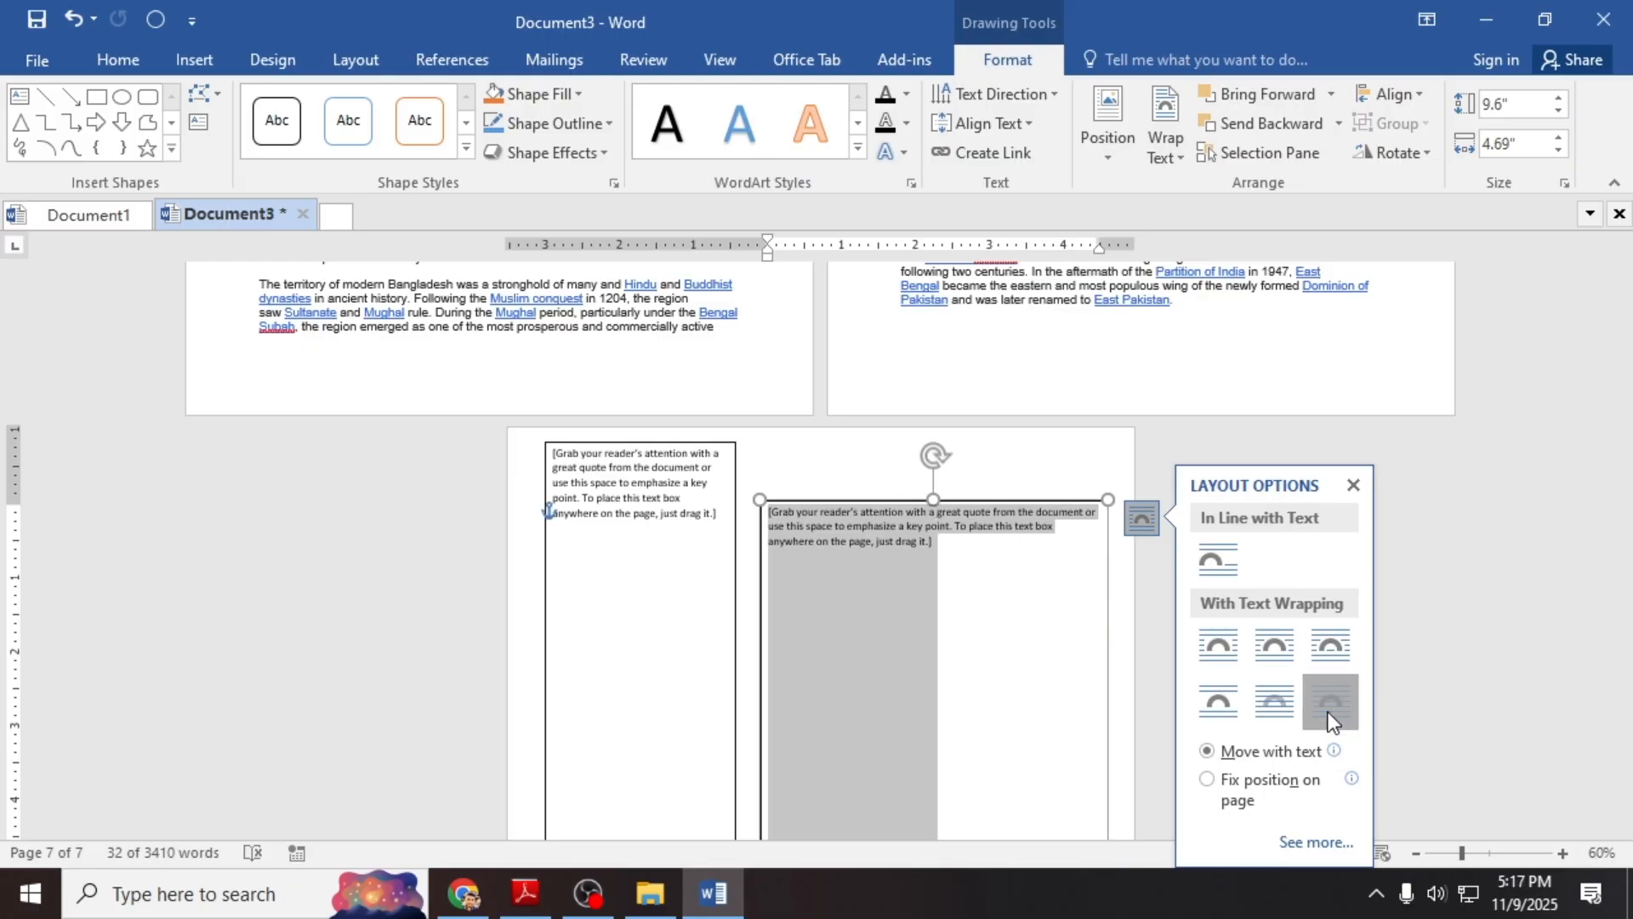
Step: Stretch the wide box to 10.4" tall to match the sidebar, then bring up Chrome
{"action": "left_click_drag", "start_coordinate": [937, 502], "coordinate": [924, 441]}
{"action": "scroll", "coordinate": [924, 447], "scroll_direction": "down", "scroll_amount": 3}
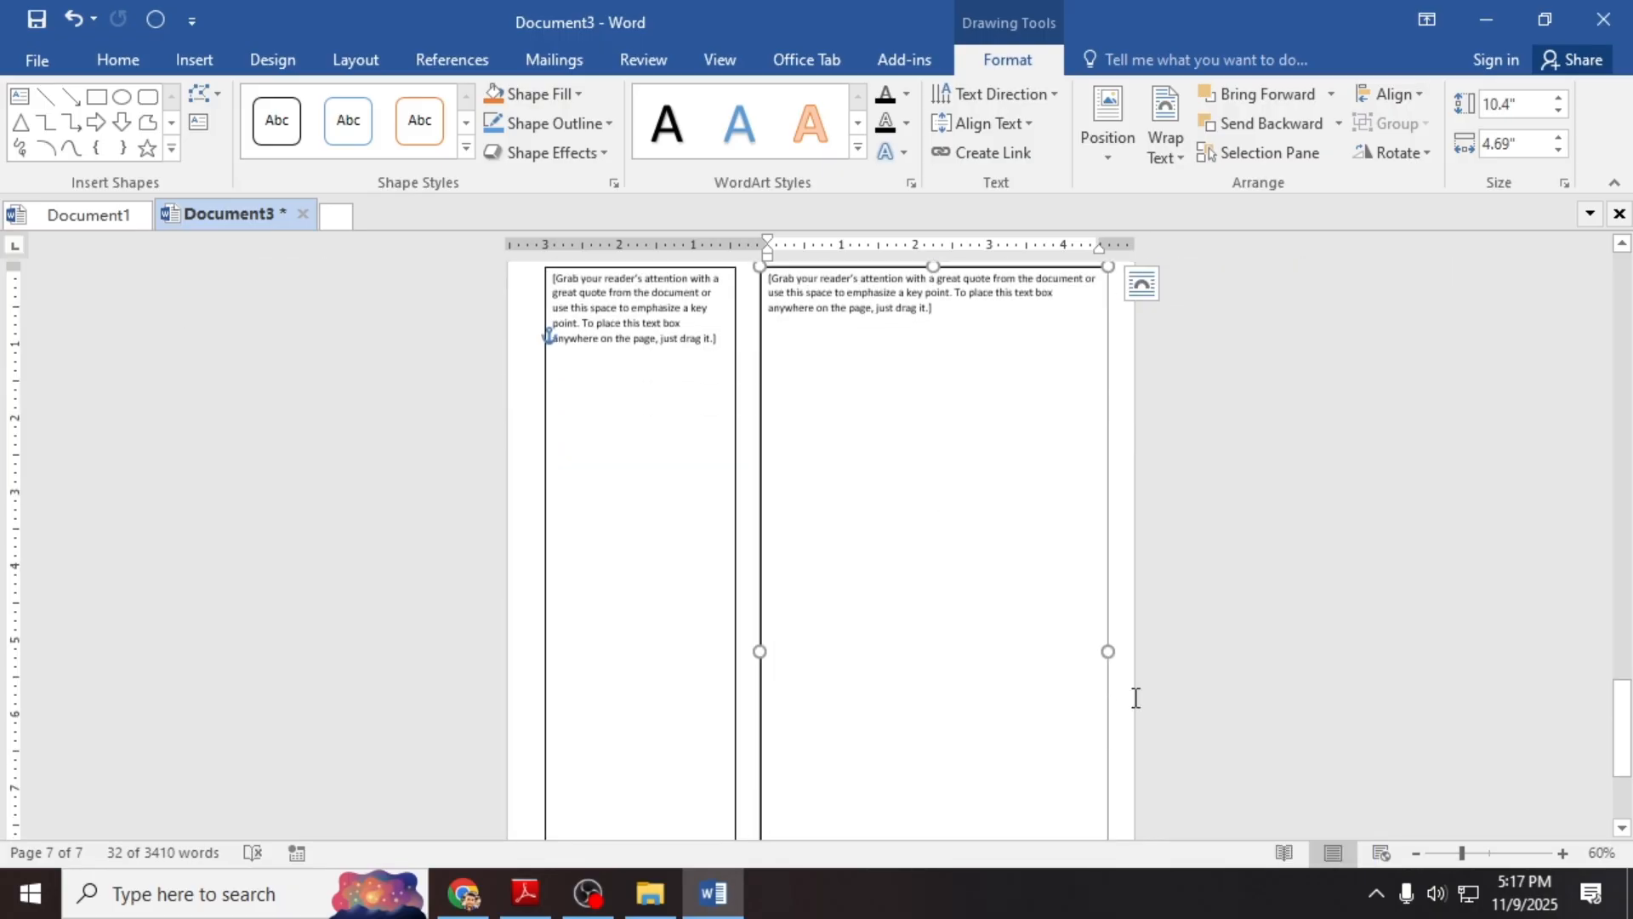
{"action": "scroll", "coordinate": [995, 580], "scroll_direction": "down", "scroll_amount": 1}
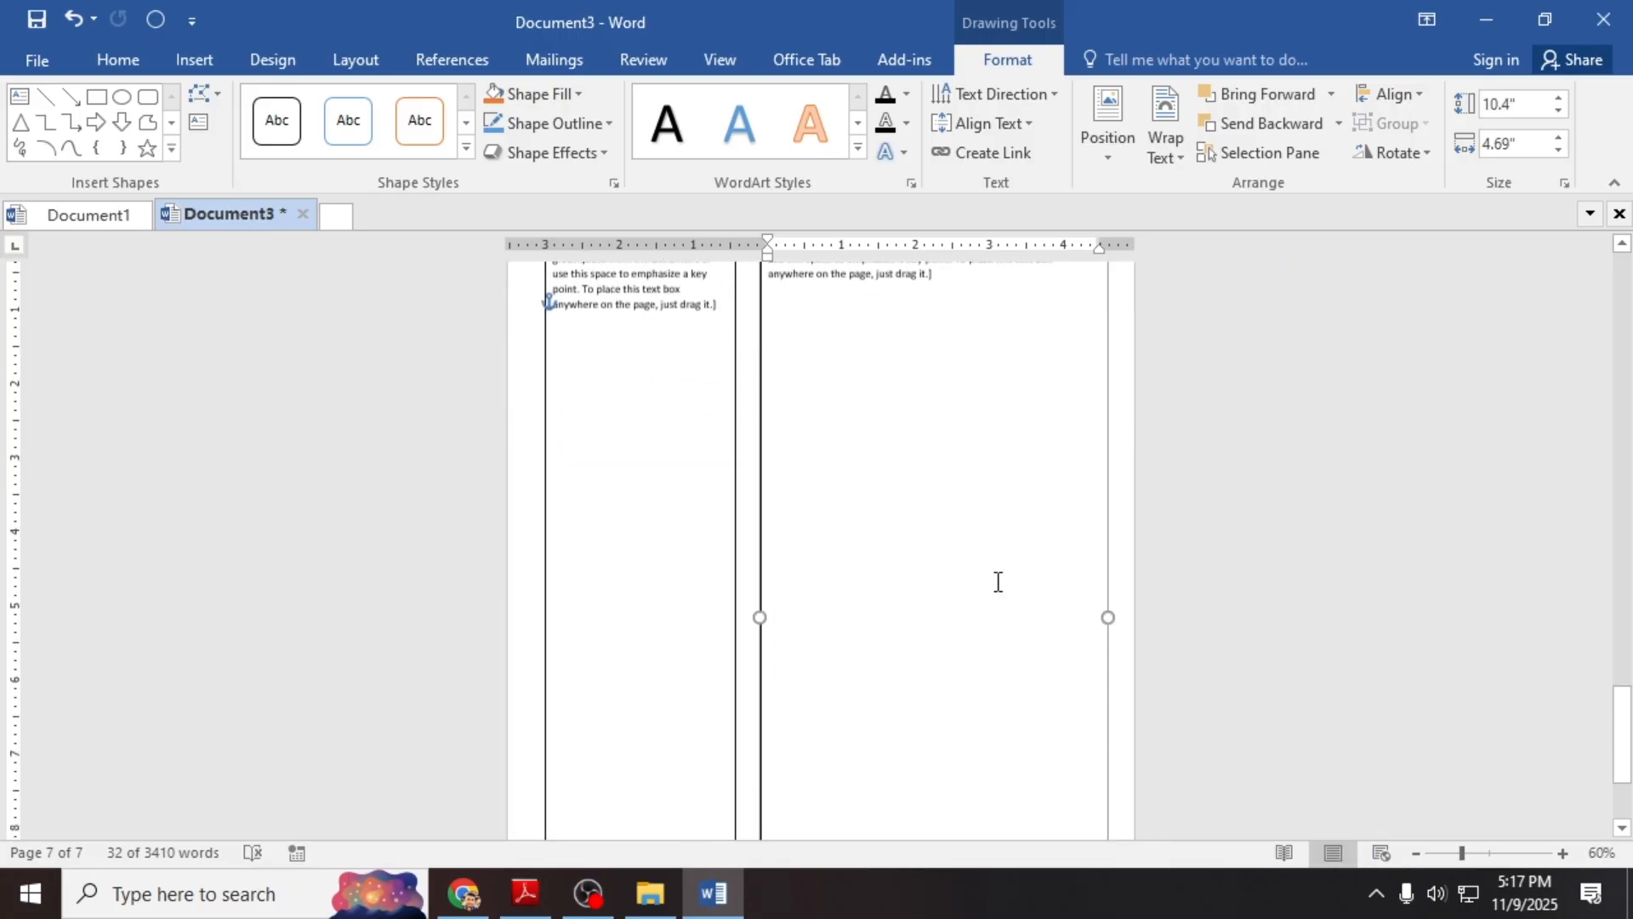
{"action": "scroll", "coordinate": [1032, 609], "scroll_direction": "up", "scroll_amount": 3}
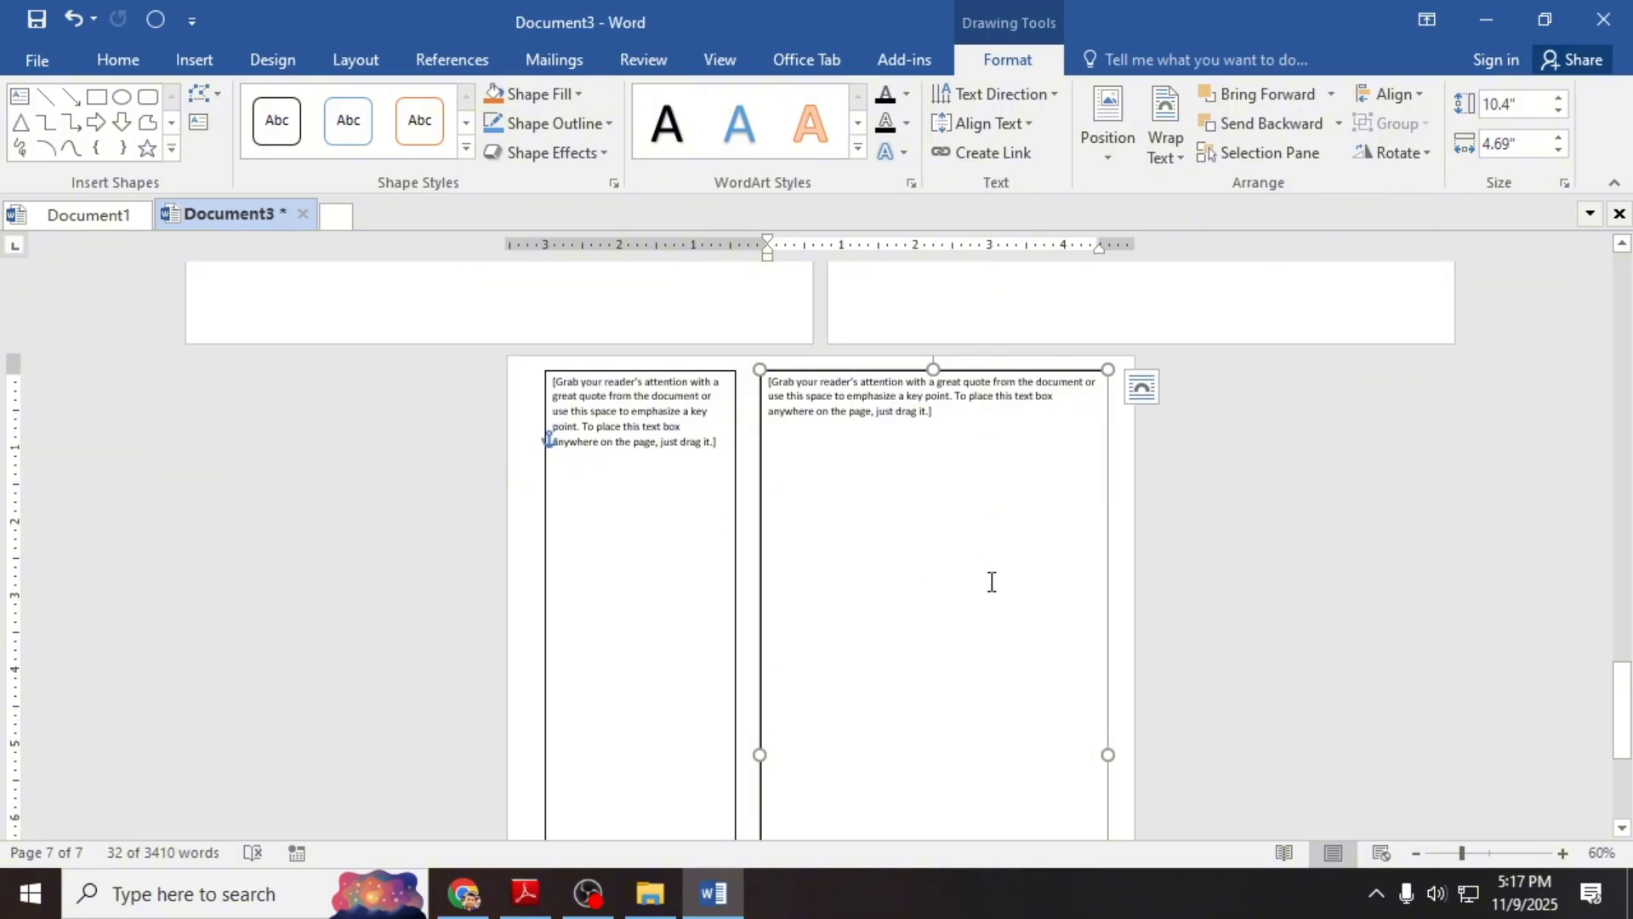
{"action": "left_click", "coordinate": [464, 893]}
Step: Review the sample CV's objective, skills, education and experience sections, then return to Document3 in Word
{"action": "scroll", "coordinate": [665, 312], "scroll_direction": "up", "scroll_amount": 3}
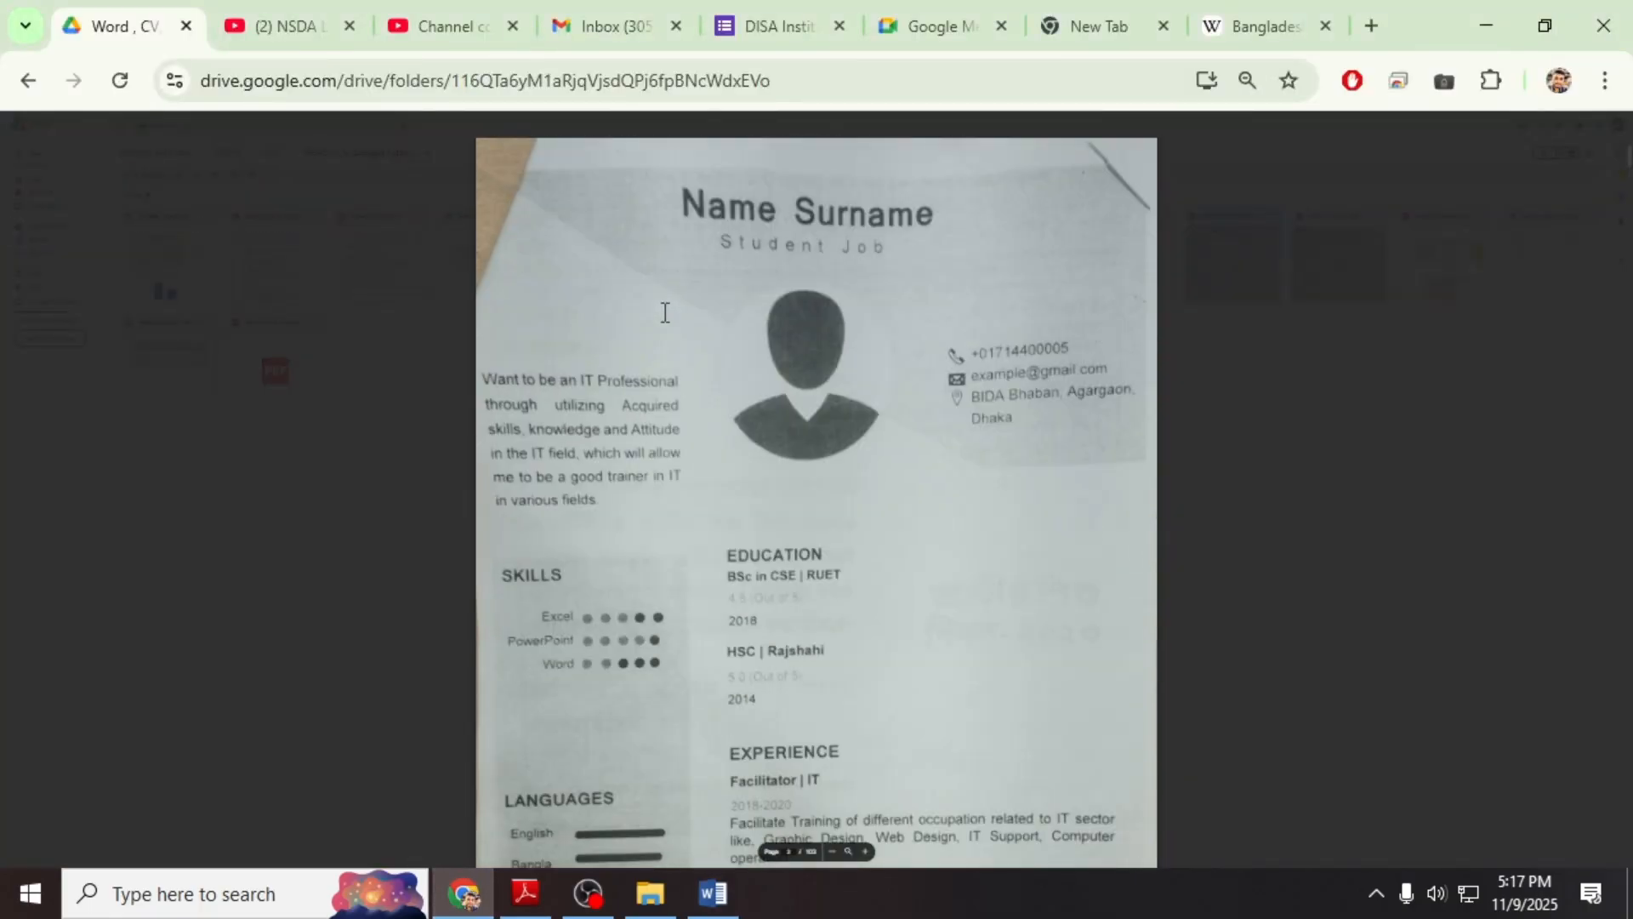
{"action": "scroll", "coordinate": [666, 313], "scroll_direction": "up", "scroll_amount": 1}
{"action": "scroll", "coordinate": [665, 314], "scroll_direction": "down", "scroll_amount": 1}
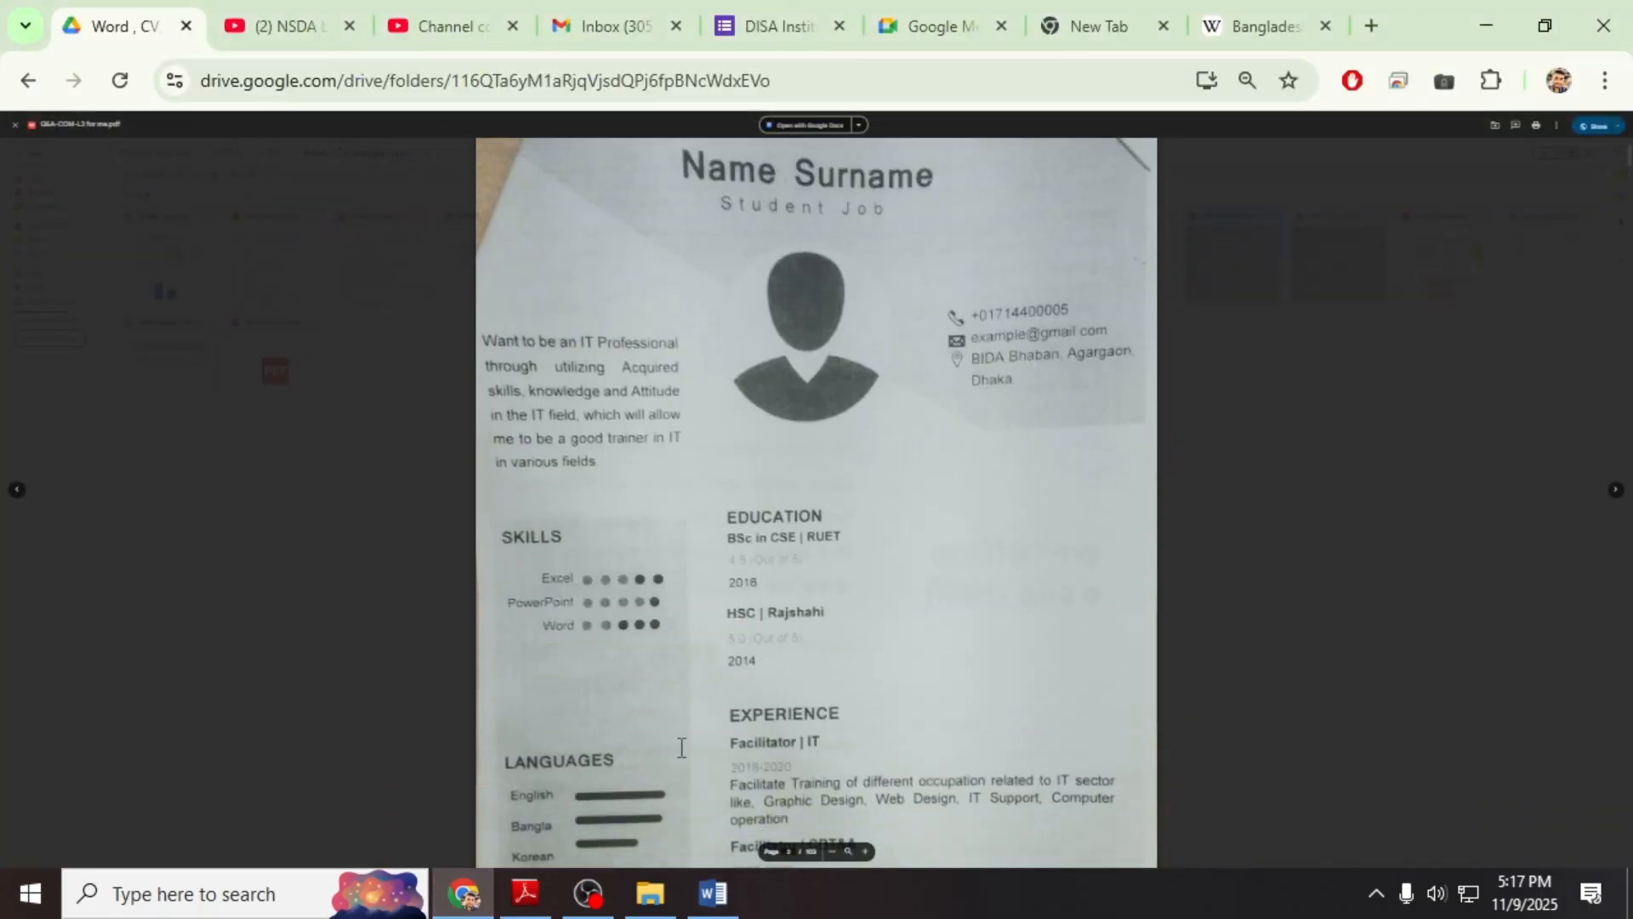
{"action": "scroll", "coordinate": [682, 746], "scroll_direction": "down", "scroll_amount": 3}
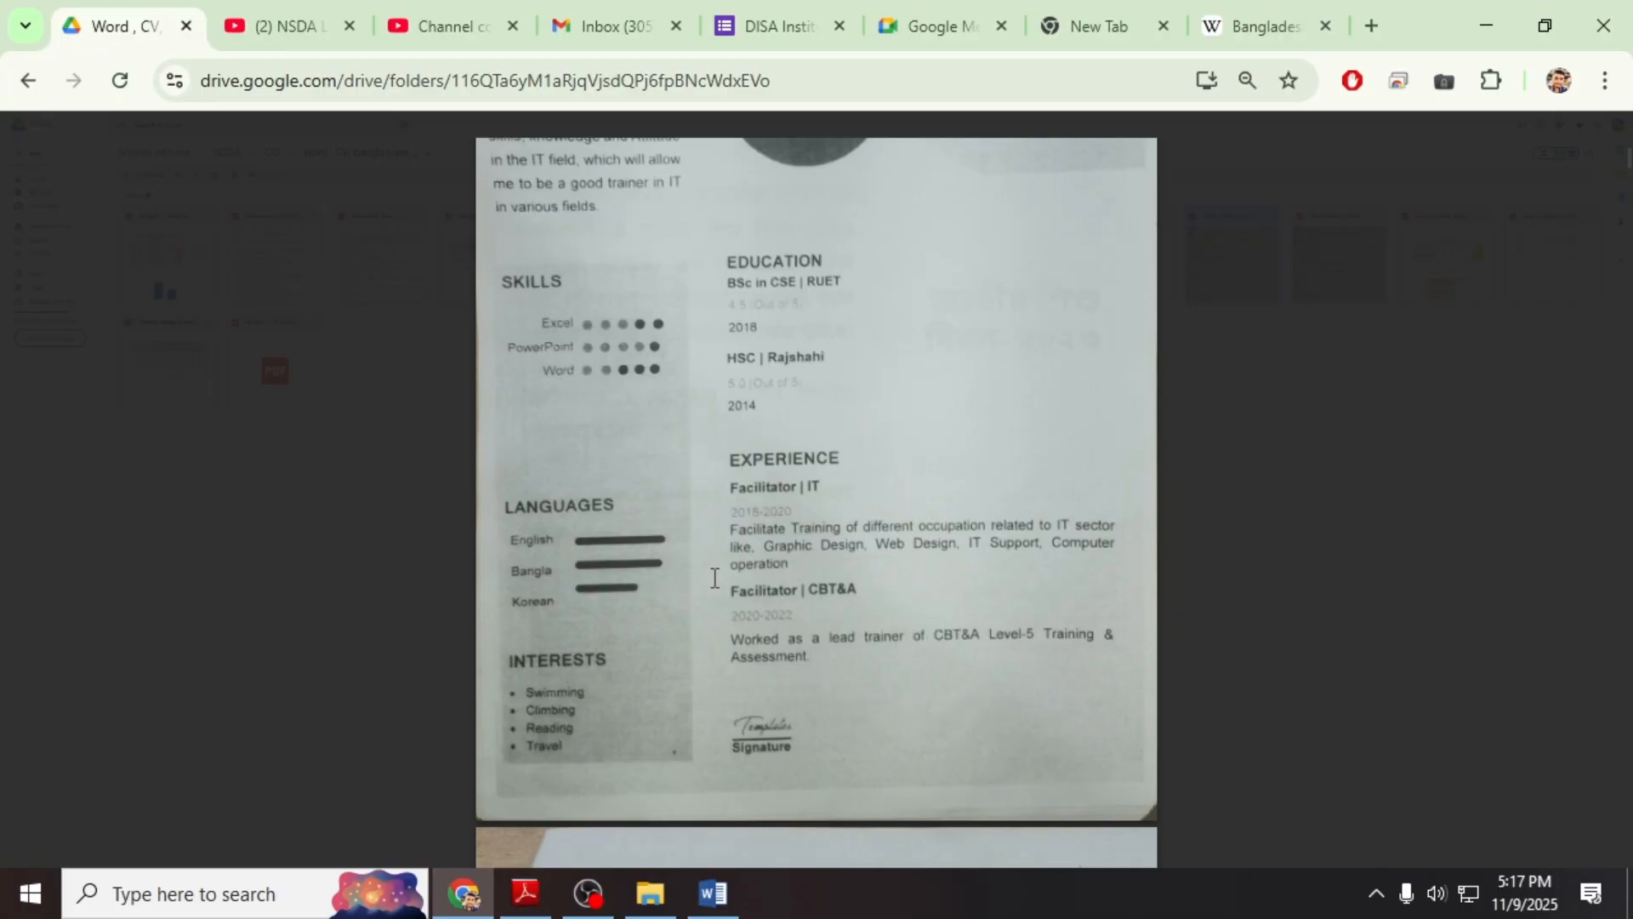
{"action": "scroll", "coordinate": [646, 579], "scroll_direction": "up", "scroll_amount": 3}
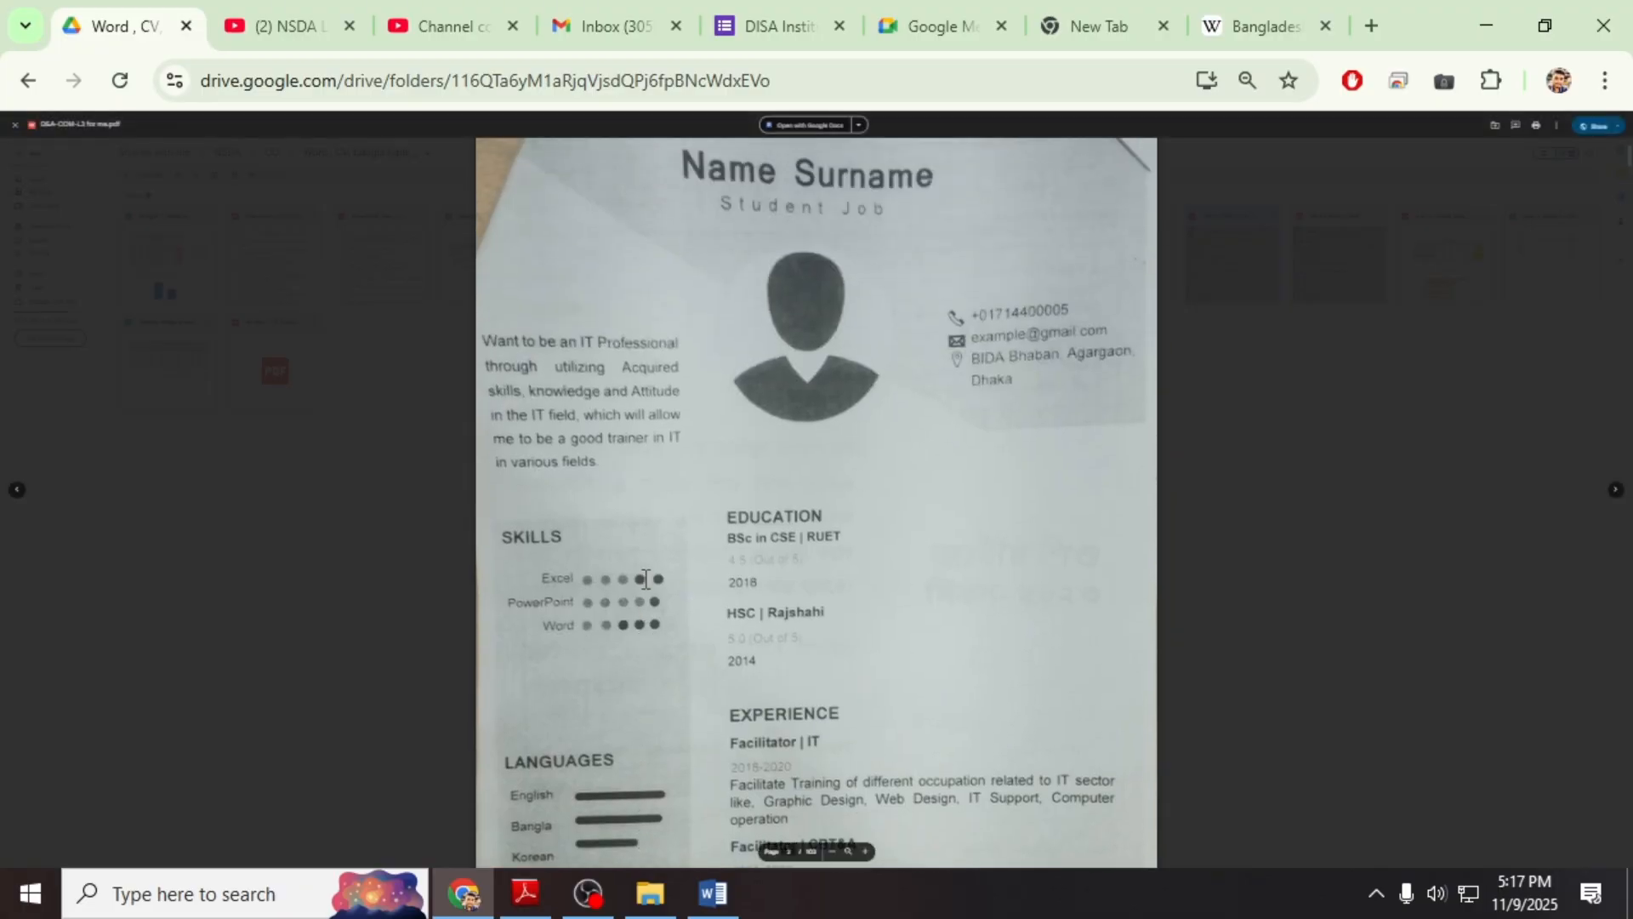
{"action": "scroll", "coordinate": [762, 515], "scroll_direction": "up", "scroll_amount": 2}
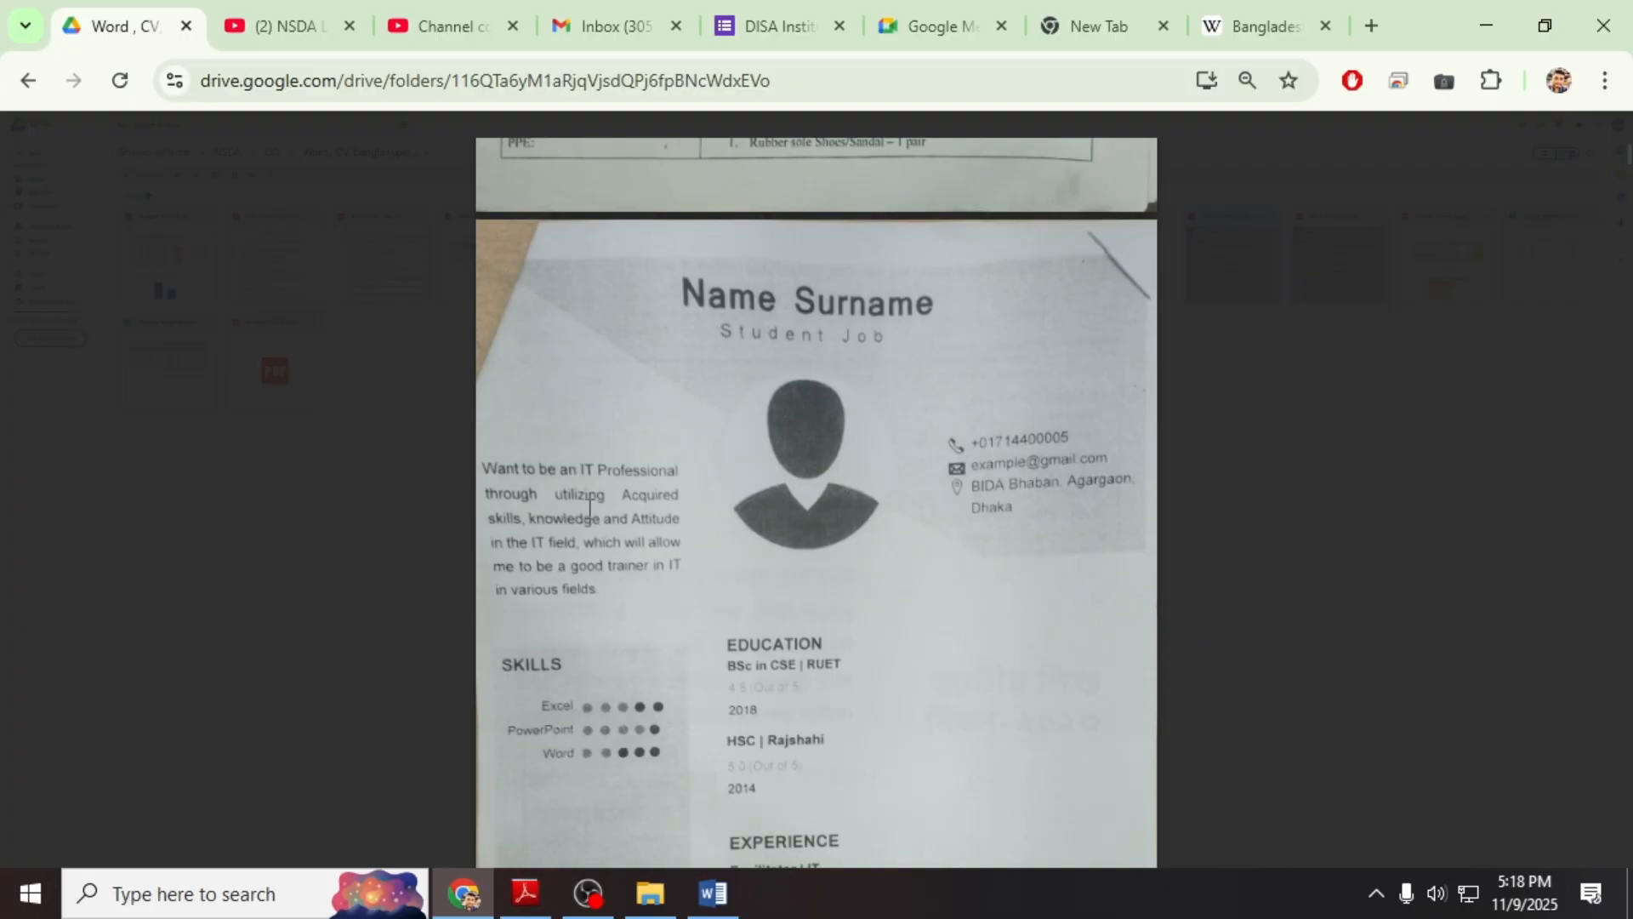
{"action": "scroll", "coordinate": [647, 596], "scroll_direction": "down", "scroll_amount": 3}
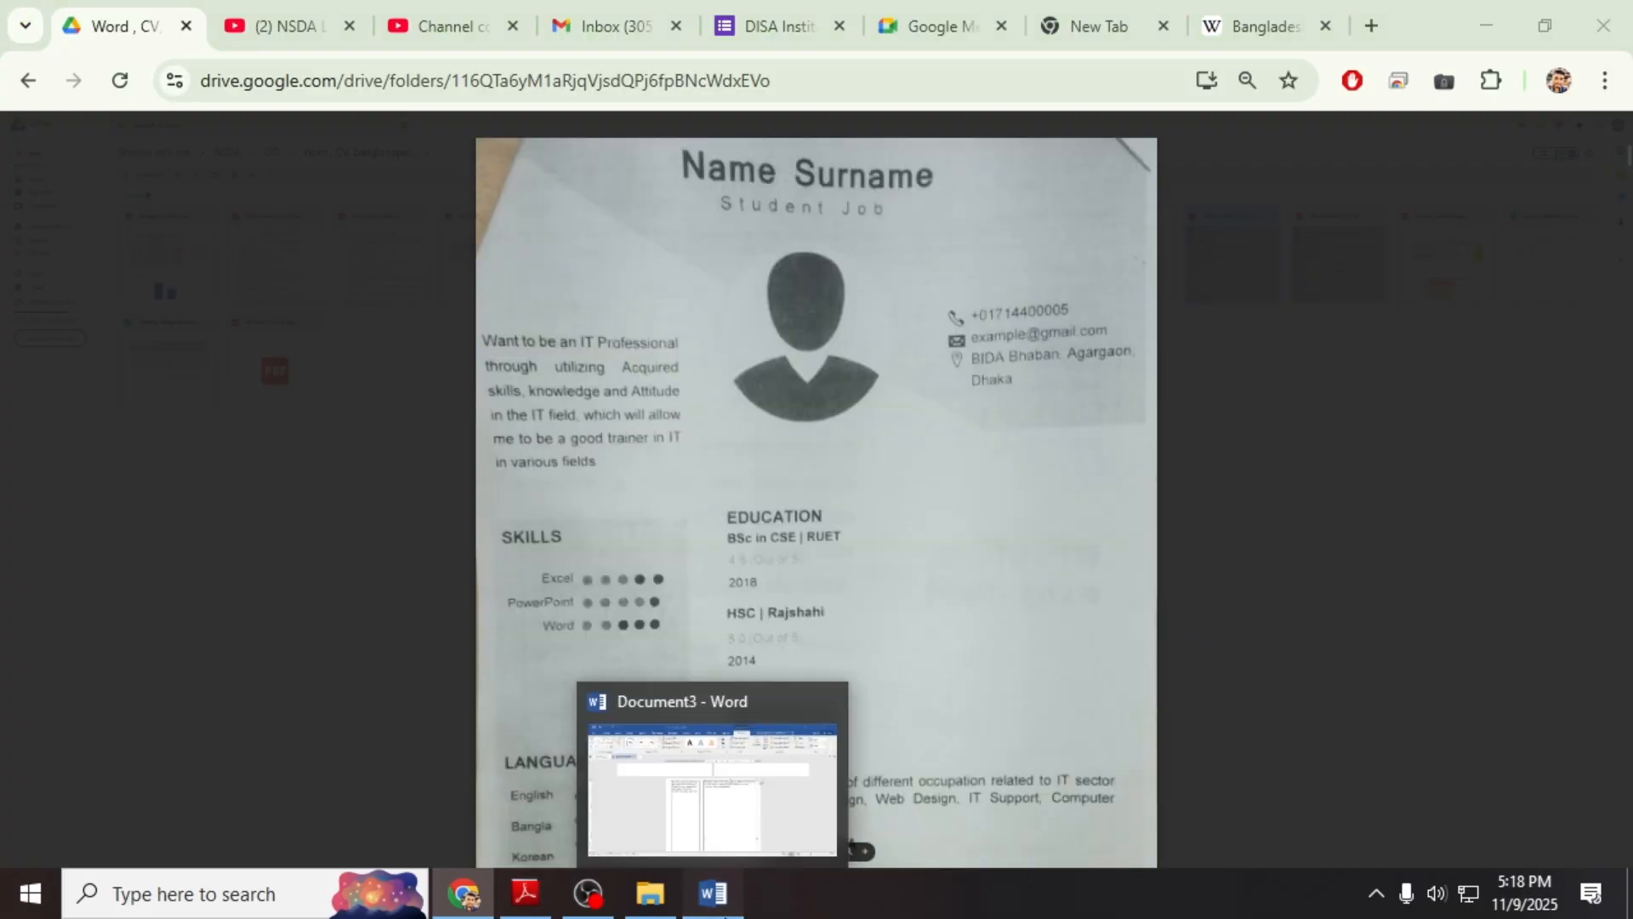
{"action": "left_click", "coordinate": [714, 893]}
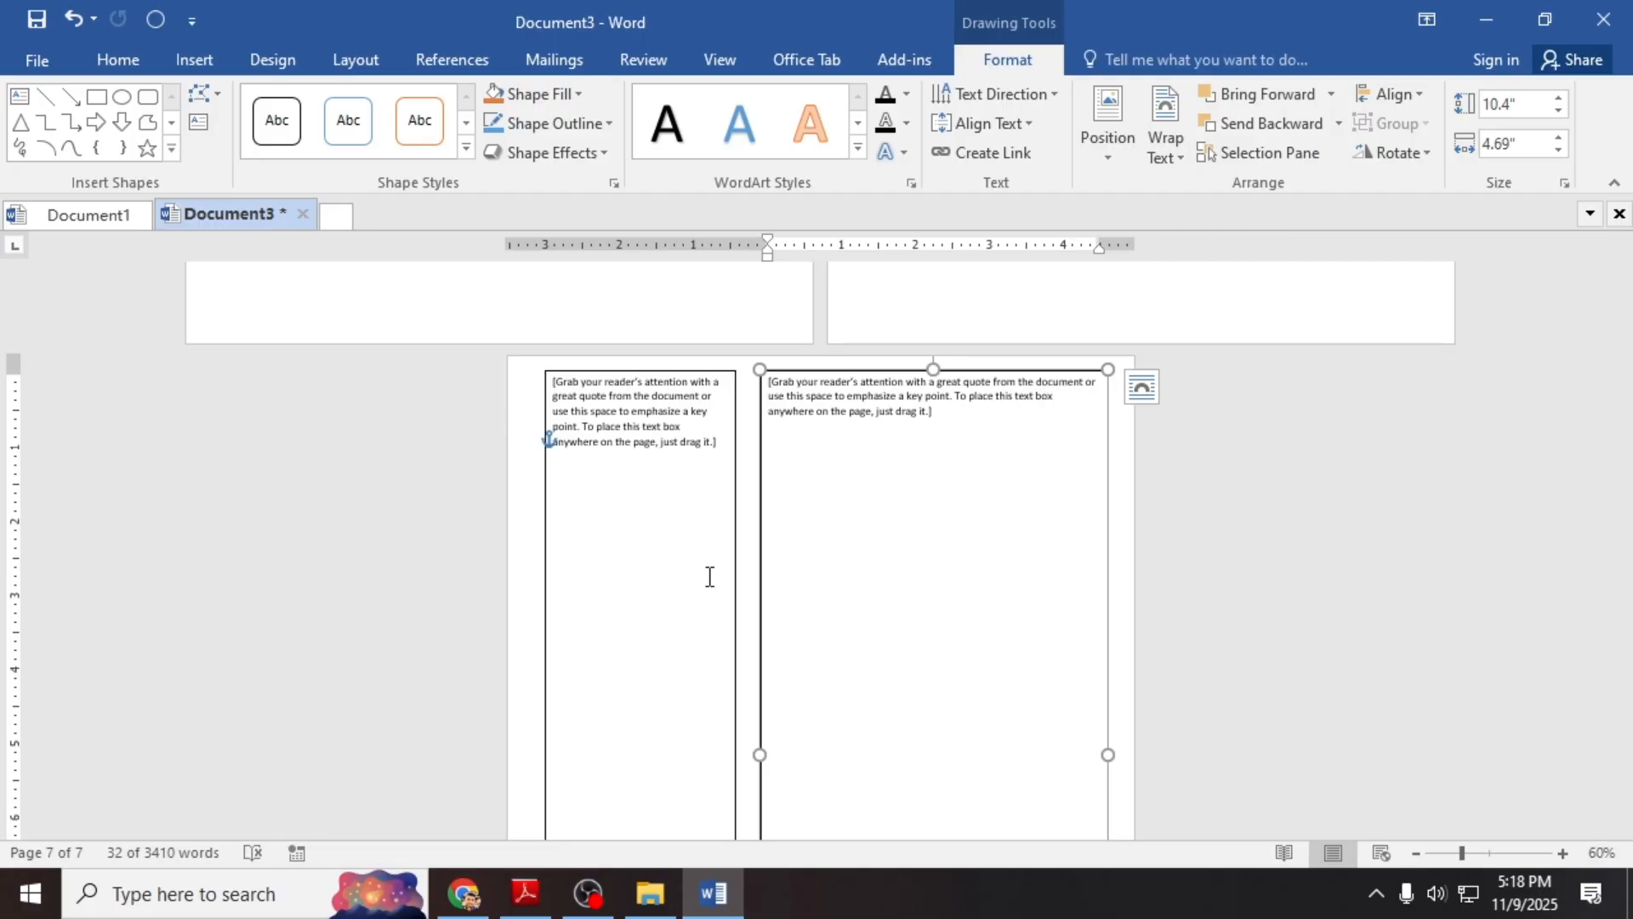
Step: Fill the narrow left sidebar text box with a light blue theme colour
{"action": "scroll", "coordinate": [686, 540], "scroll_direction": "down", "scroll_amount": 1}
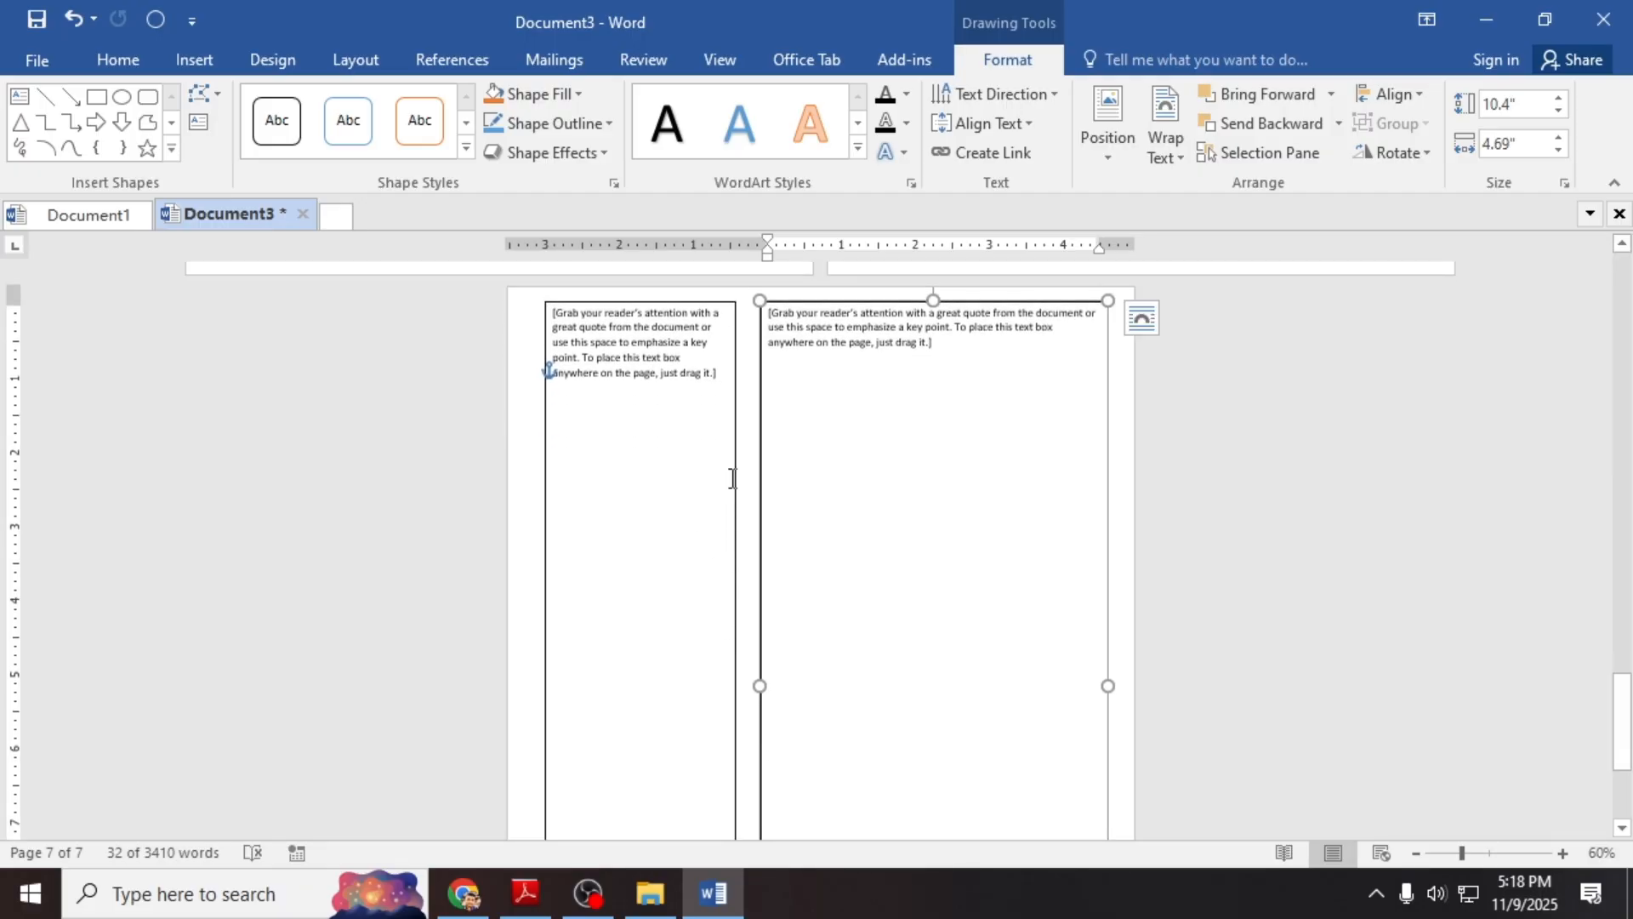
{"action": "left_click", "coordinate": [685, 306]}
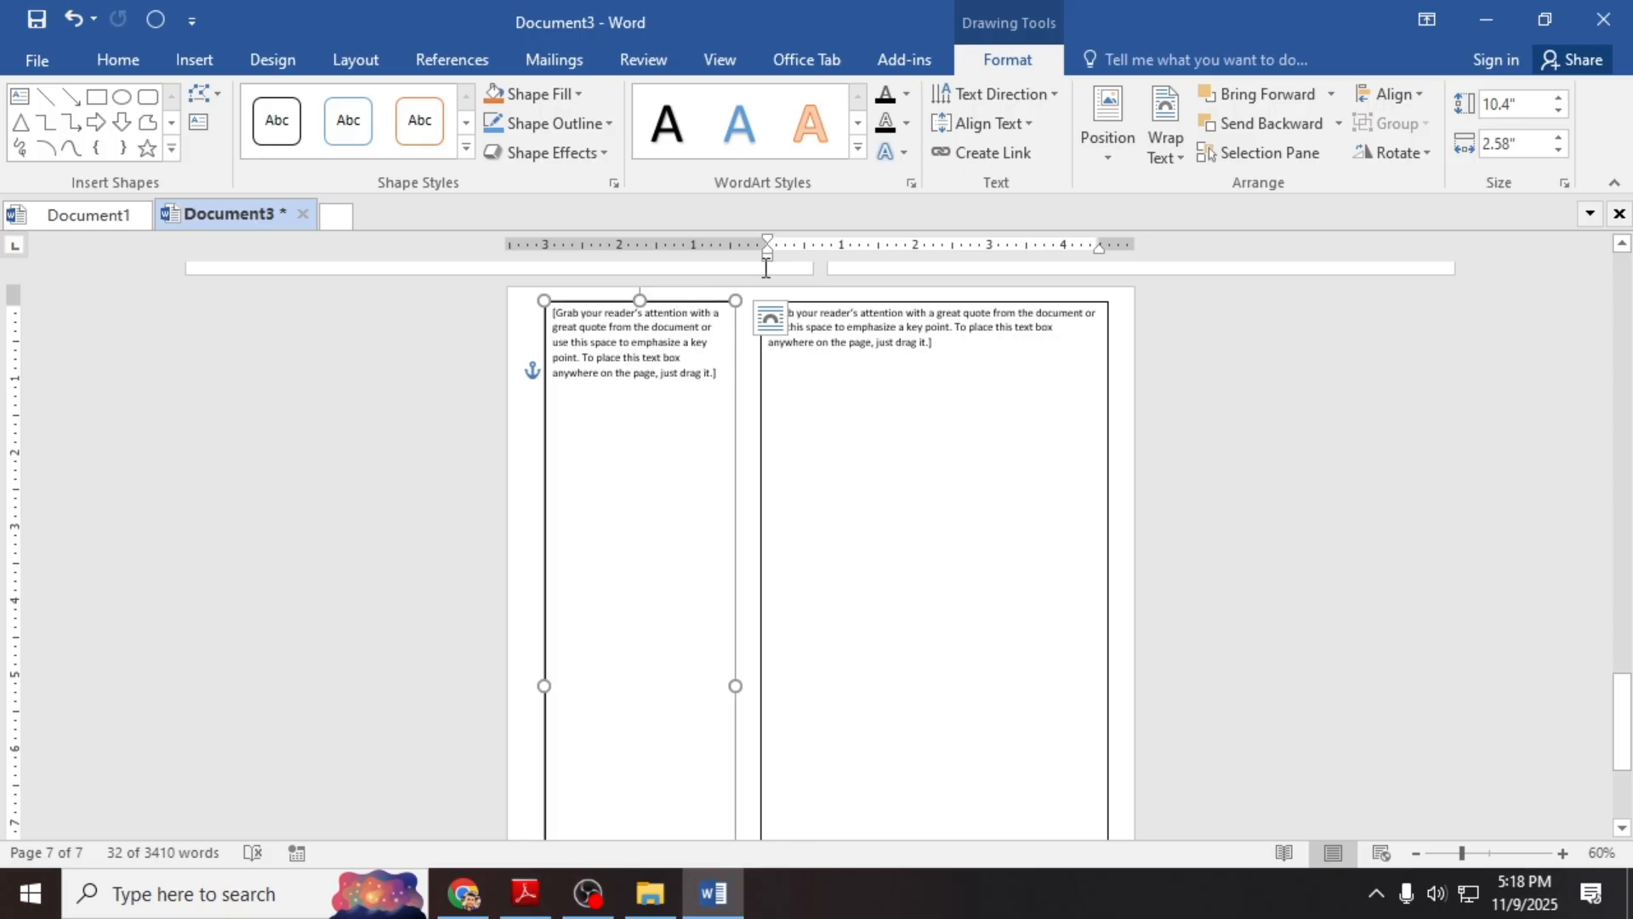
{"action": "left_click", "coordinate": [558, 90]}
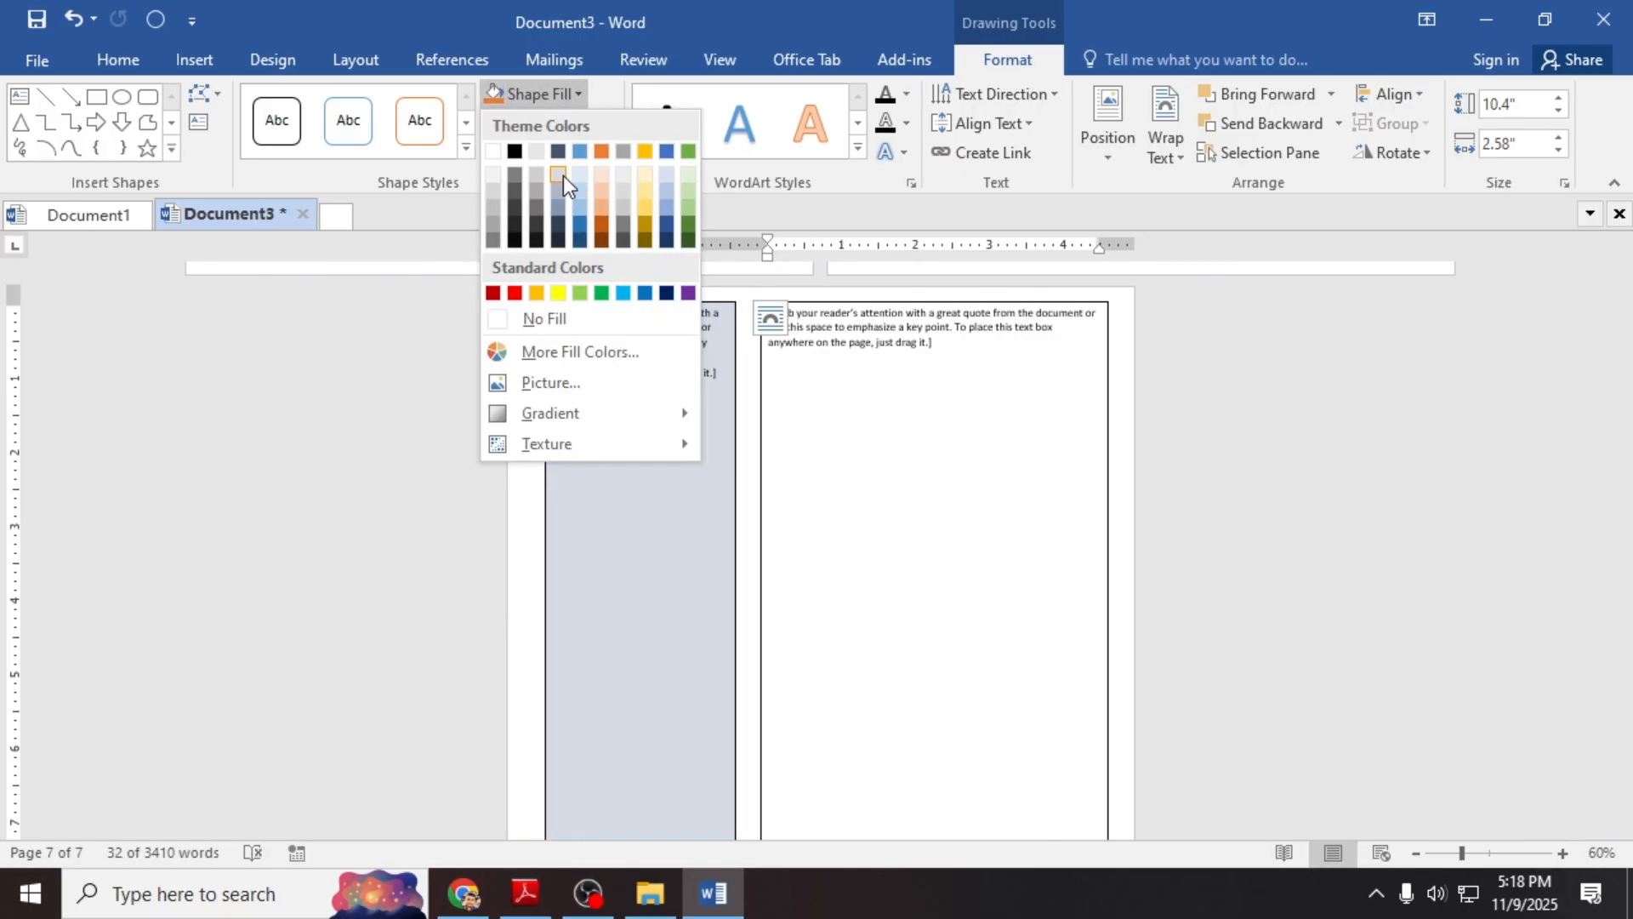
{"action": "left_click", "coordinate": [583, 201]}
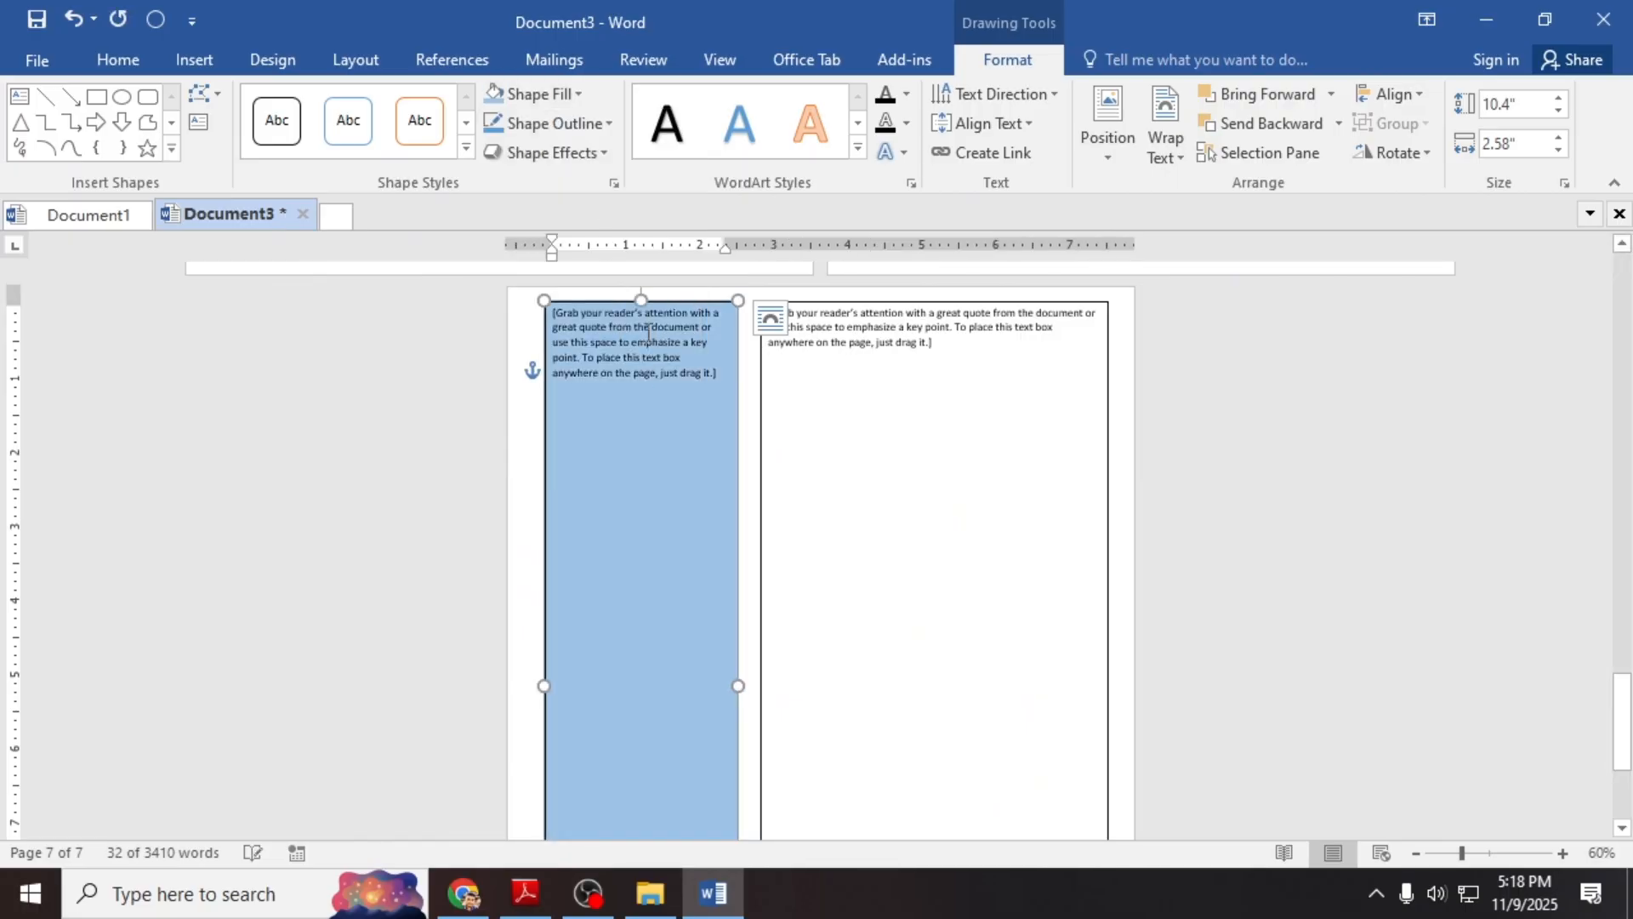
Step: Select the placeholder quote text in the left and right text boxes
{"action": "key", "text": "ctrl+a"}
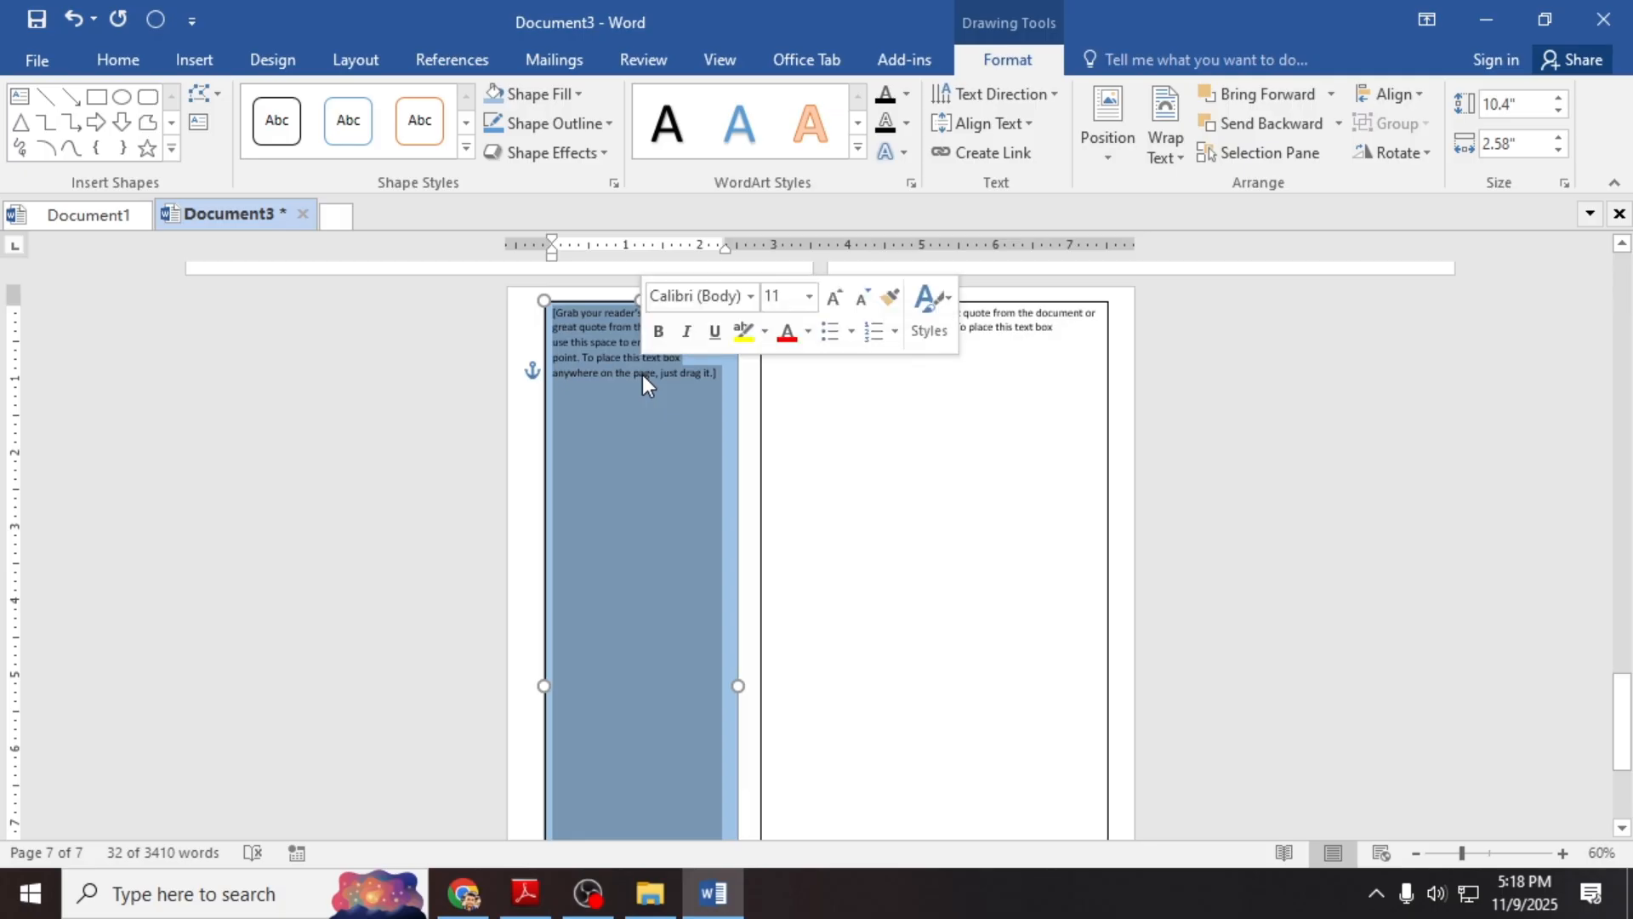
{"action": "right_click", "coordinate": [644, 377]}
{"action": "left_click", "coordinate": [606, 384]}
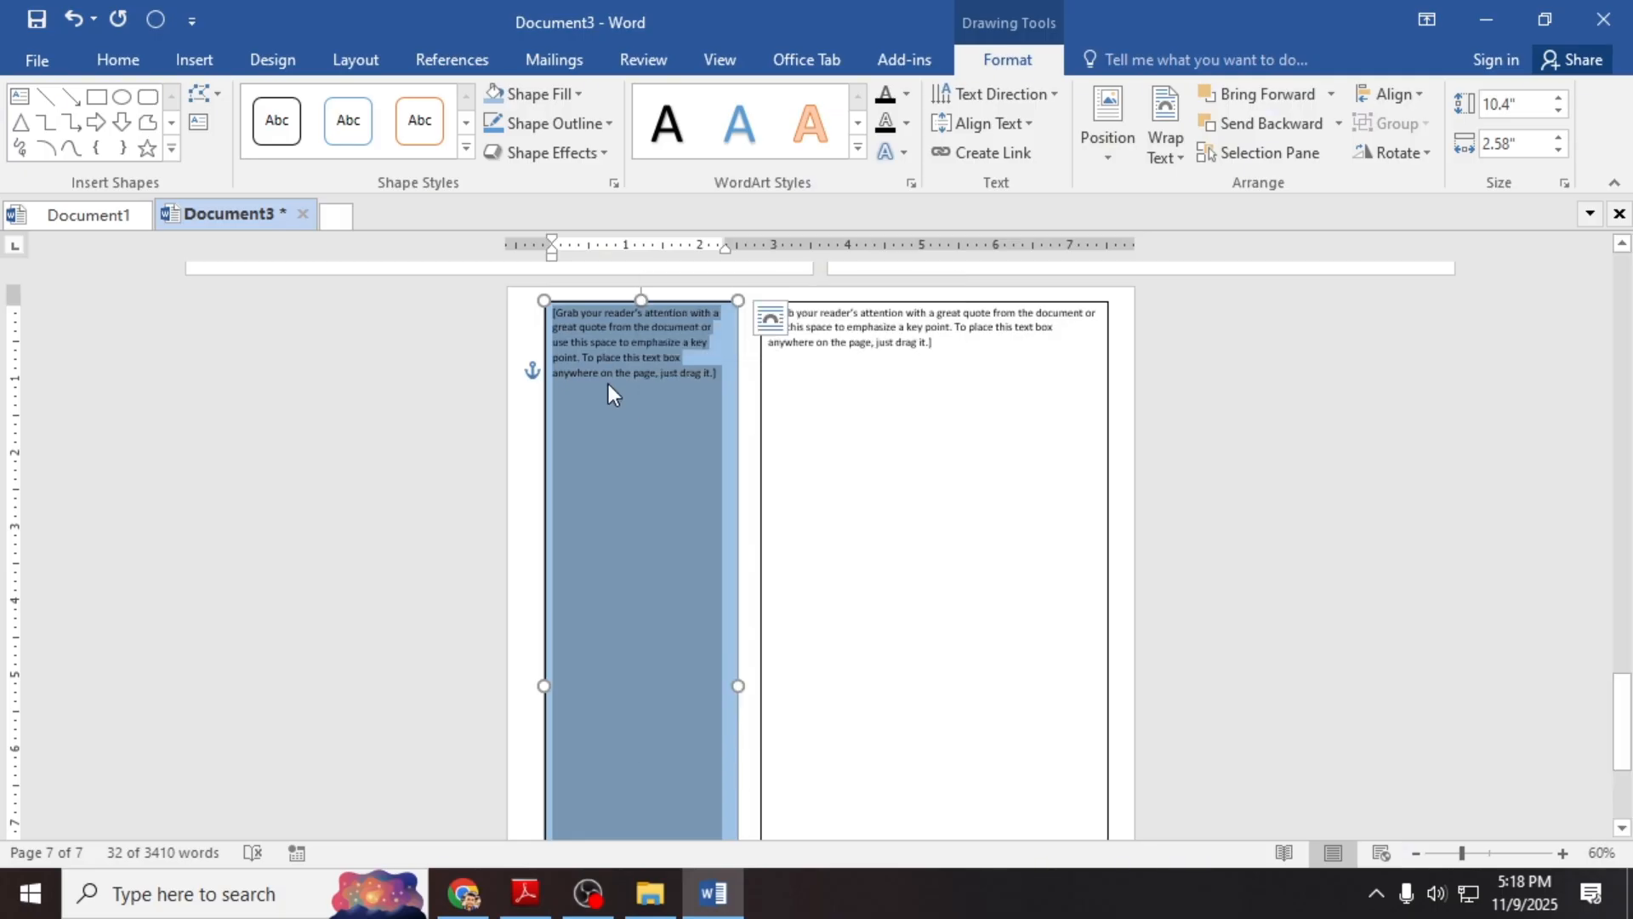
{"action": "left_click", "coordinate": [950, 387]}
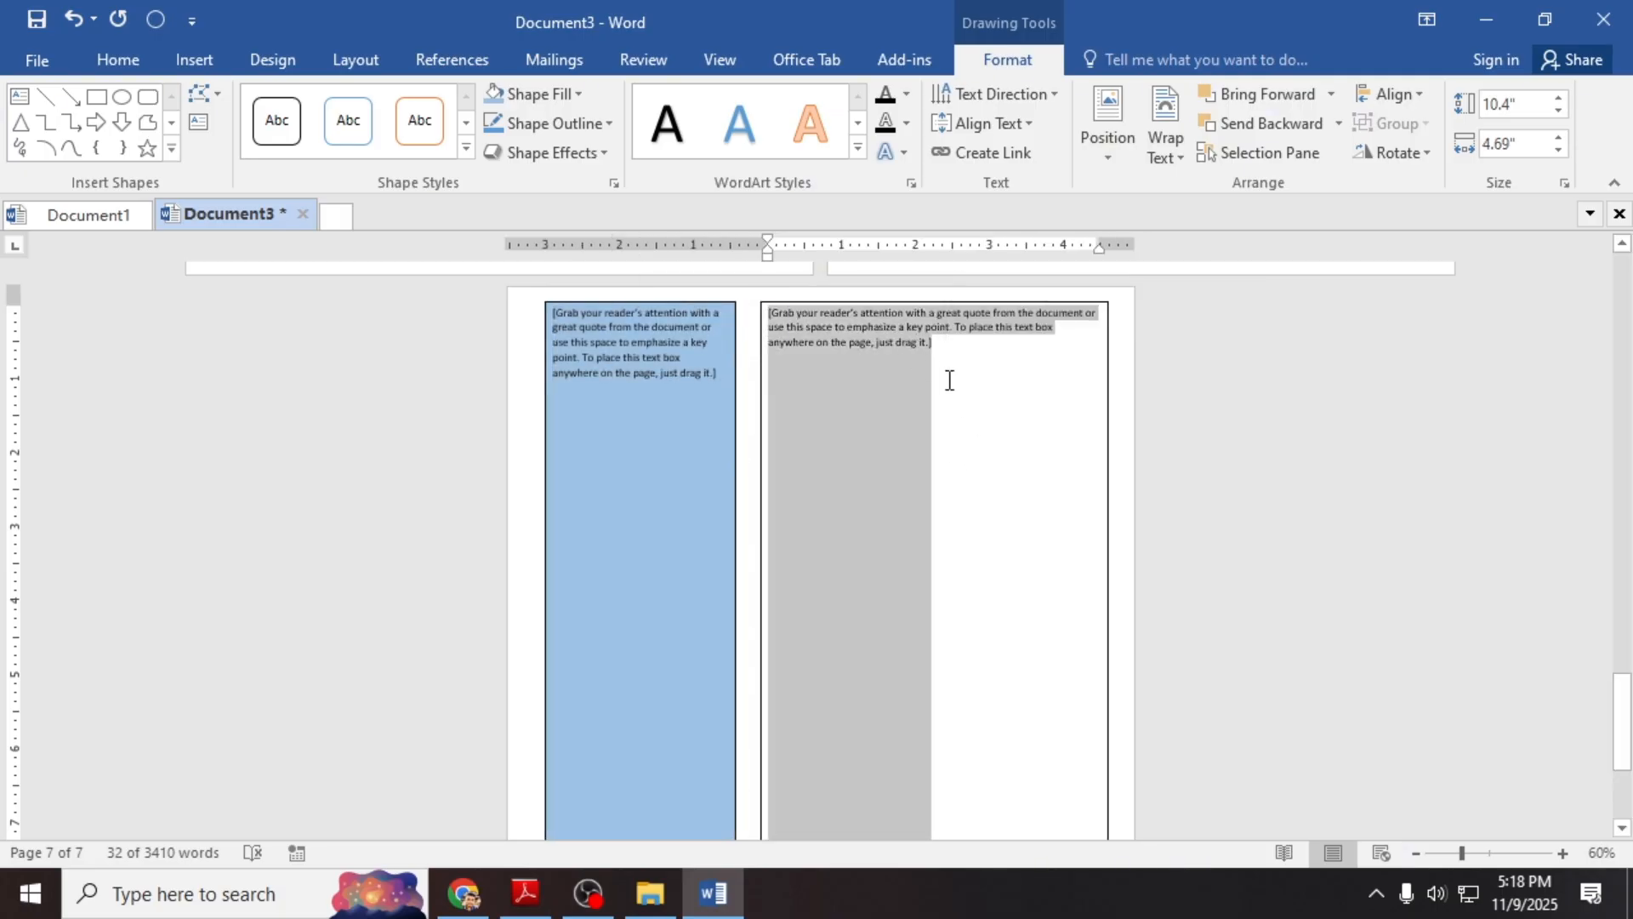
{"action": "scroll", "coordinate": [951, 415], "scroll_direction": "down", "scroll_amount": 6}
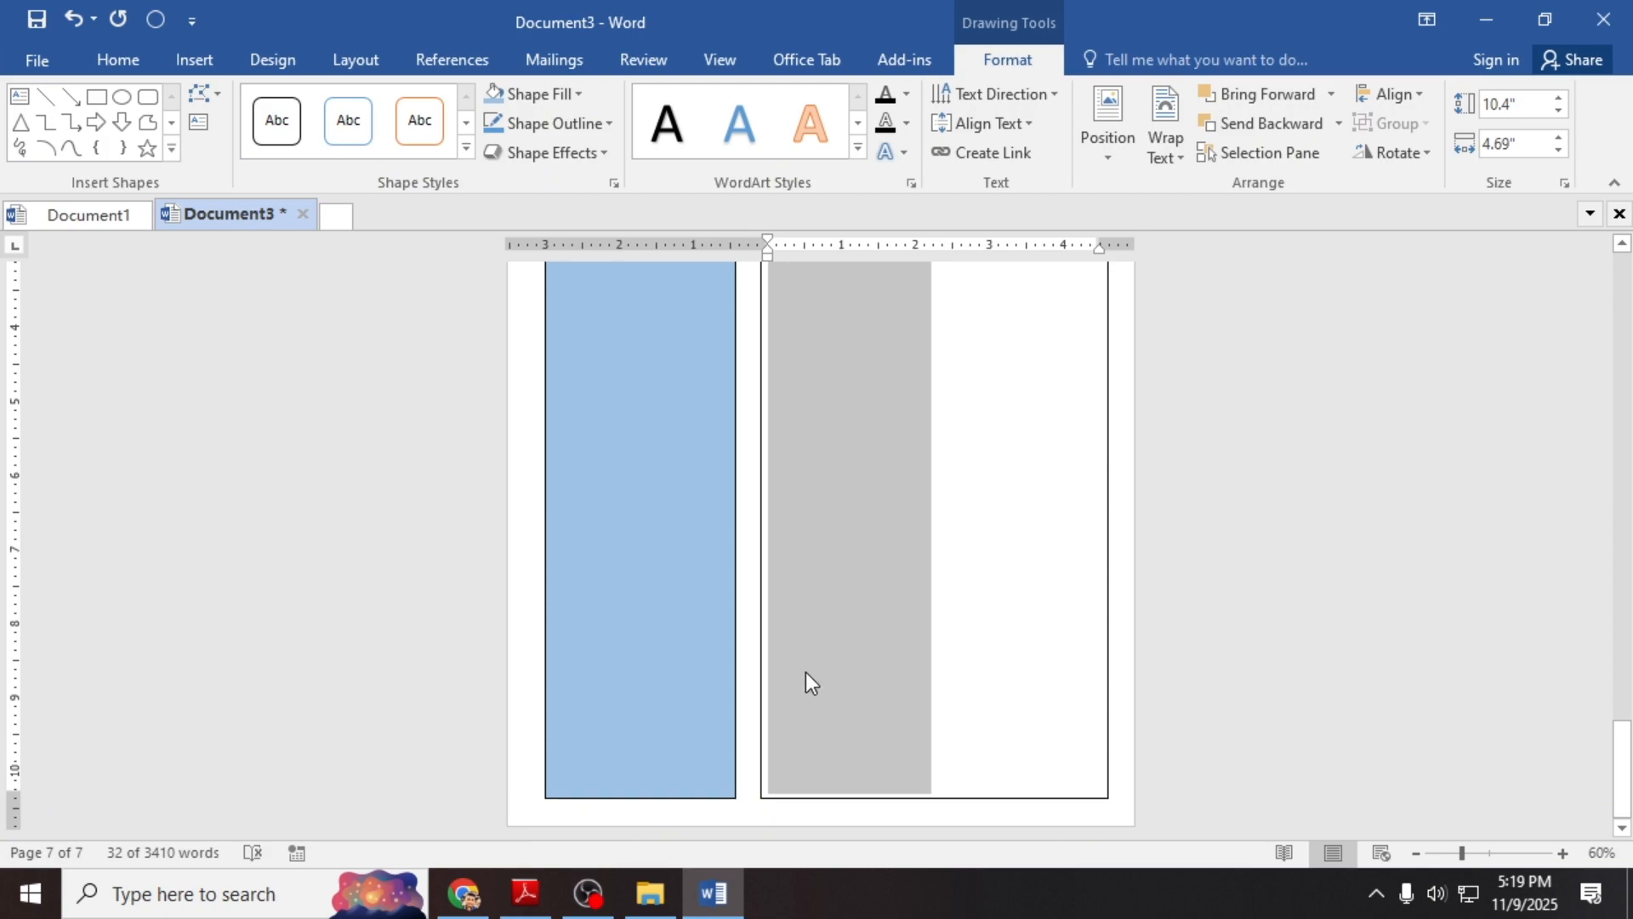
{"action": "scroll", "coordinate": [805, 672], "scroll_direction": "up", "scroll_amount": 5}
Step: Delete the placeholder quote text from the right and left boxes, leaving both empty
{"action": "left_click", "coordinate": [757, 450]}
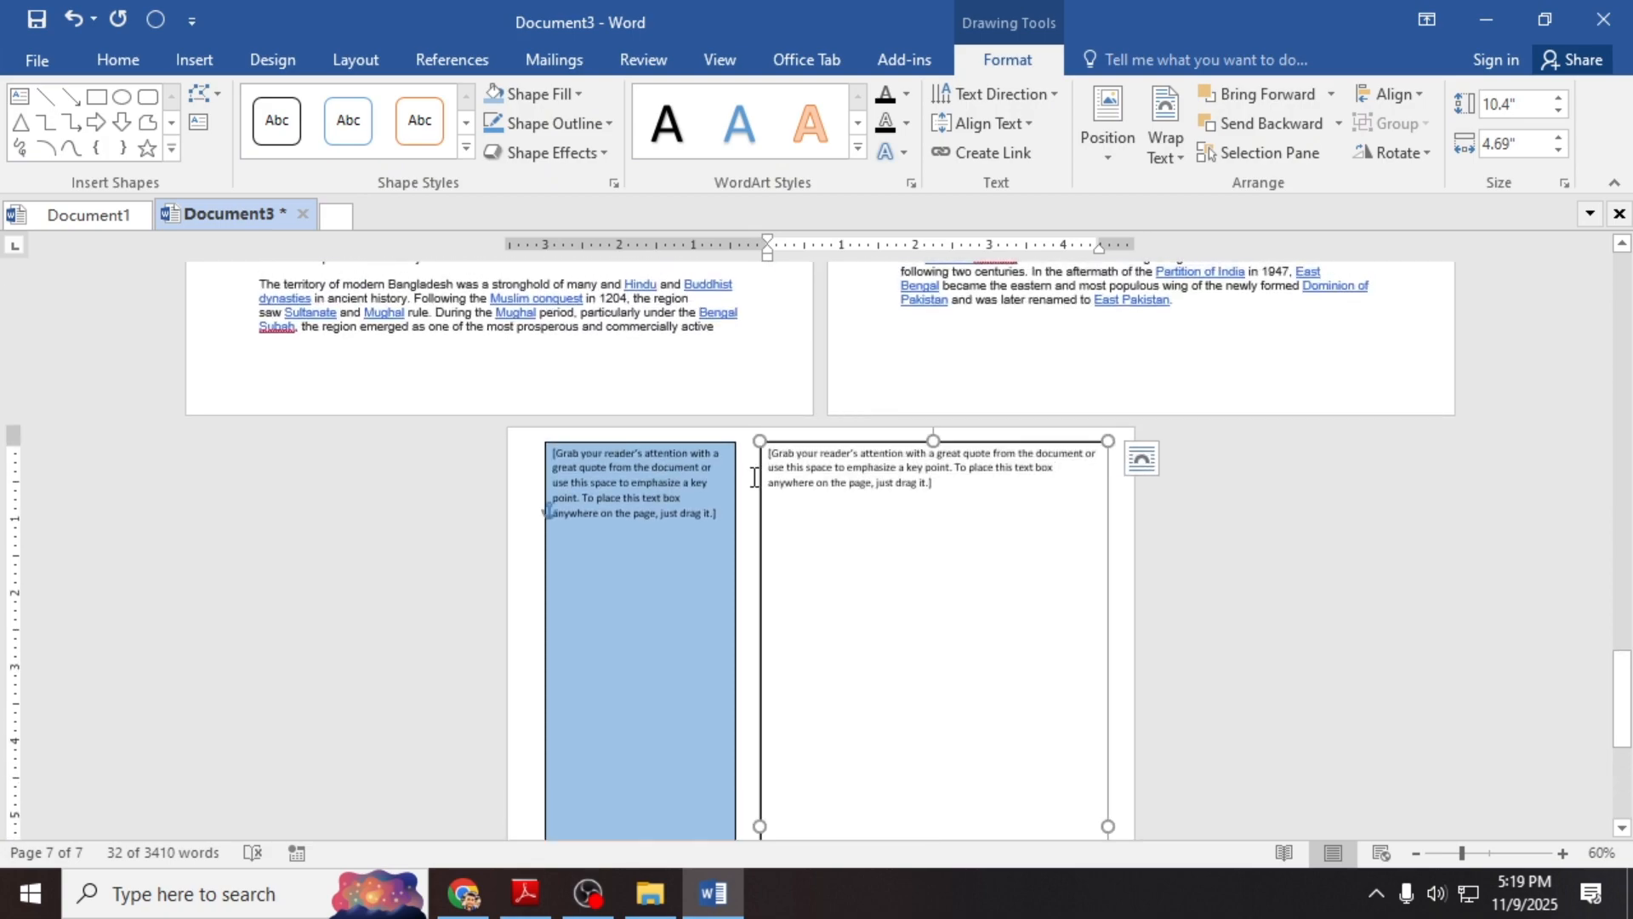
{"action": "left_click", "coordinate": [818, 458]}
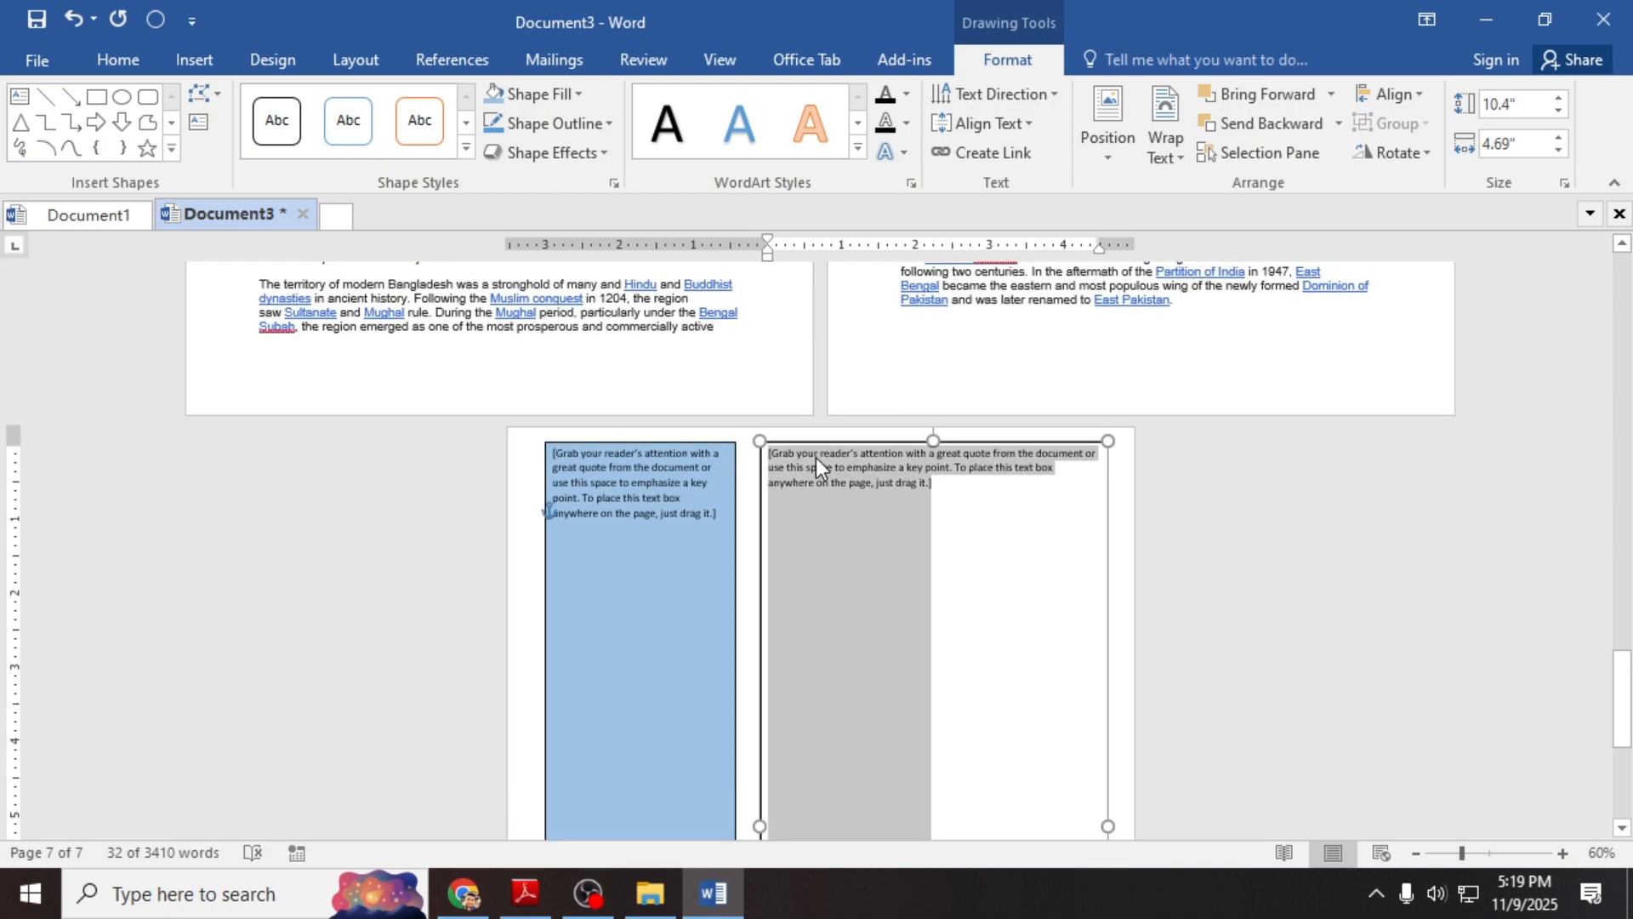
{"action": "key", "text": "Delete"}
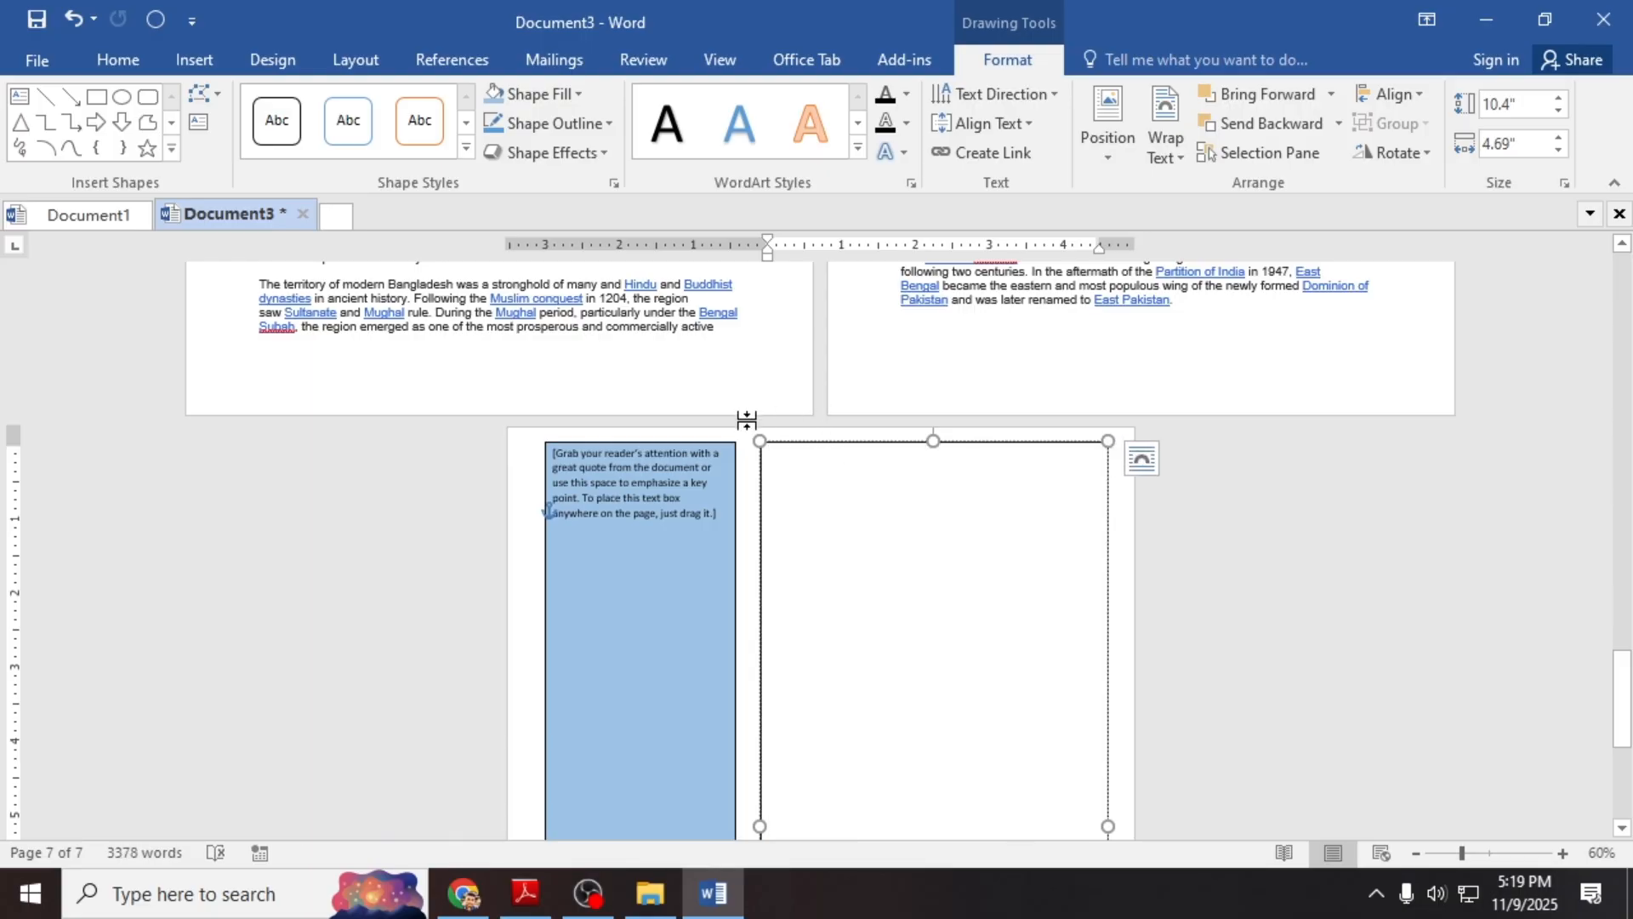
{"action": "left_click", "coordinate": [667, 492]}
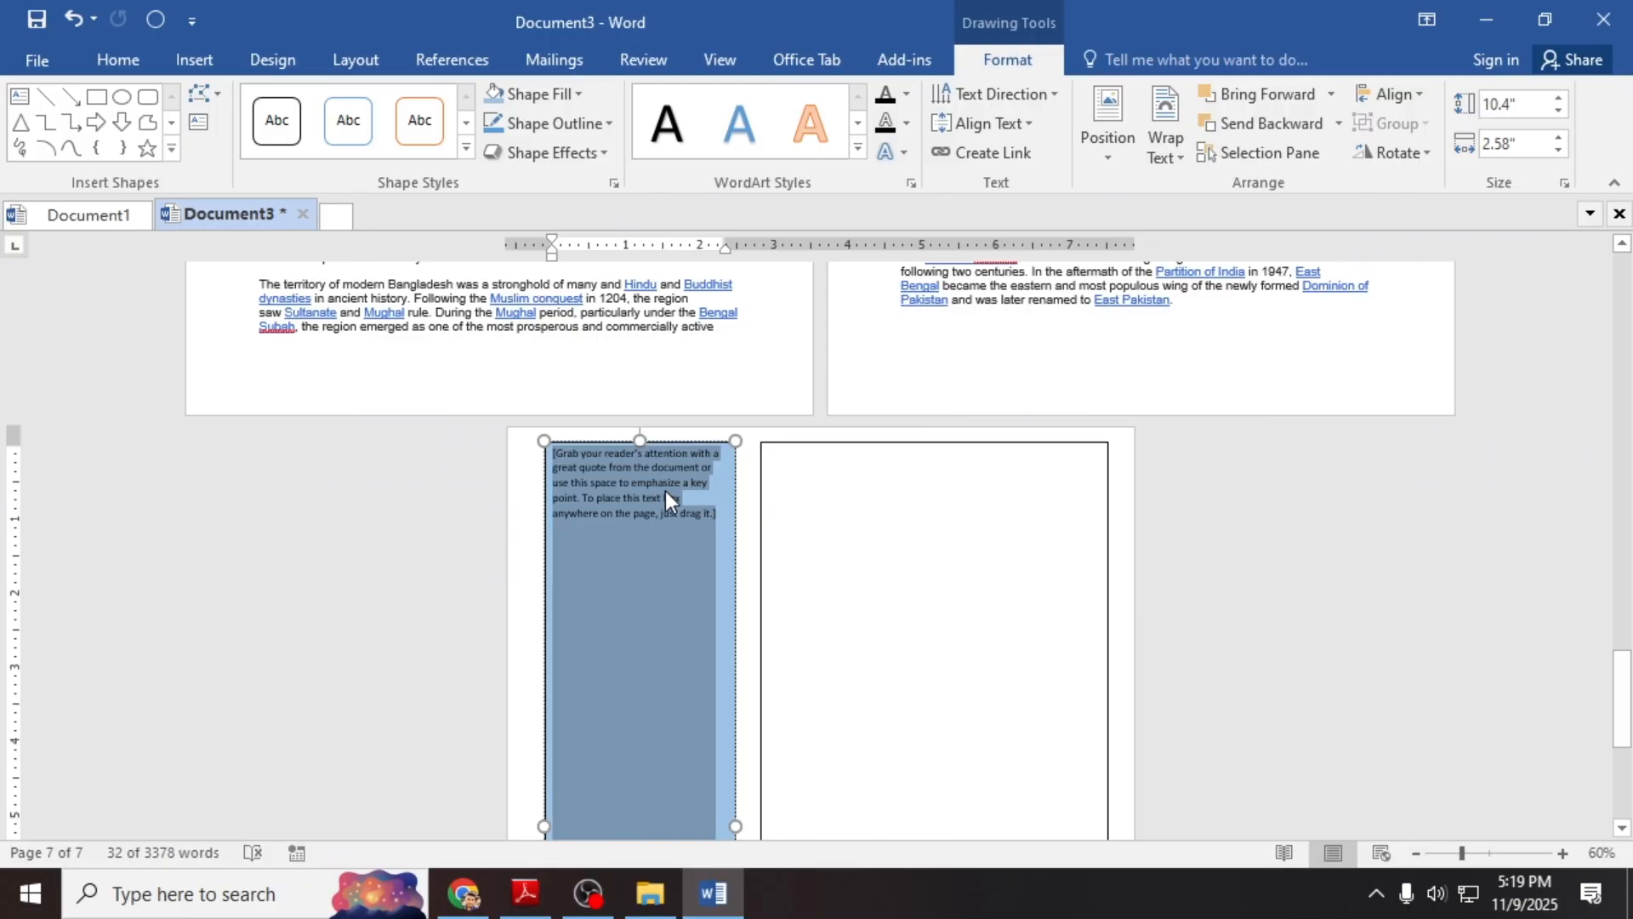
{"action": "key", "text": "Delete"}
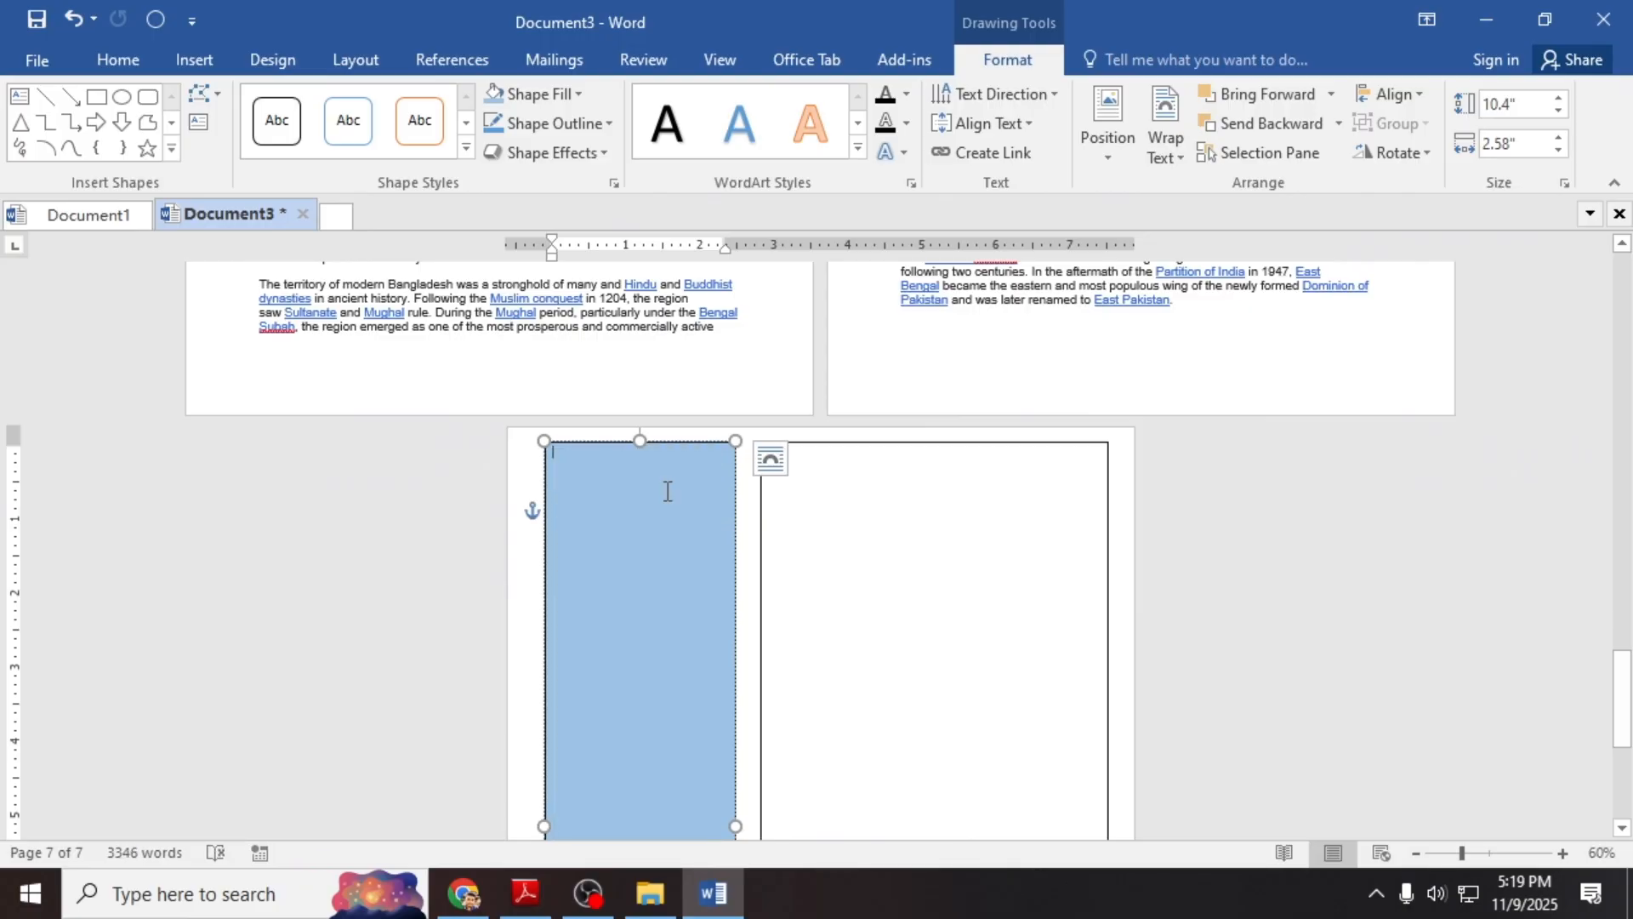
{"action": "left_click", "coordinate": [749, 502]}
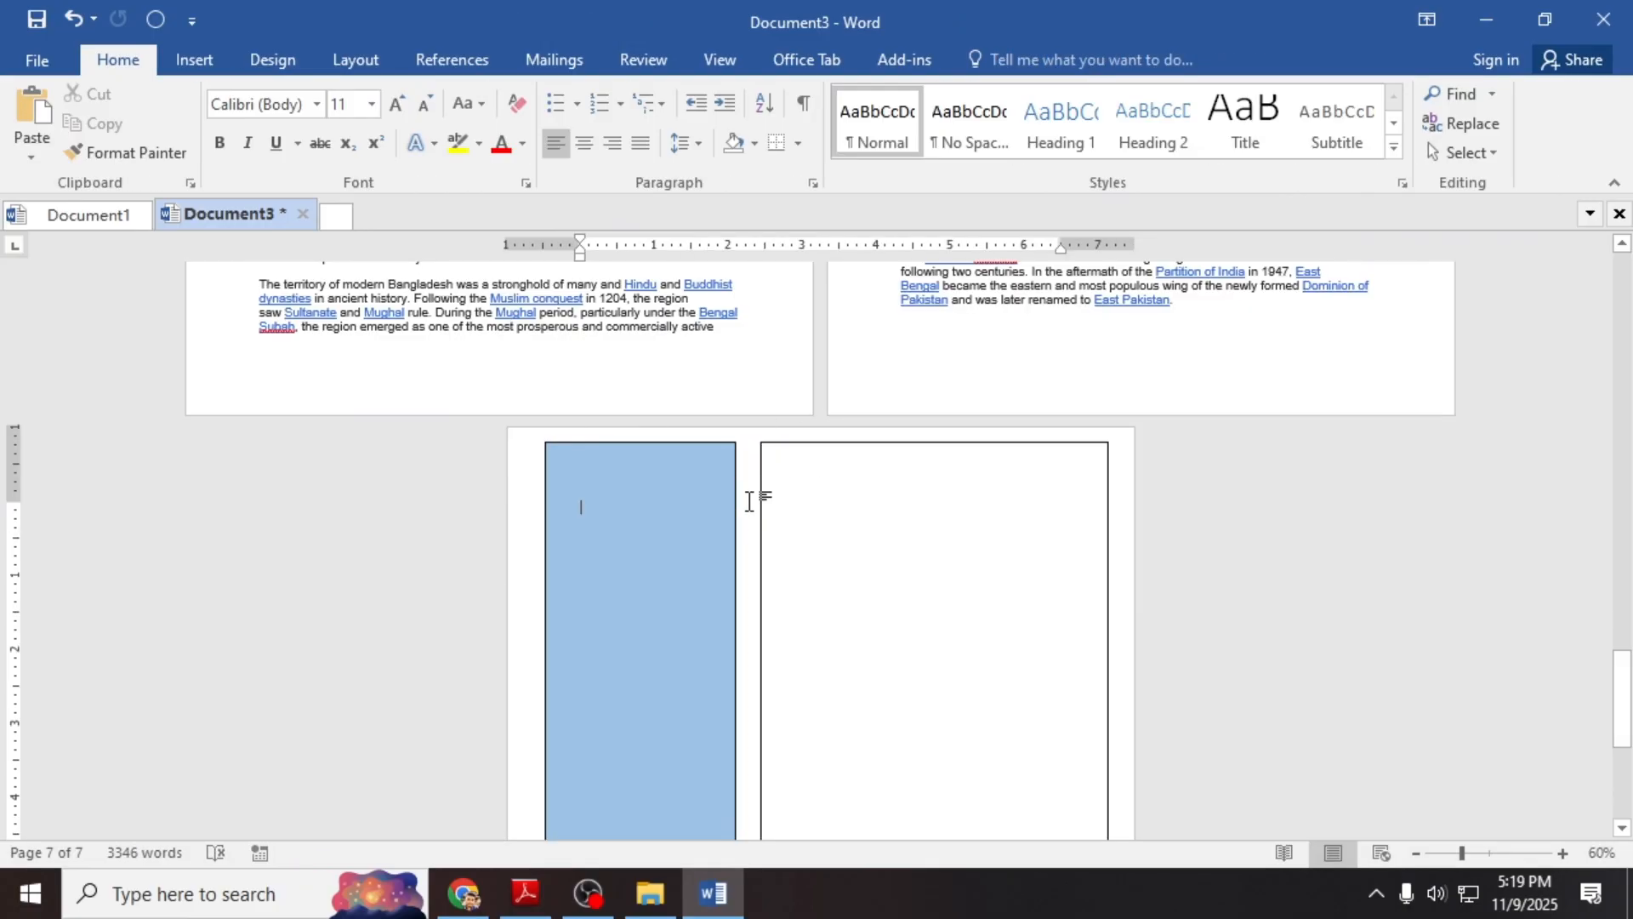
Step: Draw a 1.97" by 2.1" oval and place it over the border between the two boxes
{"action": "left_click", "coordinate": [192, 70]}
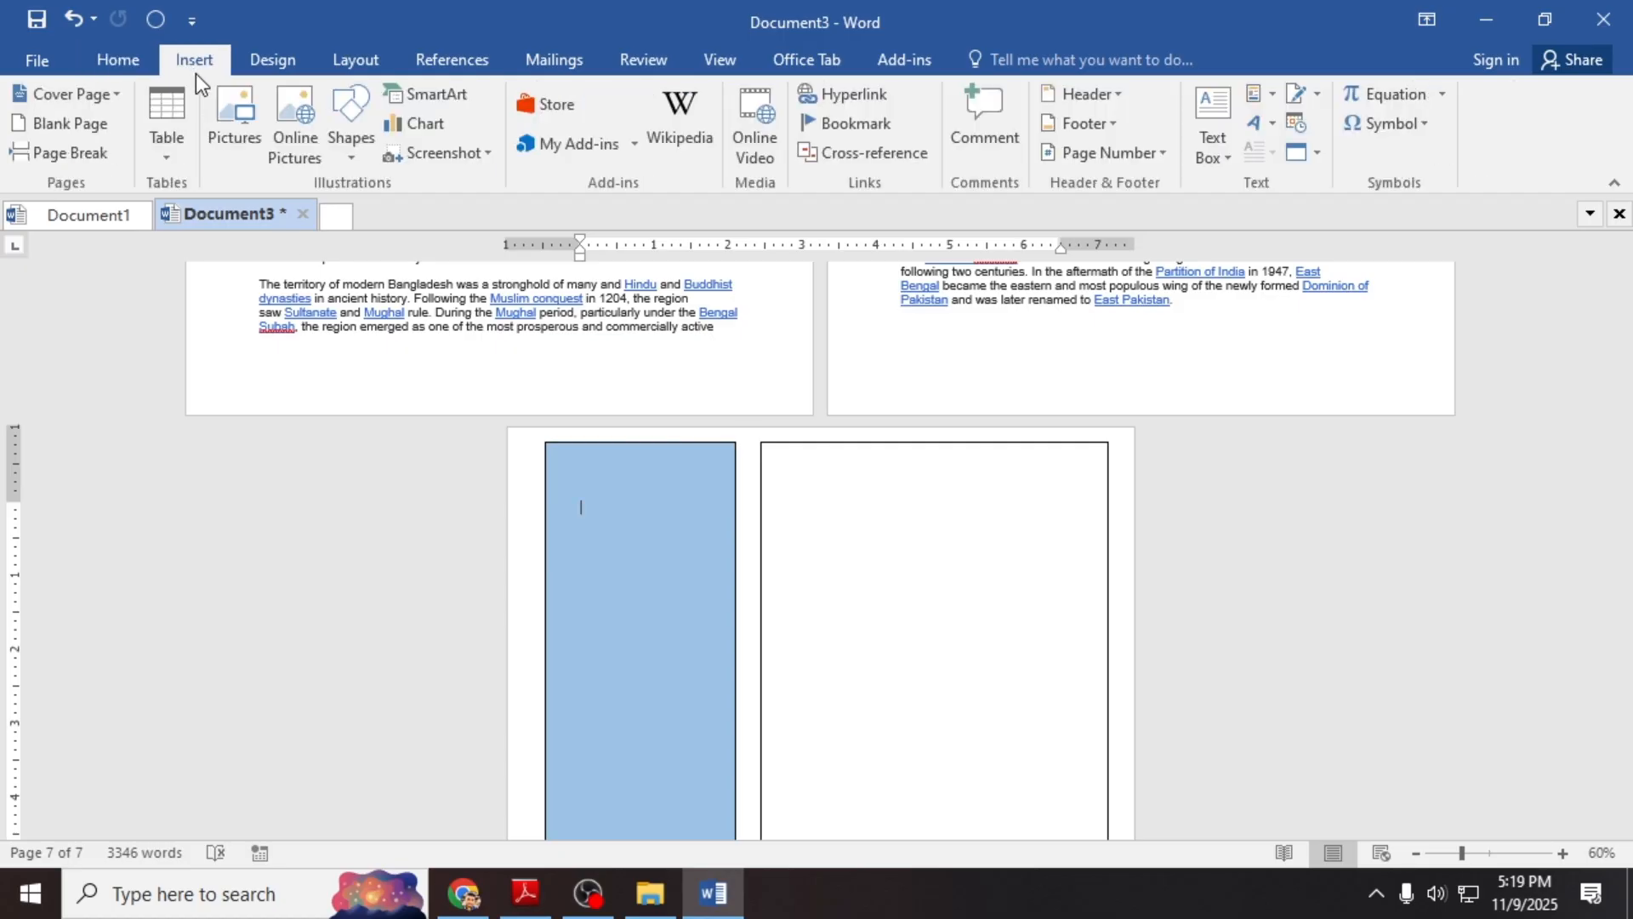
{"action": "left_click", "coordinate": [351, 151]}
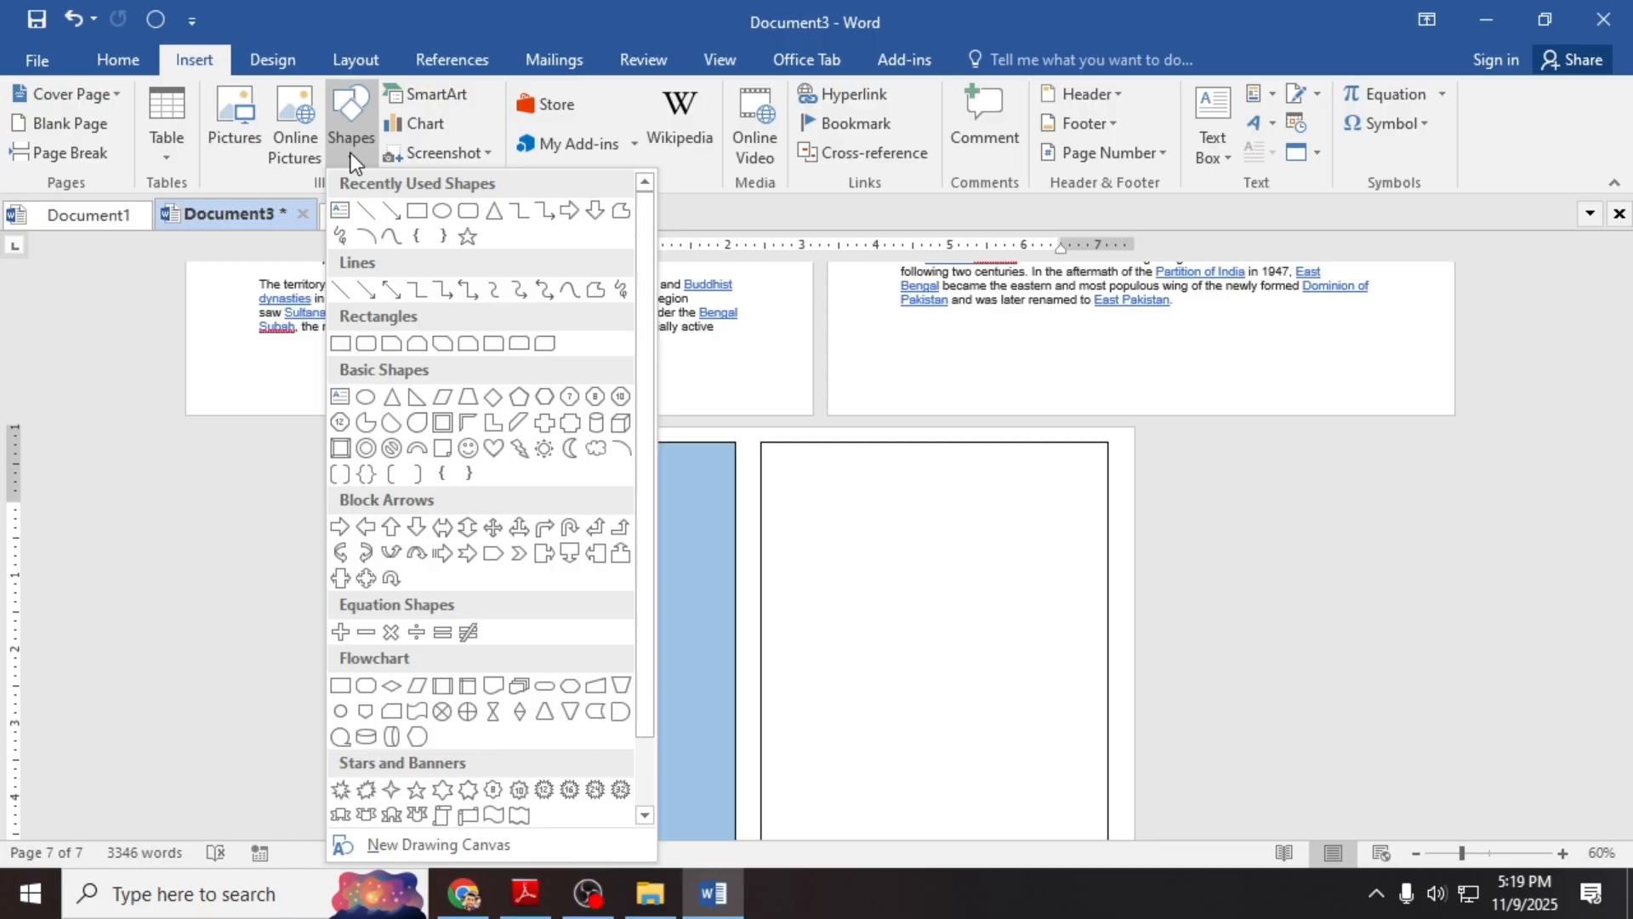
{"action": "left_click", "coordinate": [442, 212]}
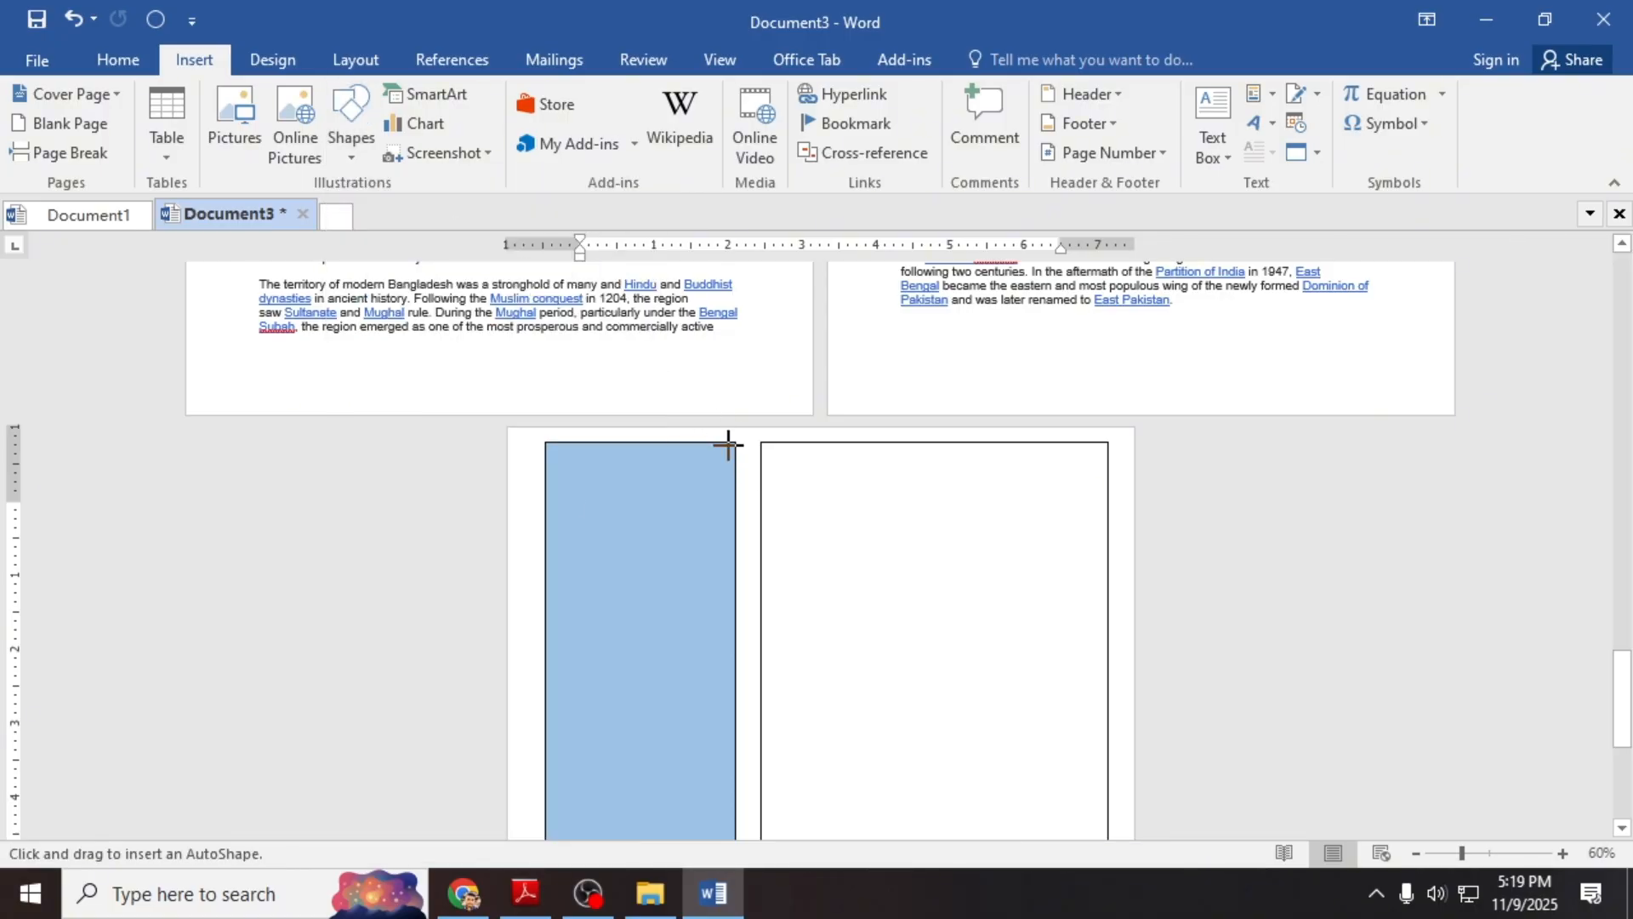
{"action": "mouse_move", "coordinate": [727, 443]}
{"action": "left_mouse_down"}
{"action": "mouse_move", "coordinate": [853, 601]}
{"action": "mouse_move", "coordinate": [899, 587]}
{"action": "left_mouse_up"}
{"action": "left_click_drag", "start_coordinate": [846, 521], "coordinate": [735, 654]}
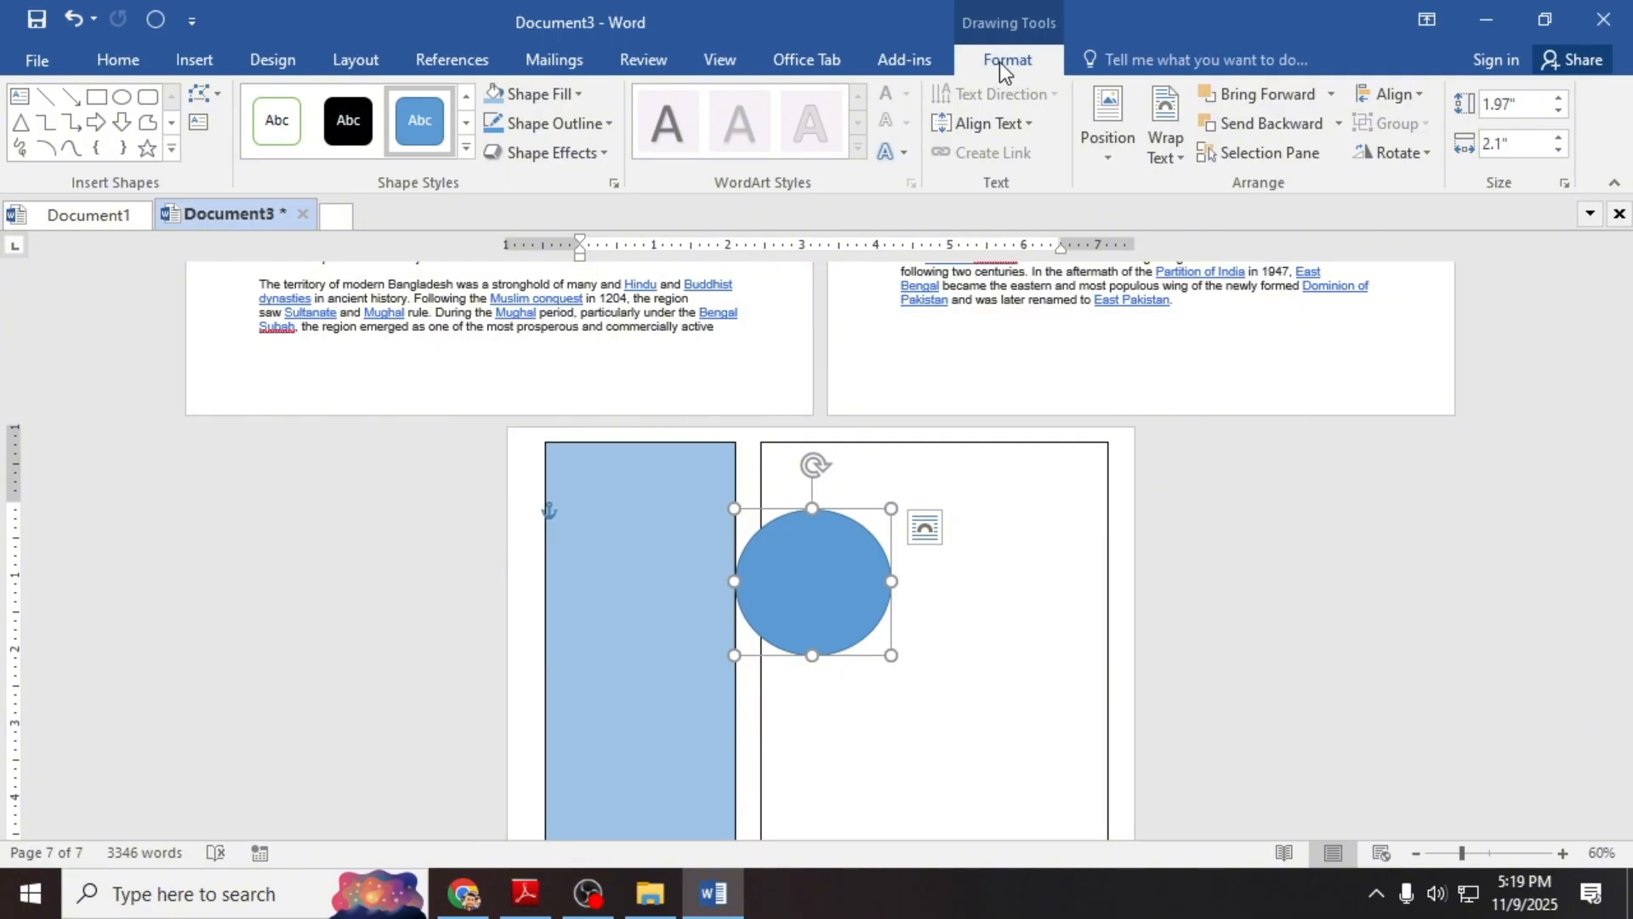
Step: Fill the oval with the R.jpeg photo from the computer
{"action": "left_click", "coordinate": [553, 95]}
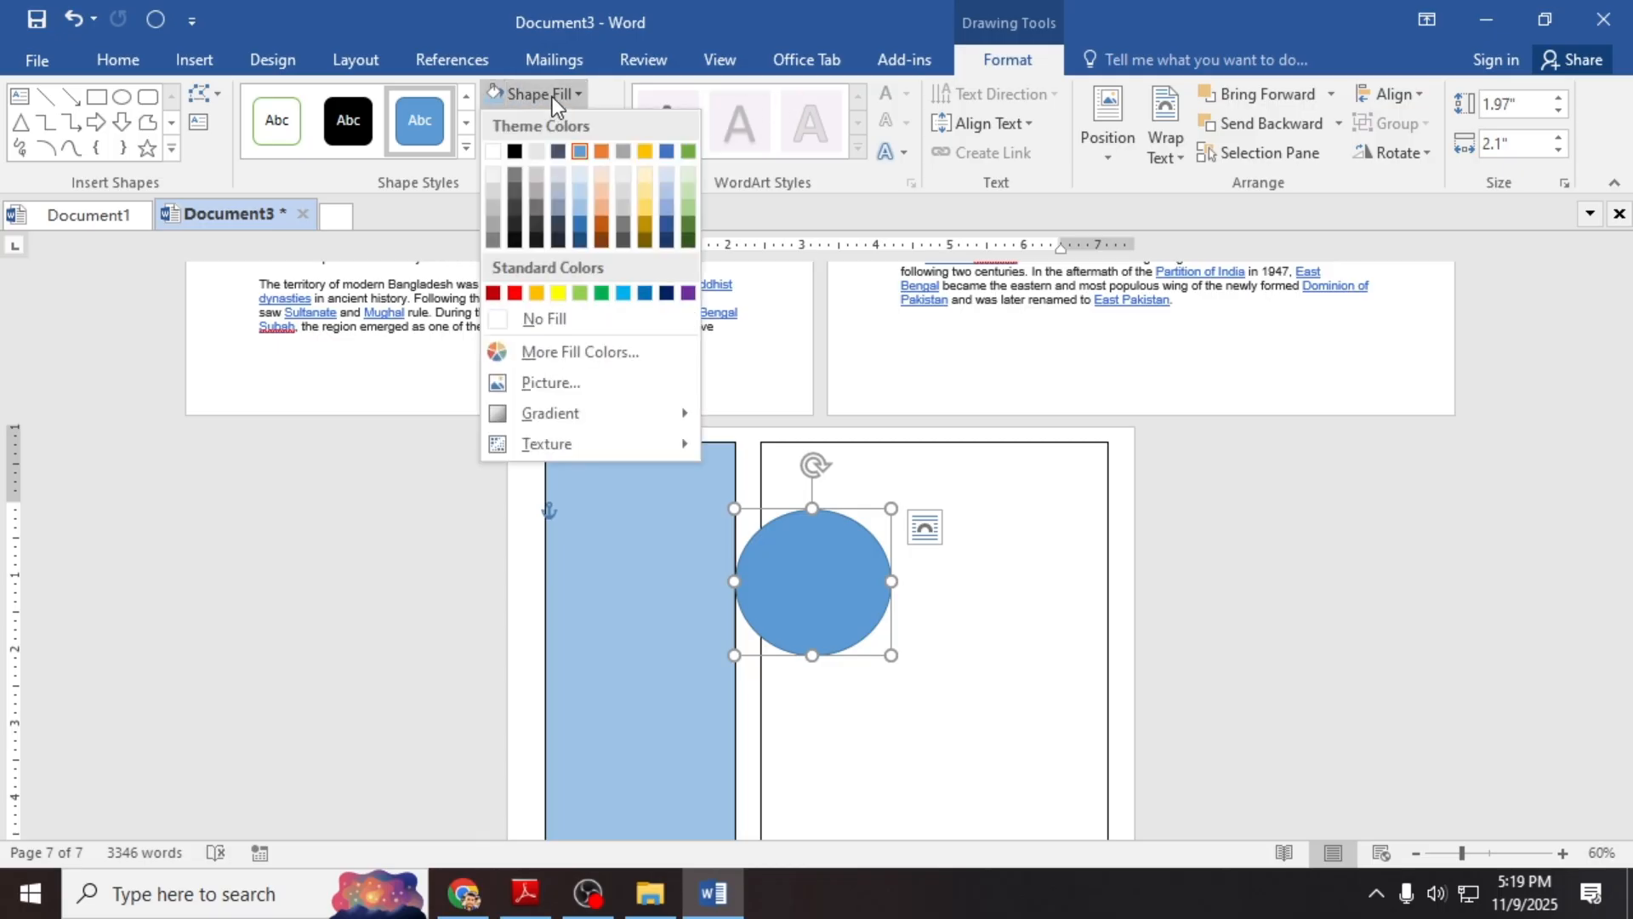
{"action": "left_click", "coordinate": [550, 384]}
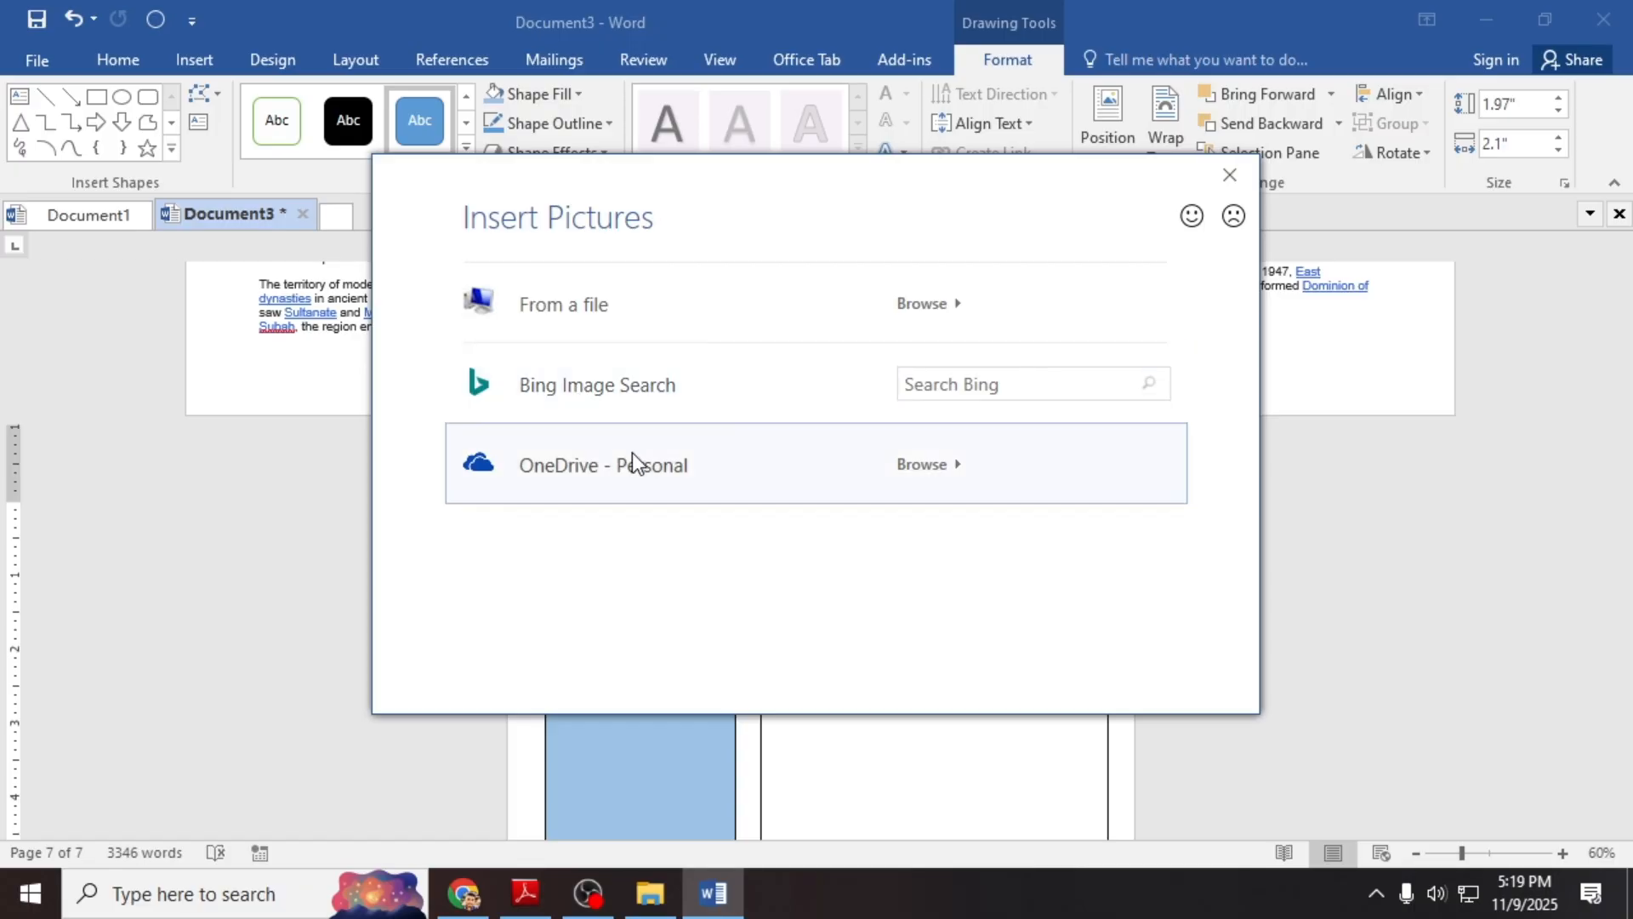
{"action": "left_click", "coordinate": [721, 304]}
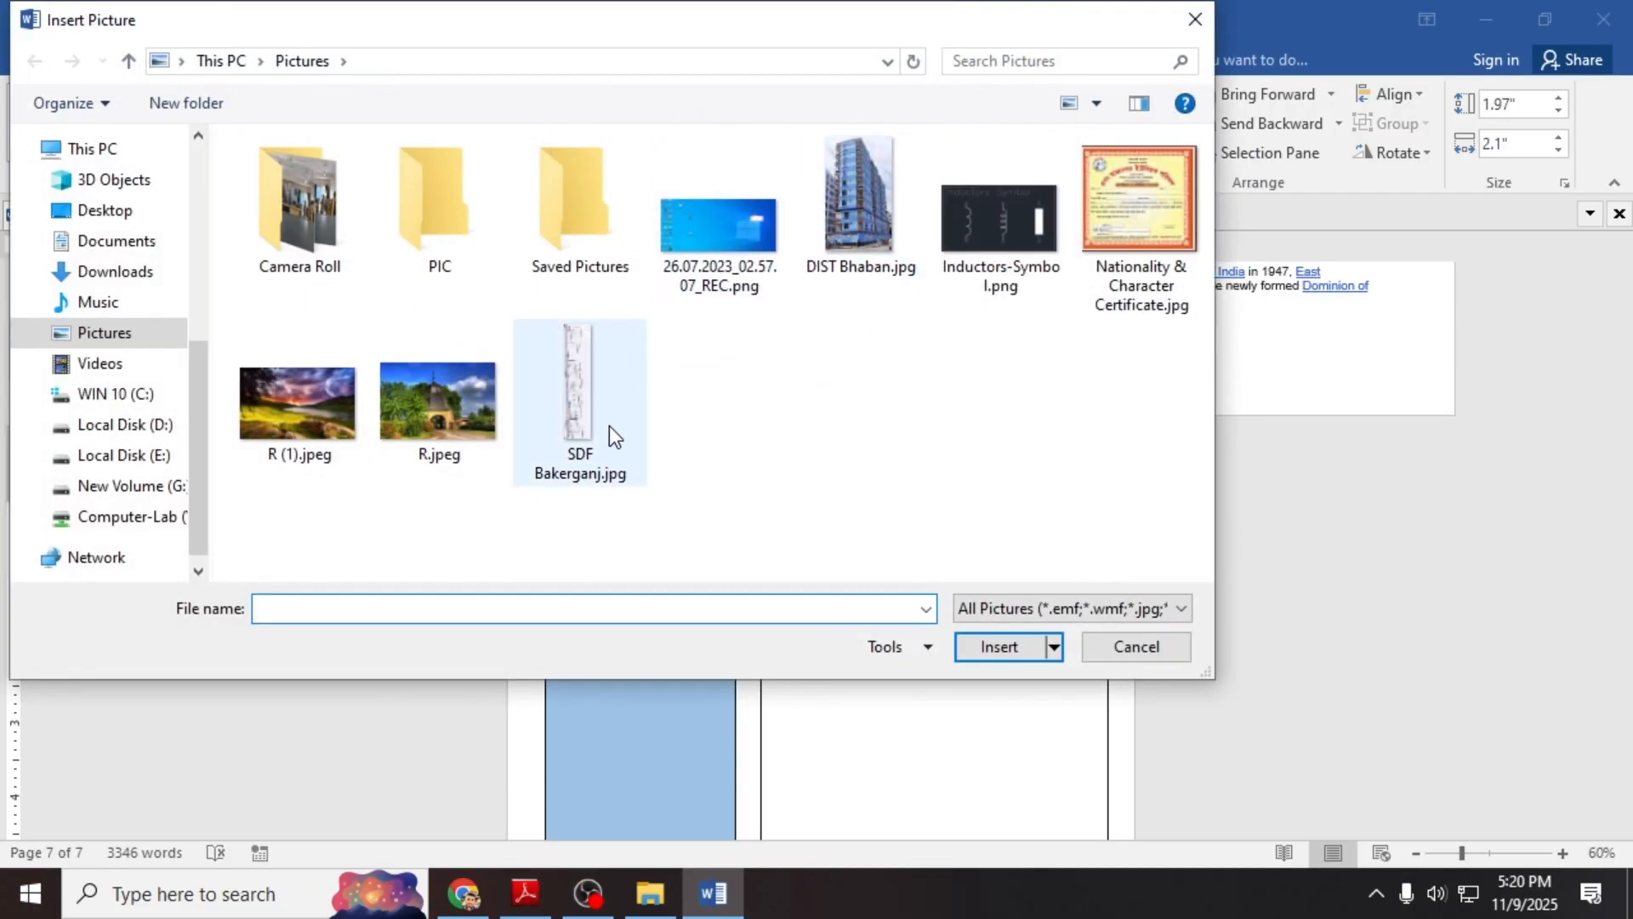
{"action": "left_click", "coordinate": [435, 400]}
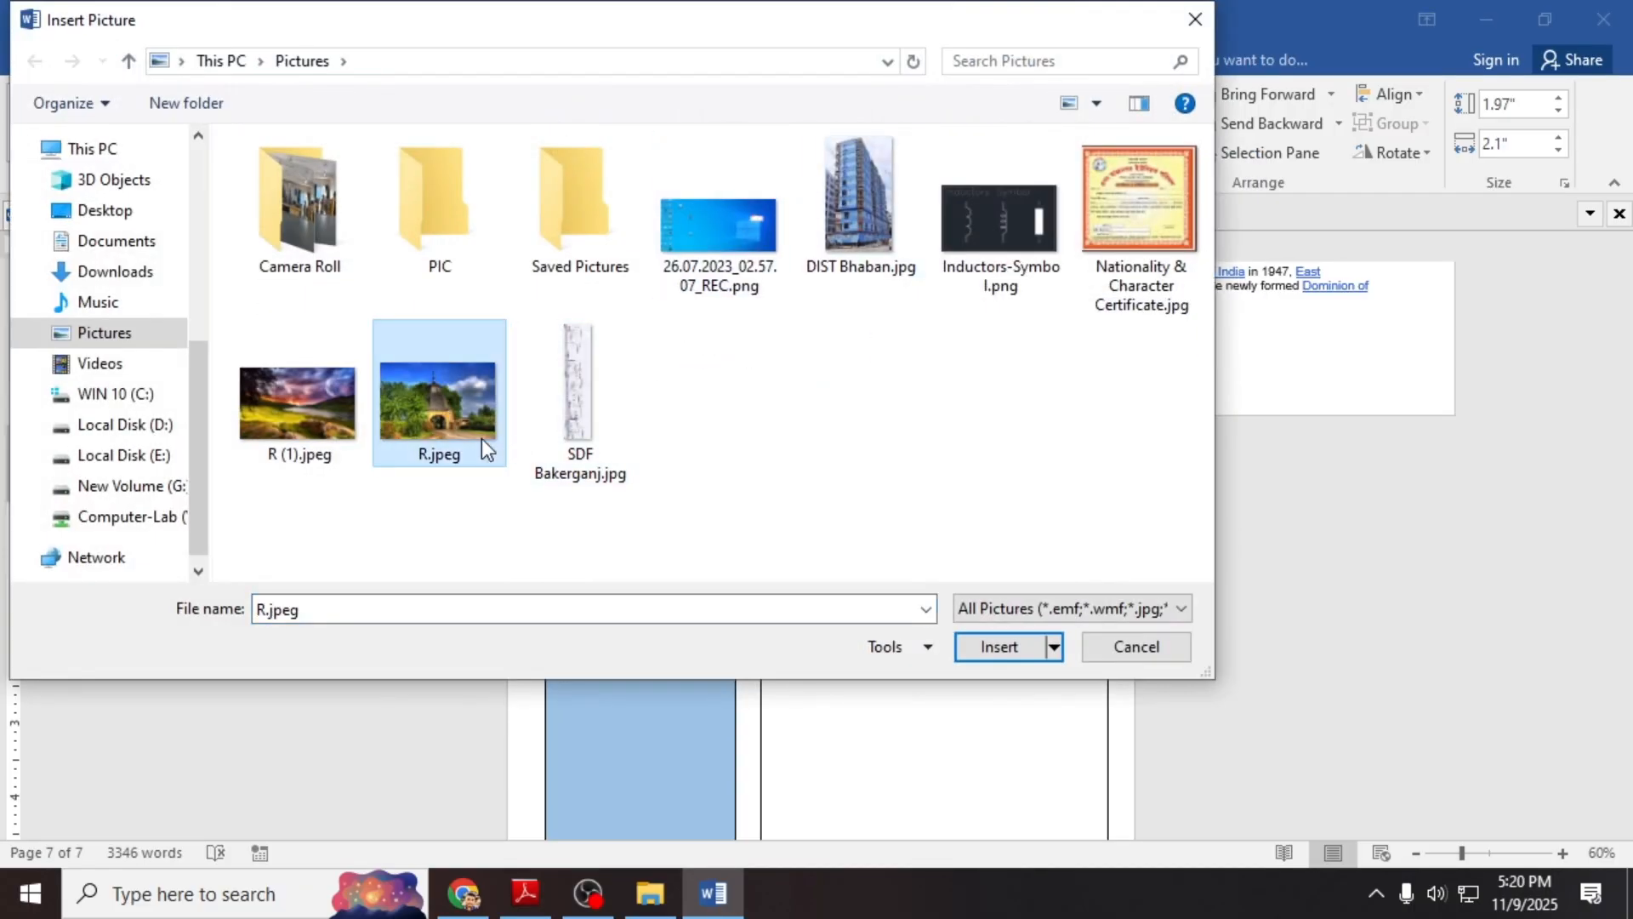
{"action": "left_click", "coordinate": [1032, 647]}
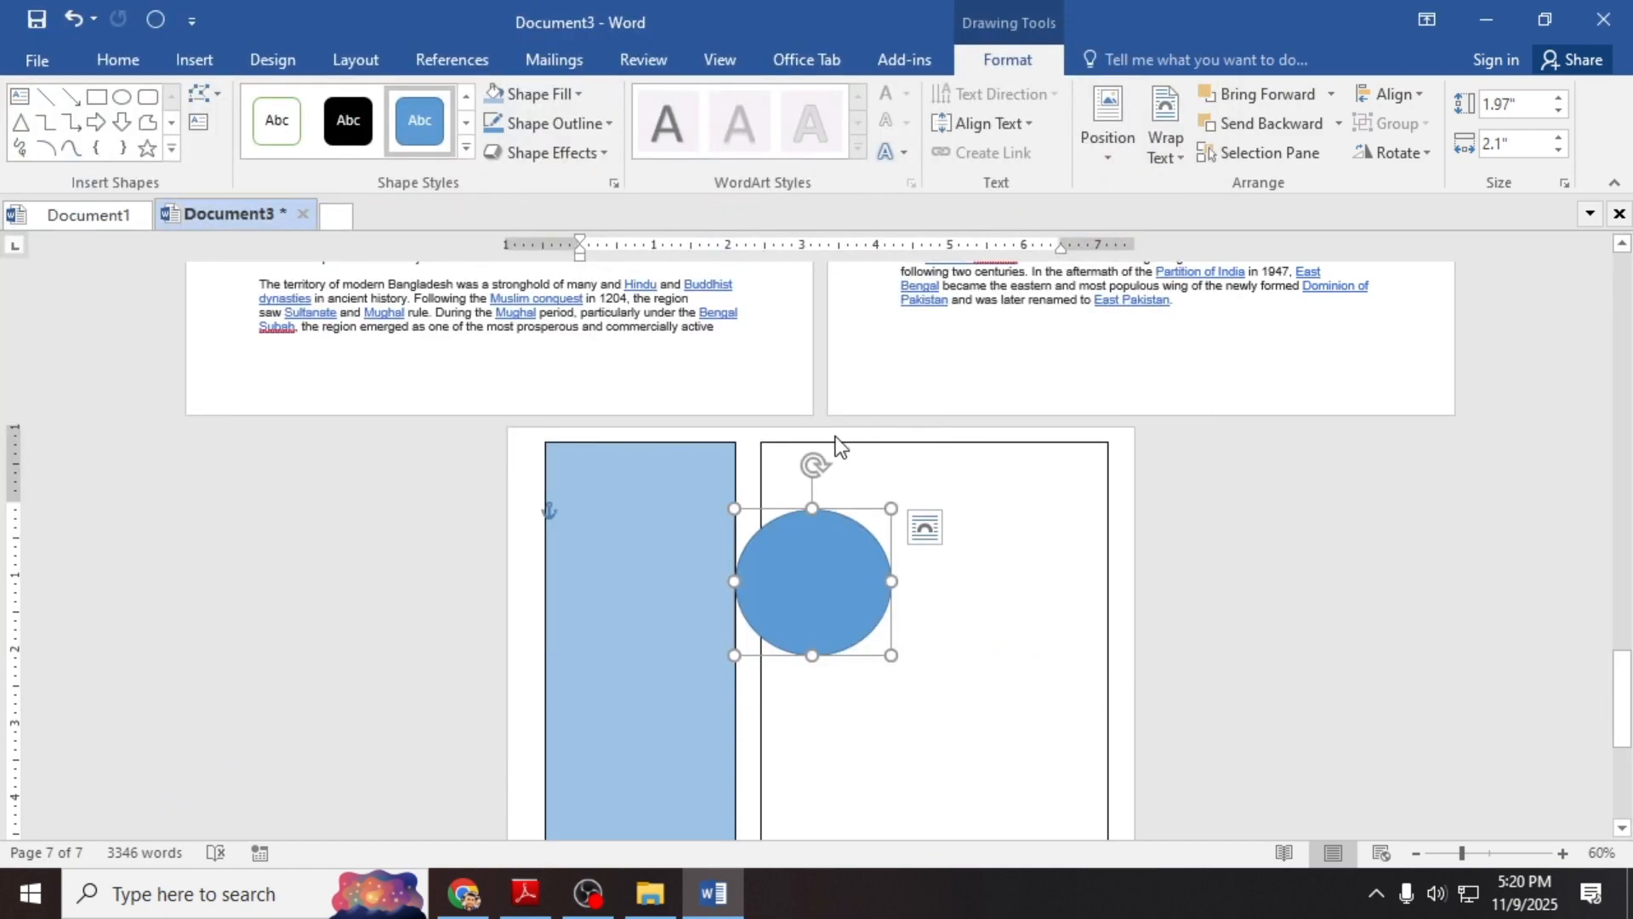
{"action": "left_click", "coordinate": [956, 648]}
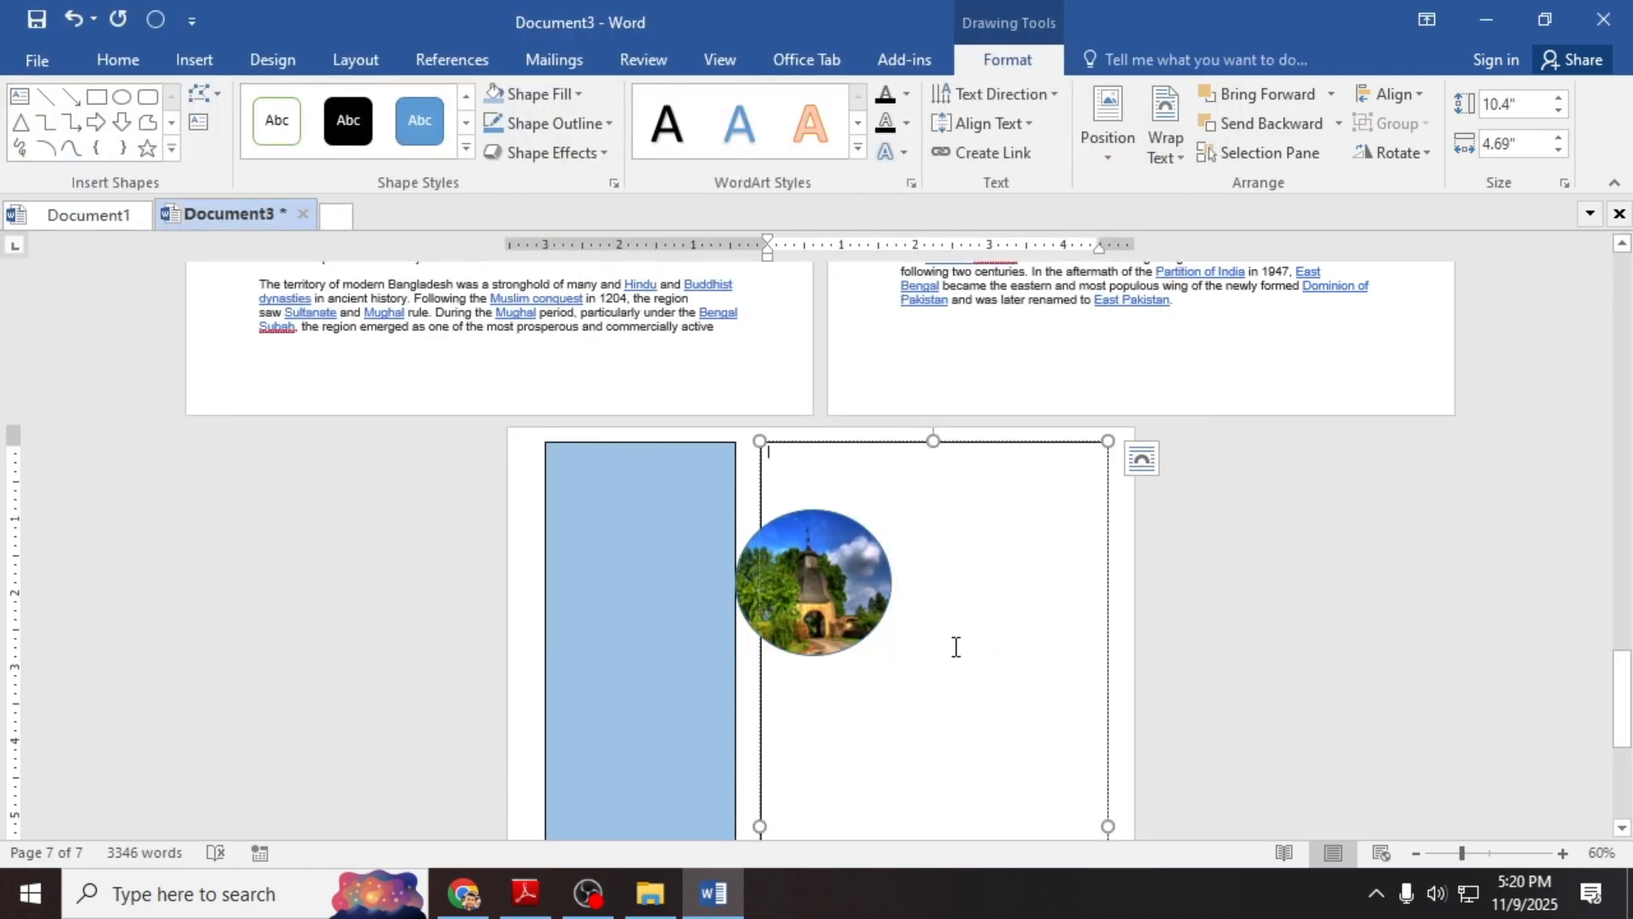
Step: Check the photo-filled circle, then bring up the sample CV in Google Drive
{"action": "scroll", "coordinate": [921, 695], "scroll_direction": "down", "scroll_amount": 1}
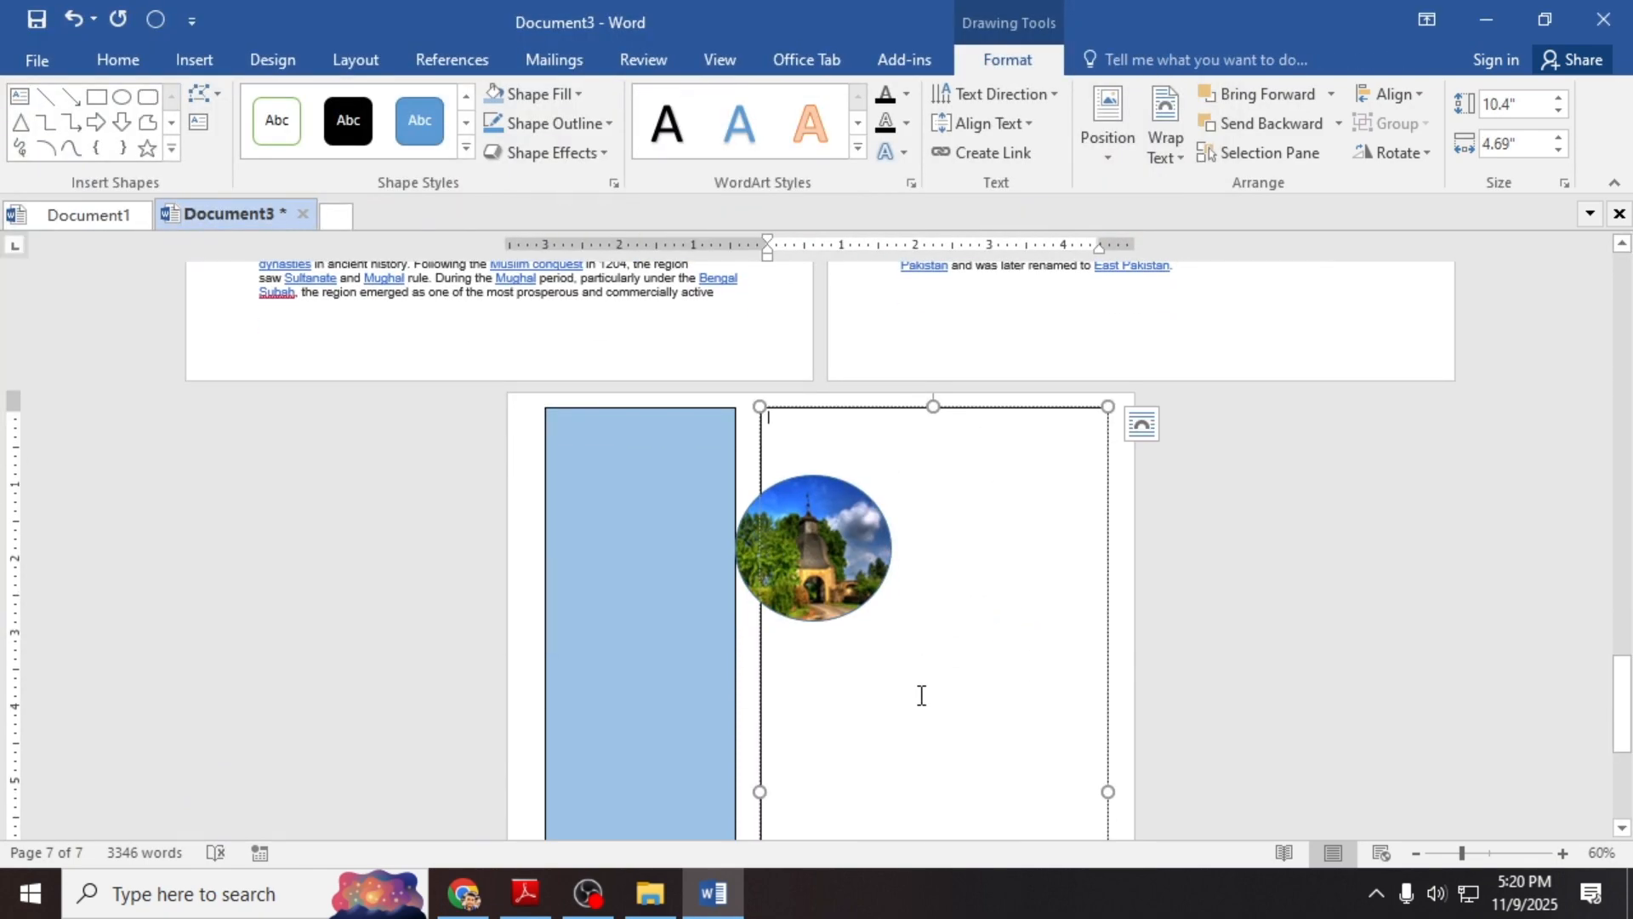
{"action": "scroll", "coordinate": [921, 695], "scroll_direction": "down", "scroll_amount": 4}
{"action": "scroll", "coordinate": [919, 685], "scroll_direction": "up", "scroll_amount": 3}
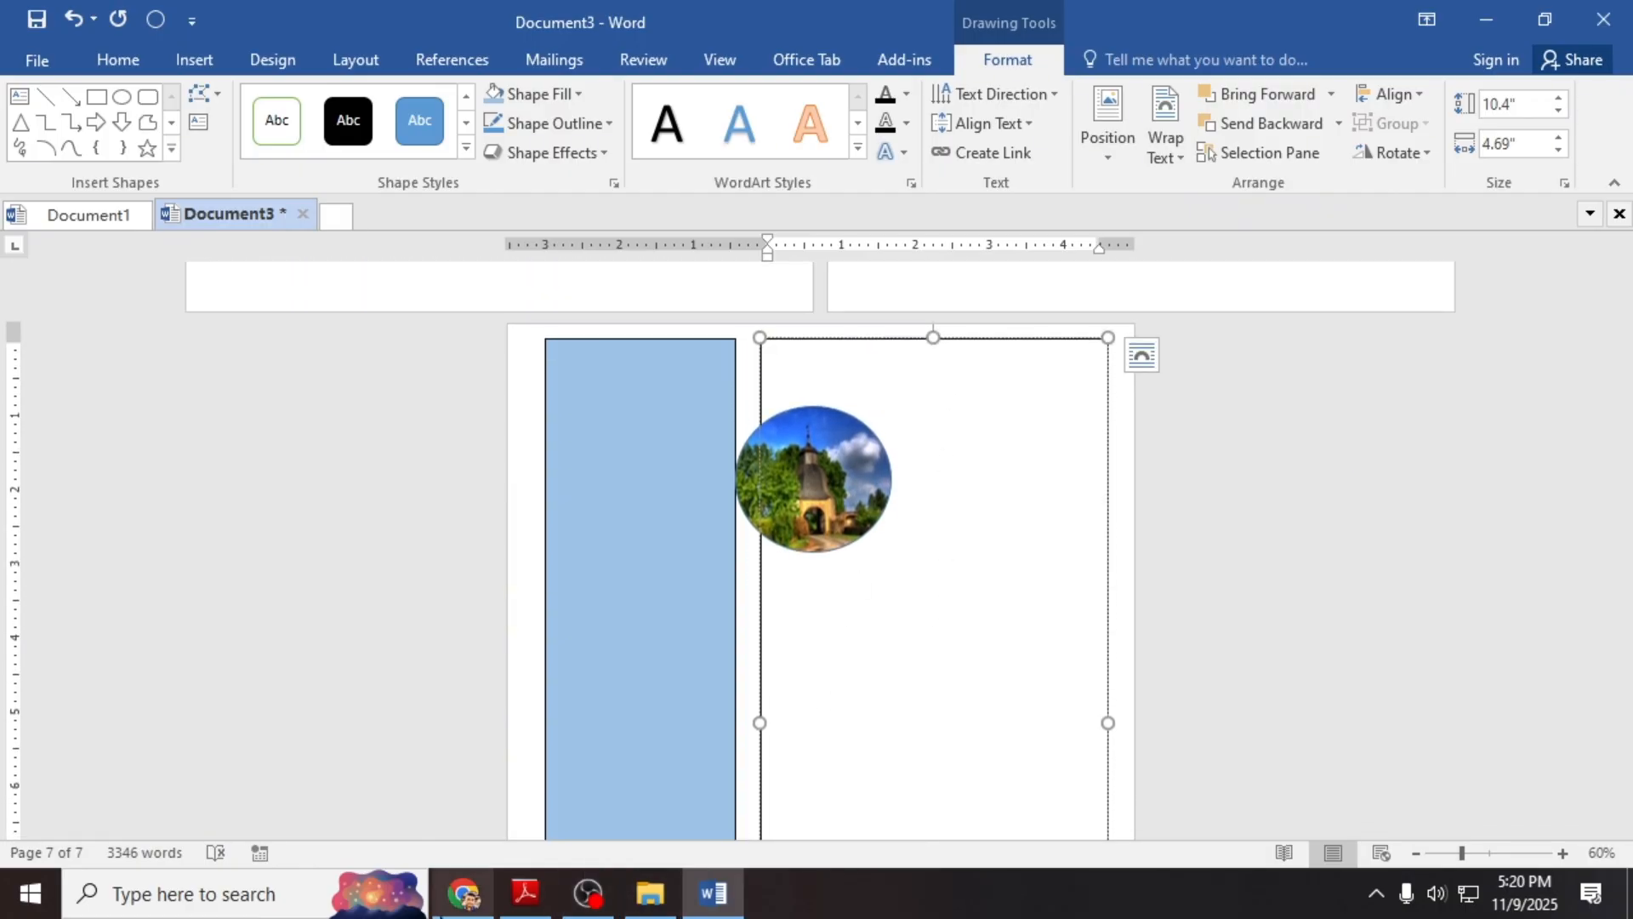
{"action": "left_click", "coordinate": [483, 889]}
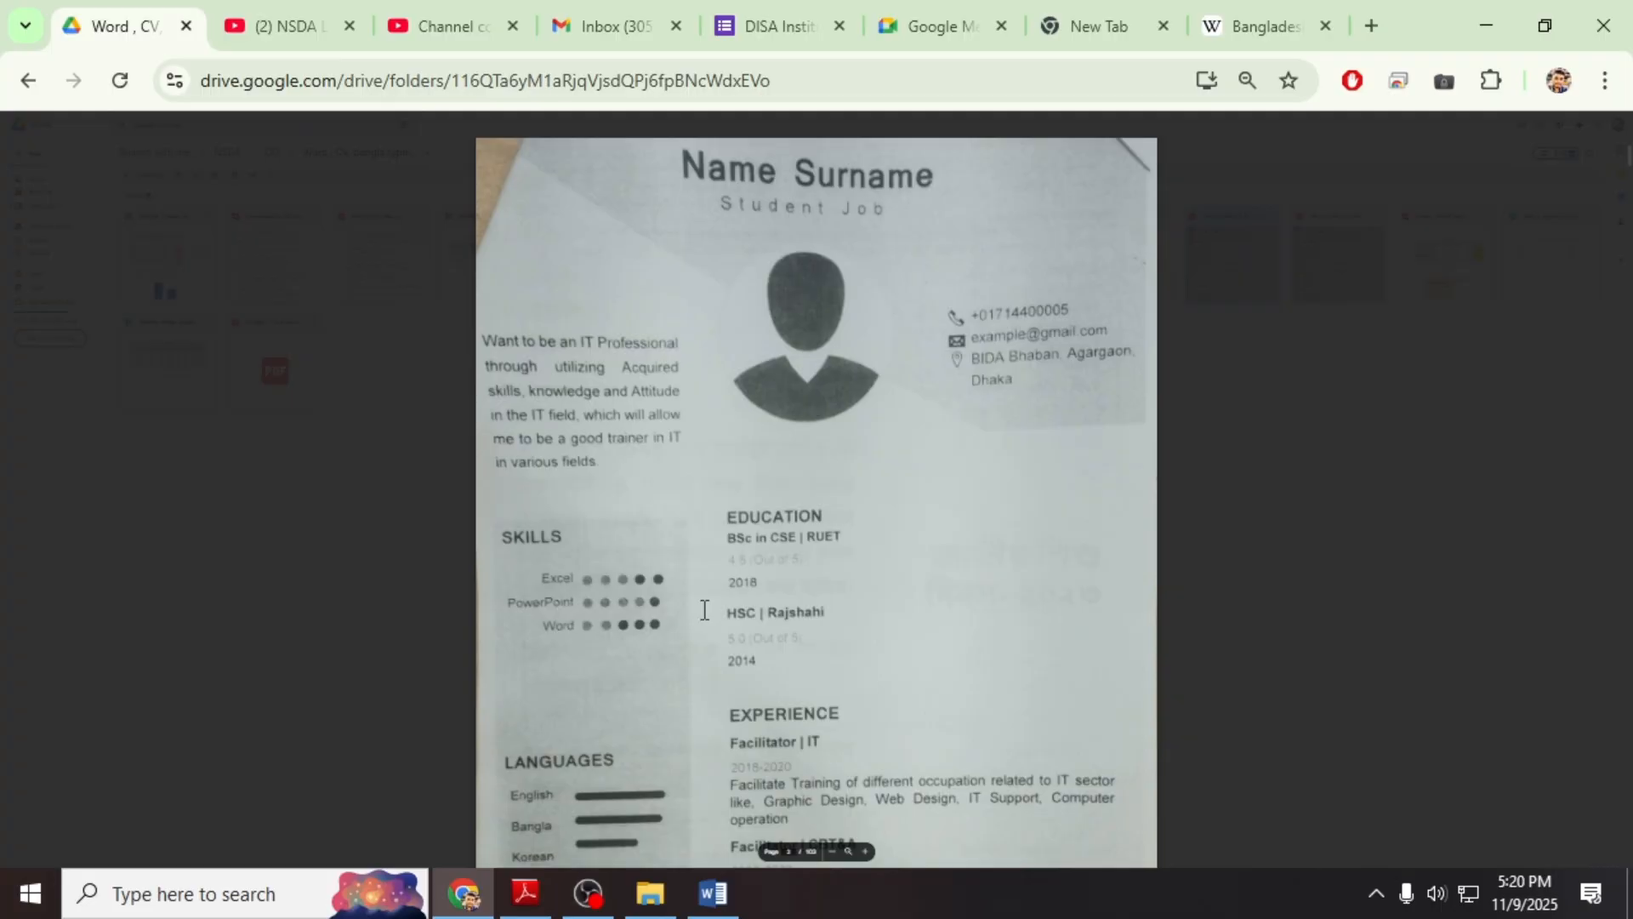